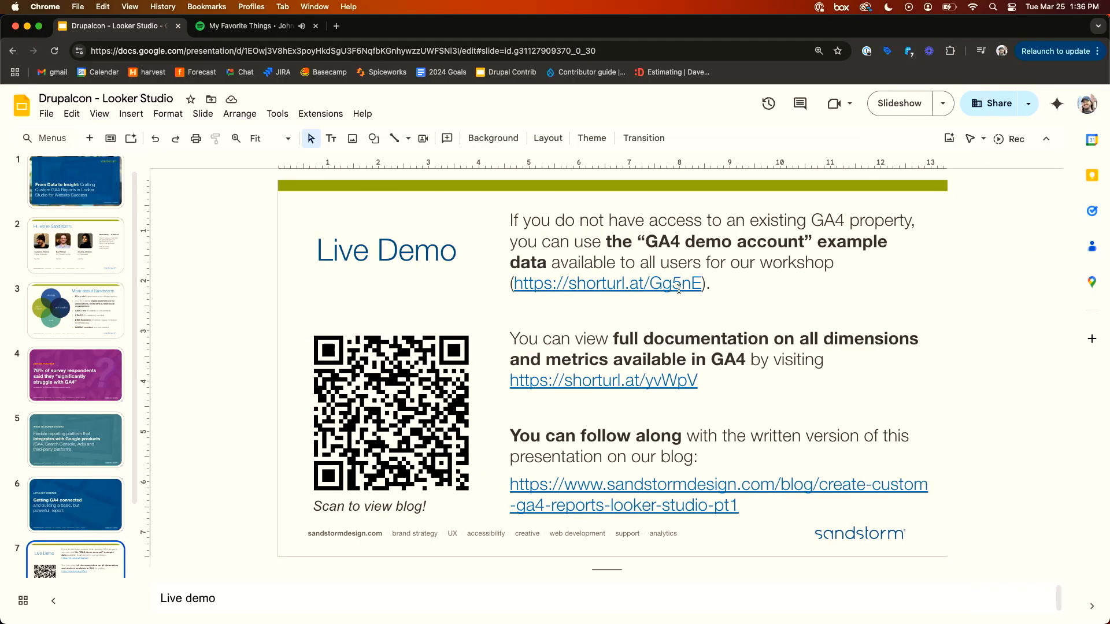
# - Open the GA4 demo account shortened link from the slide and view the demo account help page
pyautogui.click(627, 292)
pyautogui.click(596, 315)
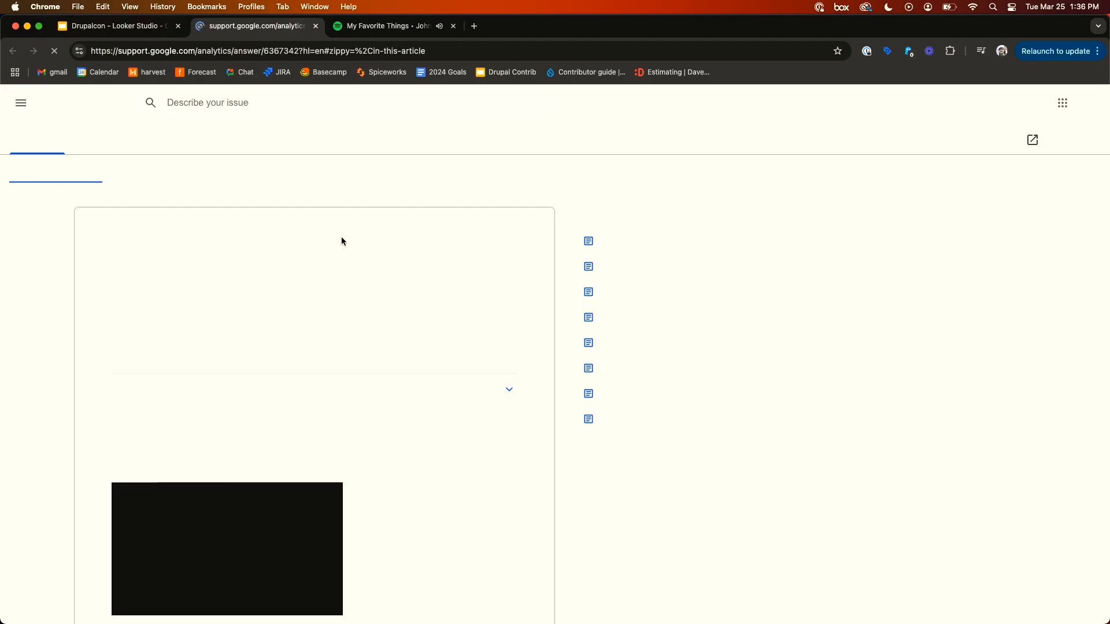
pyautogui.click(453, 26)
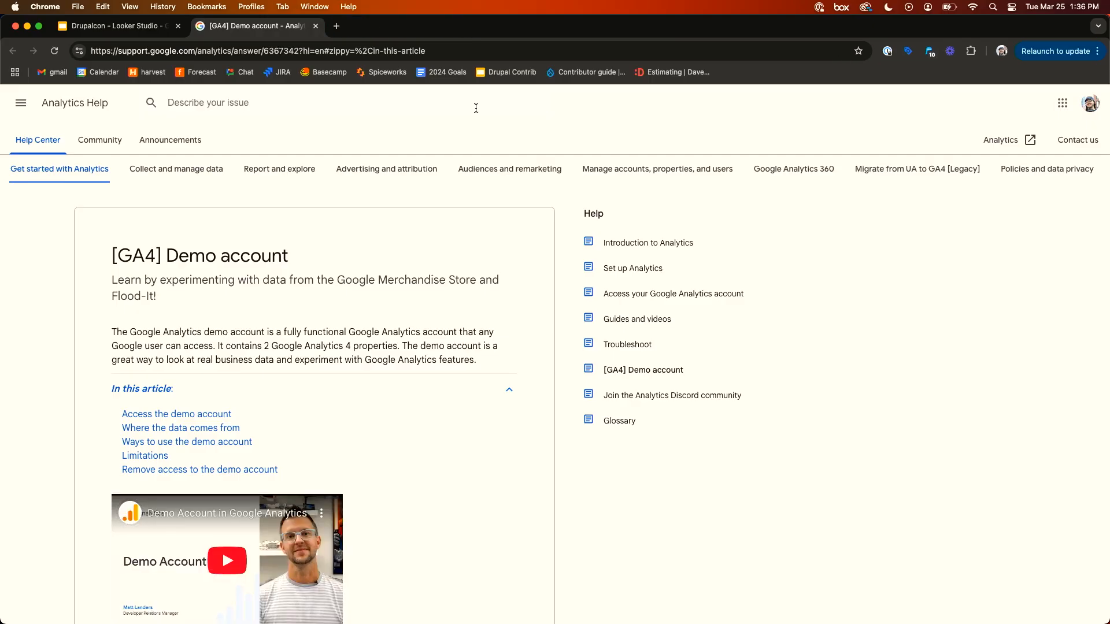
pyautogui.scroll(-5, 299, 313)
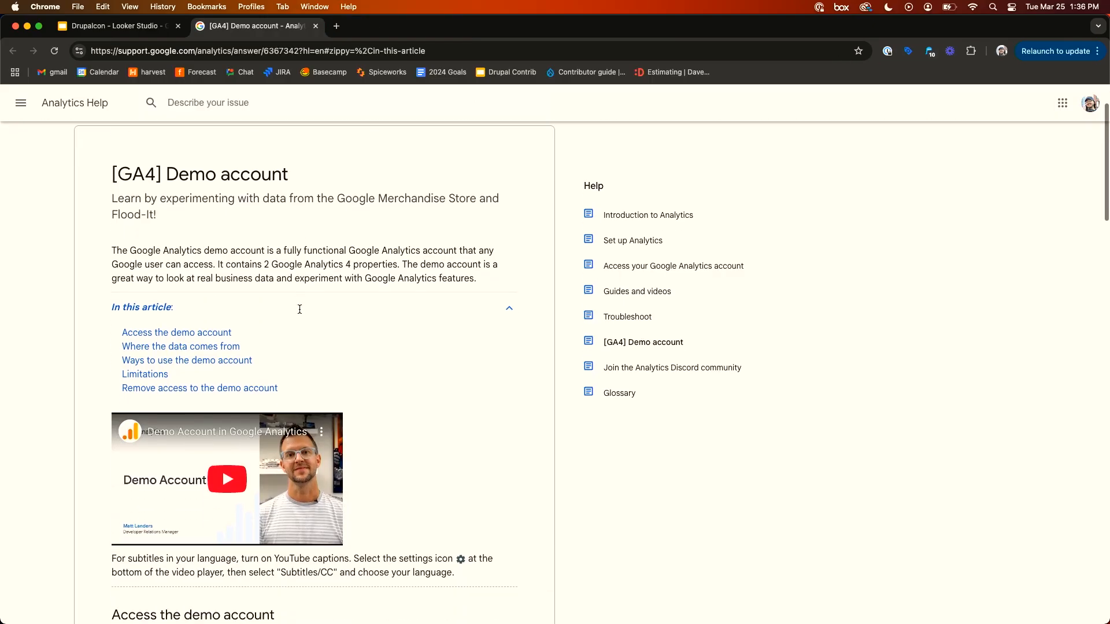
pyautogui.scroll(5, 173, 295)
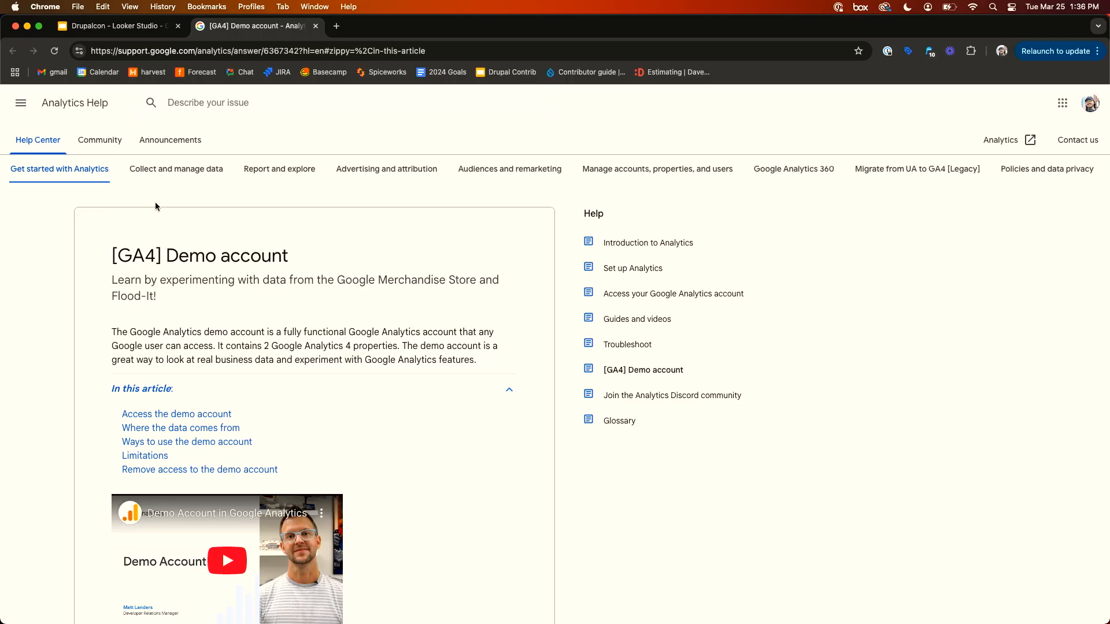
pyautogui.click(337, 26)
pyautogui.write('GA4')
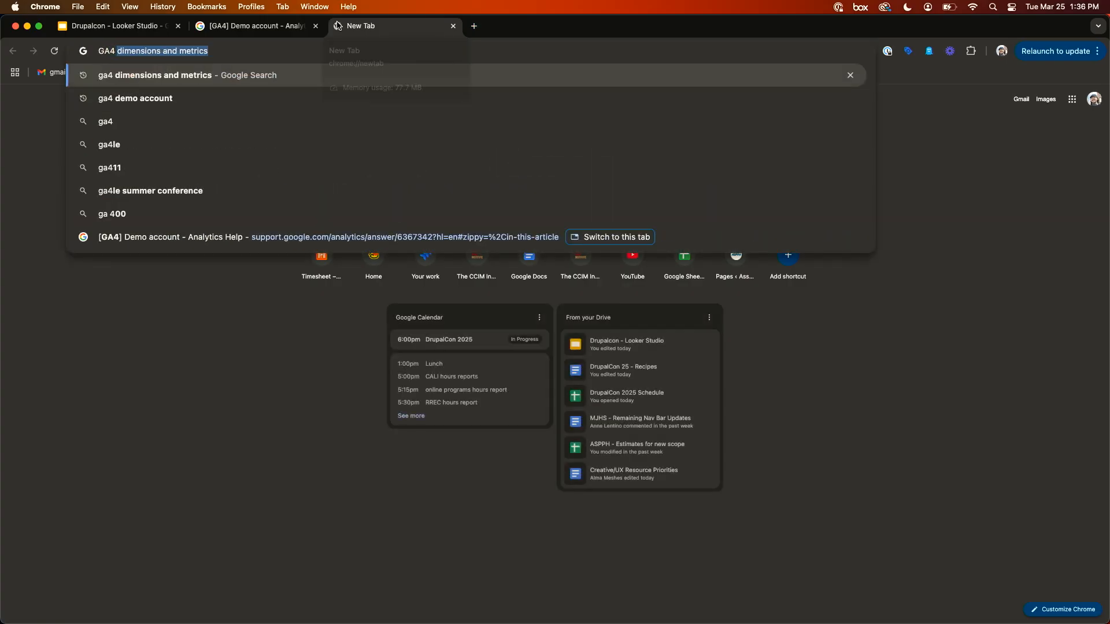
pyautogui.write(' demo')
pyautogui.press('Return')
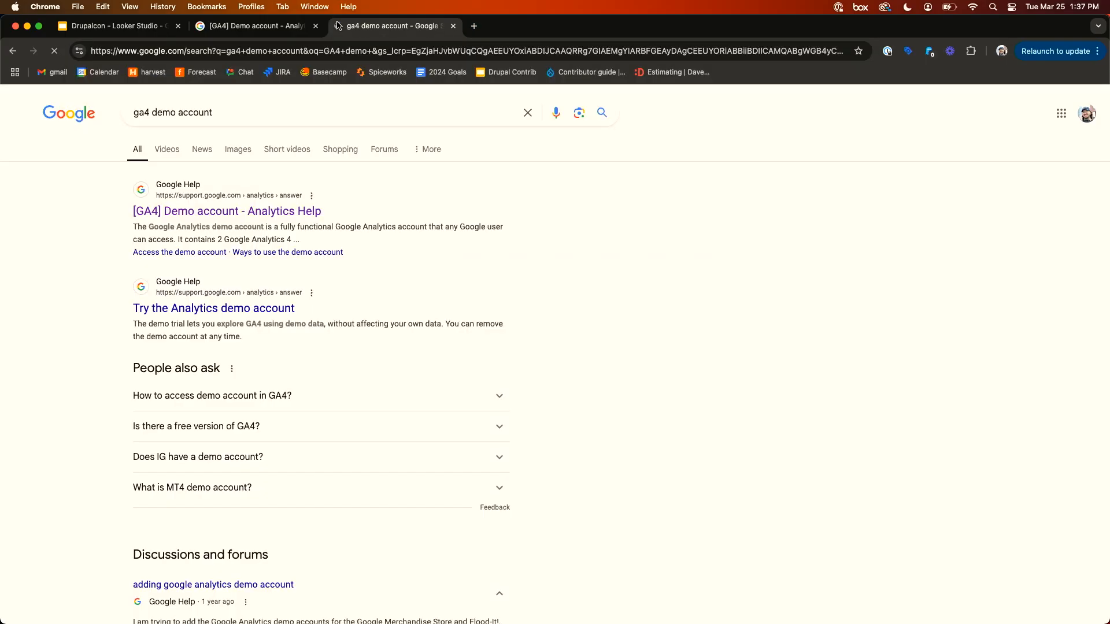
pyautogui.click(263, 209)
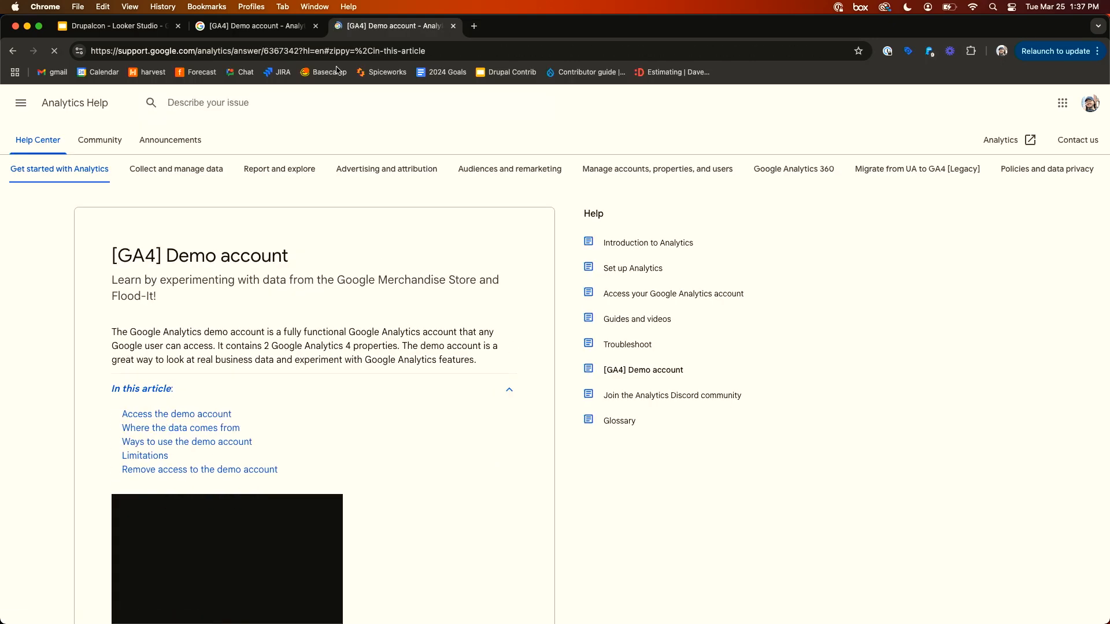
pyautogui.click(316, 25)
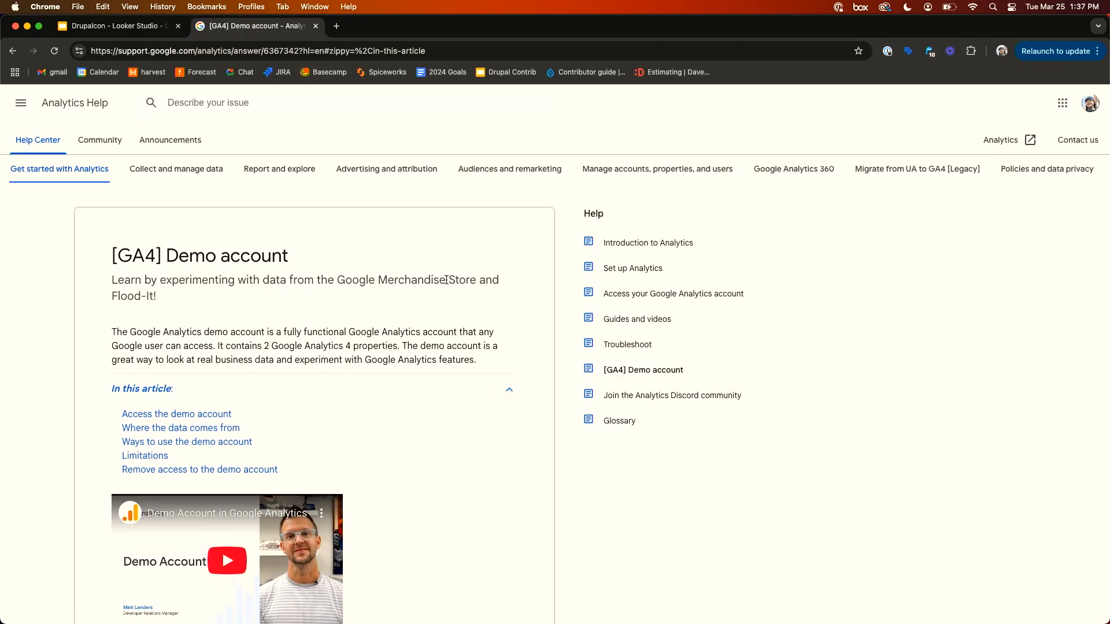
# - Read down the demo account help page to the section on accessing the demo account
pyautogui.scroll(-3, 447, 280)
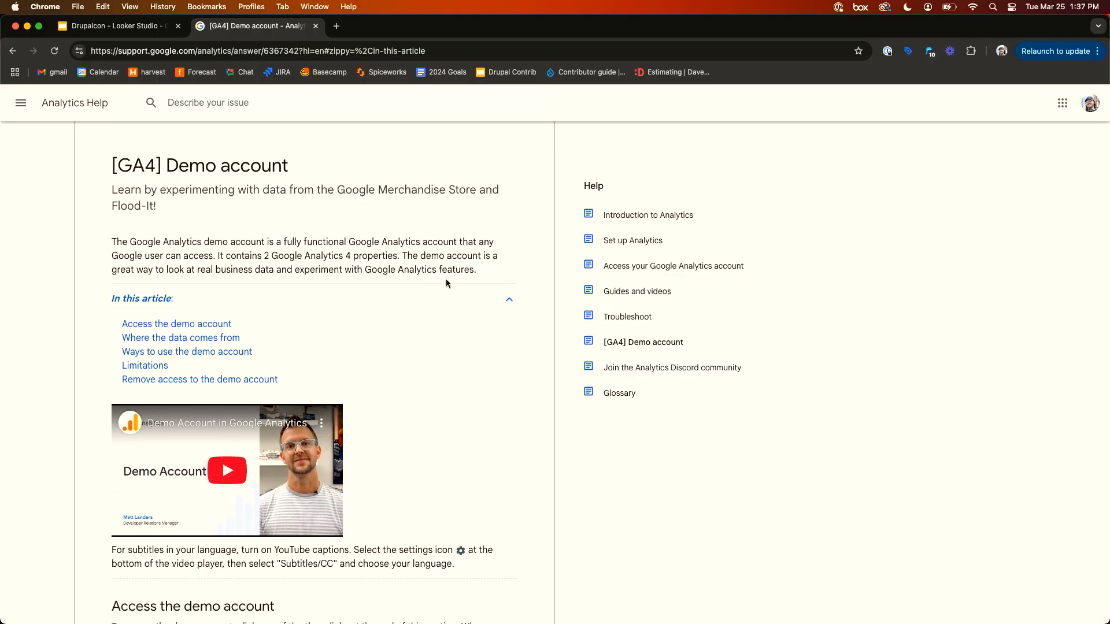
pyautogui.scroll(-5, 446, 280)
pyautogui.scroll(-7, 446, 282)
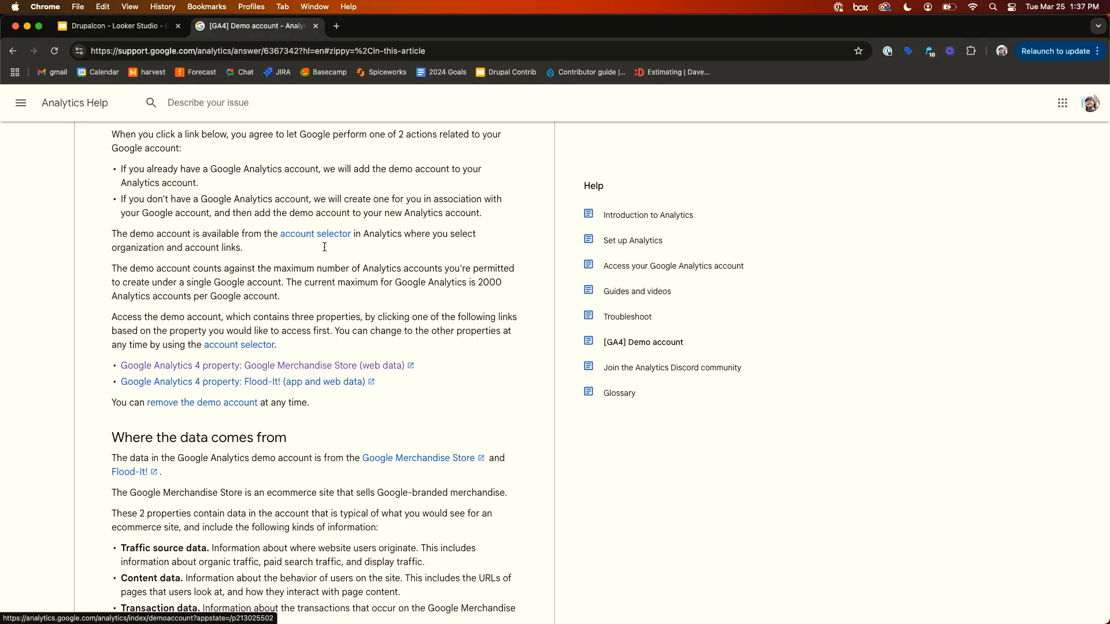
# - Open the dimensions and metrics documentation link from the presentation slide in a new tab
pyautogui.click(116, 26)
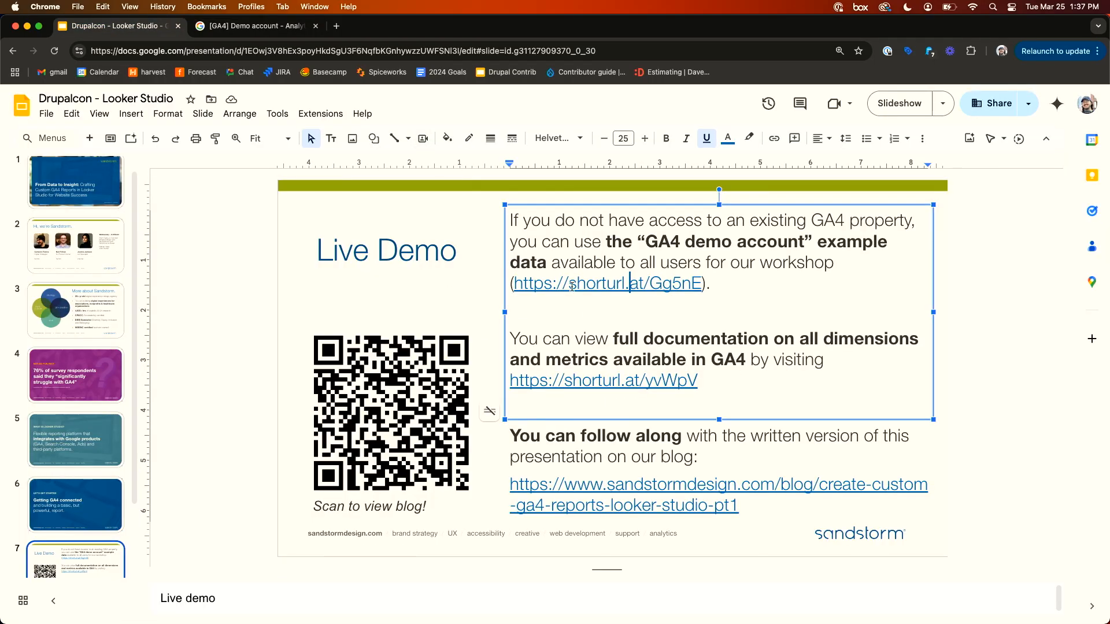
pyautogui.click(624, 380)
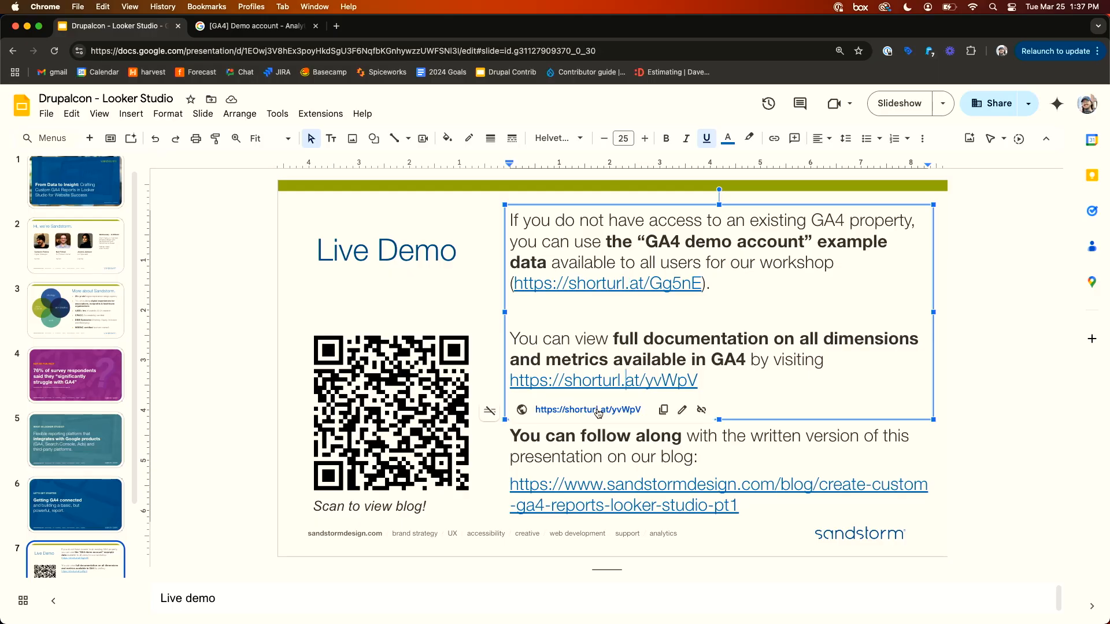
pyautogui.click(595, 410)
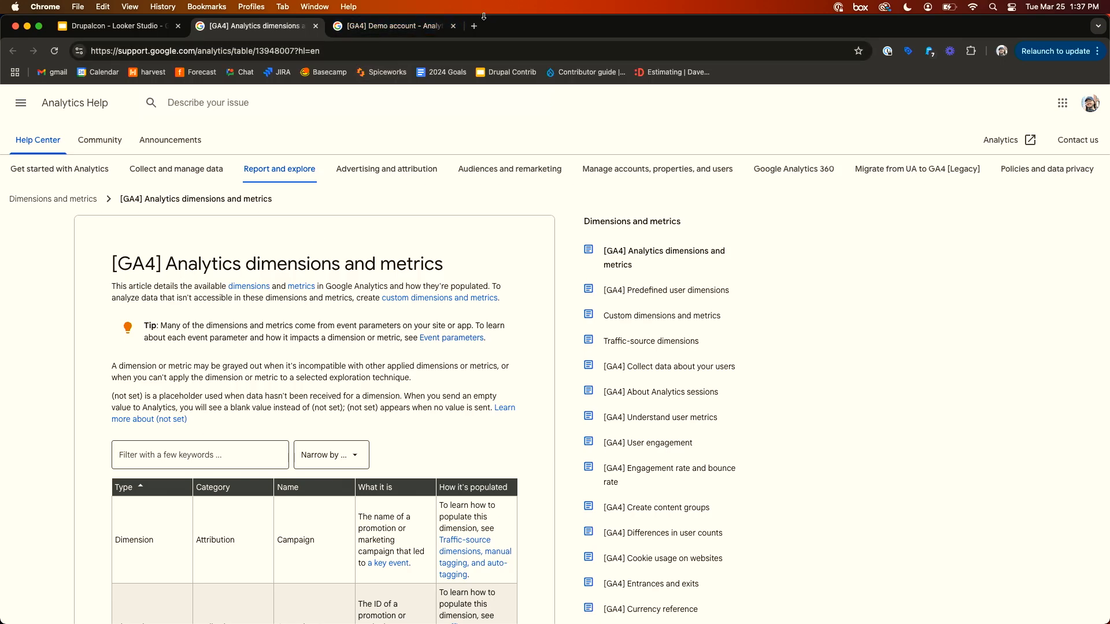
# - Search for GA4 dimensions and metrics in the third tab and open the [GA4] Analytics dimensions and metrics article
pyautogui.click(126, 26)
pyautogui.click(249, 27)
pyautogui.click(347, 29)
pyautogui.click(262, 56)
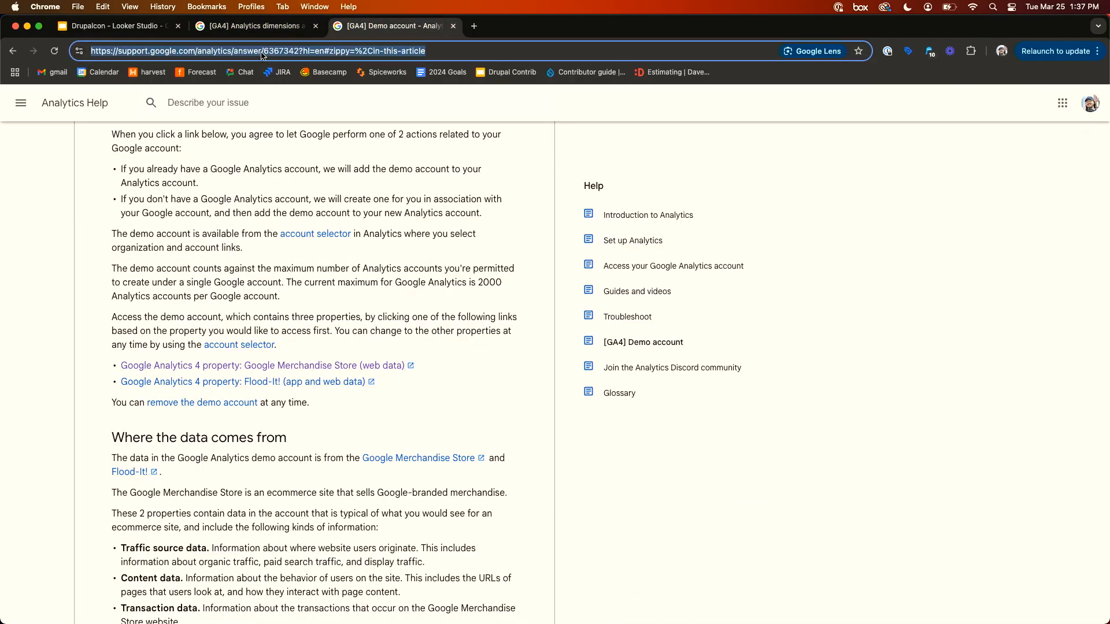
pyautogui.write('GA4 dimens')
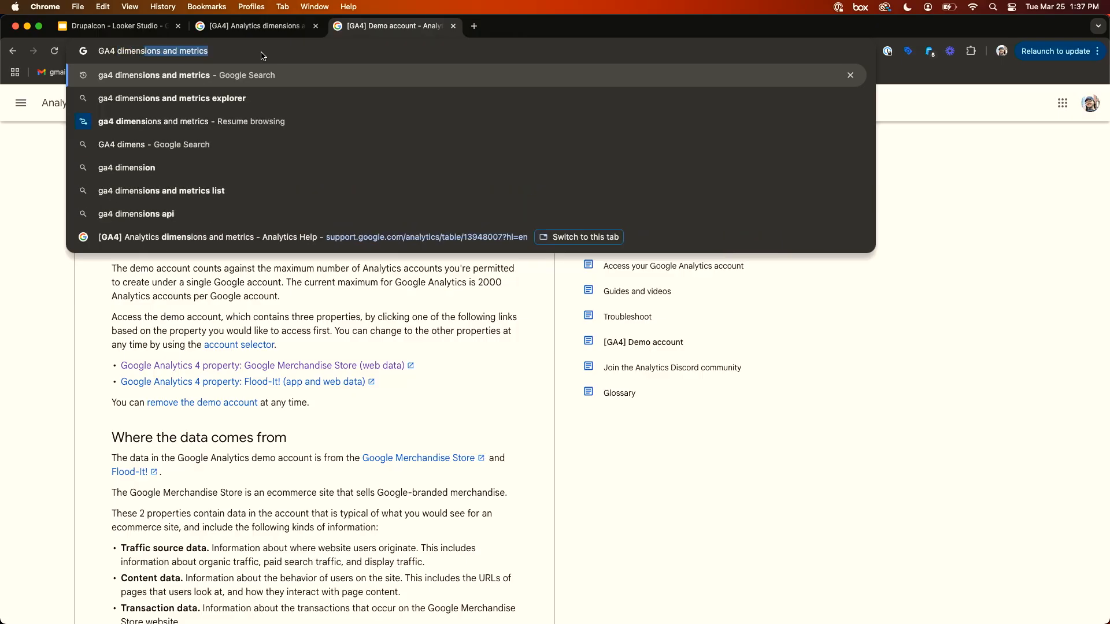
pyautogui.press('Return')
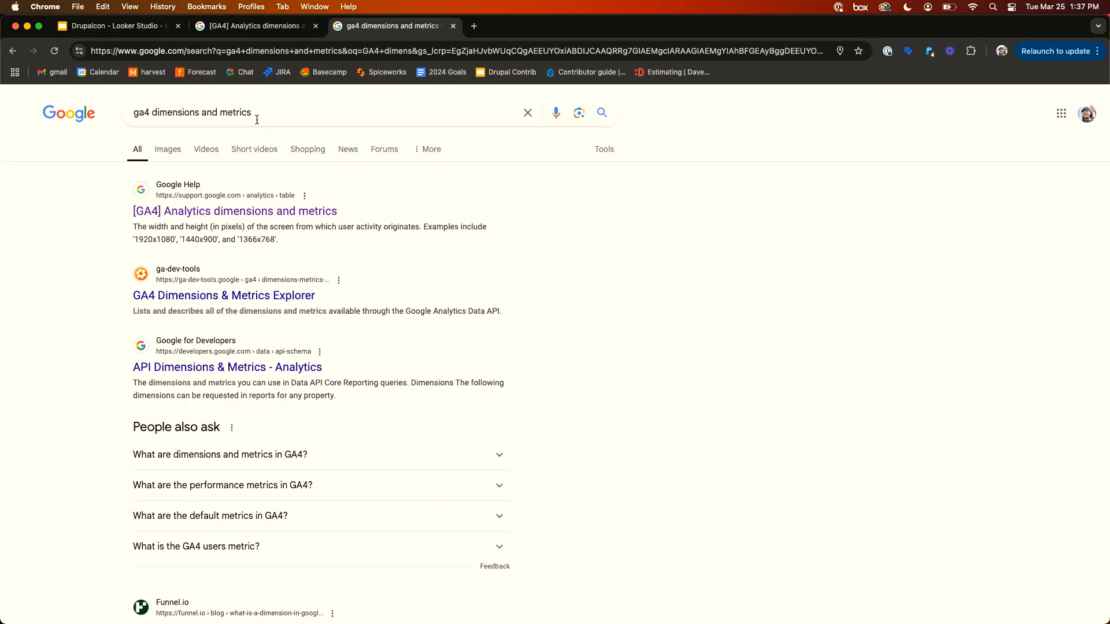
pyautogui.click(294, 215)
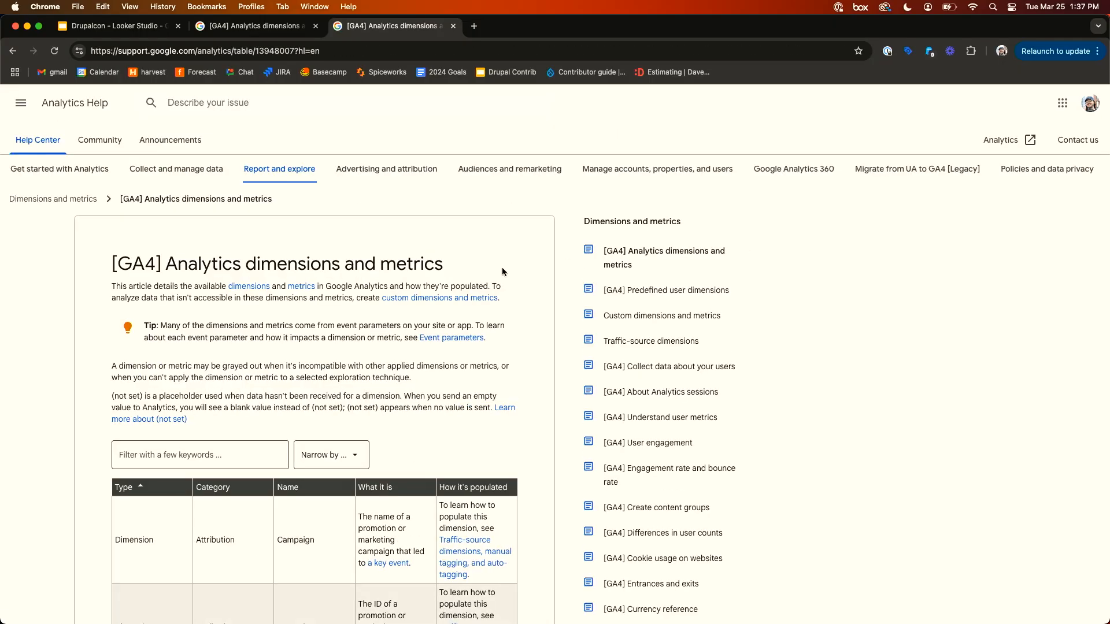
# - Browse the dimensions and metrics table in the help article
pyautogui.scroll(-20, 422, 325)
pyautogui.scroll(-20, 422, 328)
pyautogui.scroll(20, 422, 324)
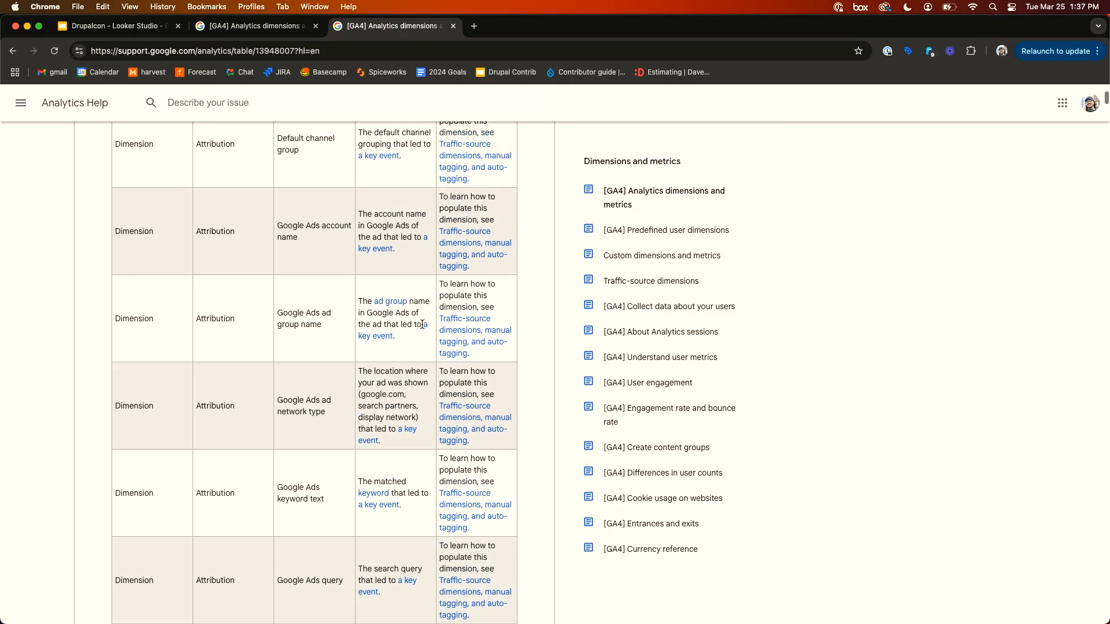
pyautogui.scroll(2, 422, 325)
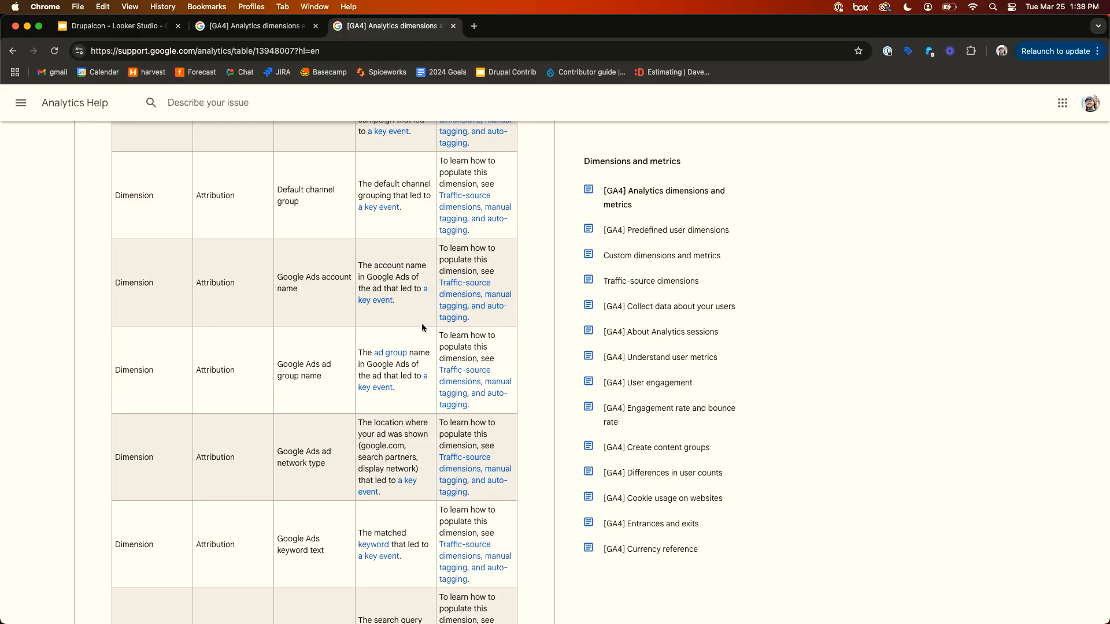
pyautogui.scroll(20, 421, 328)
pyautogui.scroll(-2, 162, 409)
# - Filter the dimensions and metrics table by the keyword date and review the matching rows
pyautogui.click(177, 406)
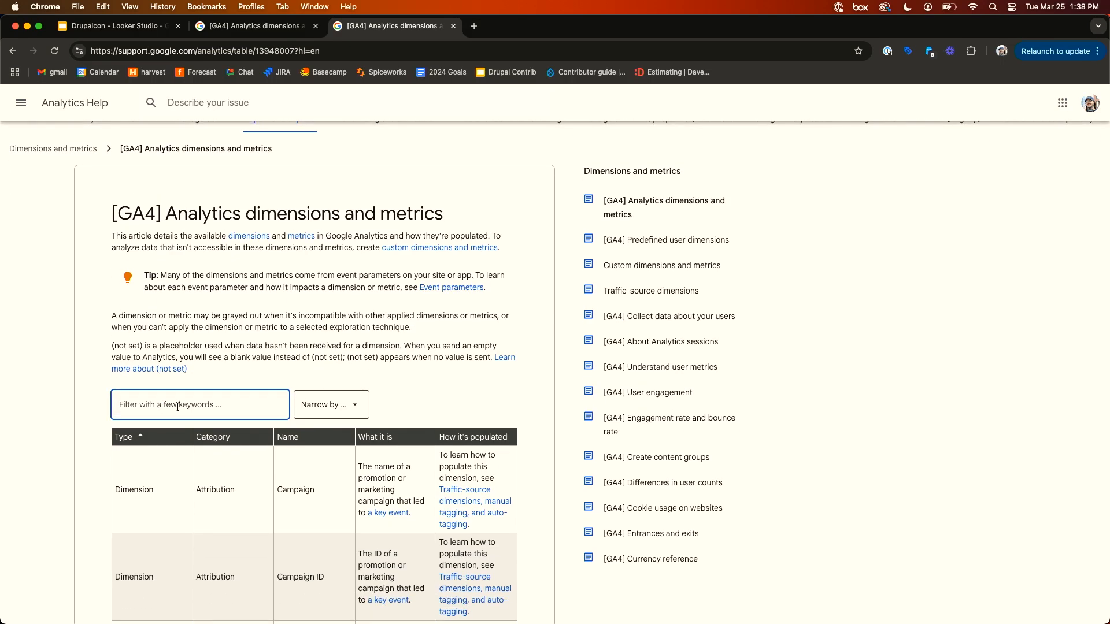
pyautogui.write('date')
pyautogui.click(77, 415)
pyautogui.scroll(-5, 77, 415)
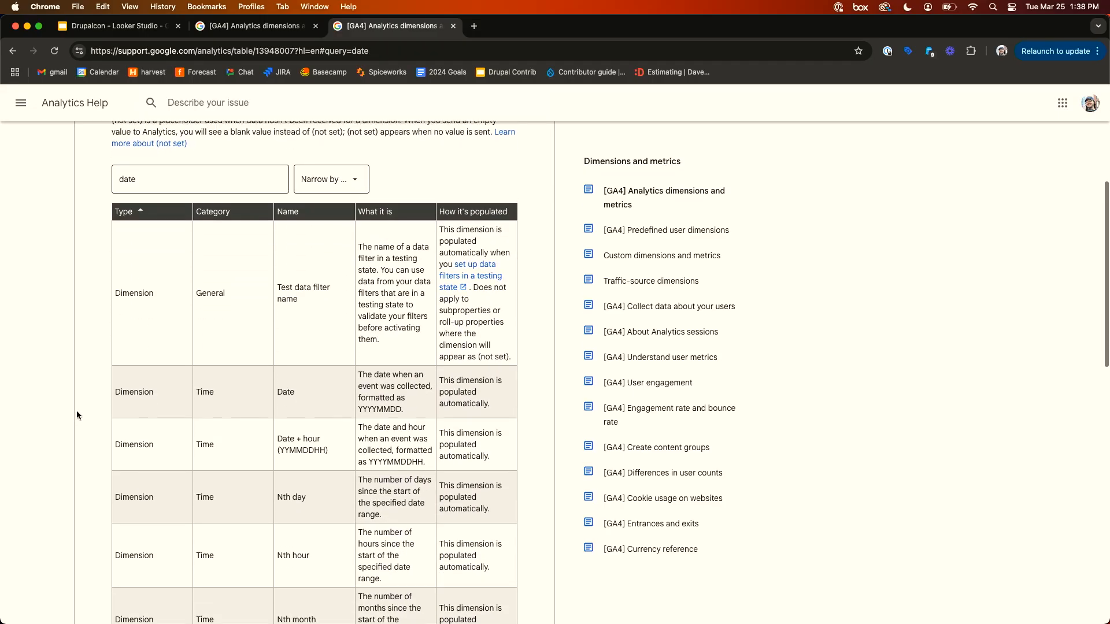
pyautogui.scroll(-2, 77, 412)
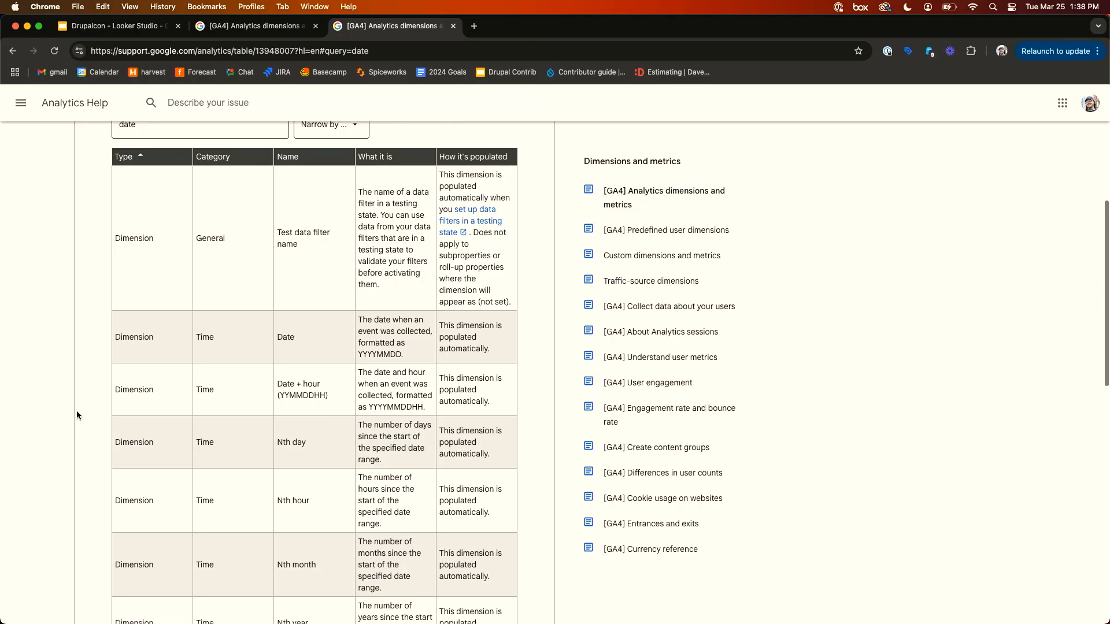
pyautogui.scroll(-8, 76, 415)
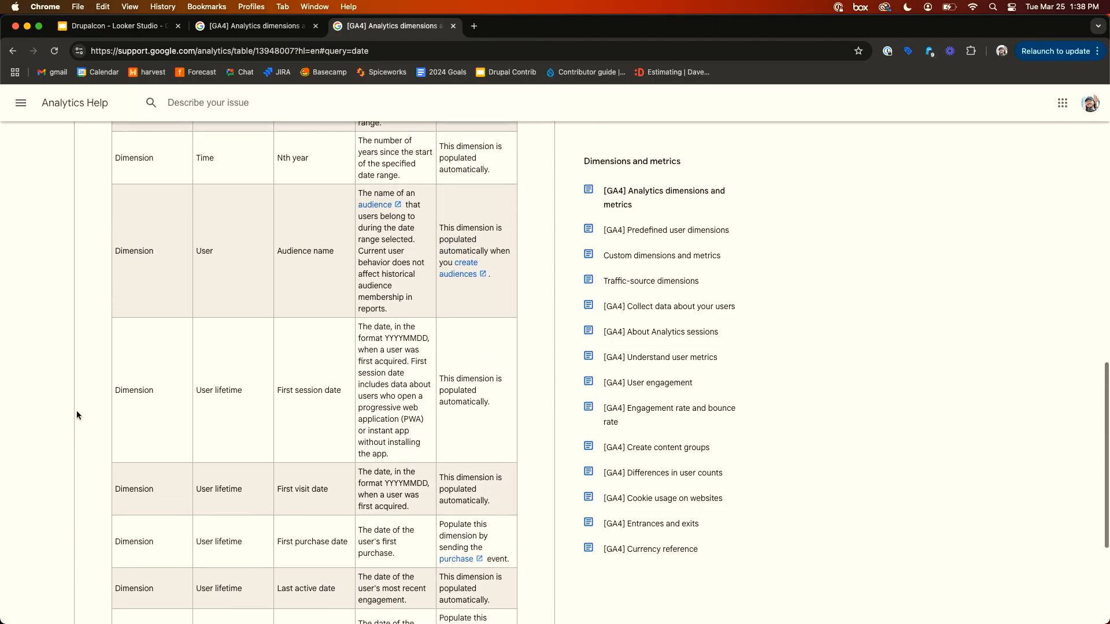
pyautogui.scroll(8, 326, 320)
pyautogui.scroll(1, 327, 324)
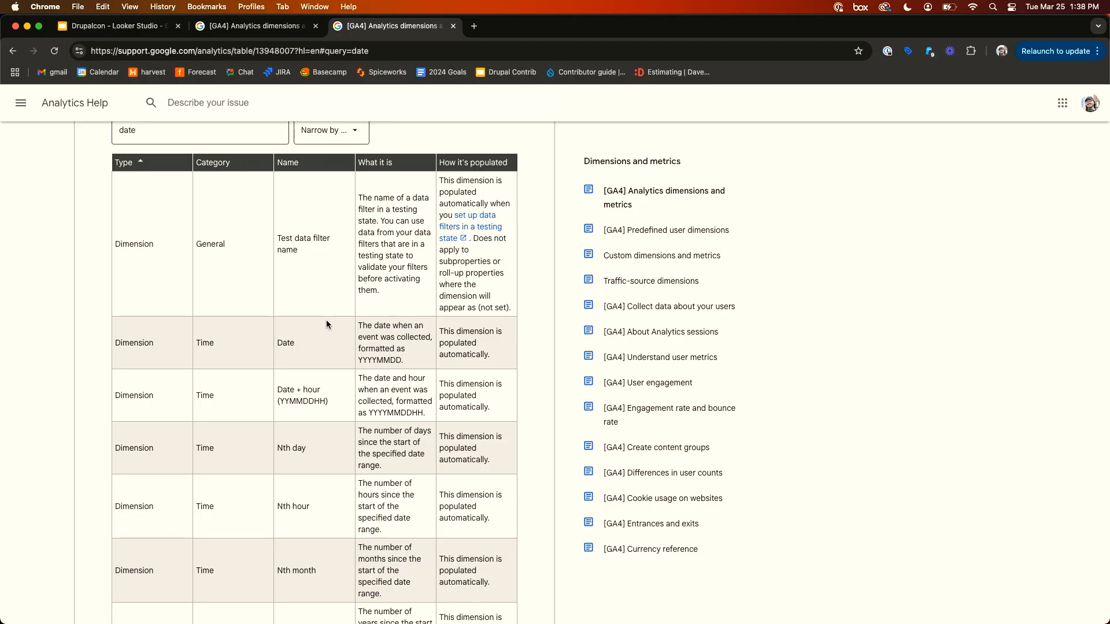
pyautogui.scroll(6, 327, 320)
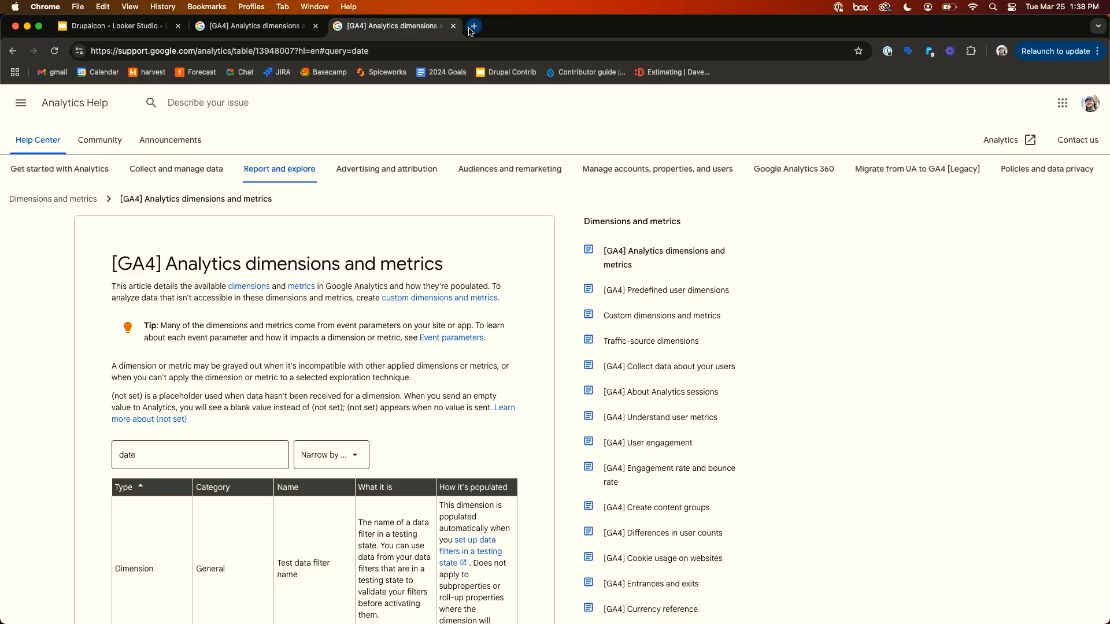
# - Open Looker Studio in a new tab
pyautogui.click(471, 29)
pyautogui.write('looker')
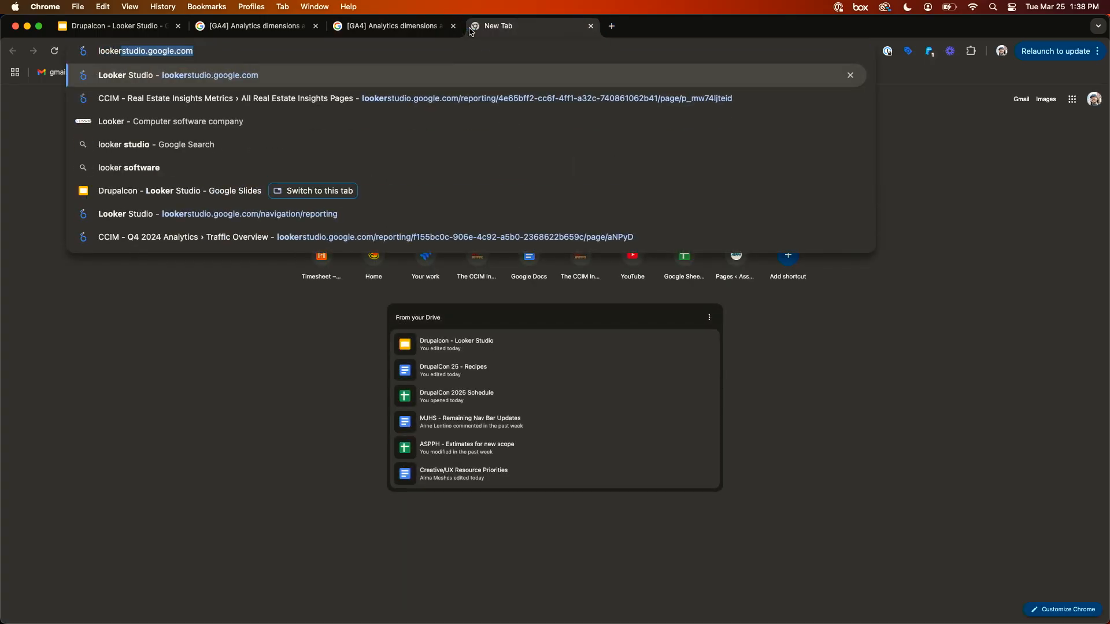
pyautogui.press('Return')
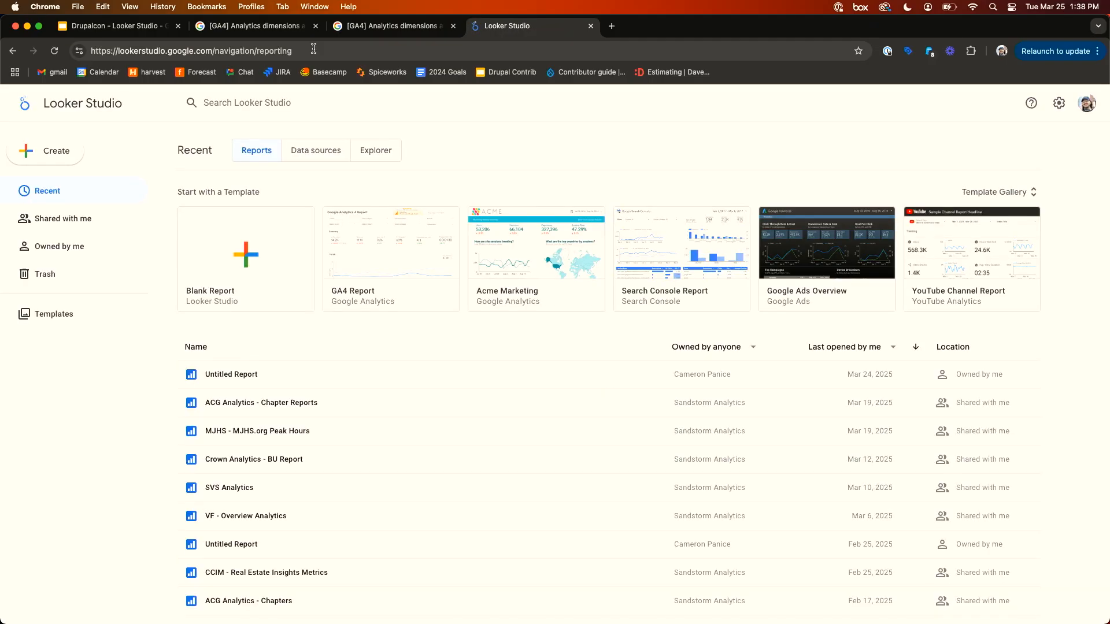
# - Copy the Looker Studio URL and open it in a new Guest browser window
pyautogui.click(313, 49)
pyautogui.press('super+c')
pyautogui.press('super+c')
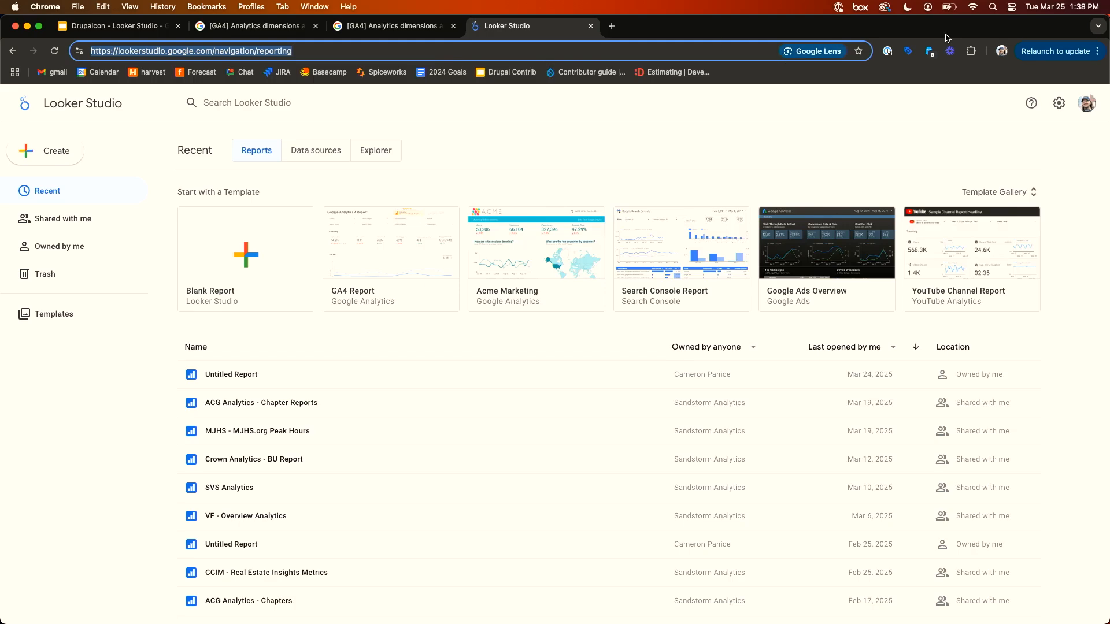
pyautogui.click(1006, 53)
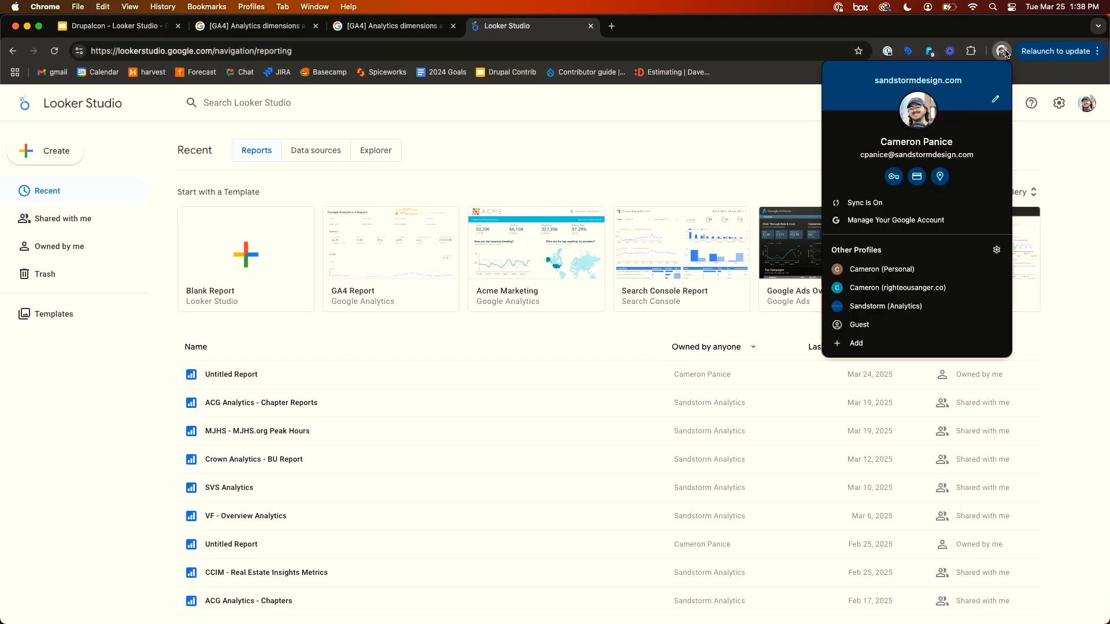
pyautogui.click(914, 335)
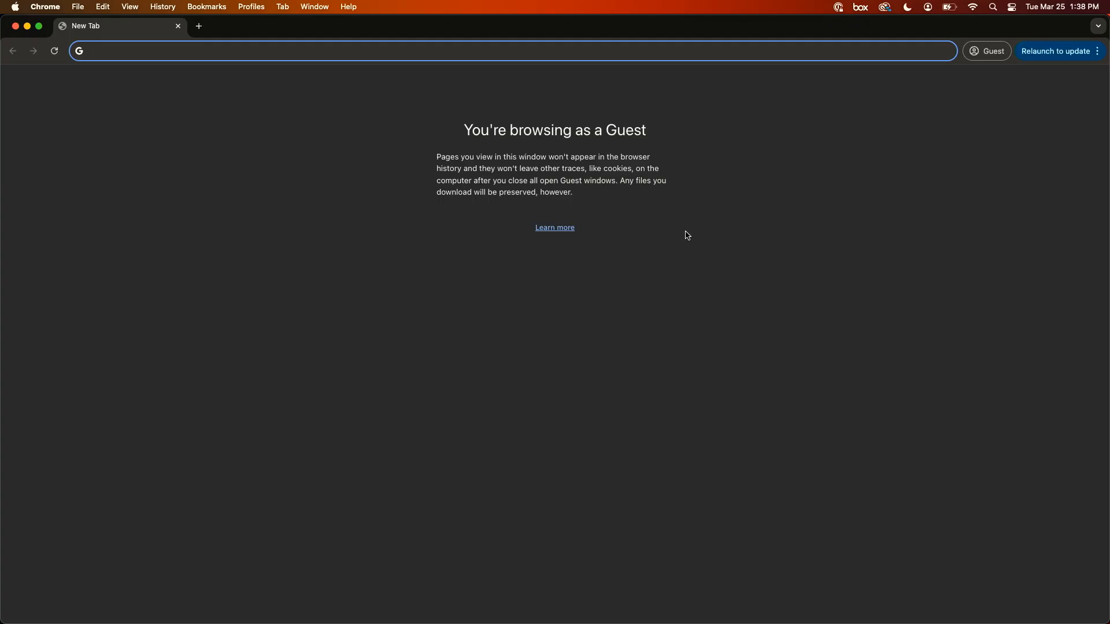
pyautogui.press('super+v')
pyautogui.press('Return')
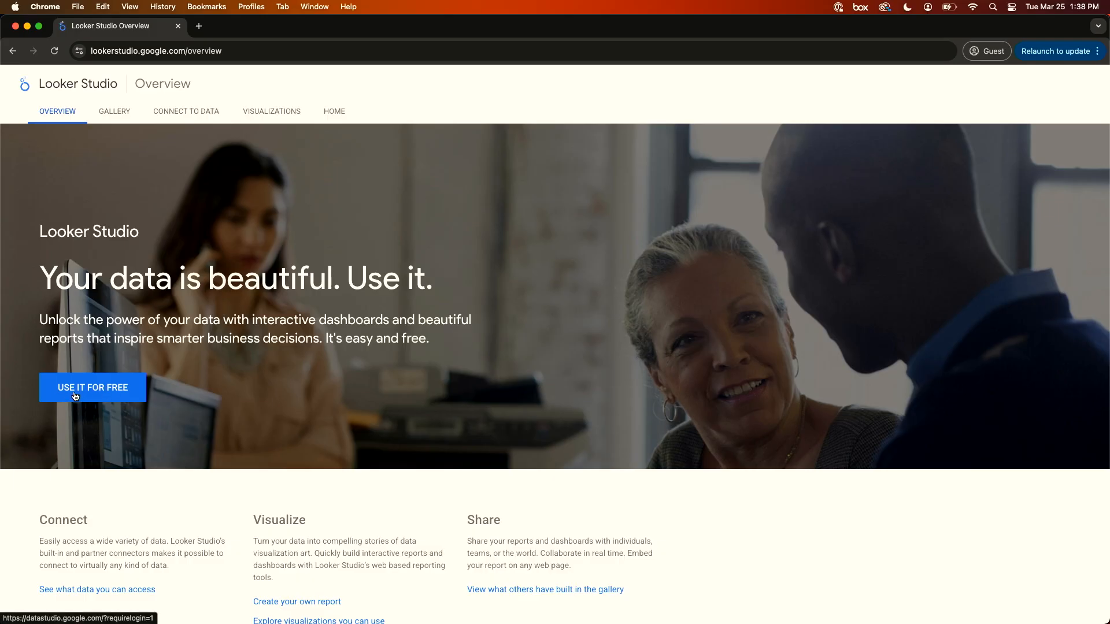
# - Start Looker Studio for free in the guest window to reach its sign-in page, and switch back to the main window
pyautogui.click(100, 393)
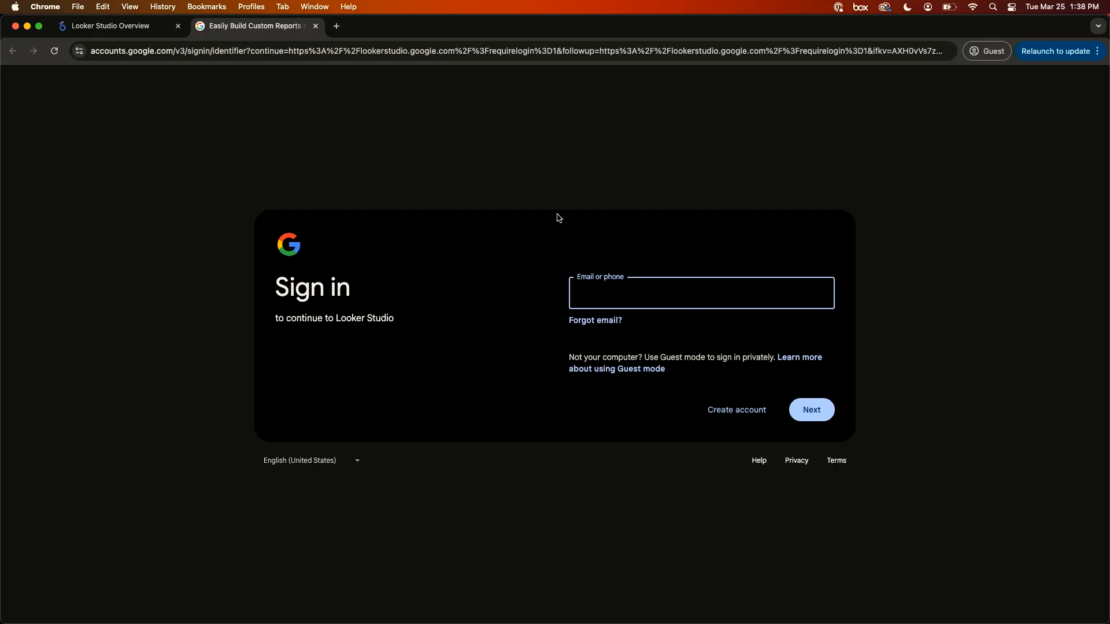
pyautogui.click(177, 26)
pyautogui.click(178, 26)
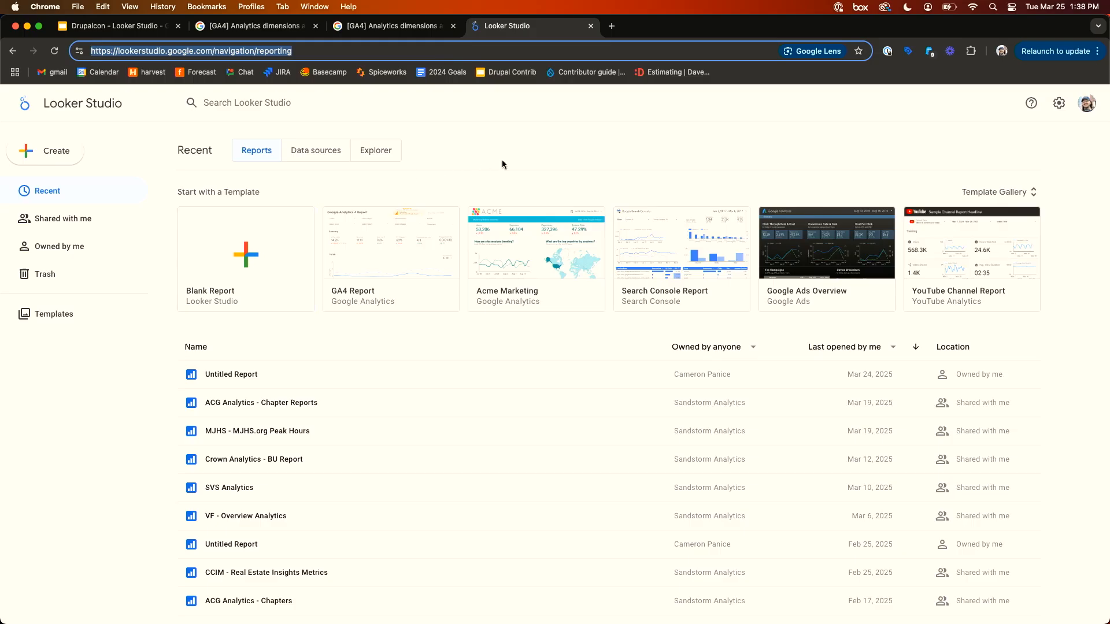
pyautogui.click(525, 161)
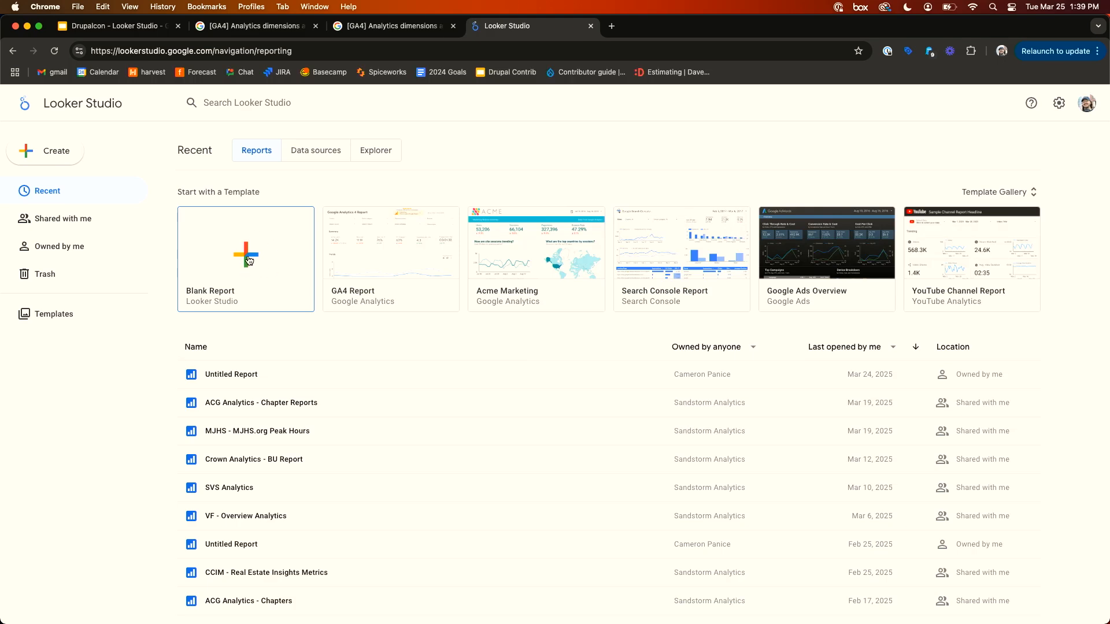
# - Browse the Looker Studio template gallery, then return to the Recent reports page
pyautogui.click(71, 151)
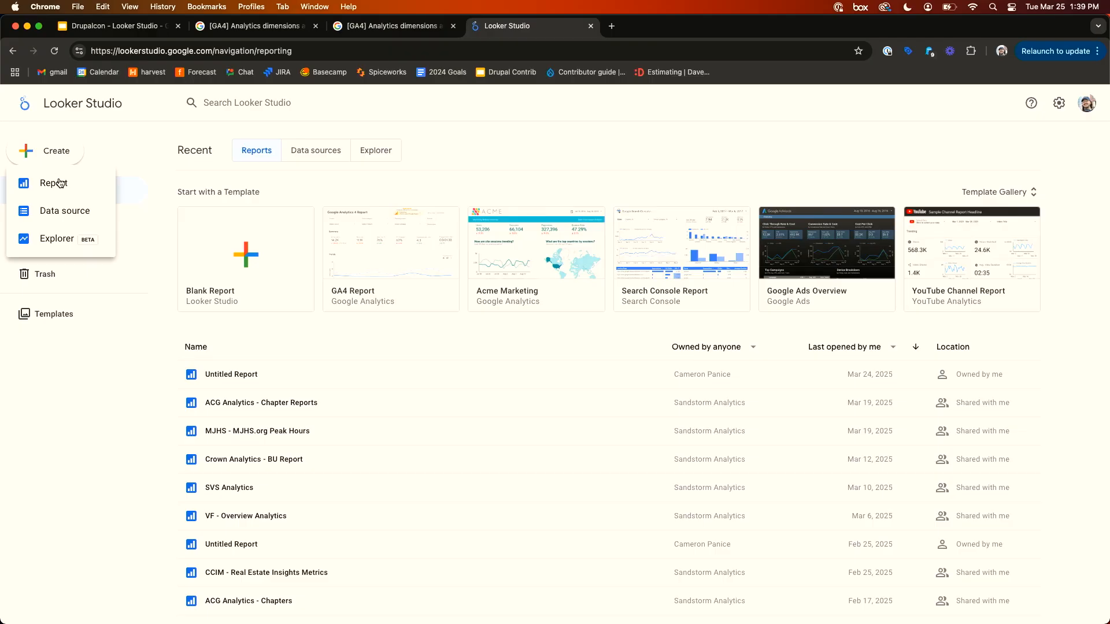
pyautogui.click(123, 132)
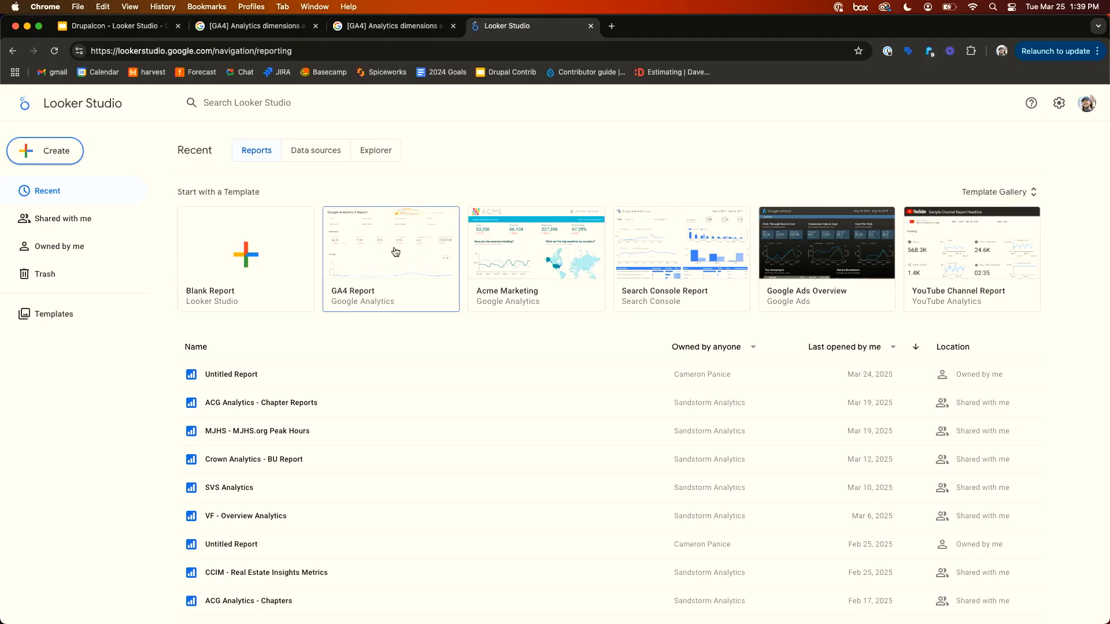
pyautogui.click(996, 193)
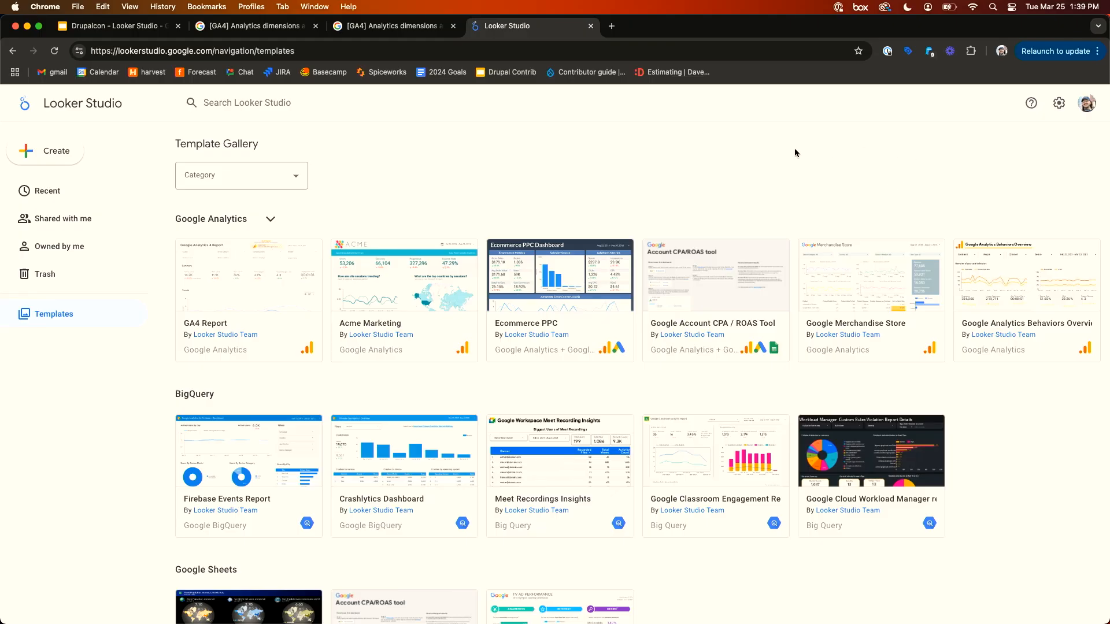
pyautogui.scroll(-2, 795, 148)
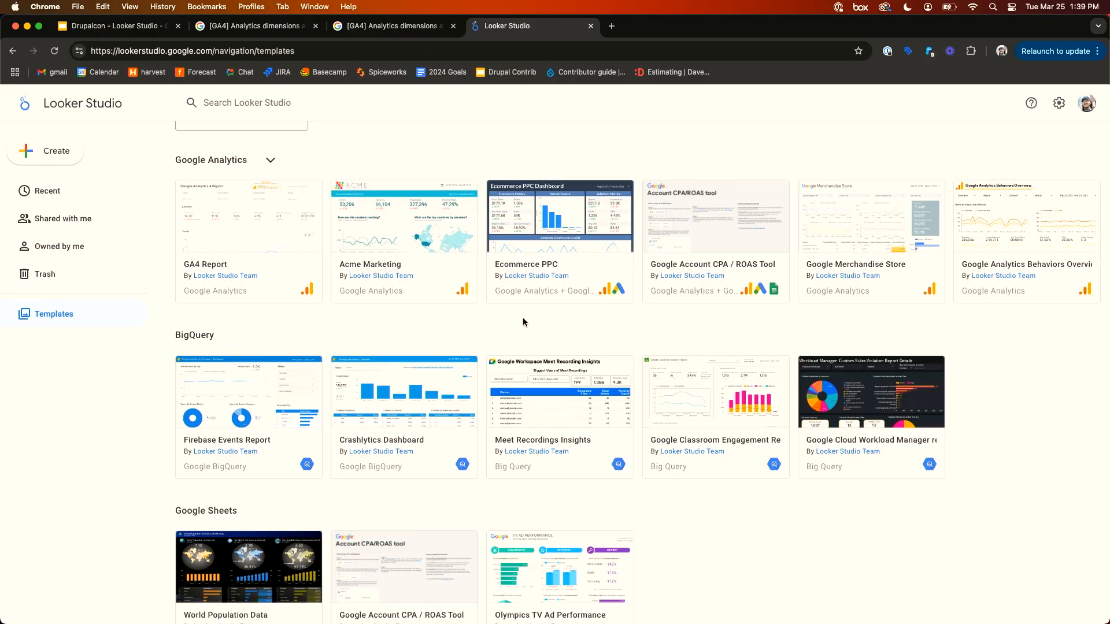
pyautogui.scroll(-1, 526, 315)
pyautogui.scroll(-2, 547, 293)
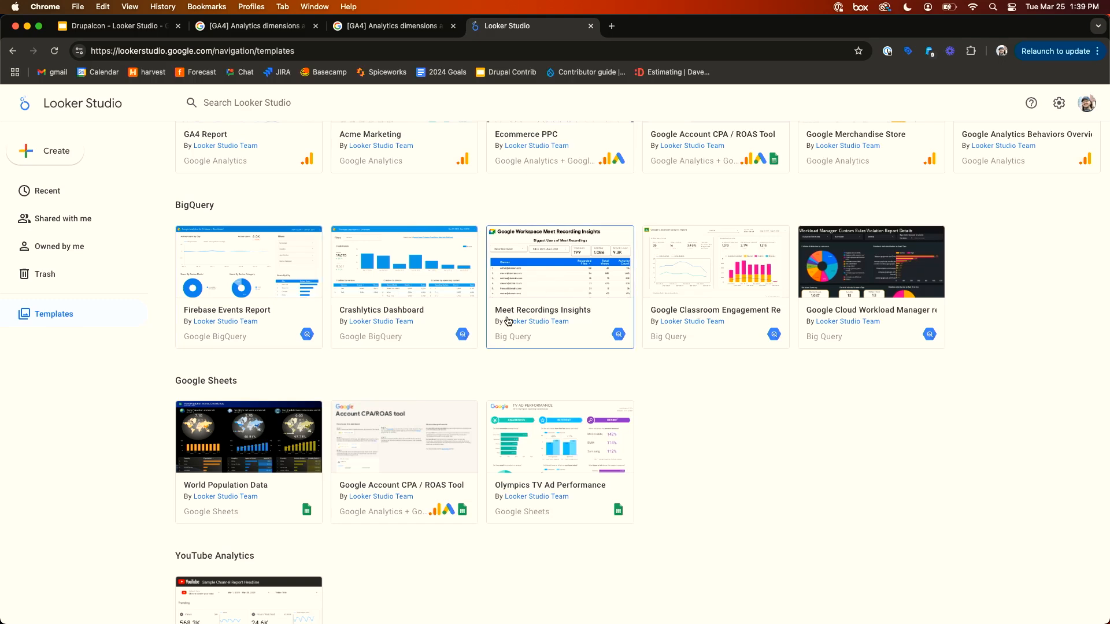
pyautogui.scroll(-2, 507, 322)
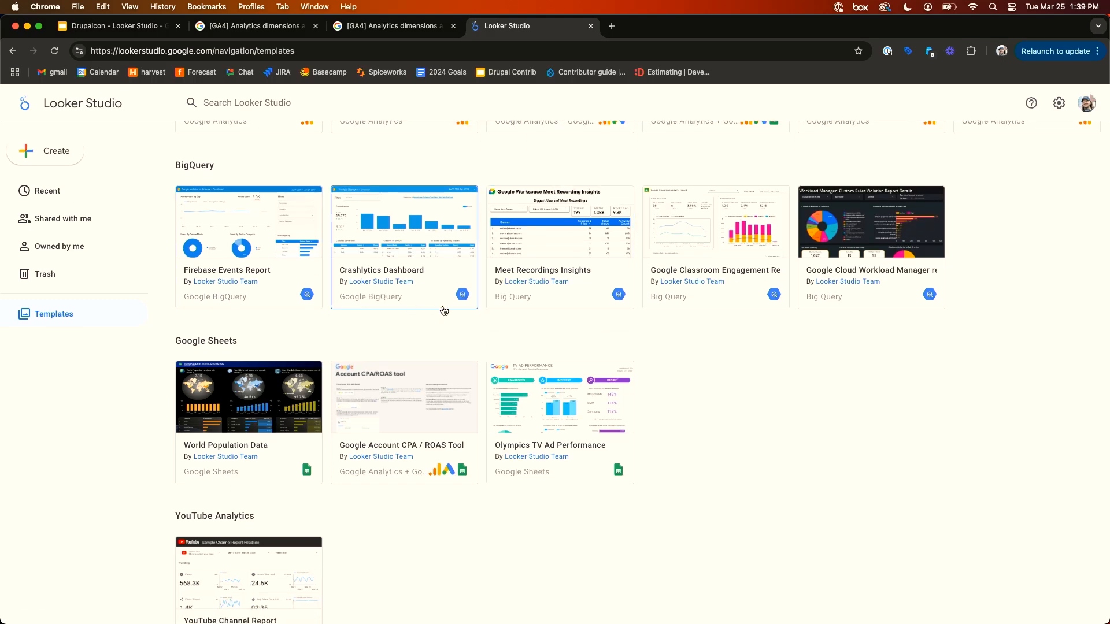
pyautogui.scroll(-8, 444, 311)
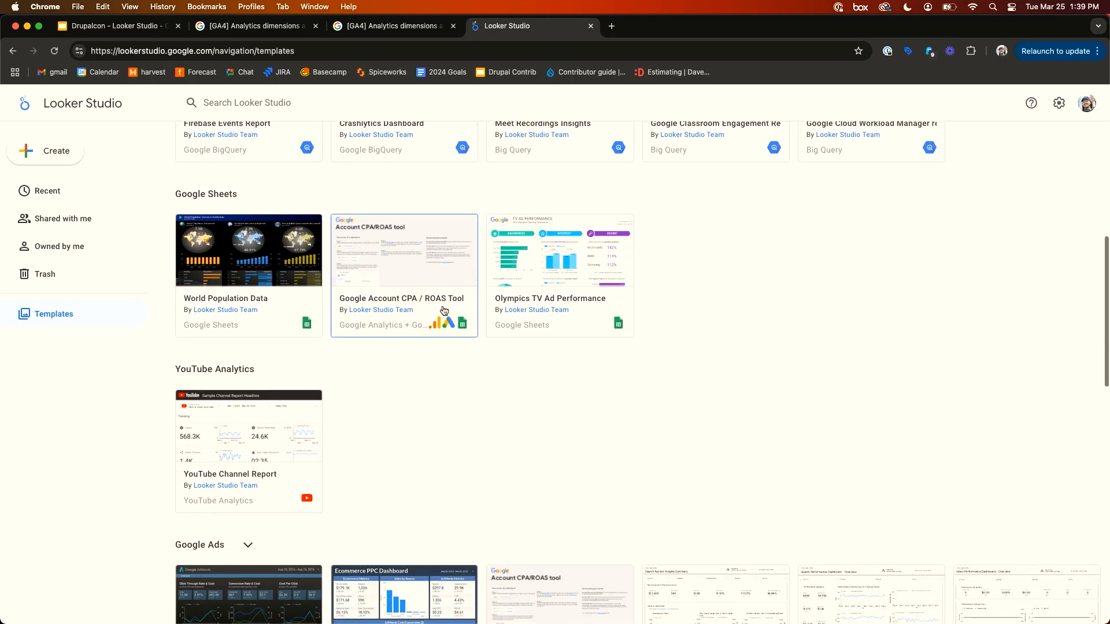
pyautogui.scroll(-2, 445, 296)
pyautogui.scroll(15, 347, 261)
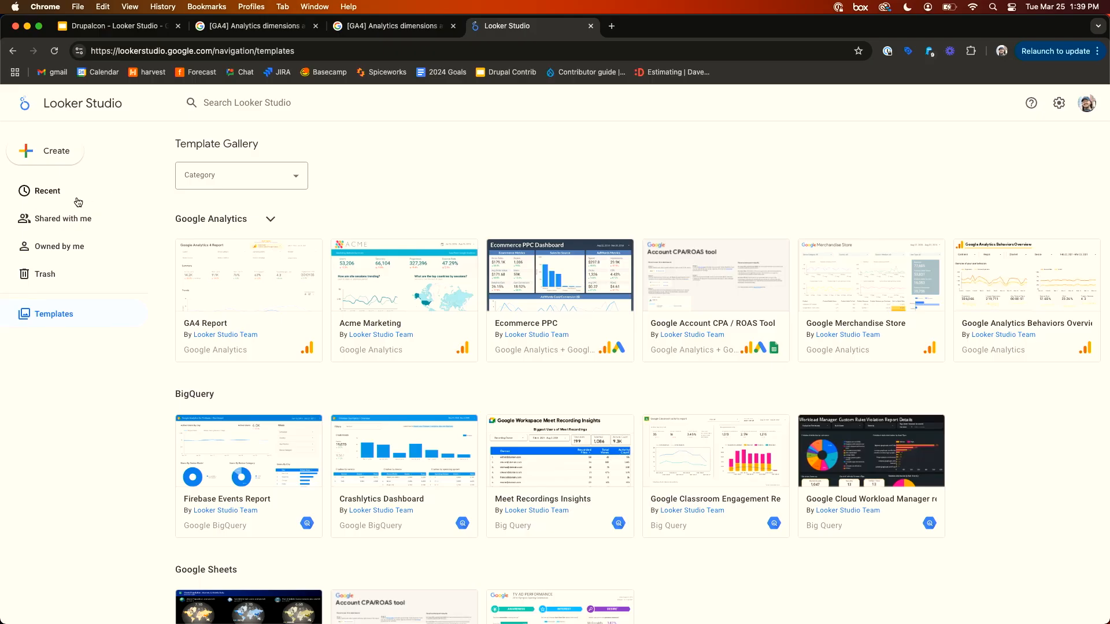
pyautogui.click(23, 105)
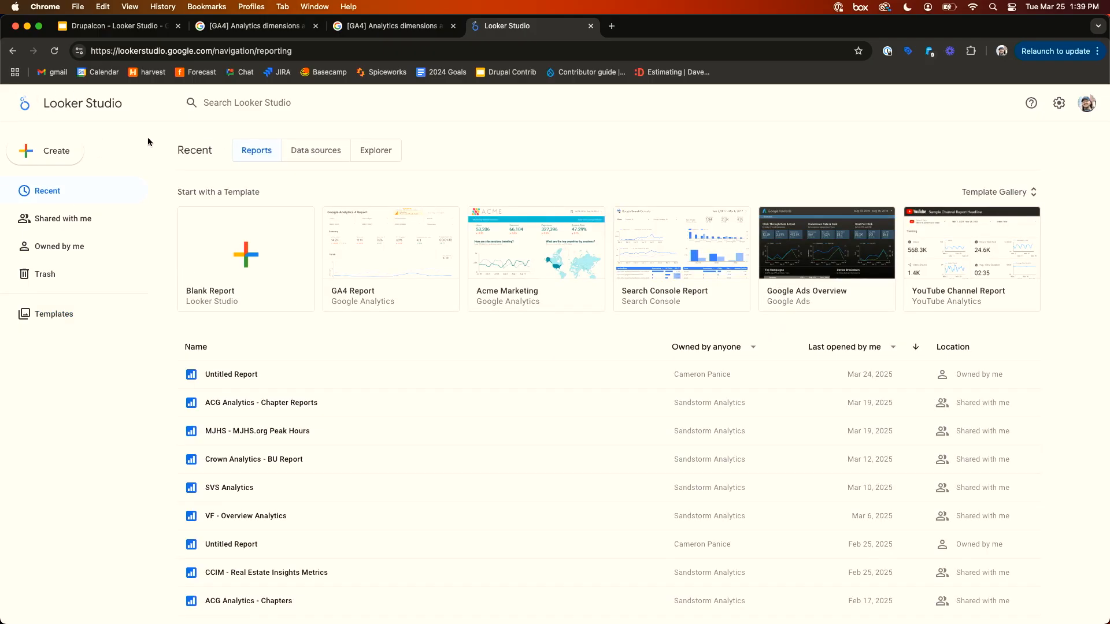
# - Create a blank report and browse the available data connectors
pyautogui.click(244, 258)
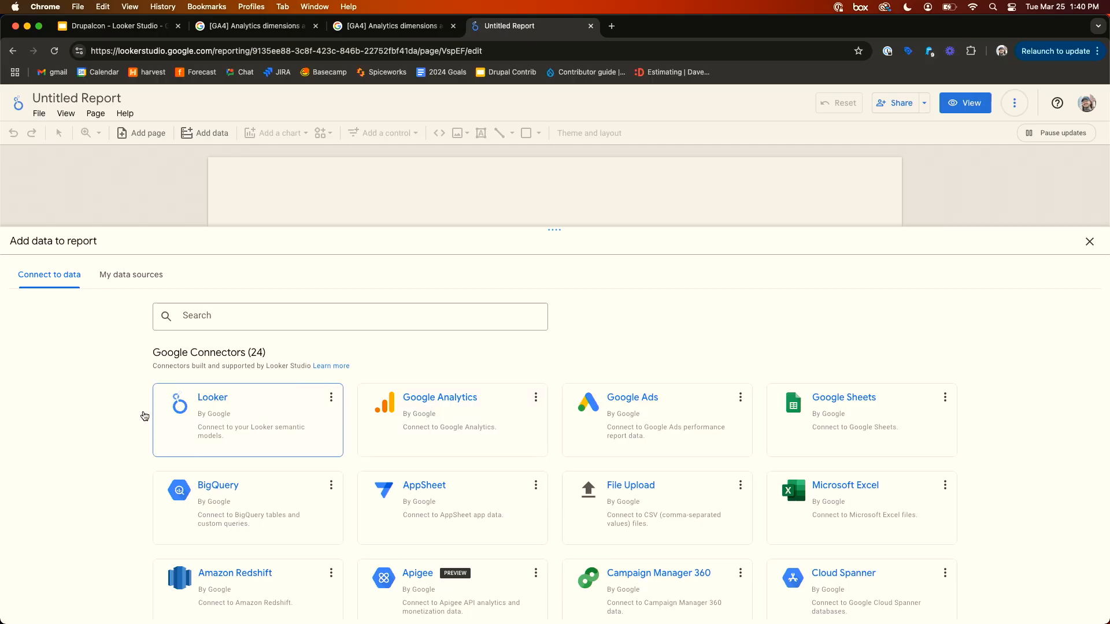
pyautogui.scroll(-2, 113, 415)
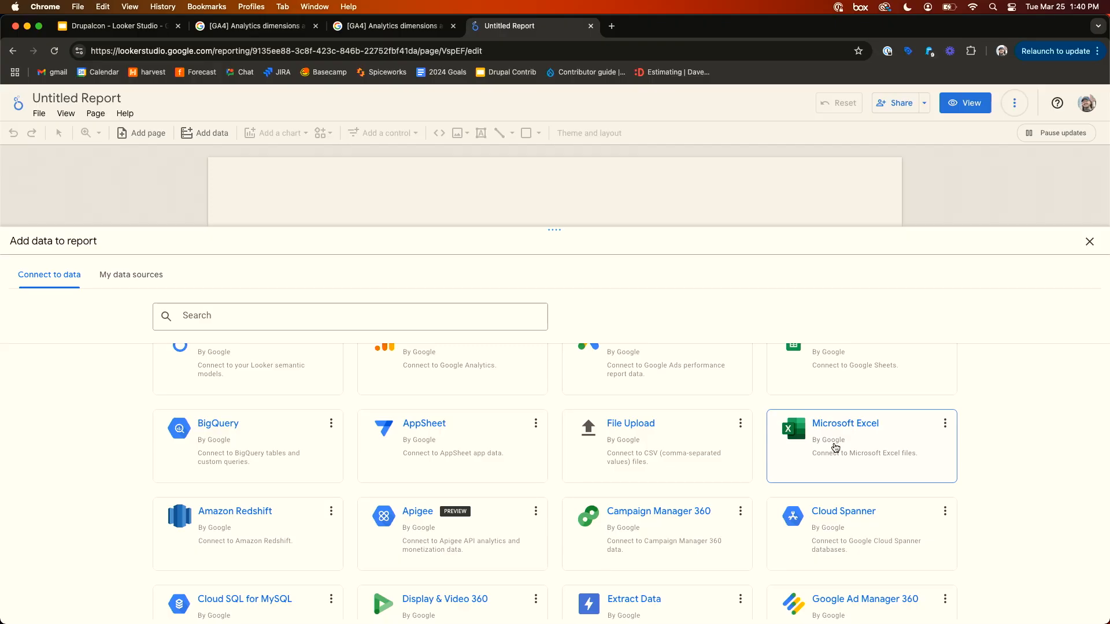
pyautogui.scroll(-7, 834, 447)
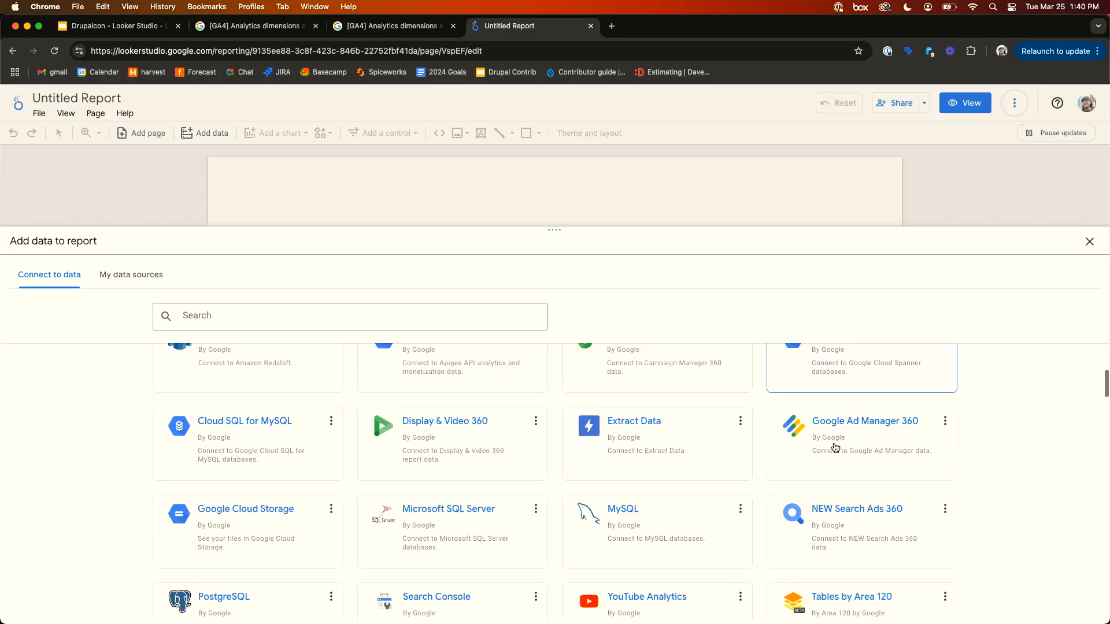
pyautogui.scroll(8, 834, 447)
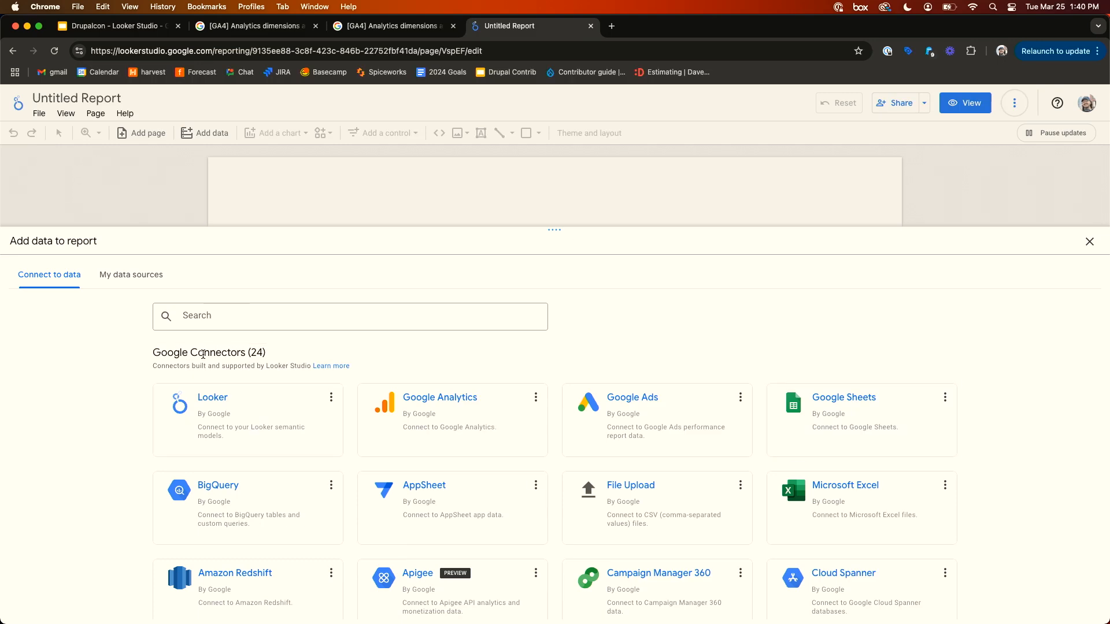
pyautogui.scroll(-3, 103, 487)
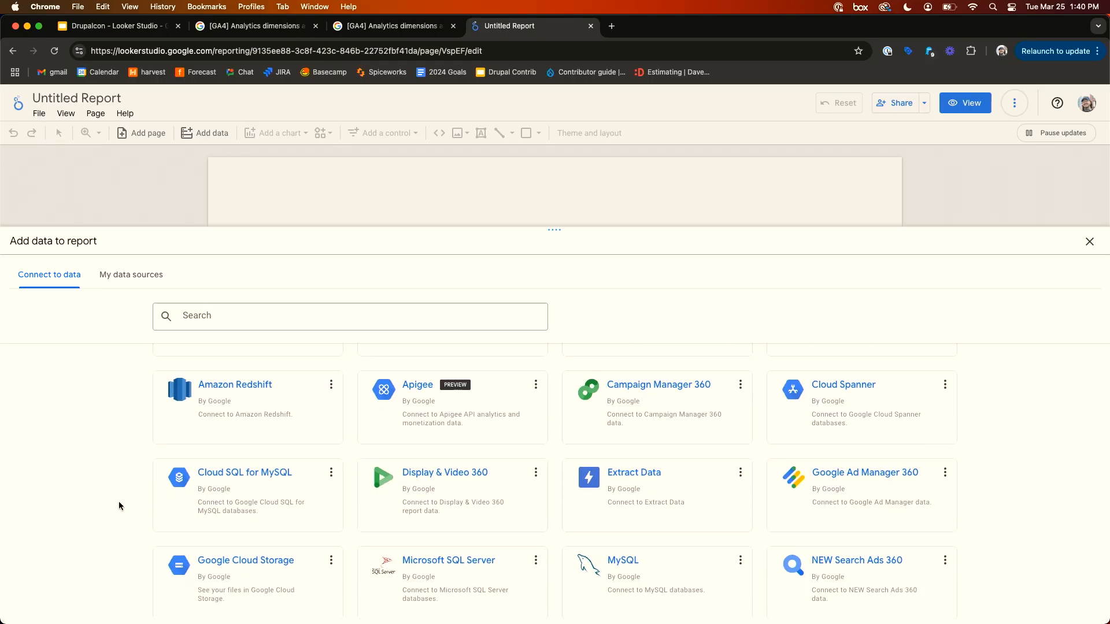
pyautogui.scroll(-5, 119, 501)
pyautogui.scroll(2, 120, 501)
pyautogui.scroll(-4, 119, 501)
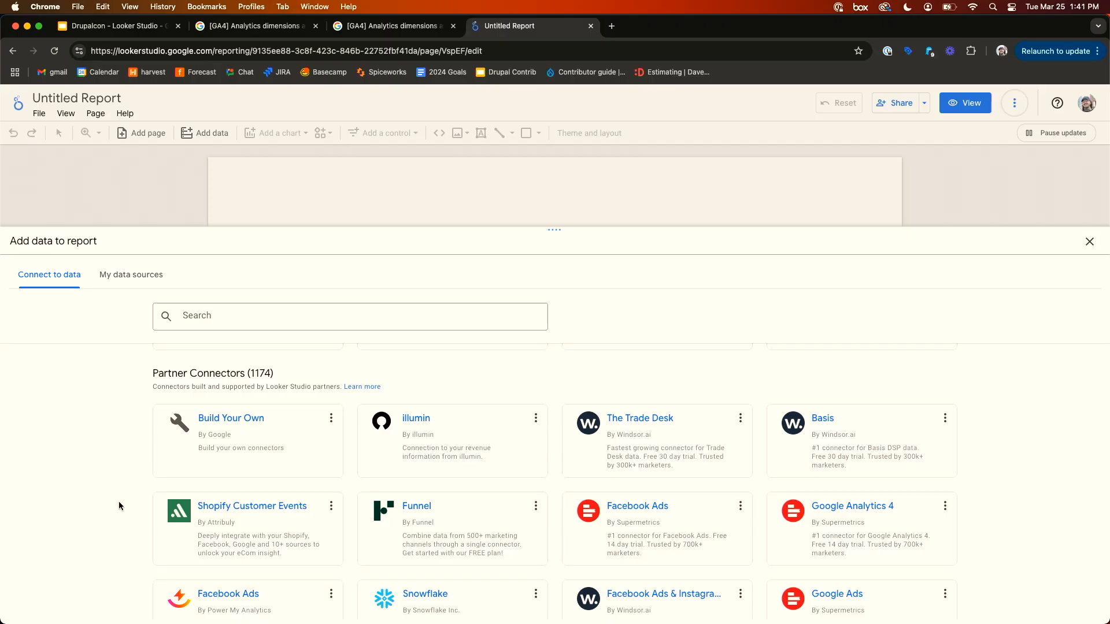
pyautogui.scroll(10, 119, 501)
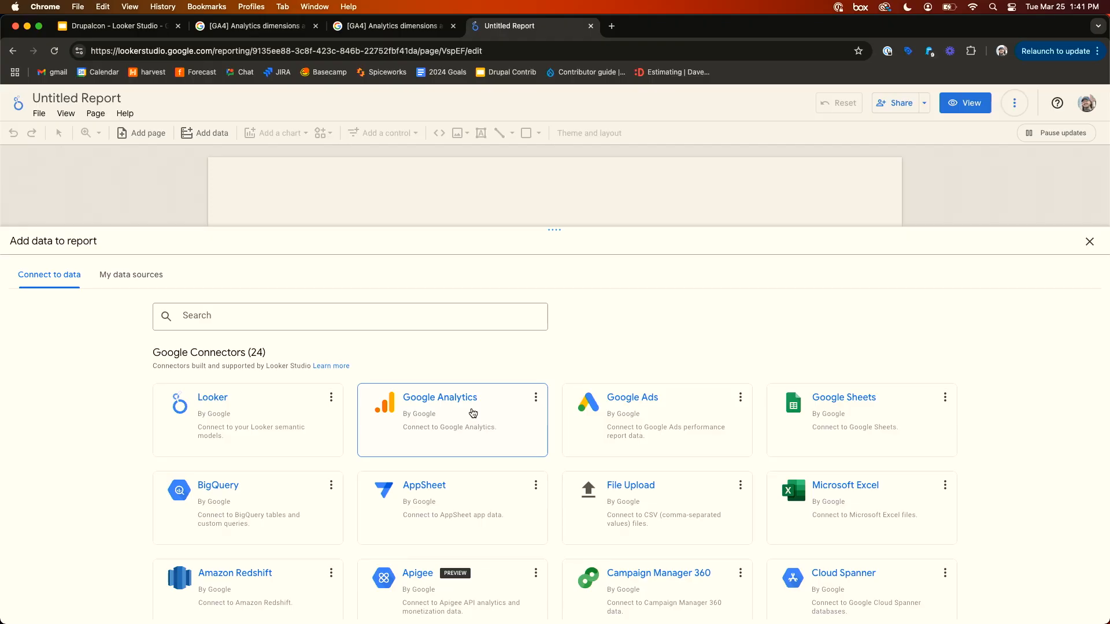
# - Search the connectors for analytic and choose the Google Analytics connector
pyautogui.click(363, 313)
pyautogui.write('analytic')
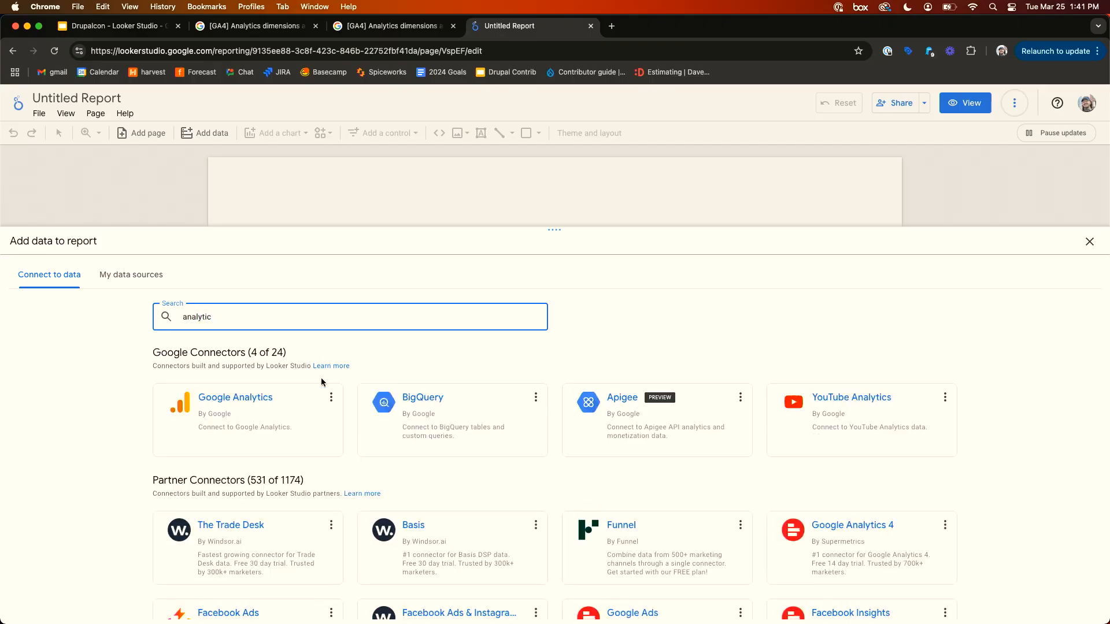
pyautogui.click(263, 409)
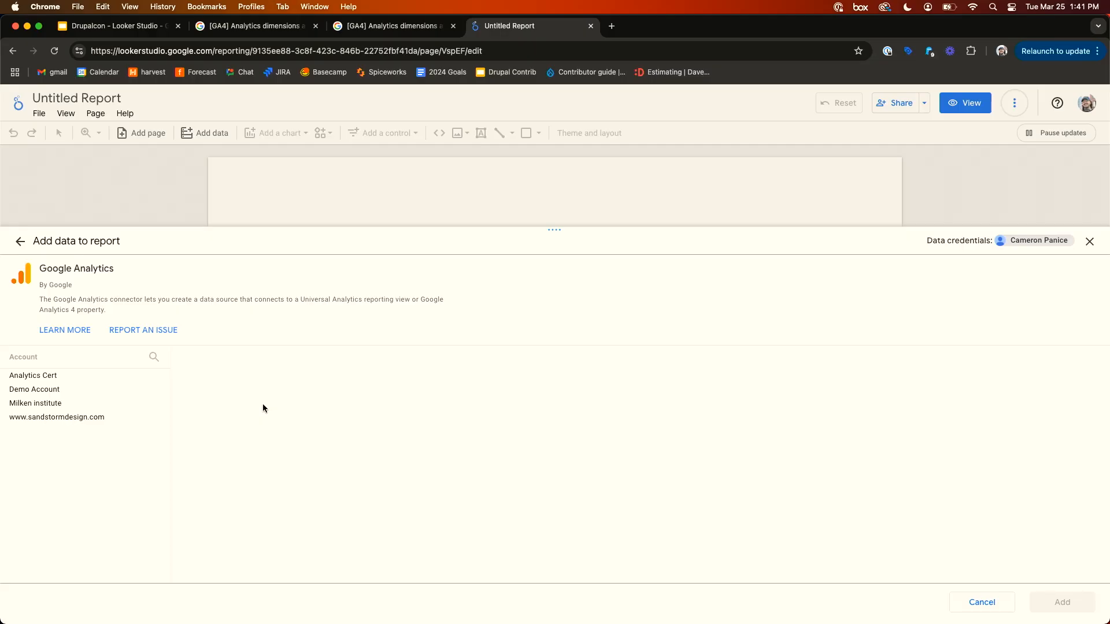
pyautogui.click(91, 423)
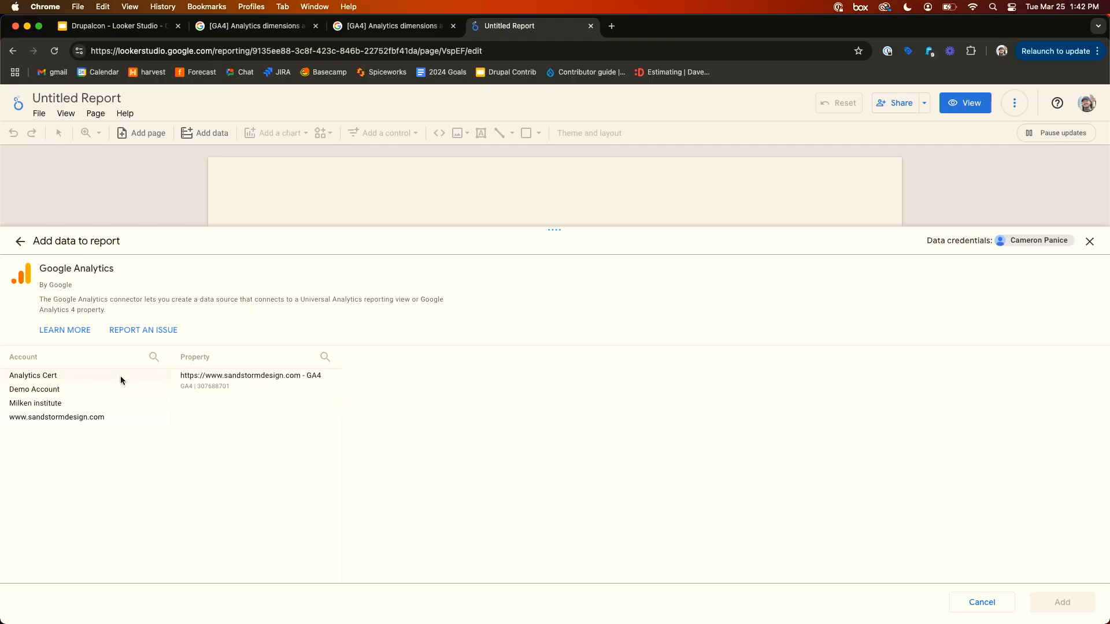
pyautogui.click(100, 393)
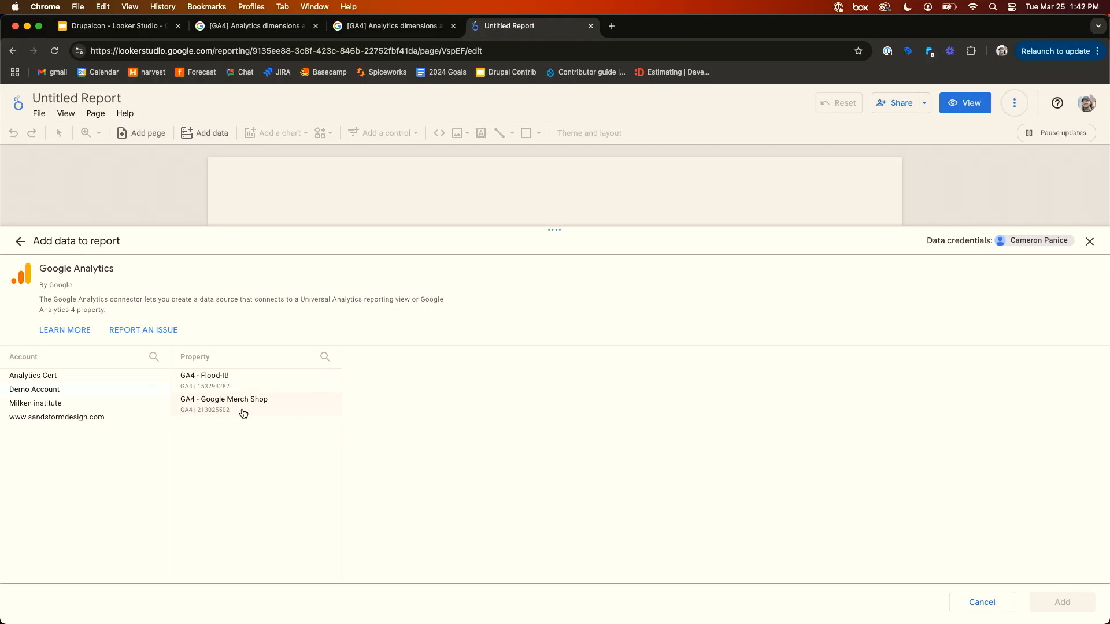
pyautogui.click(81, 420)
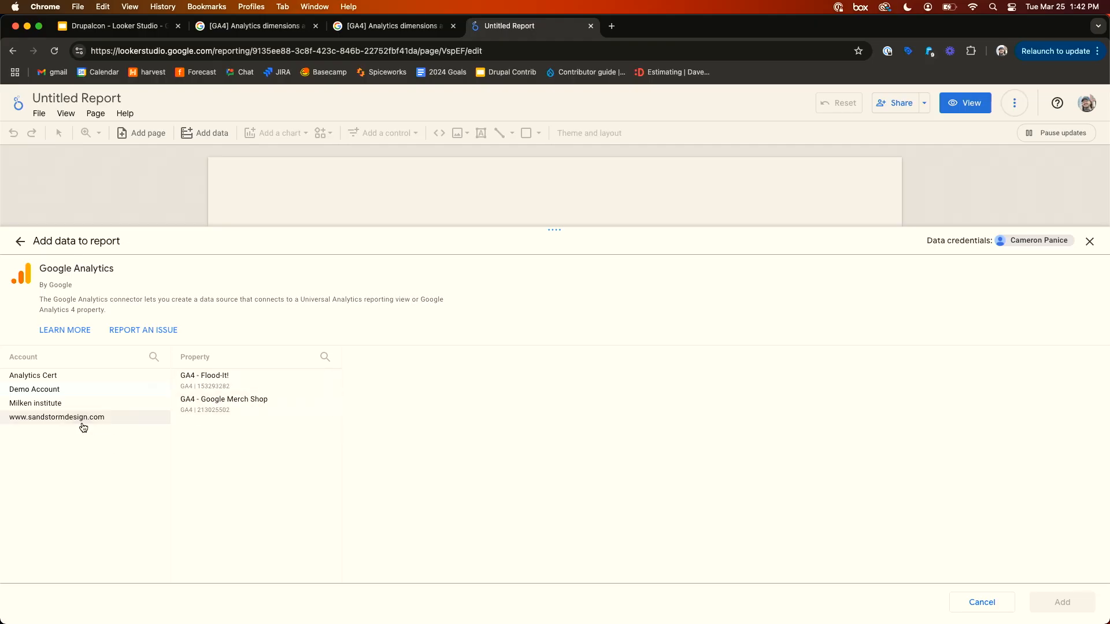
pyautogui.click(253, 386)
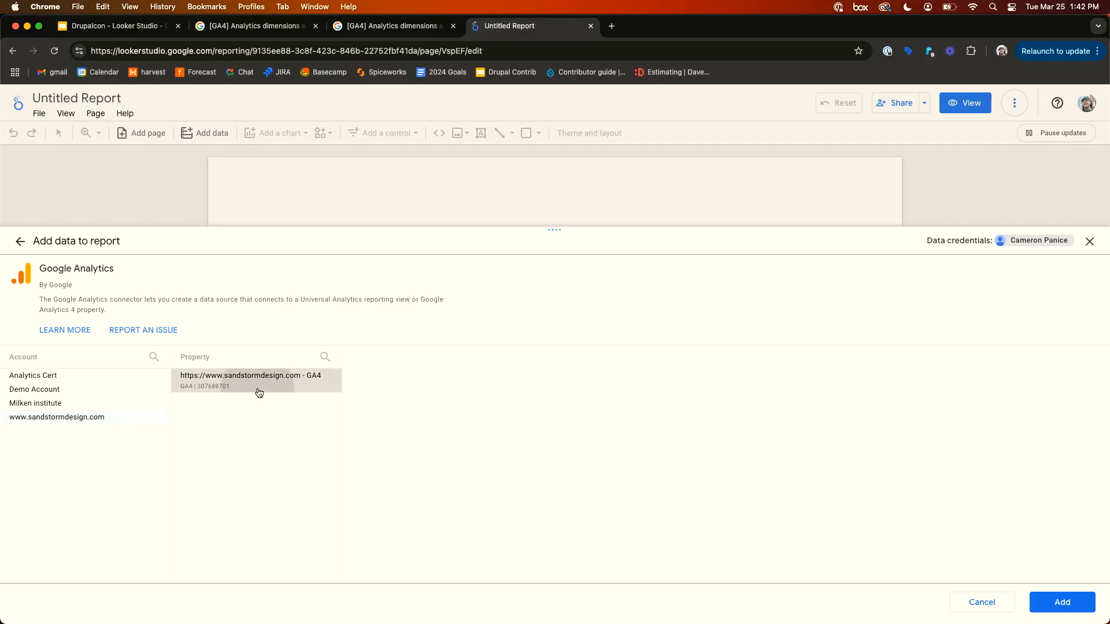
pyautogui.click(1056, 599)
pyautogui.click(1055, 599)
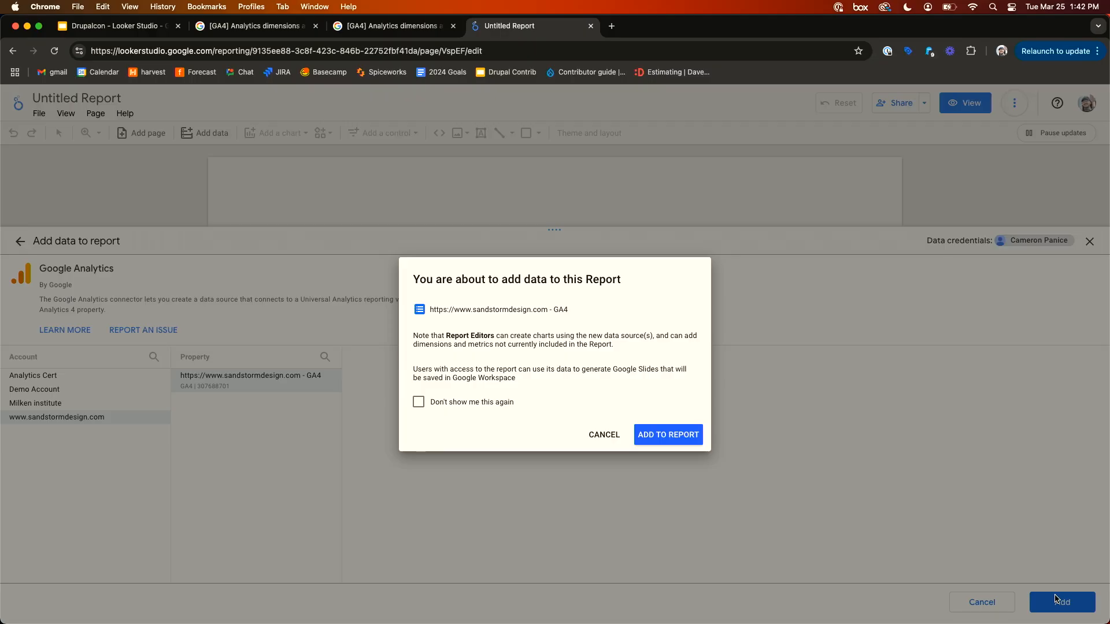
pyautogui.click(659, 434)
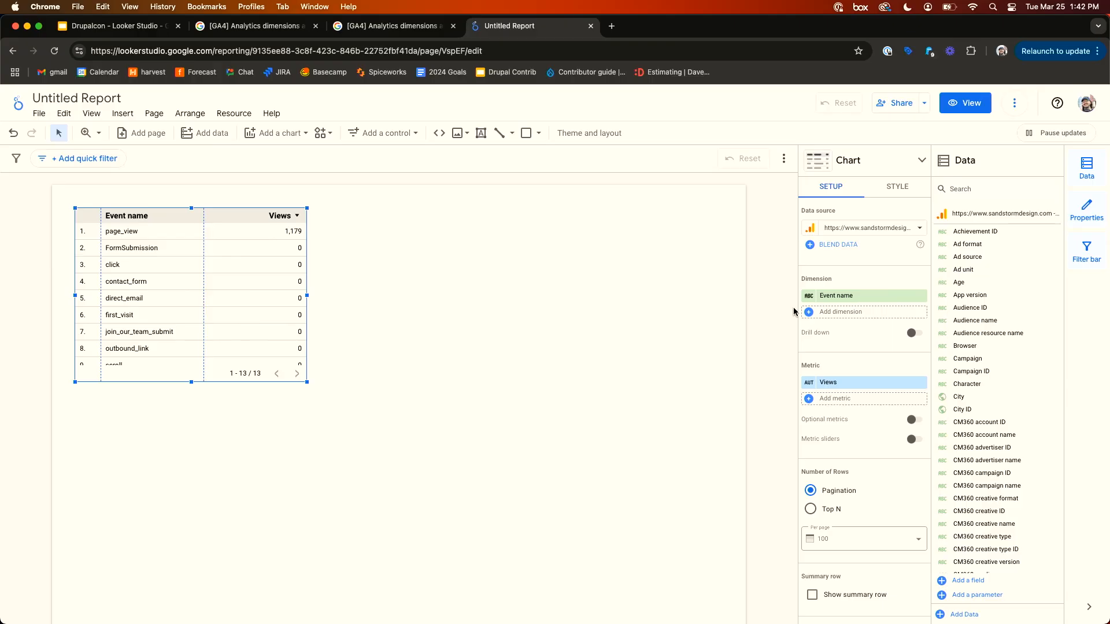
# - Switch to the GA4 dimensions and metrics reference tab and clear its keyword filter
pyautogui.click(365, 26)
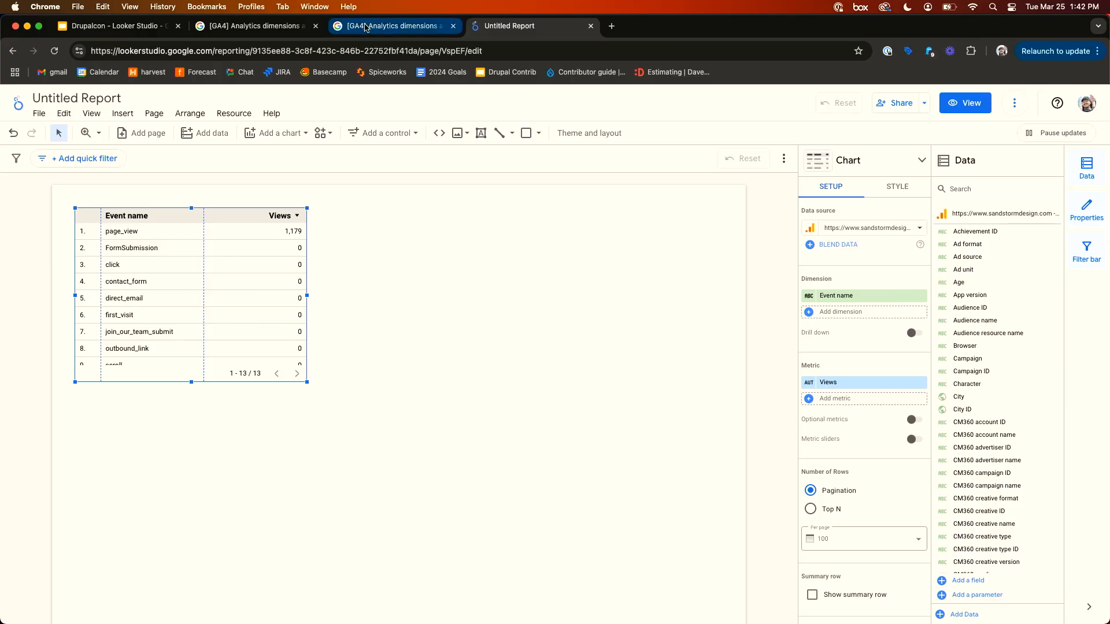
pyautogui.doubleClick(174, 453)
pyautogui.press('BackSpace')
pyautogui.click(382, 408)
pyautogui.scroll(-2, 382, 409)
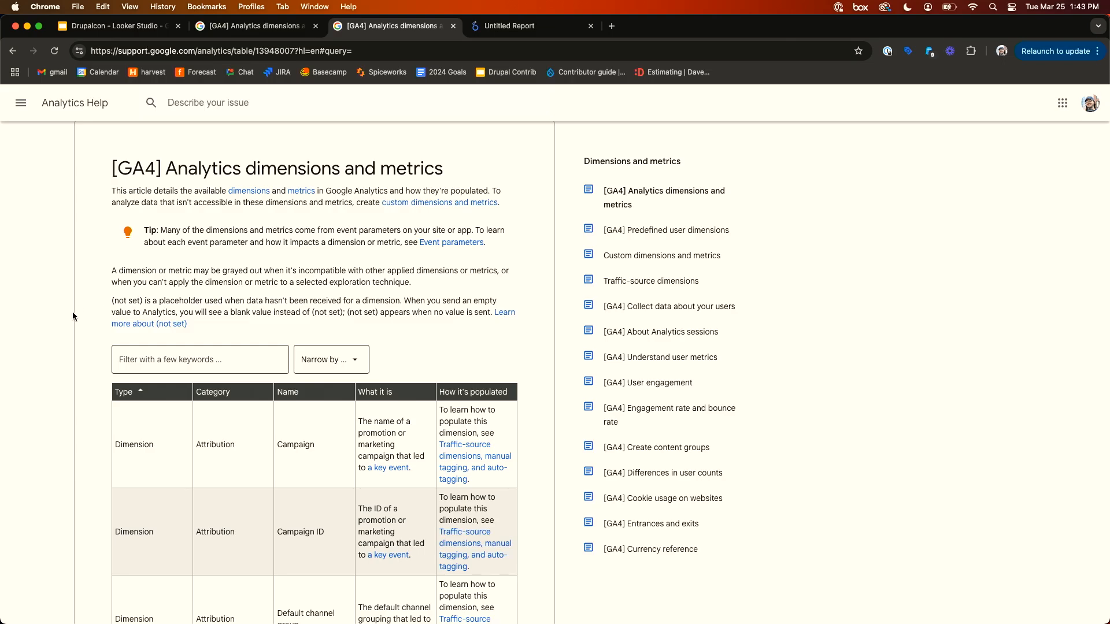
pyautogui.scroll(-3, 72, 311)
pyautogui.scroll(-6, 72, 311)
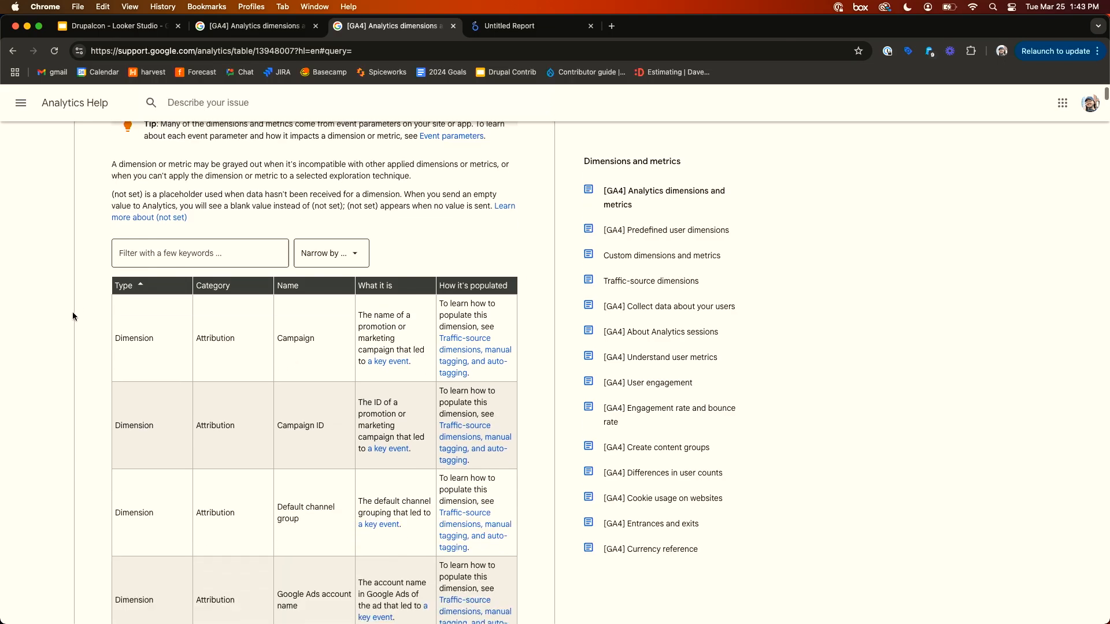
pyautogui.scroll(10, 79, 304)
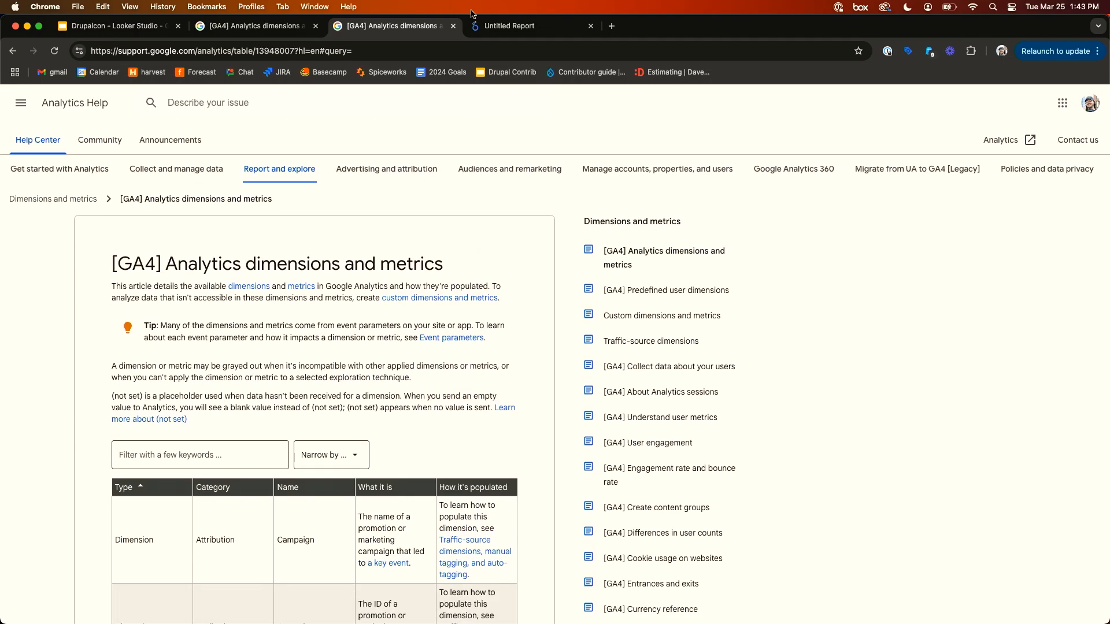
# - Back in the report, open the added GA4 data source for editing and review its dimension and metric fields
pyautogui.click(498, 27)
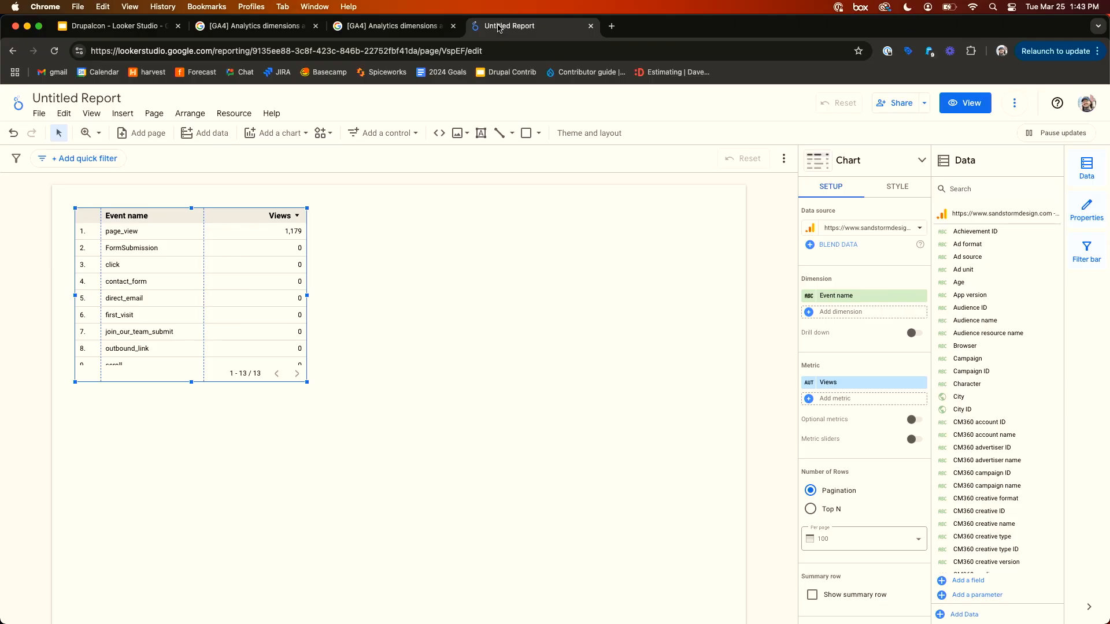
pyautogui.click(240, 116)
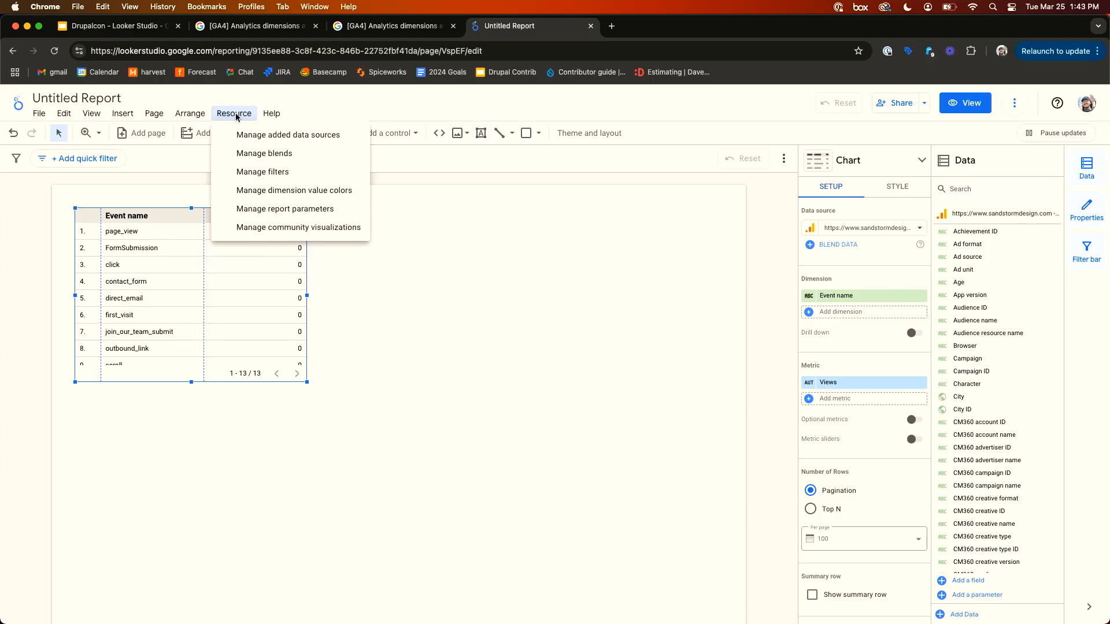
pyautogui.click(265, 137)
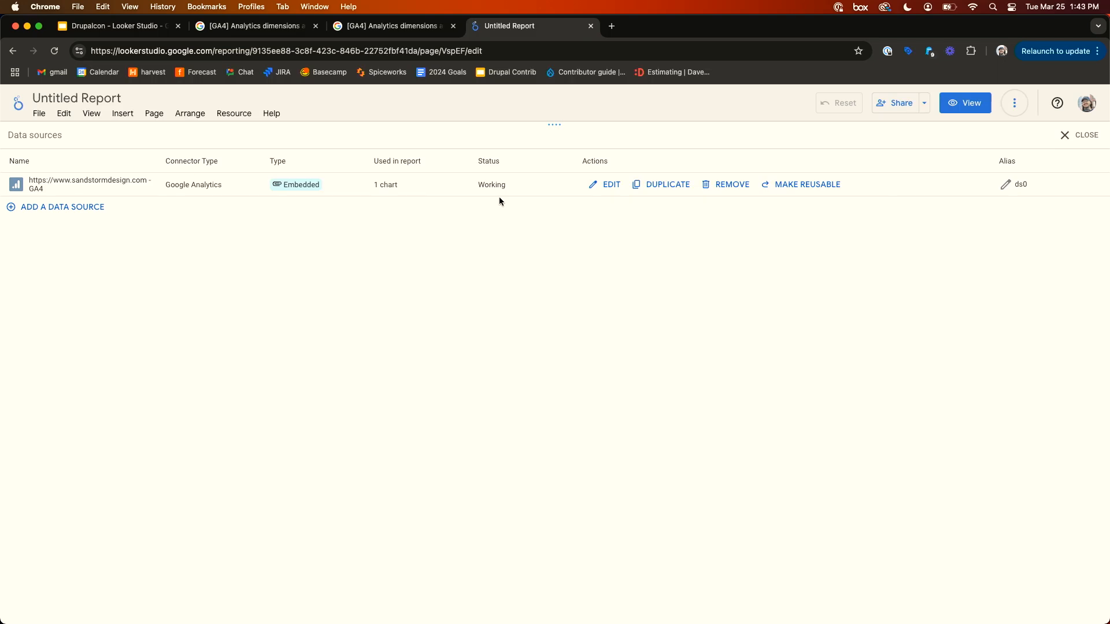
pyautogui.click(602, 188)
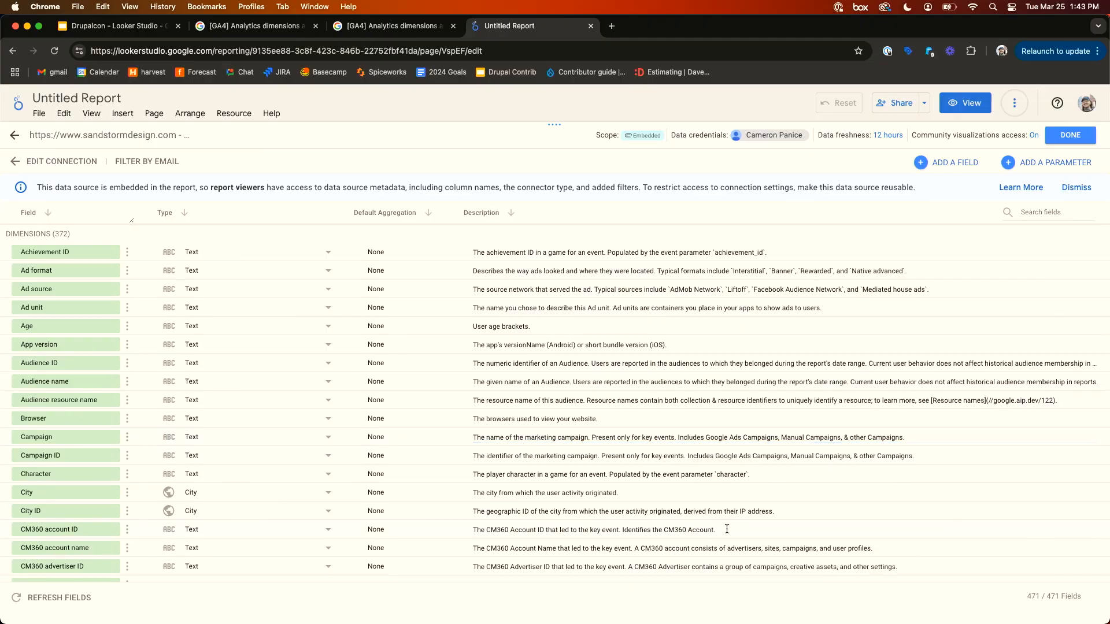
pyautogui.scroll(-20, 726, 533)
pyautogui.scroll(-20, 727, 530)
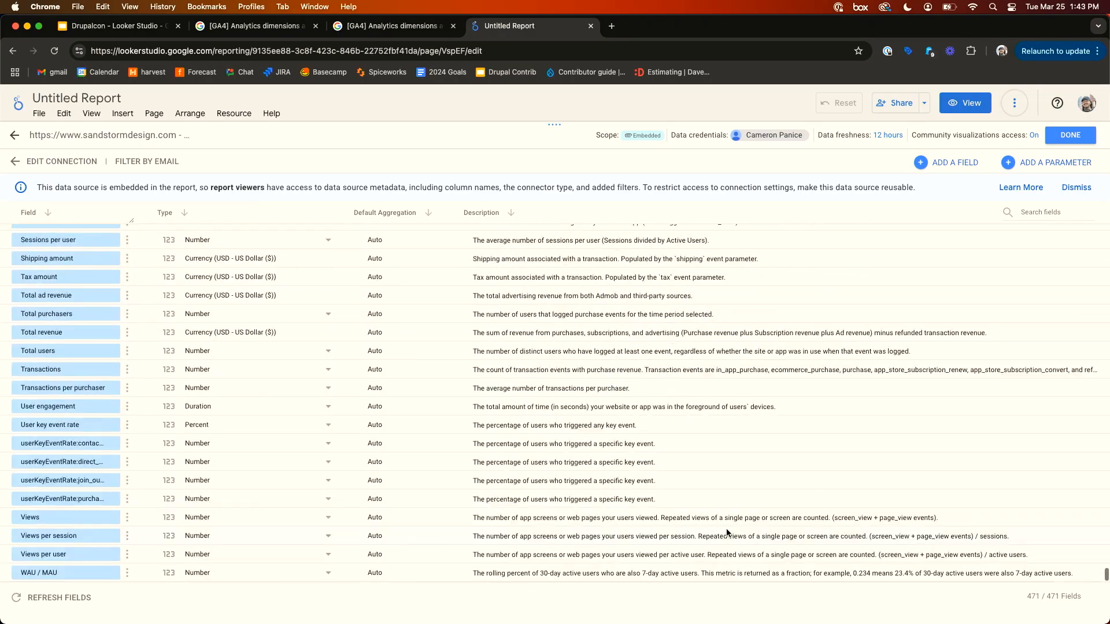
pyautogui.scroll(12, 726, 528)
pyautogui.scroll(10, 727, 529)
pyautogui.scroll(-8, 726, 530)
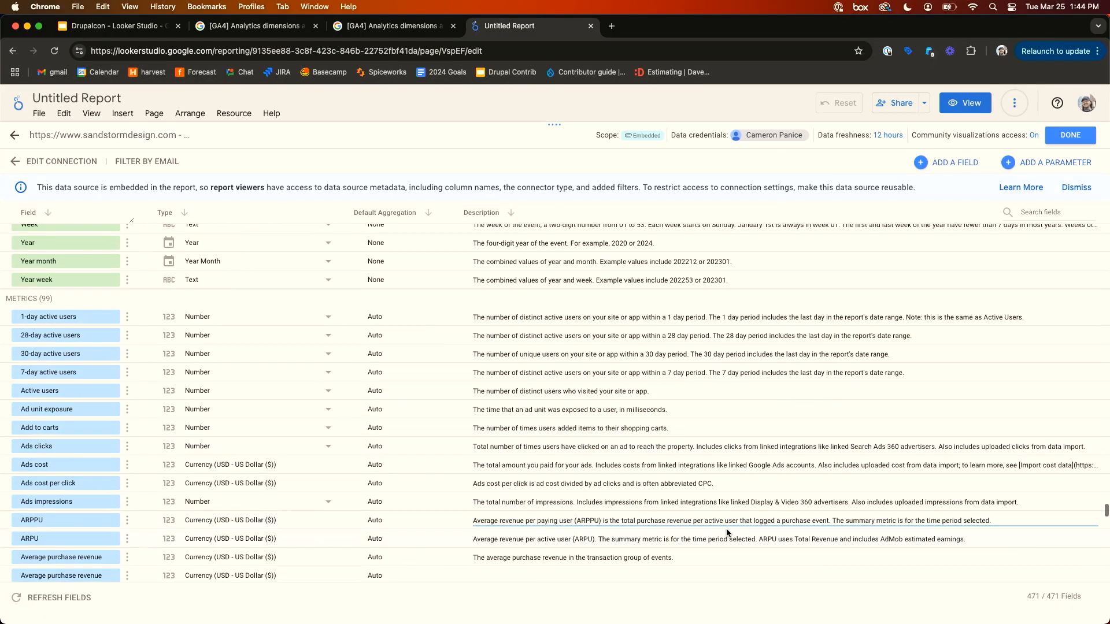
pyautogui.scroll(-1, 727, 530)
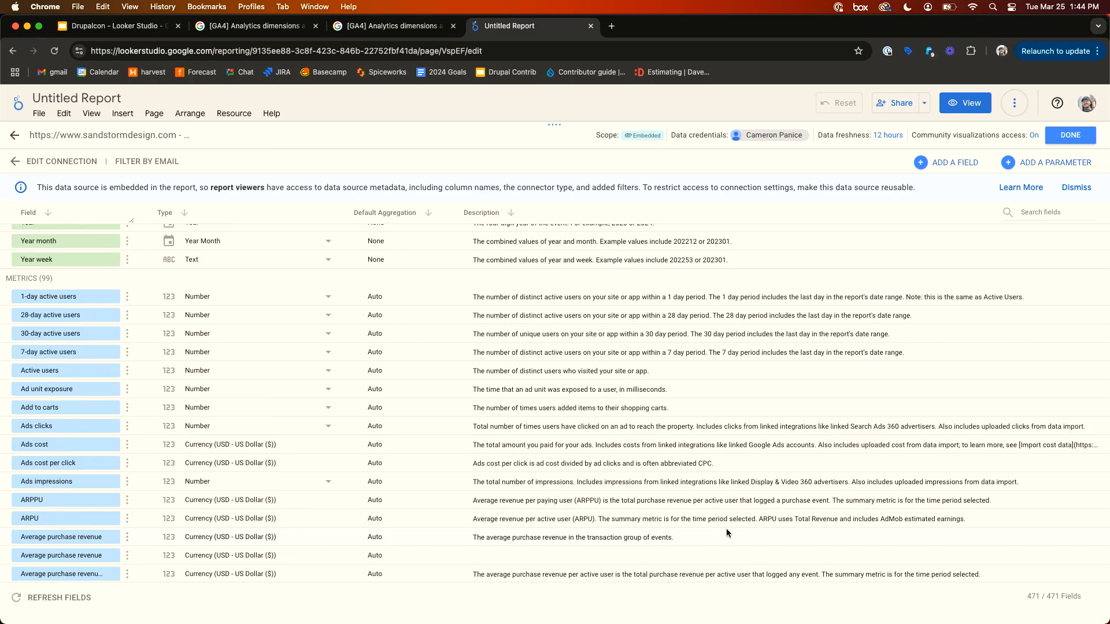
# - Close the data source field editor and the data sources list to return to the report canvas
pyautogui.scroll(10, 727, 528)
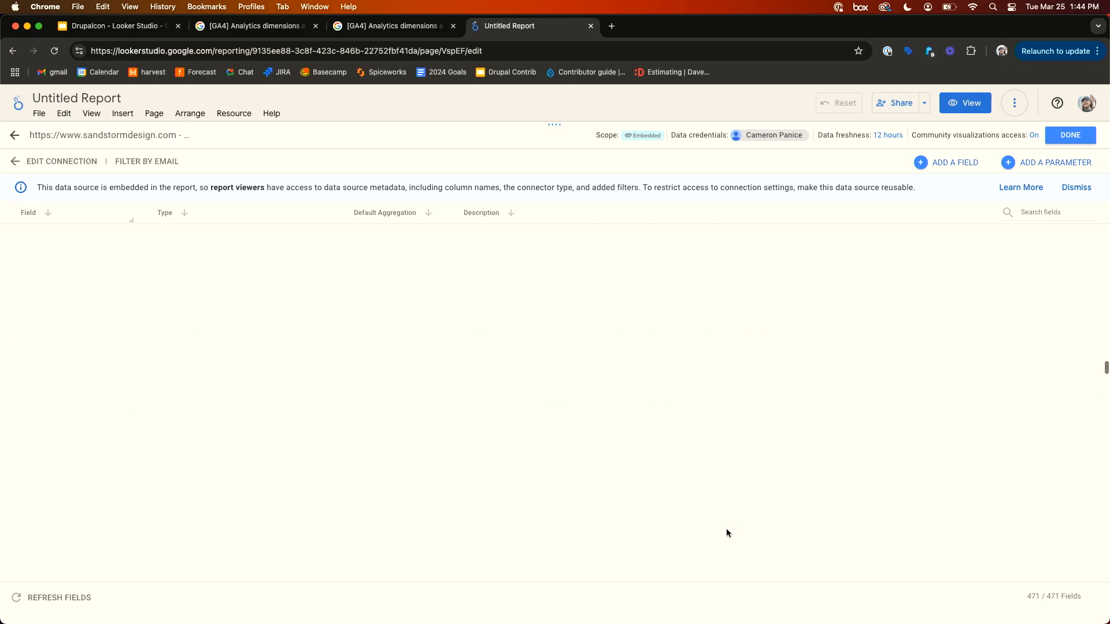
pyautogui.click(1068, 135)
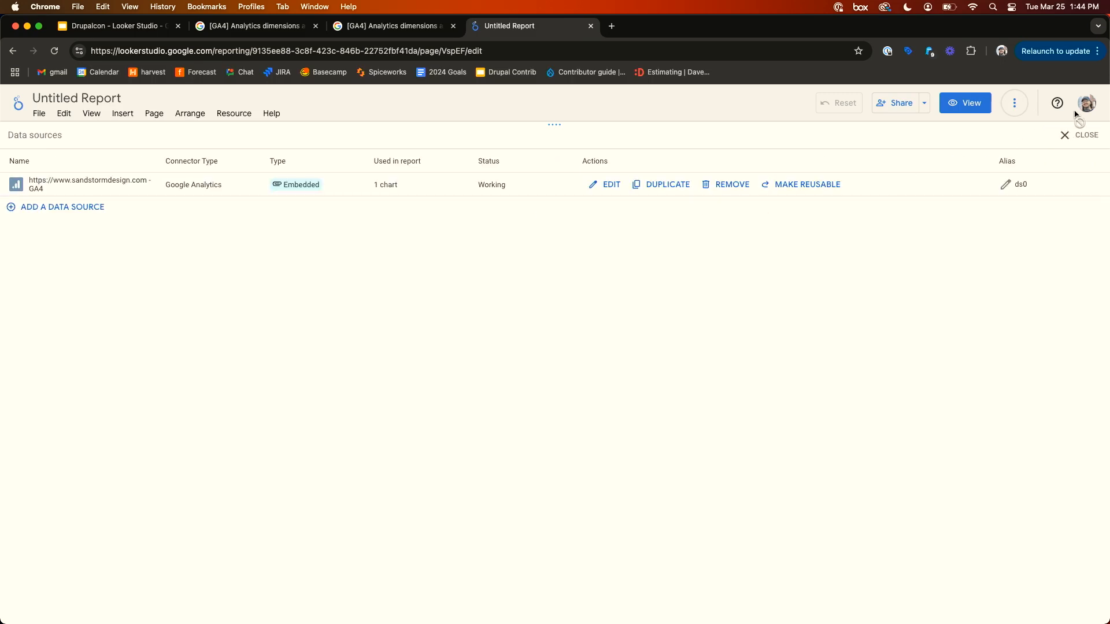
pyautogui.click(1067, 133)
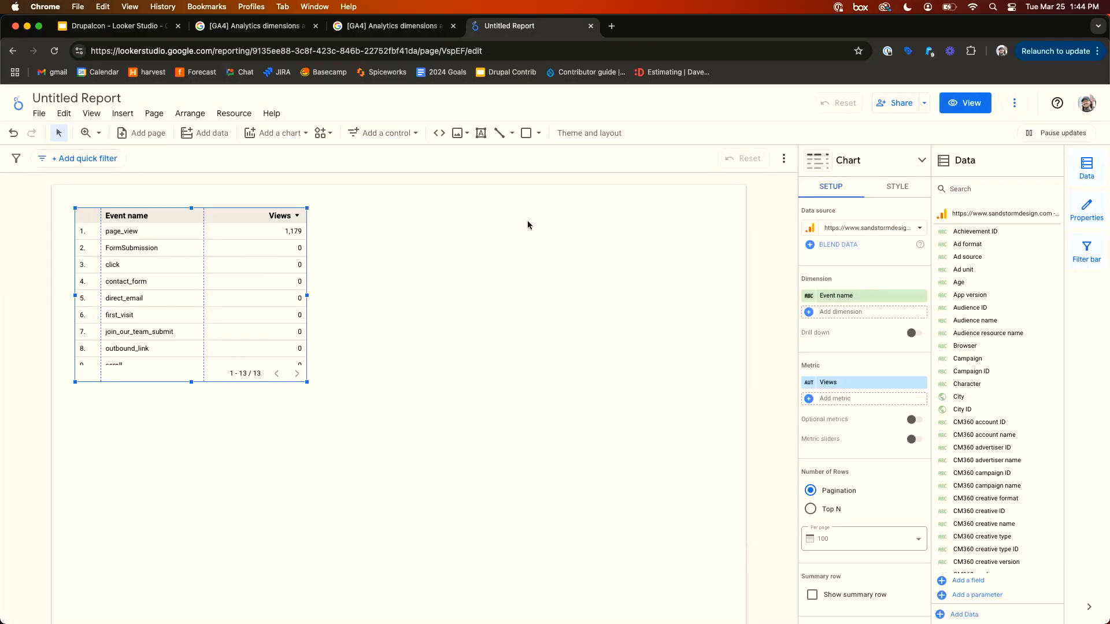
# - Select the table chart and replace its metric with Event count
pyautogui.click(416, 248)
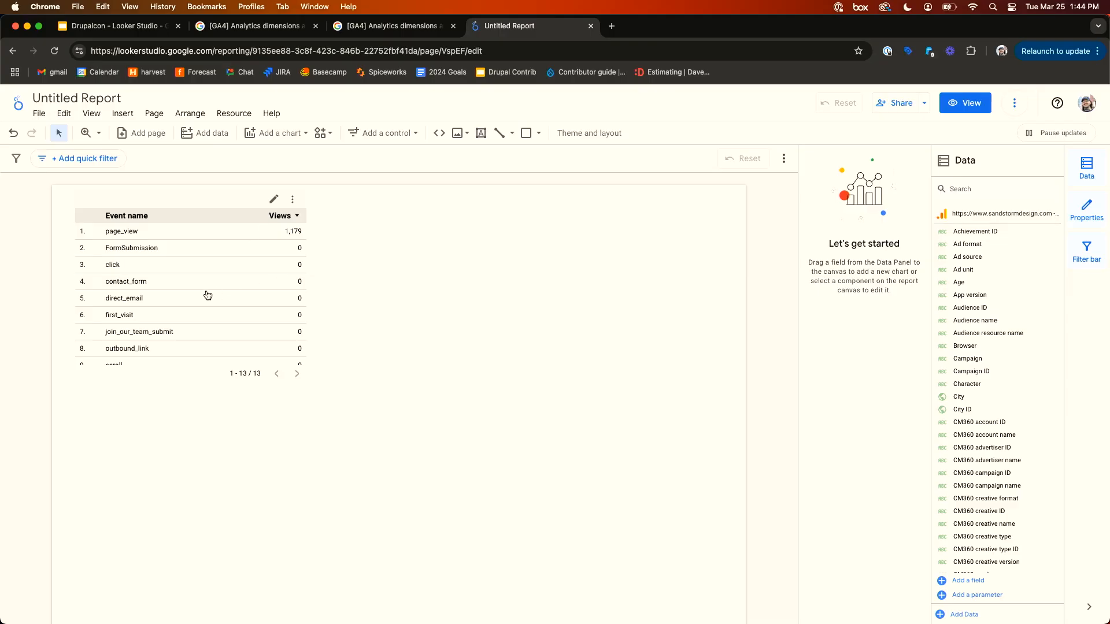
pyautogui.click(292, 290)
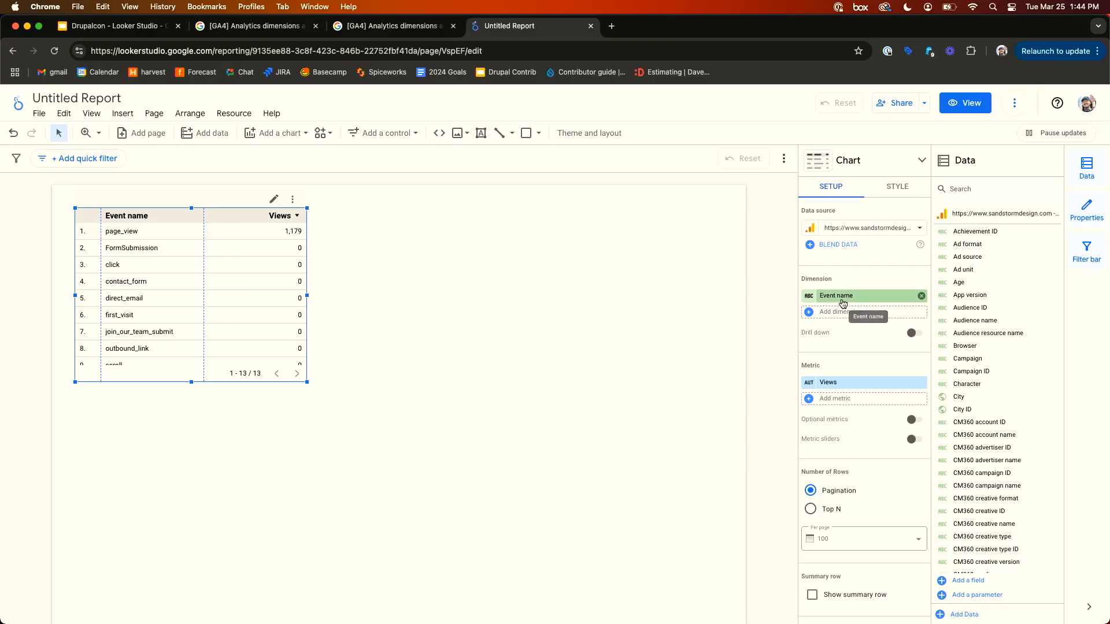
pyautogui.click(827, 387)
pyautogui.write('event cou')
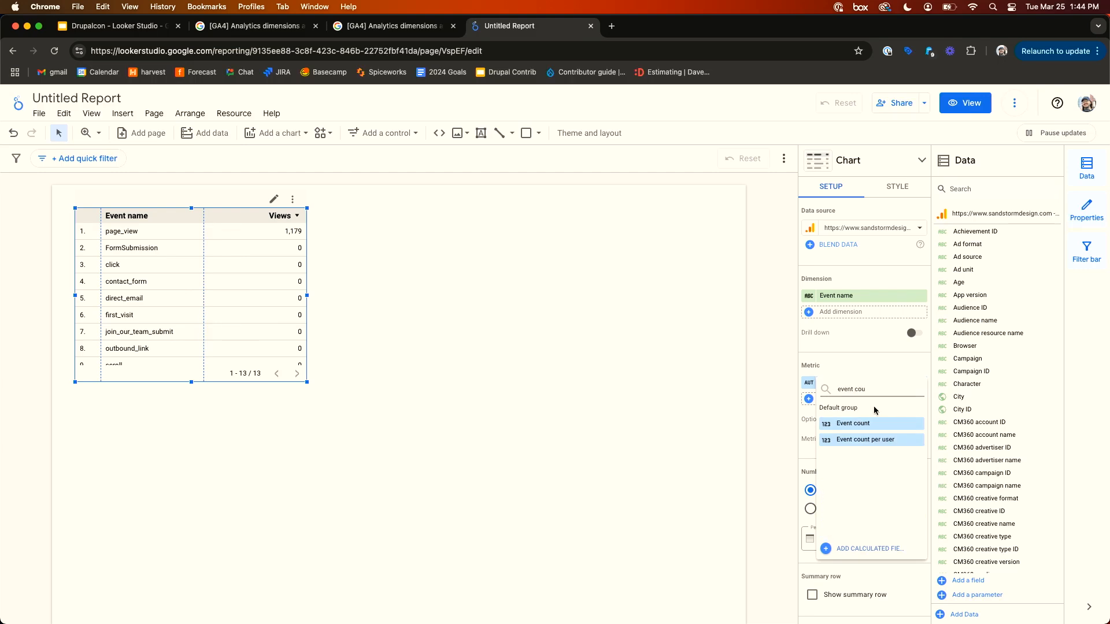
pyautogui.click(865, 424)
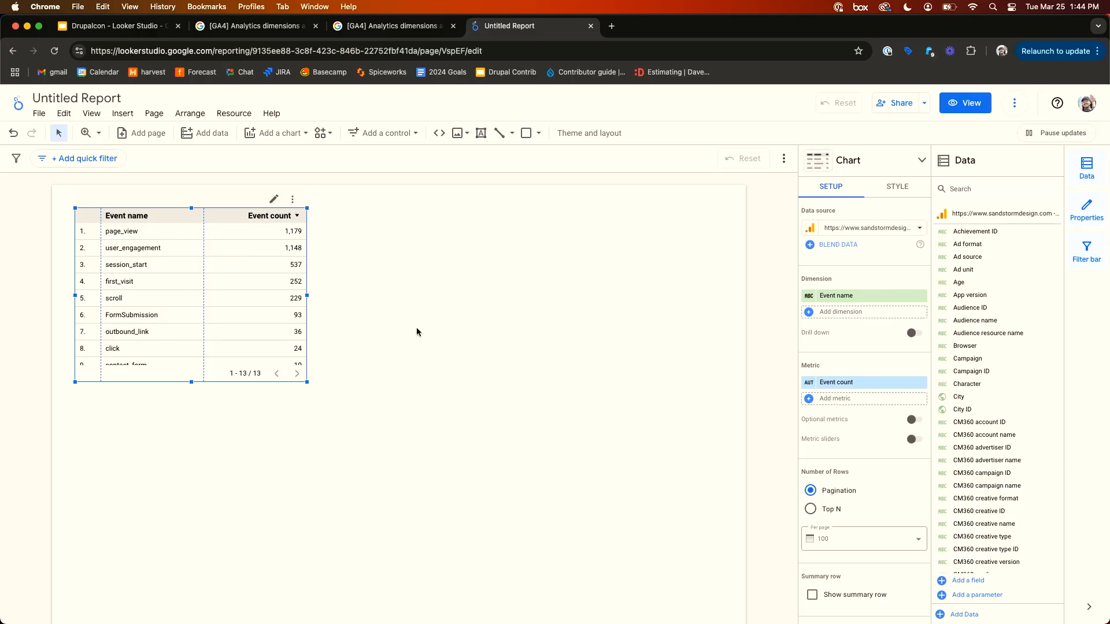
# - Set the table's metric back to Views
pyautogui.click(853, 384)
pyautogui.write('views')
pyautogui.click(856, 439)
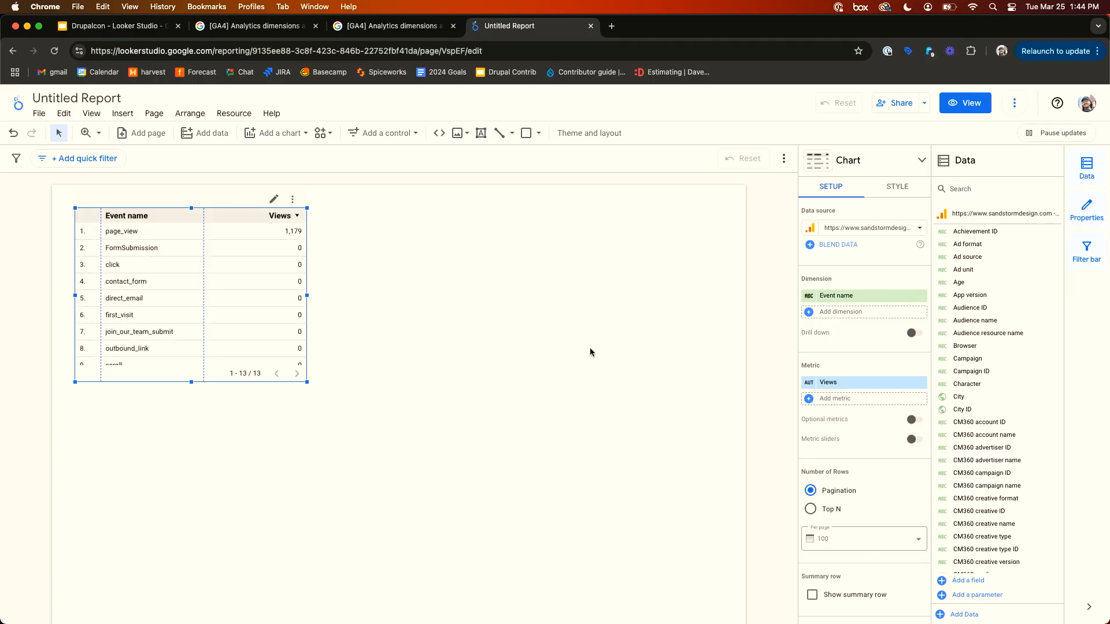
# - Review the table chart's style and setup options
pyautogui.click(582, 347)
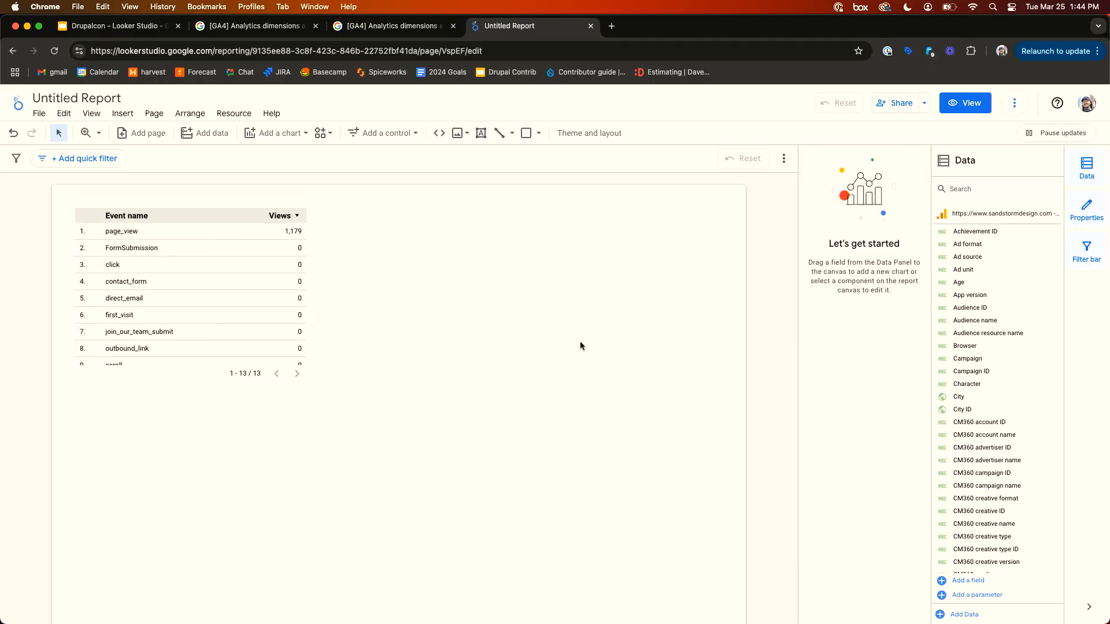
pyautogui.click(231, 277)
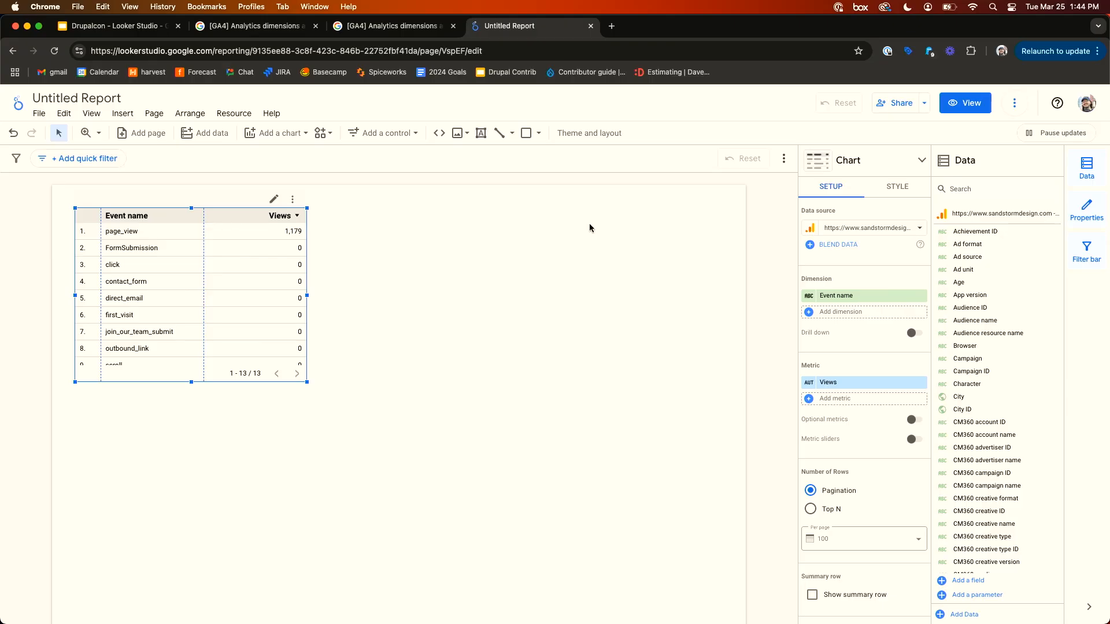
pyautogui.click(614, 277)
pyautogui.click(285, 352)
pyautogui.click(887, 189)
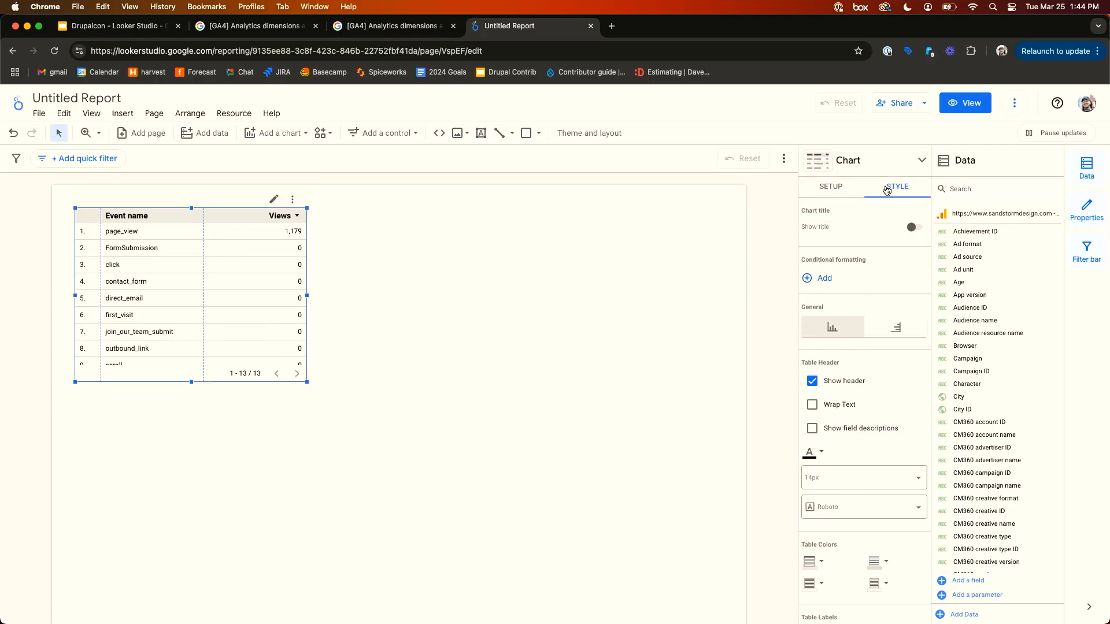
pyautogui.click(828, 188)
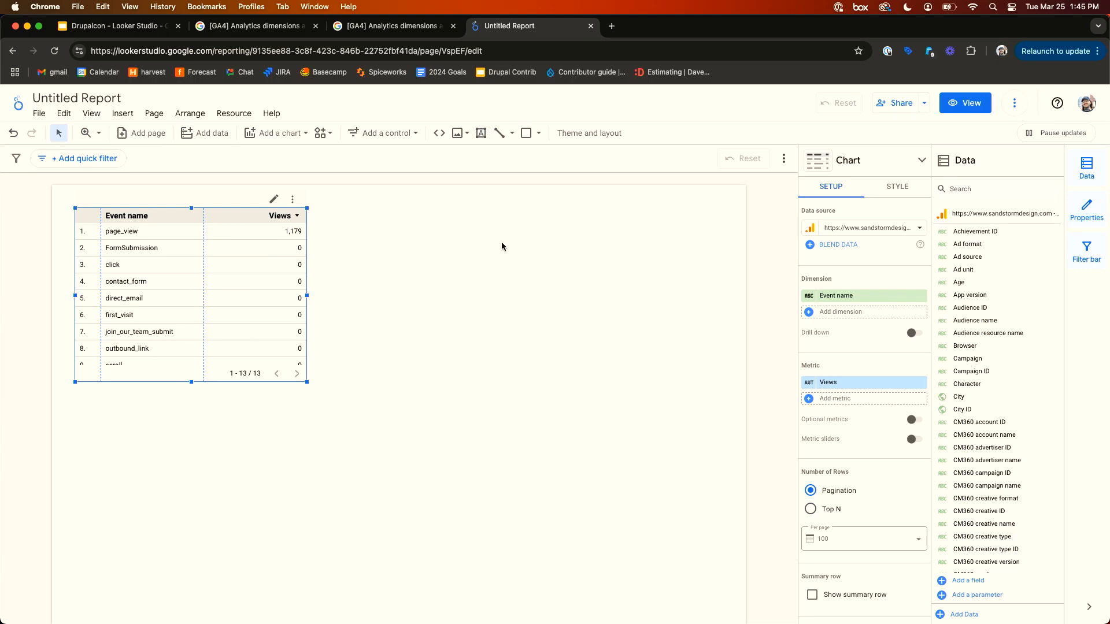
pyautogui.scroll(-3, 832, 277)
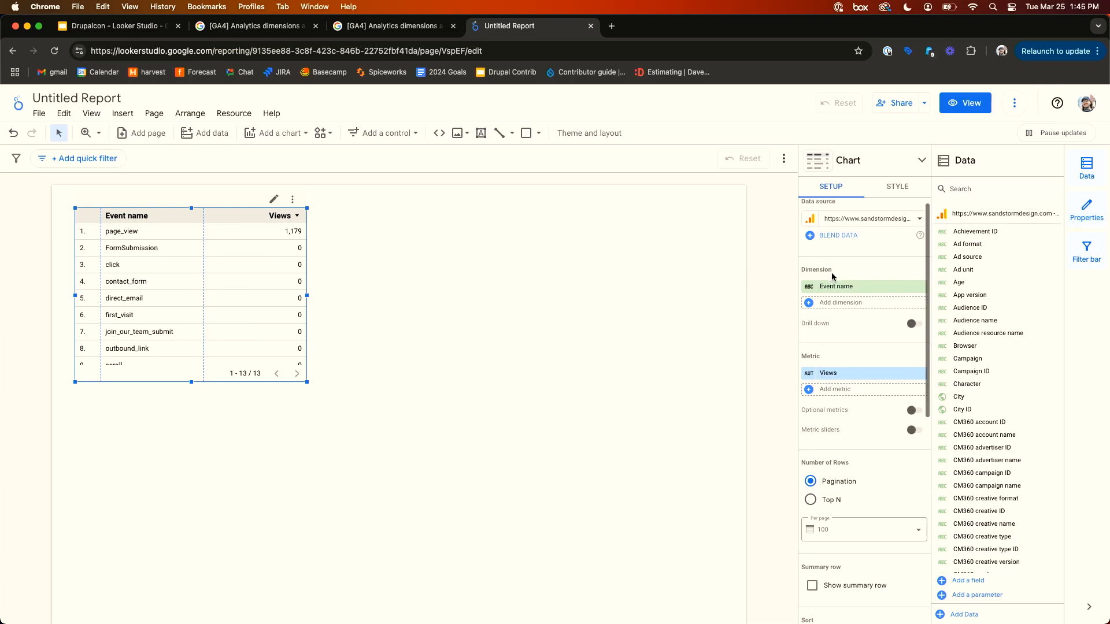
pyautogui.scroll(2, 826, 297)
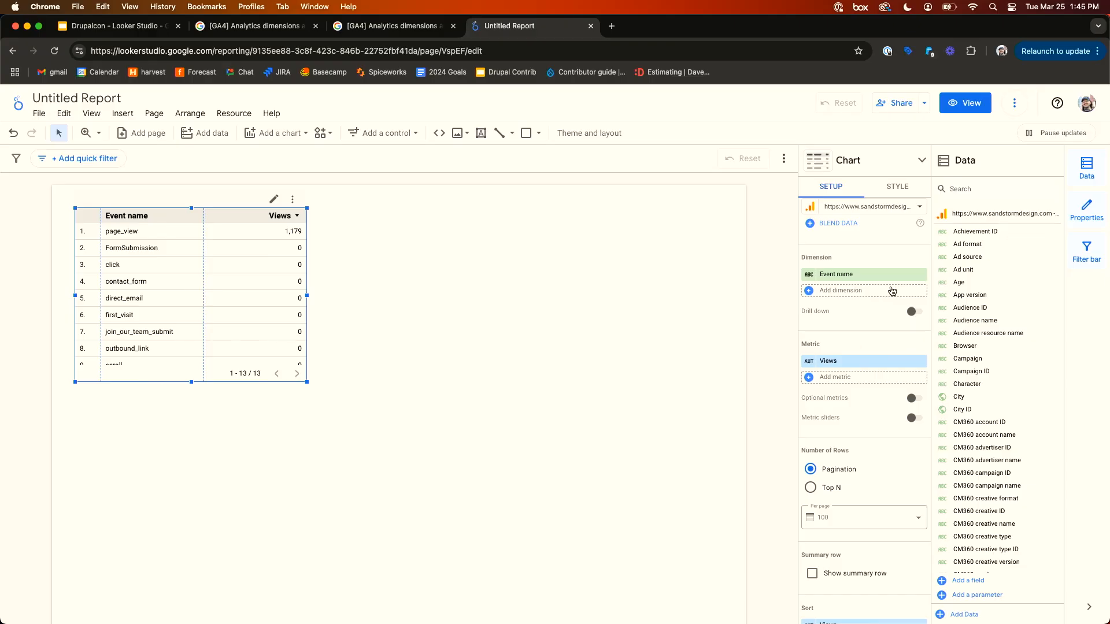
pyautogui.scroll(1, 867, 312)
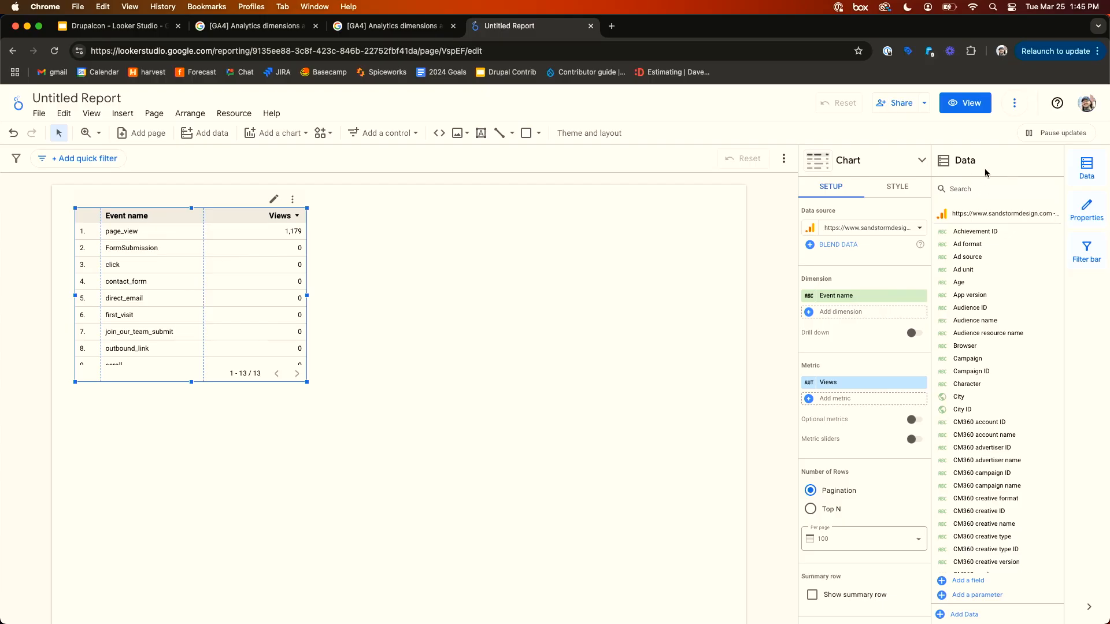
# - Search the fields for page, replace the table's dimension with Page path, and widen the table
pyautogui.click(984, 186)
pyautogui.scroll(-15, 975, 384)
pyautogui.scroll(15, 976, 383)
pyautogui.write('page')
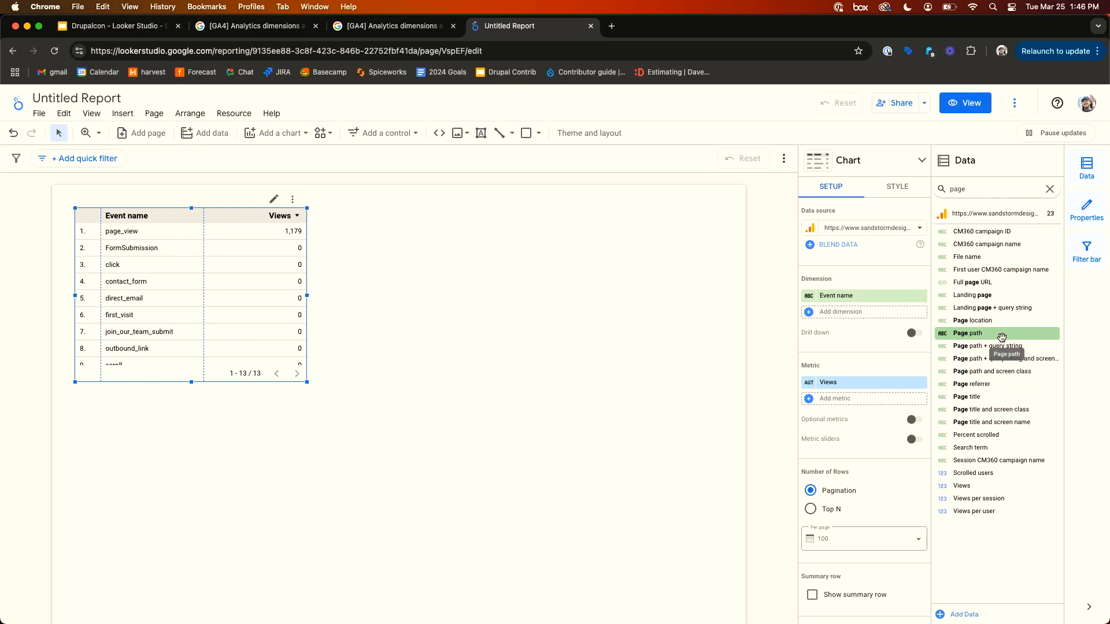
pyautogui.moveTo(1002, 337); pyautogui.dragTo(856, 295)
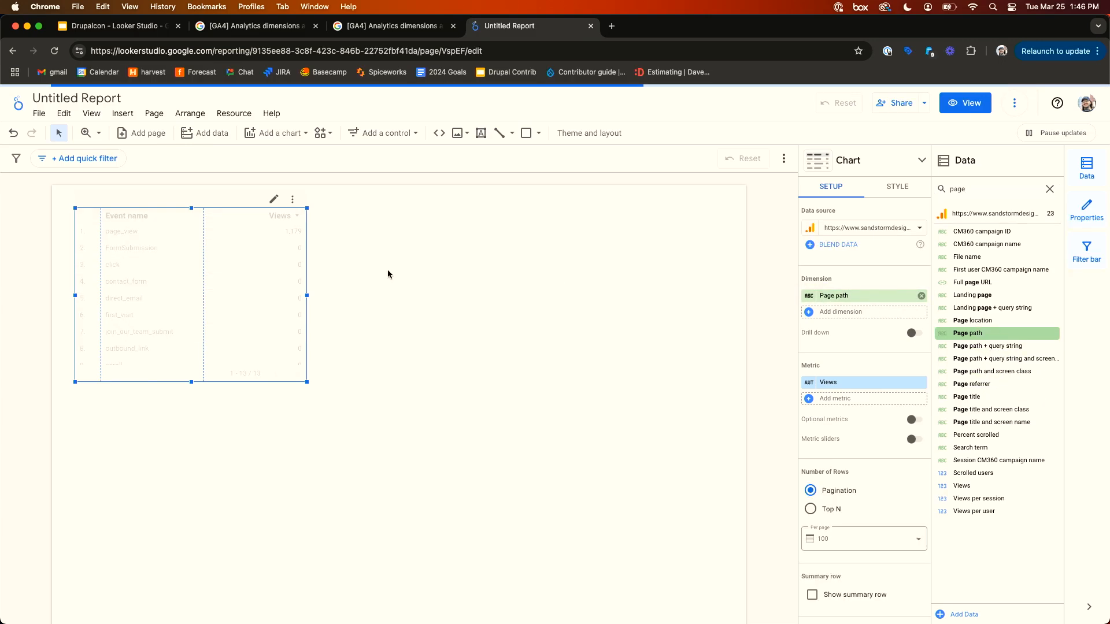
pyautogui.moveTo(302, 296); pyautogui.dragTo(482, 296)
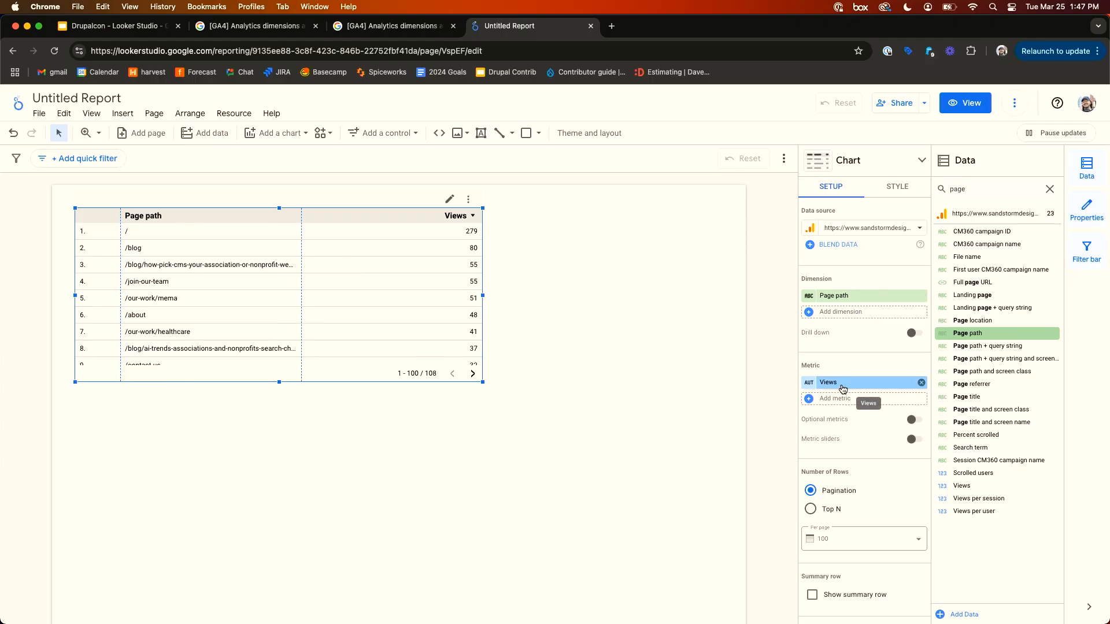
# - Search the fields for users and replace the table's metric with Total users
pyautogui.click(1050, 189)
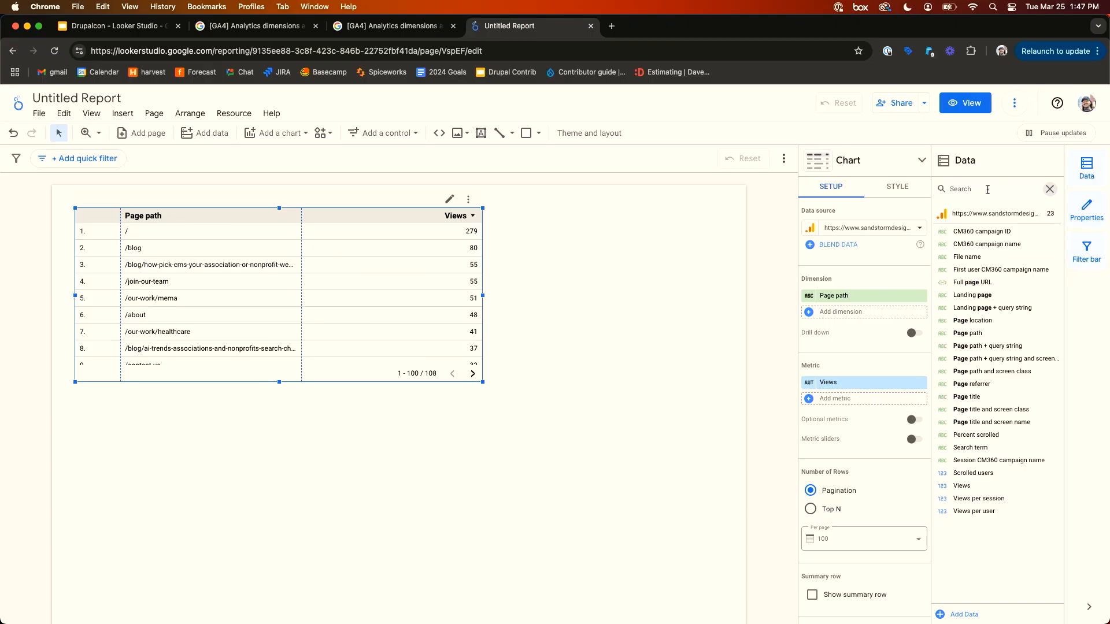
pyautogui.write('users')
pyautogui.scroll(-2, 1000, 341)
pyautogui.scroll(-1, 1000, 342)
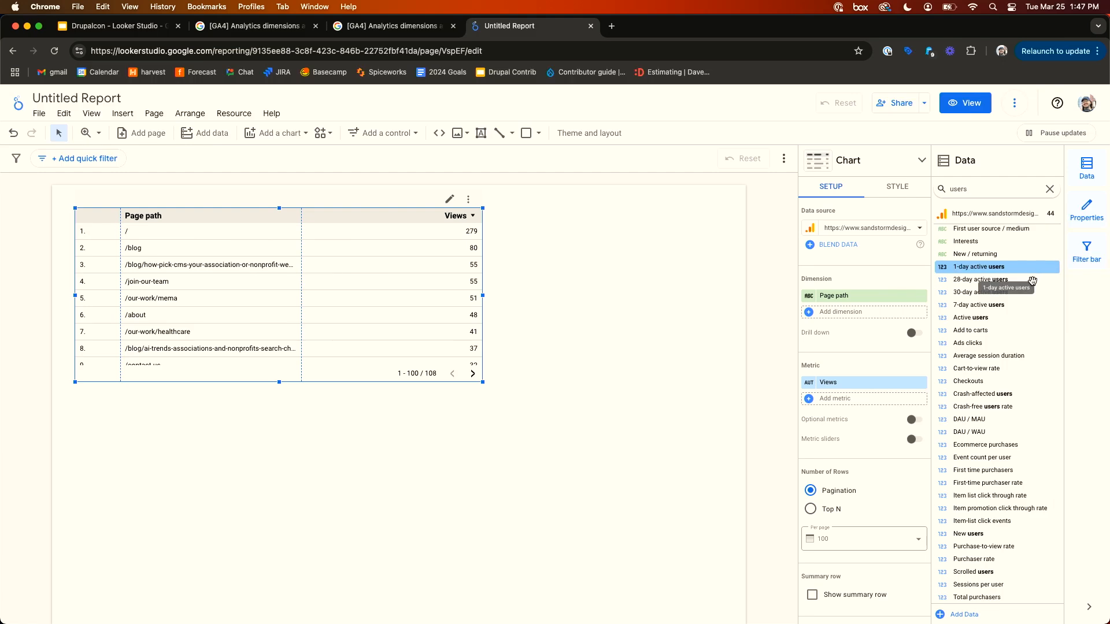
pyautogui.scroll(-1, 1032, 312)
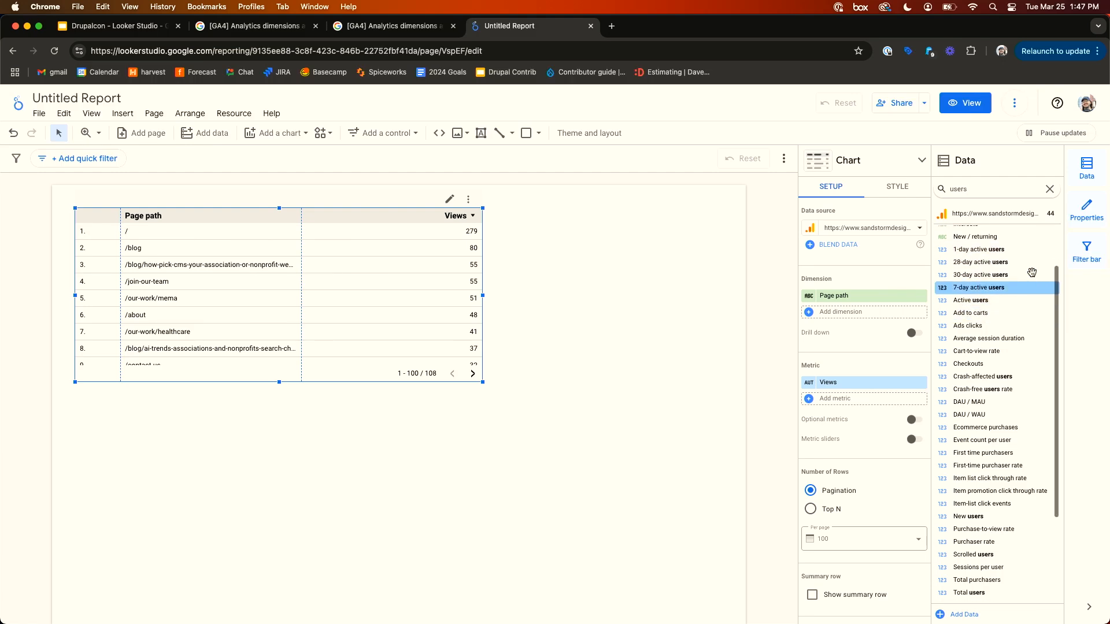
pyautogui.scroll(-2, 1021, 271)
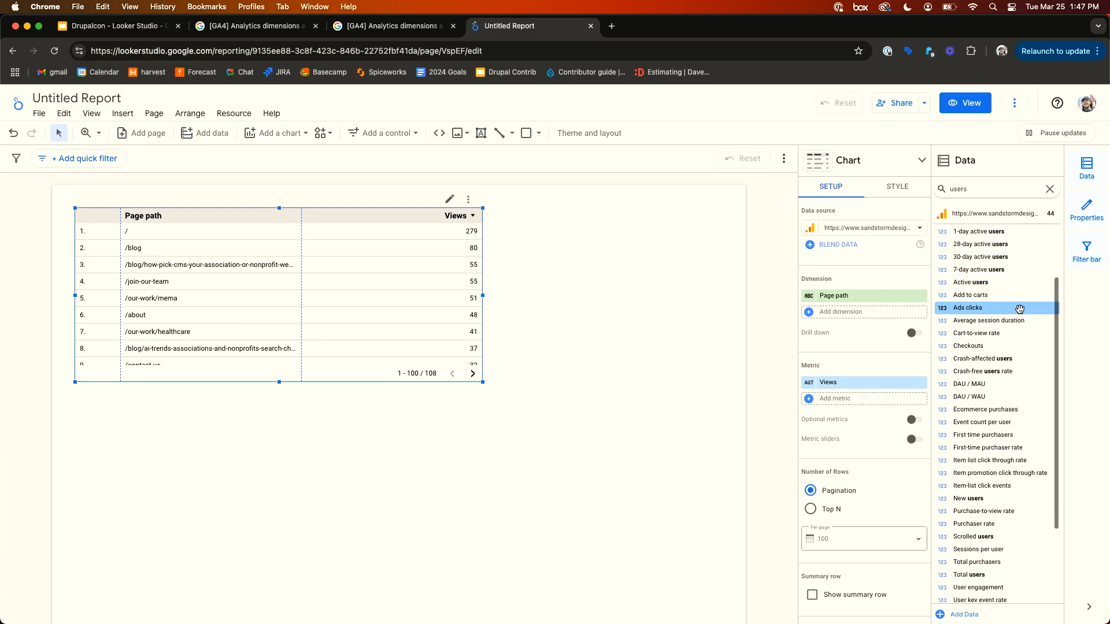
pyautogui.scroll(-4, 1019, 321)
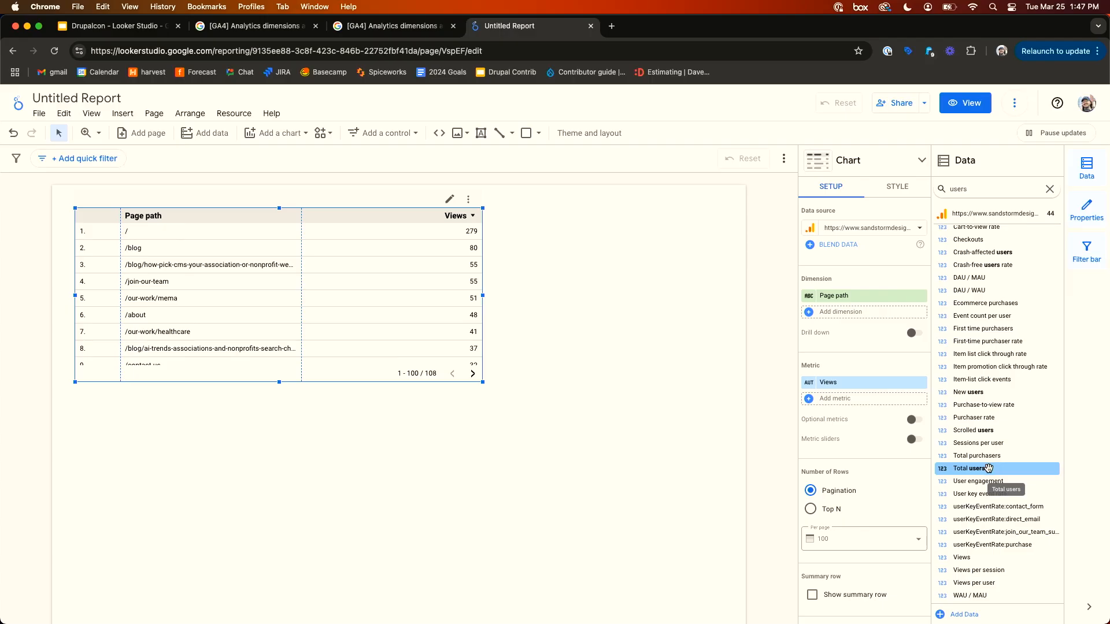
pyautogui.moveTo(988, 469); pyautogui.dragTo(941, 453)
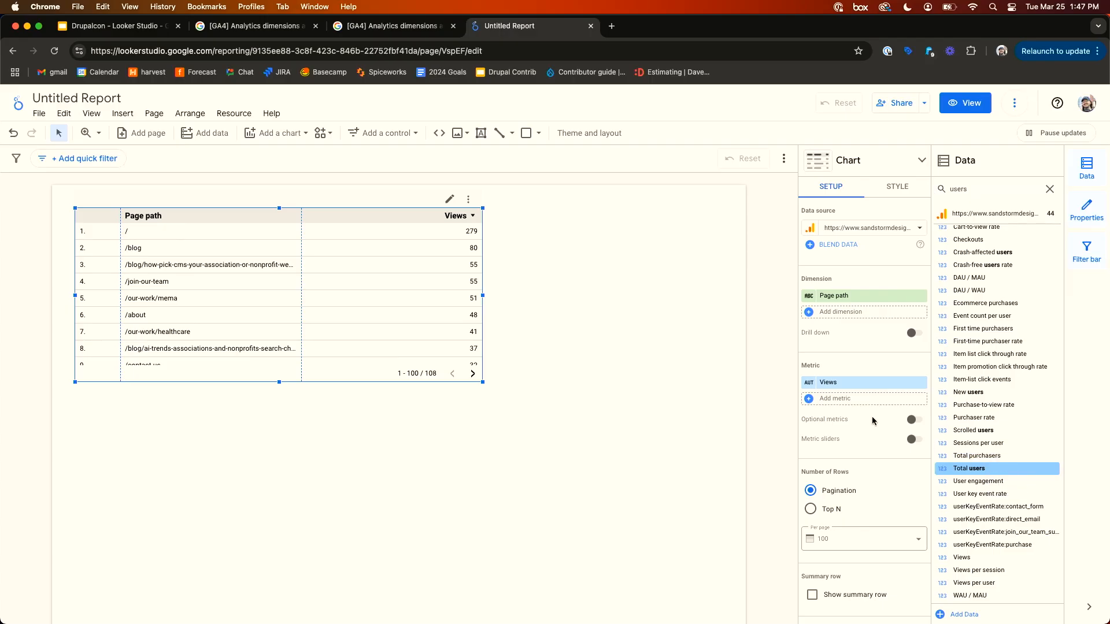
pyautogui.moveTo(1009, 468); pyautogui.dragTo(878, 385)
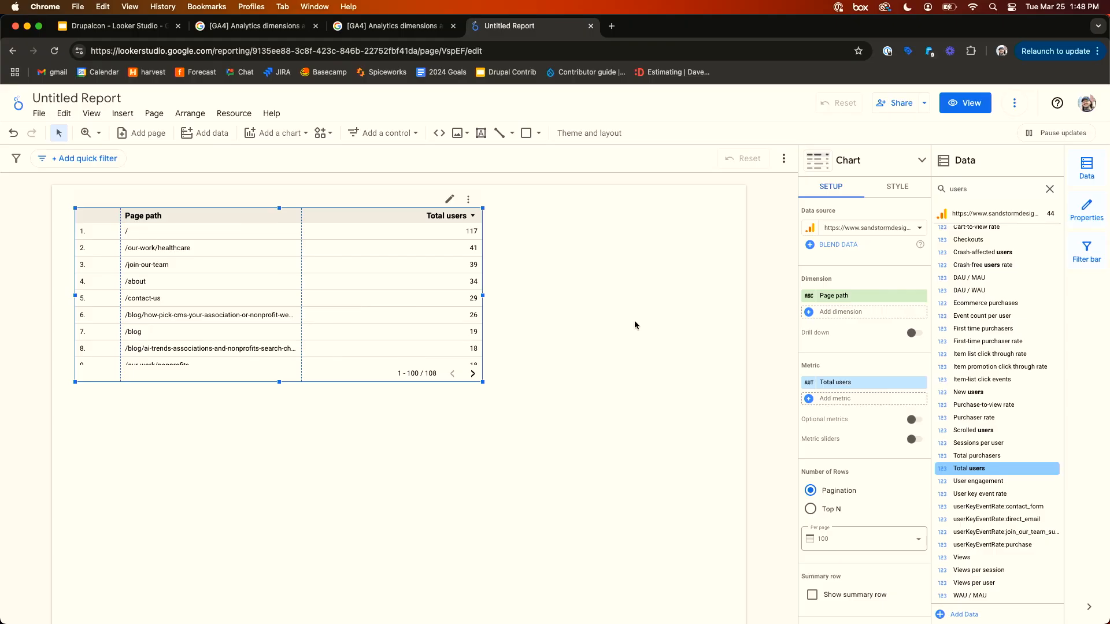
# - Review the chart's sort and default date range settings
pyautogui.scroll(-6, 841, 411)
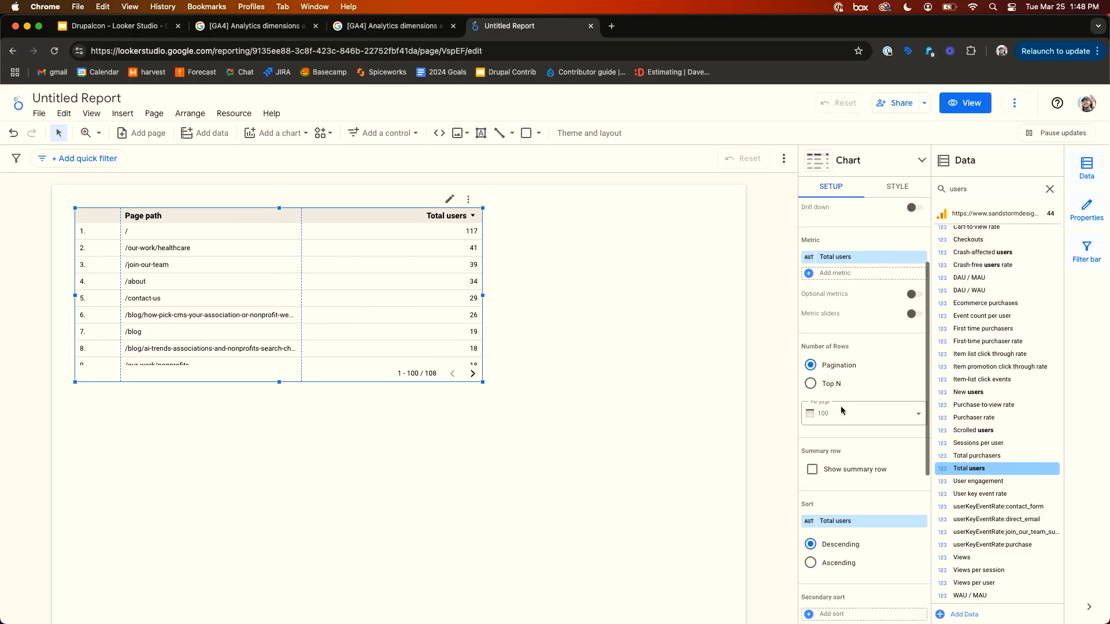
pyautogui.scroll(-2, 841, 411)
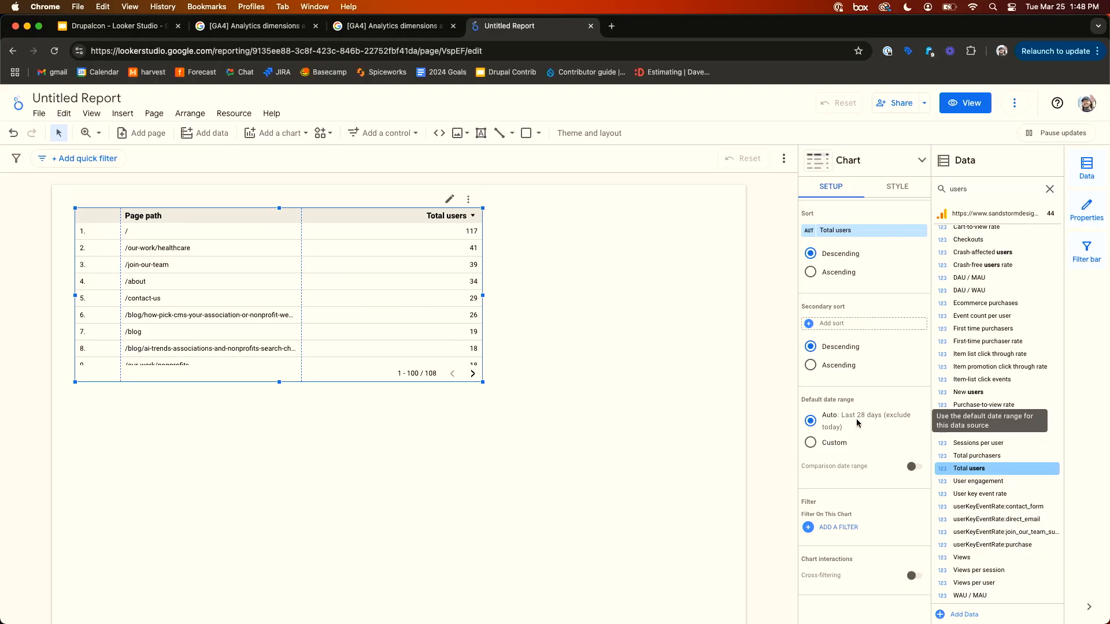
pyautogui.scroll(10, 861, 422)
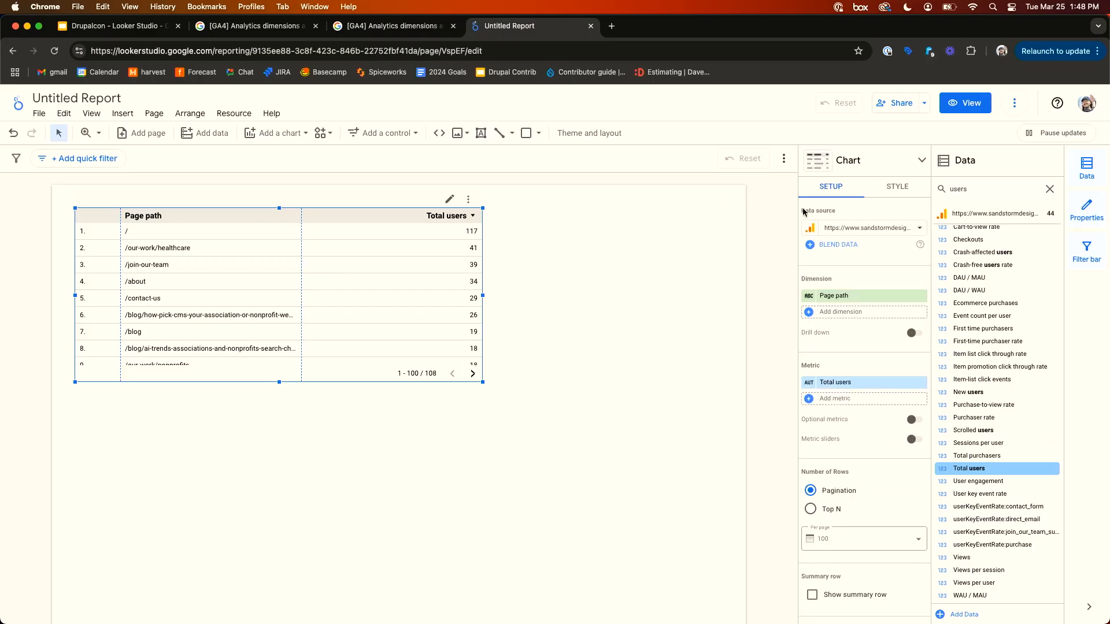
pyautogui.scroll(-8, 854, 369)
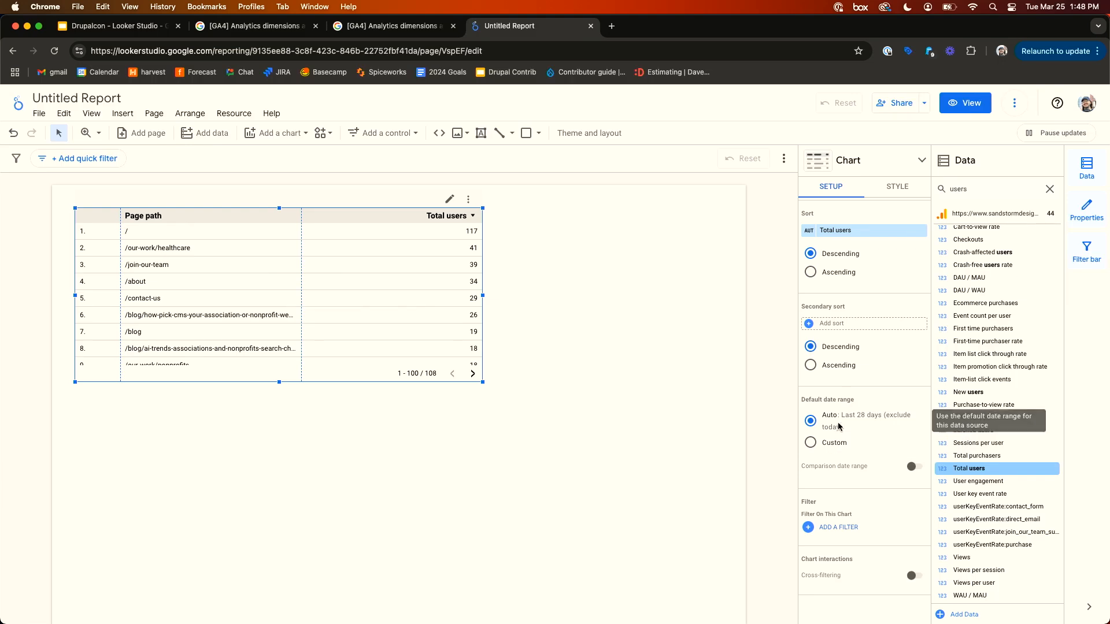
pyautogui.scroll(8, 833, 434)
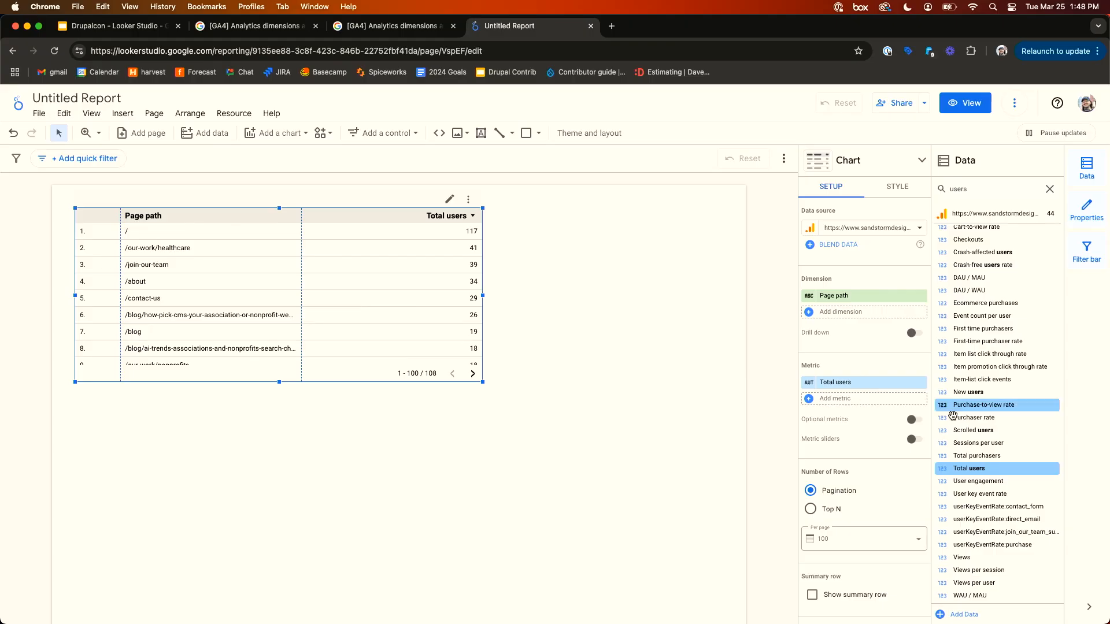
pyautogui.scroll(-10, 856, 405)
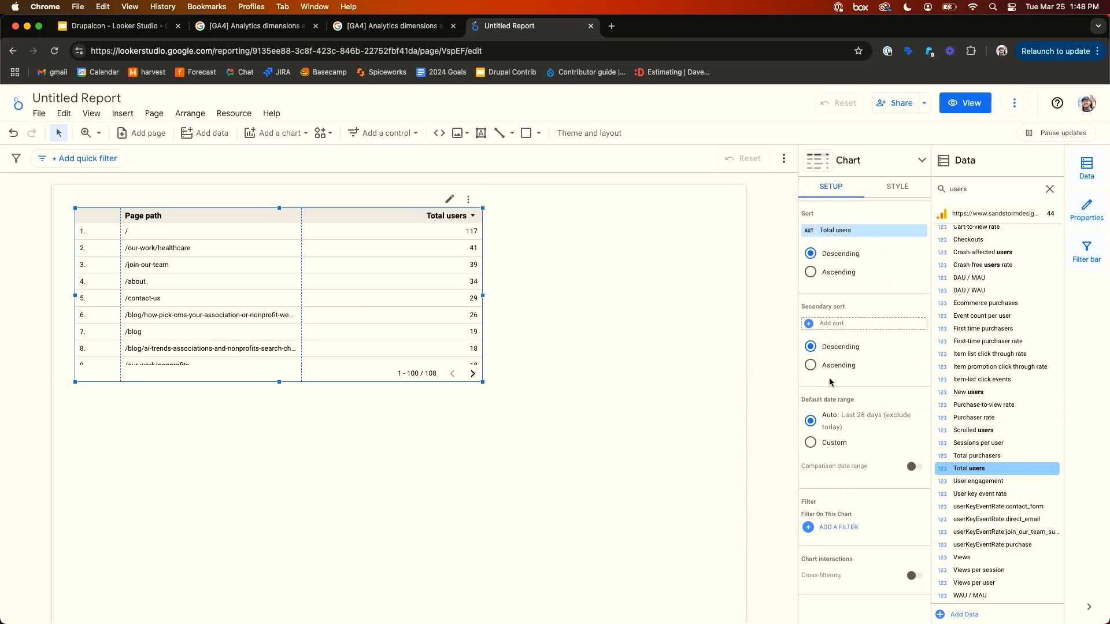
# - Move the table slightly down on the canvas
pyautogui.click(525, 306)
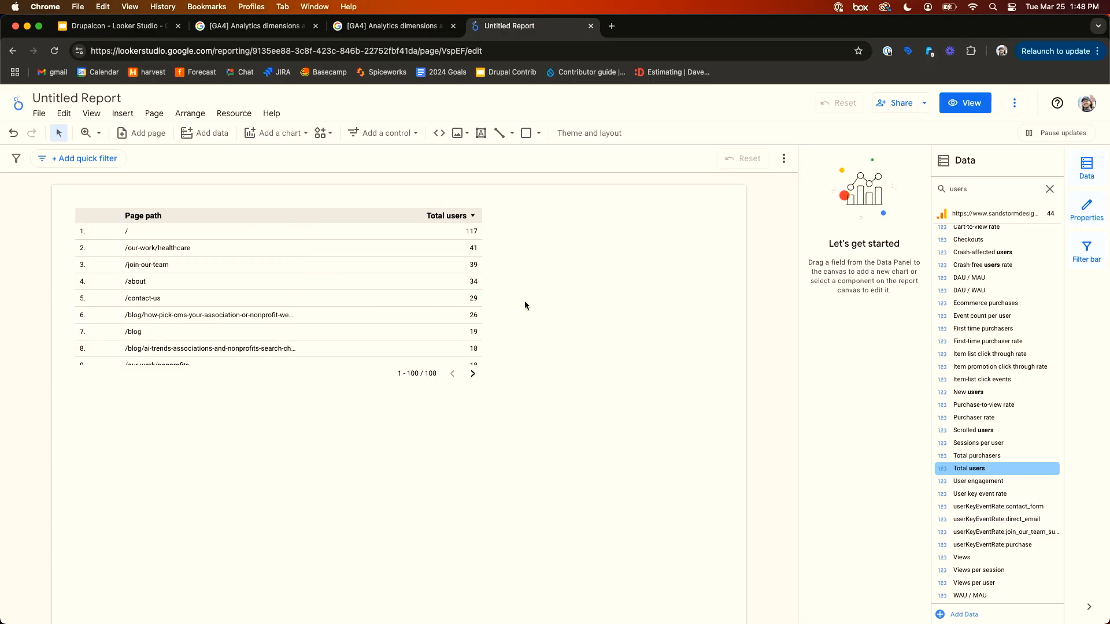
pyautogui.moveTo(330, 254); pyautogui.dragTo(322, 283)
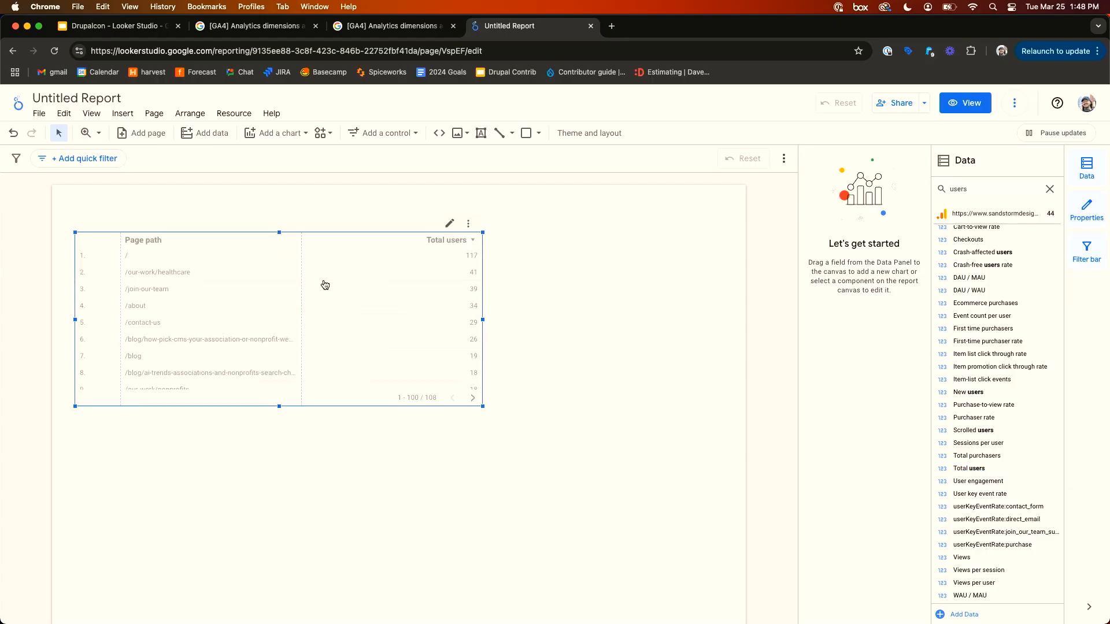
pyautogui.click(562, 252)
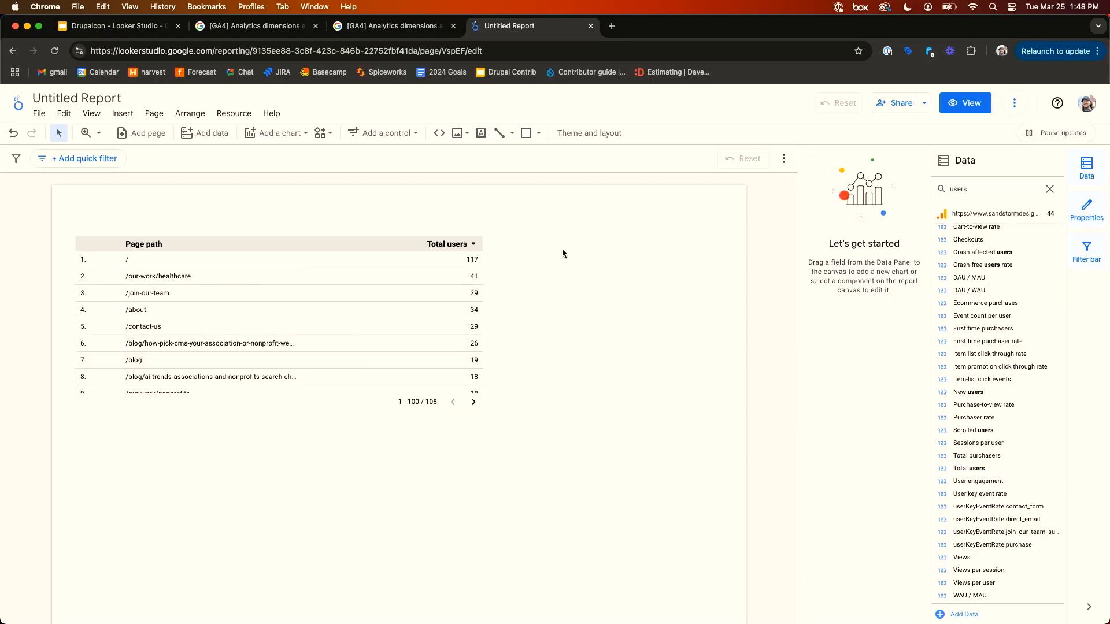
# - Add a date range control to the canvas above the table
pyautogui.click(390, 136)
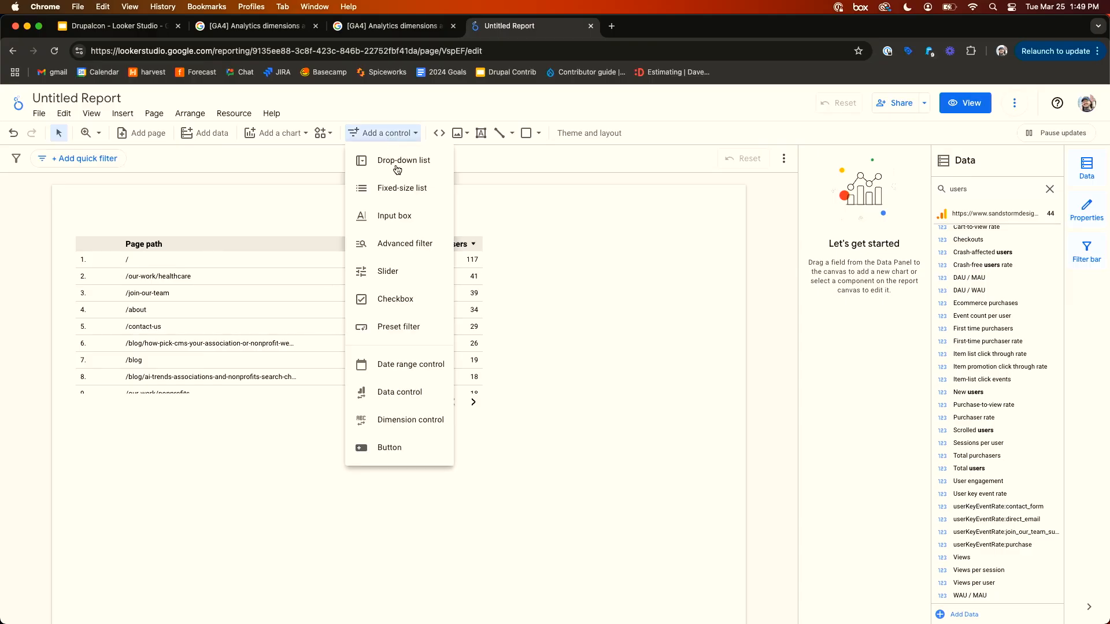
pyautogui.click(414, 371)
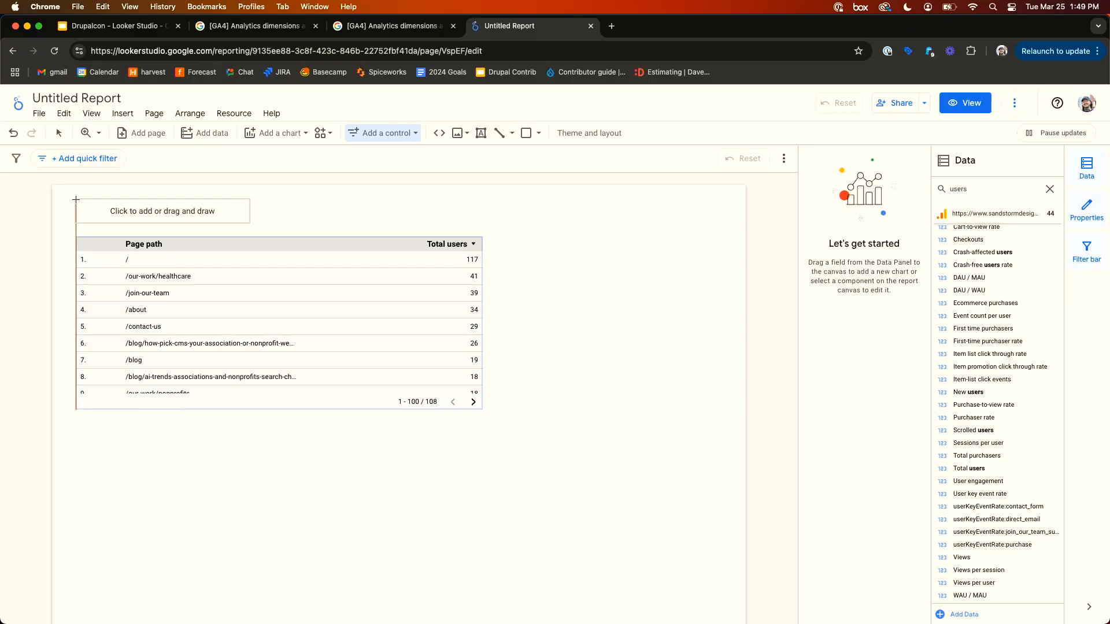
pyautogui.click(76, 199)
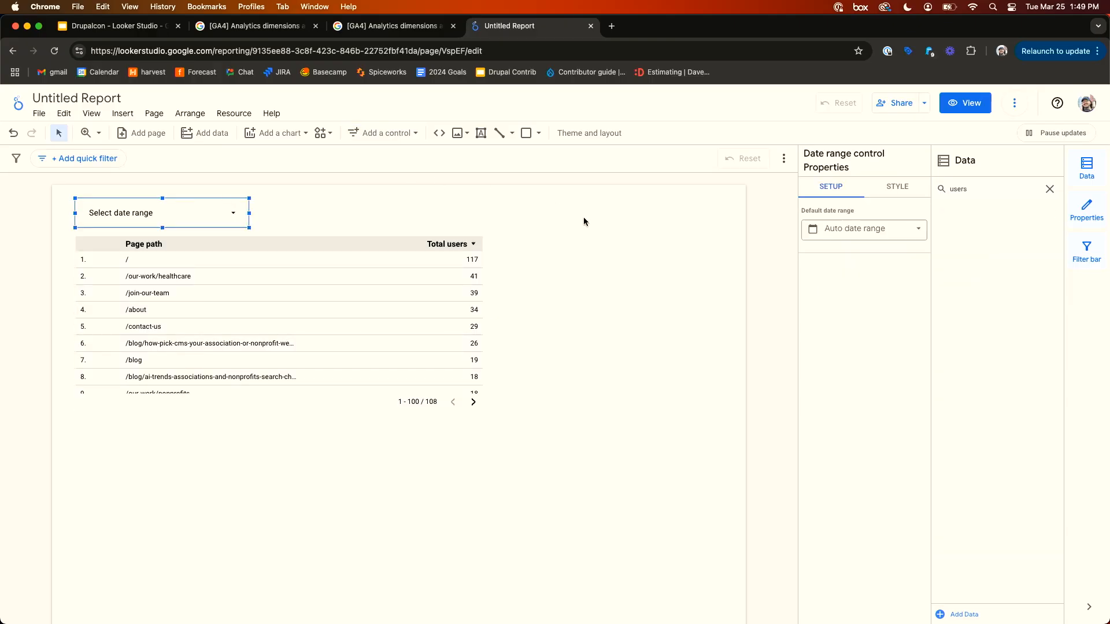
# - Examine the date range control's calendar picker and the table's selection on the canvas
pyautogui.click(236, 213)
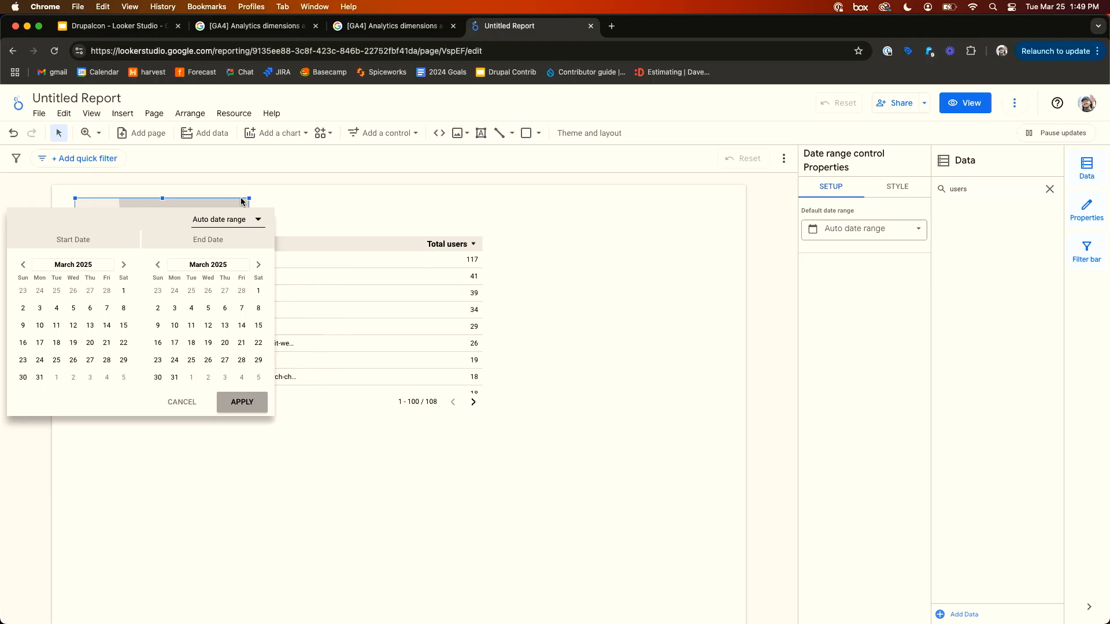
pyautogui.click(308, 187)
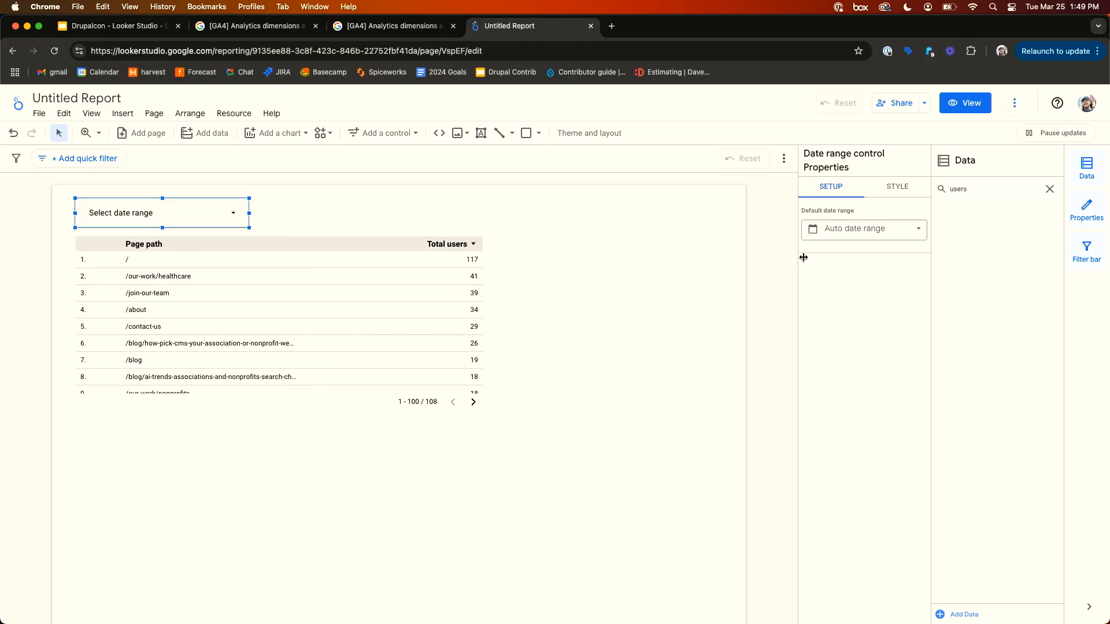
pyautogui.click(667, 220)
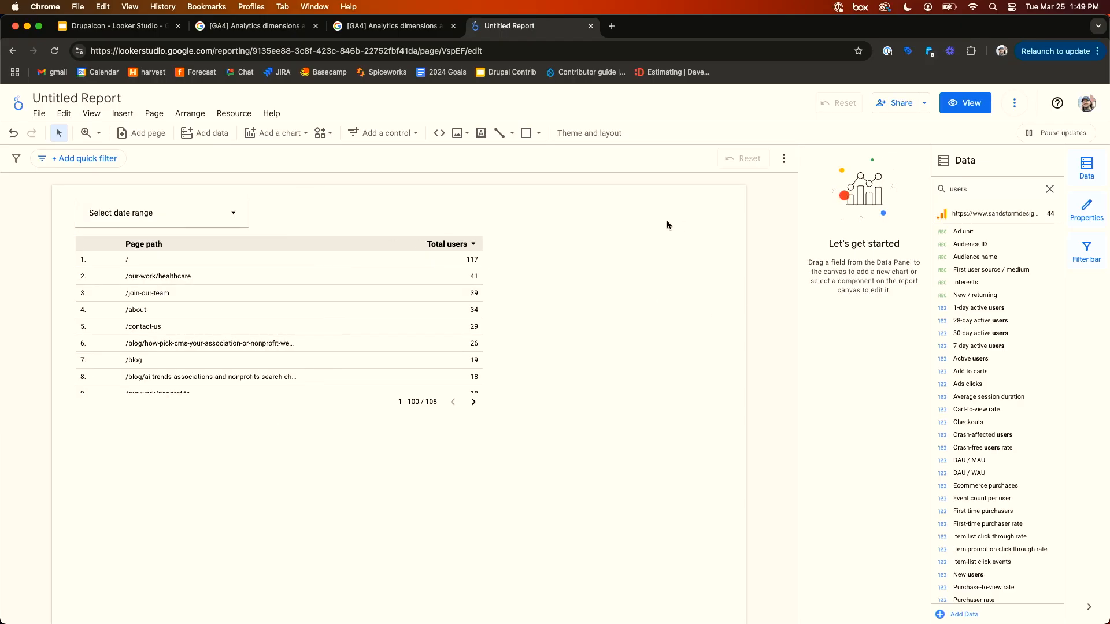
pyautogui.click(359, 296)
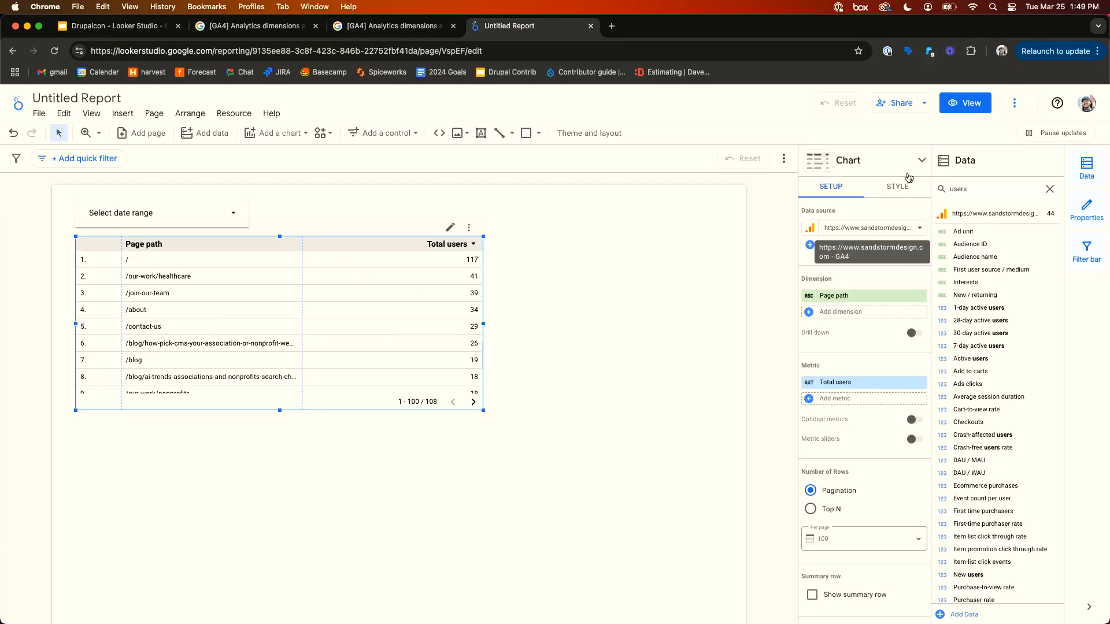
pyautogui.click(791, 232)
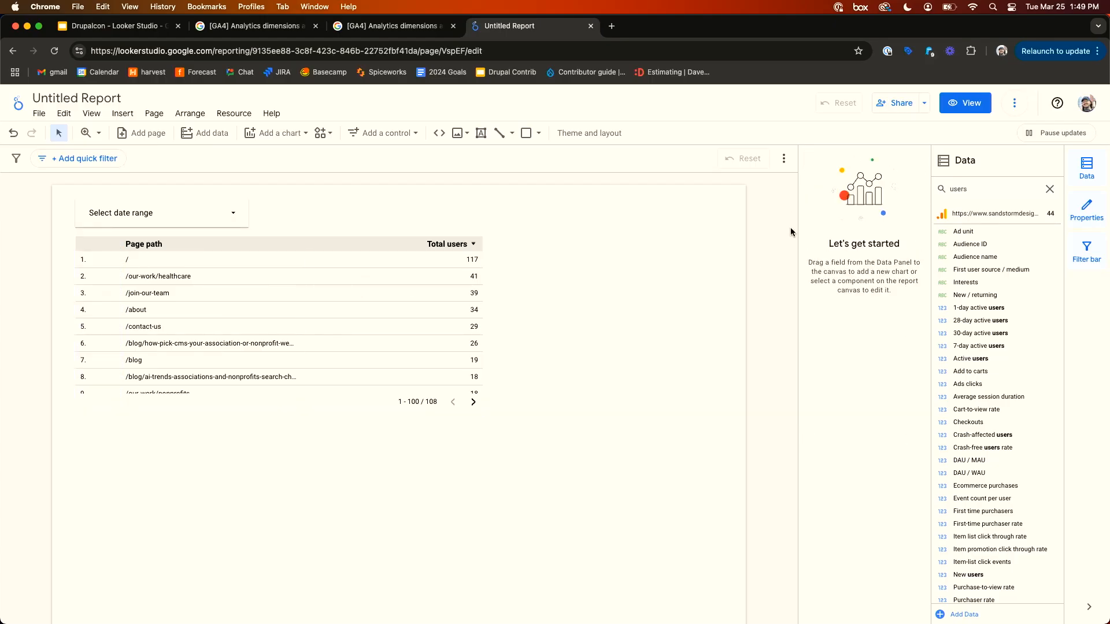
pyautogui.click(188, 215)
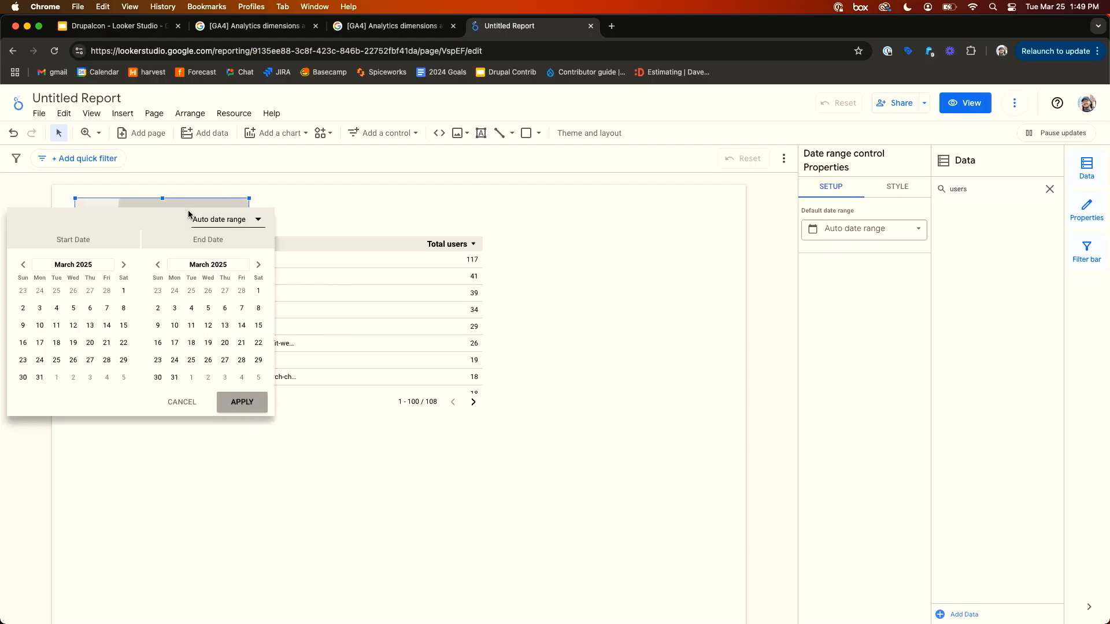
pyautogui.click(614, 218)
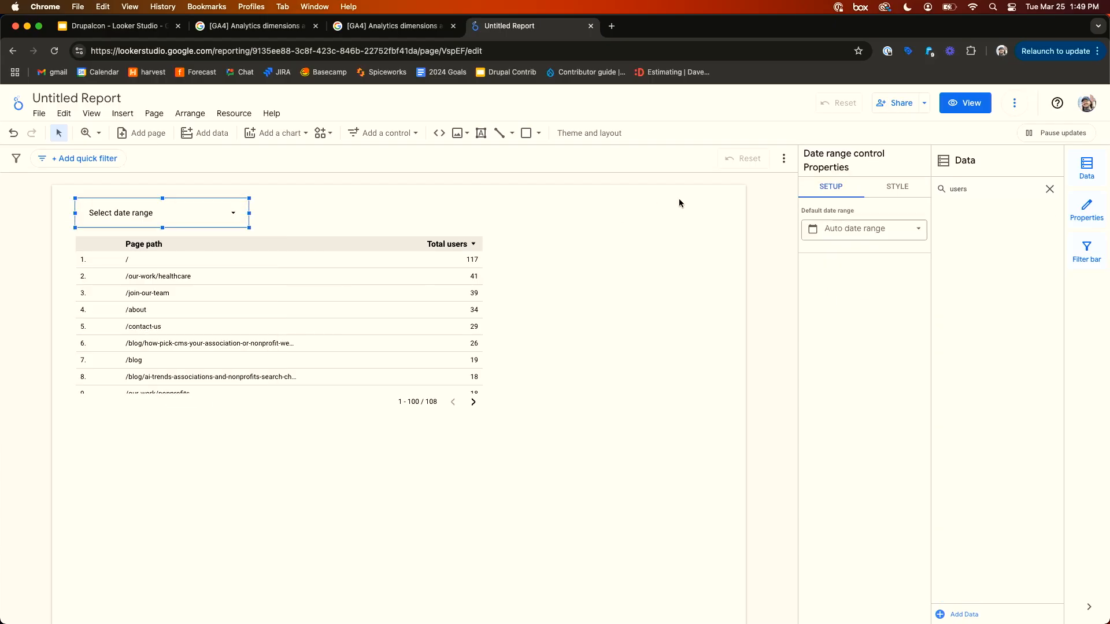
# - Set the control's default date range to a fixed range from March 1 to March 8, 2025
pyautogui.click(879, 237)
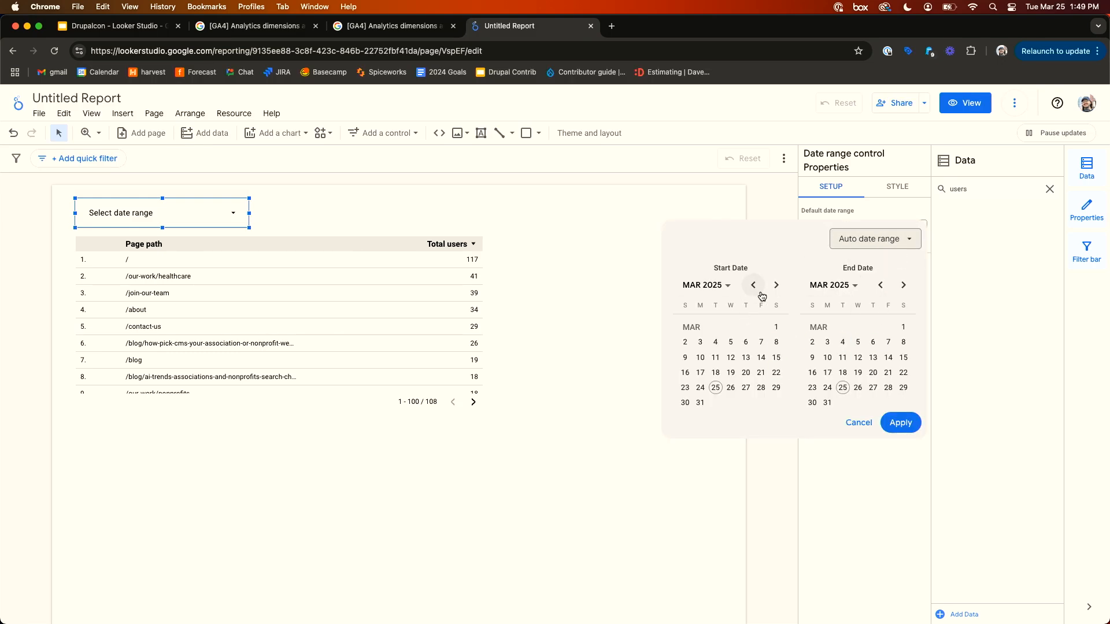
pyautogui.click(776, 331)
pyautogui.click(905, 343)
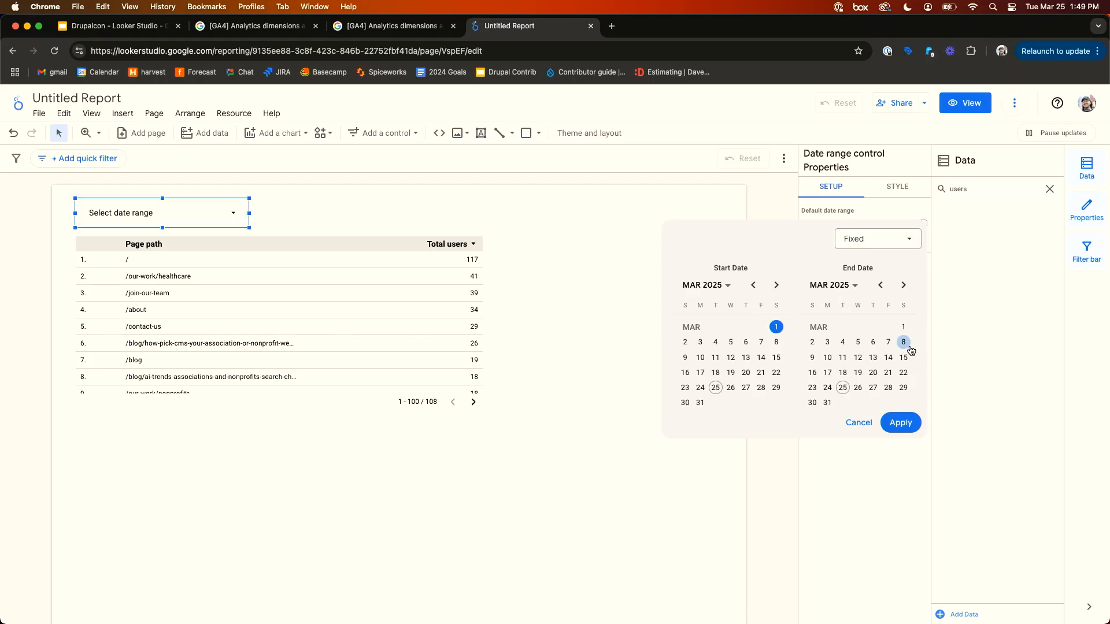
pyautogui.click(899, 429)
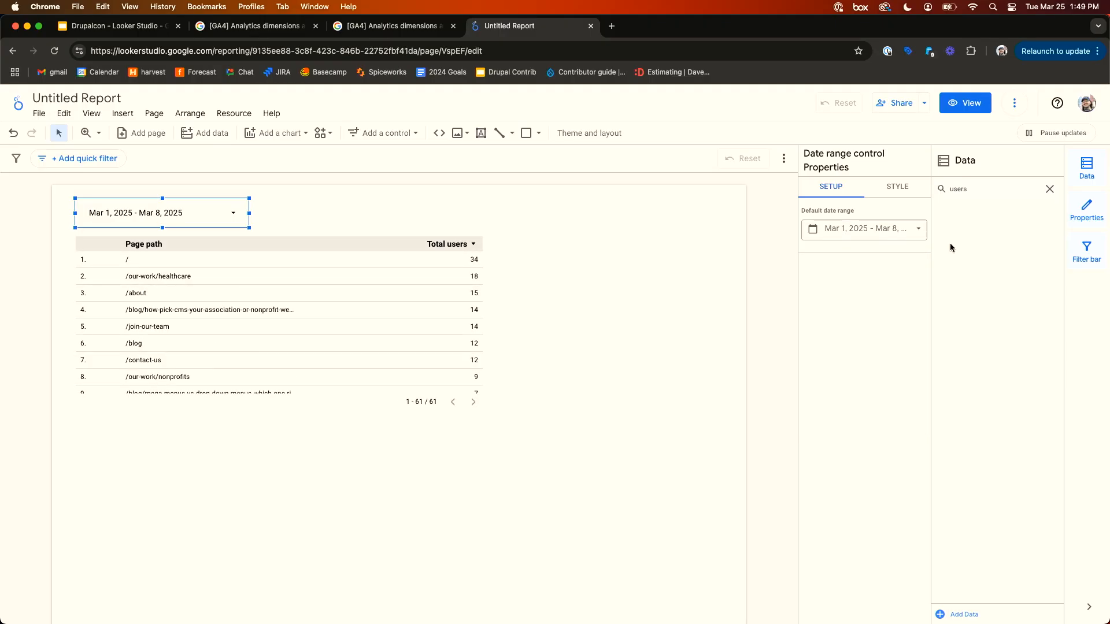
# - Change the control's default date range to the Last quarter preset
pyautogui.click(905, 236)
pyautogui.click(896, 249)
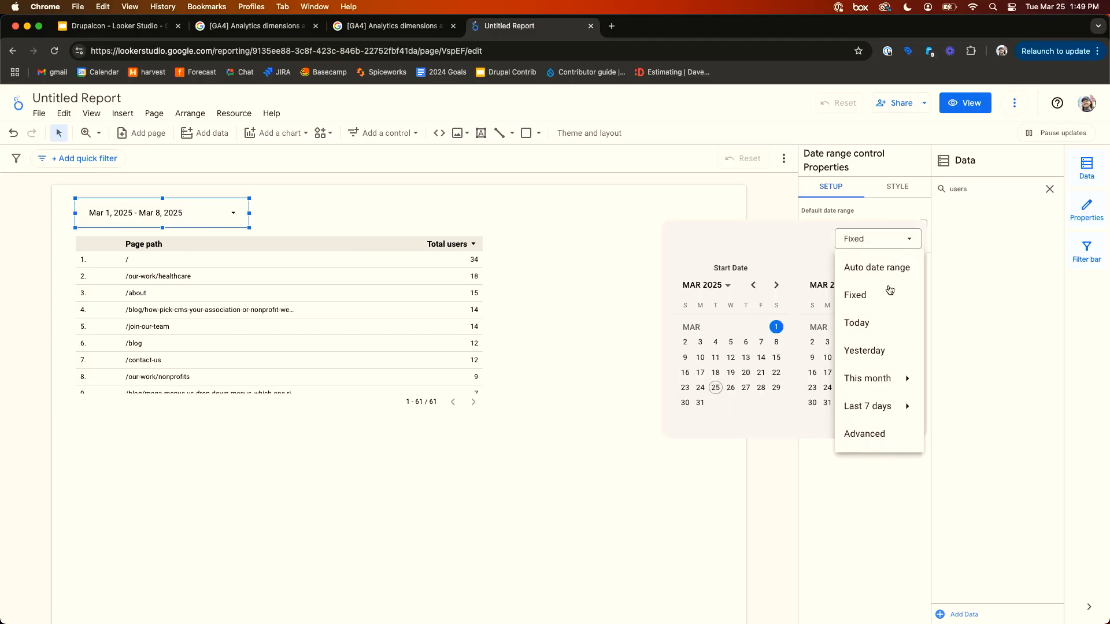
pyautogui.moveTo(878, 379)
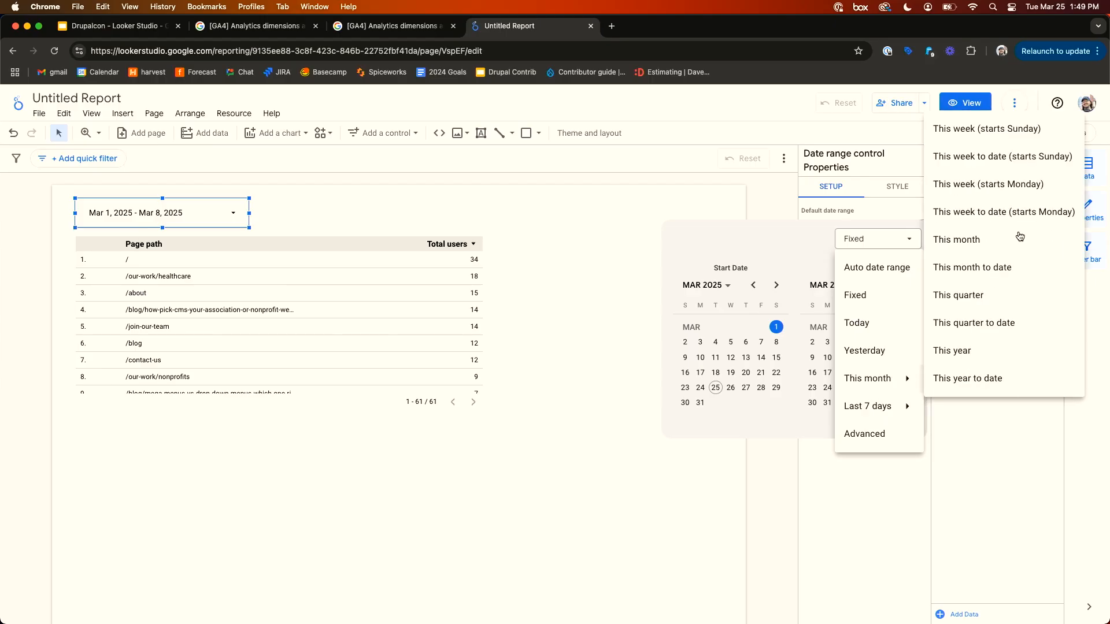
pyautogui.moveTo(885, 406)
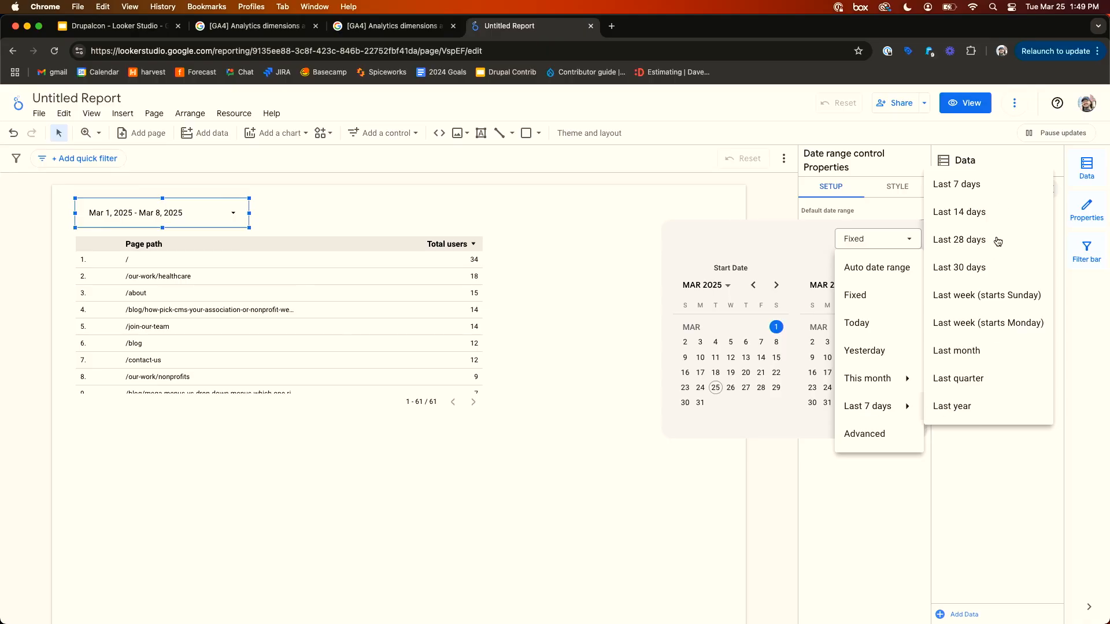
pyautogui.click(983, 387)
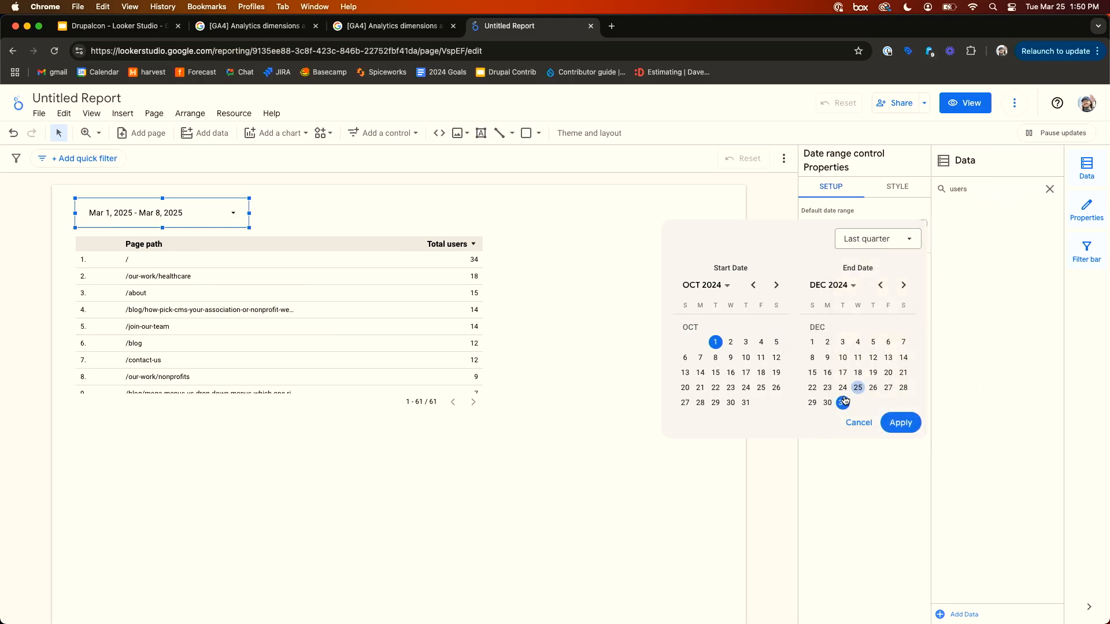
pyautogui.click(897, 422)
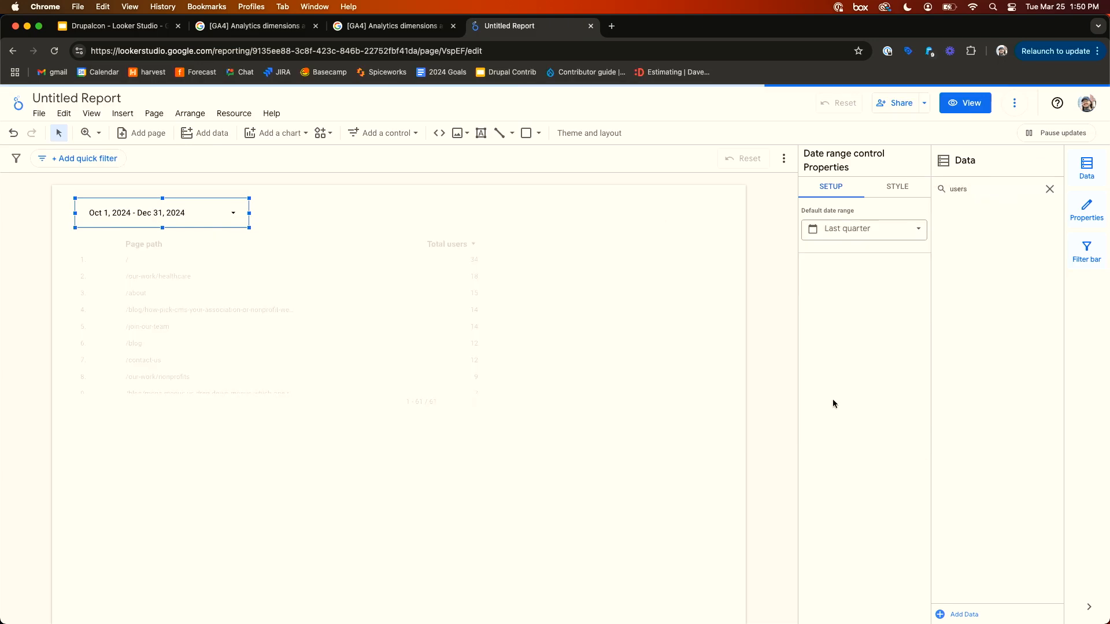
pyautogui.click(700, 358)
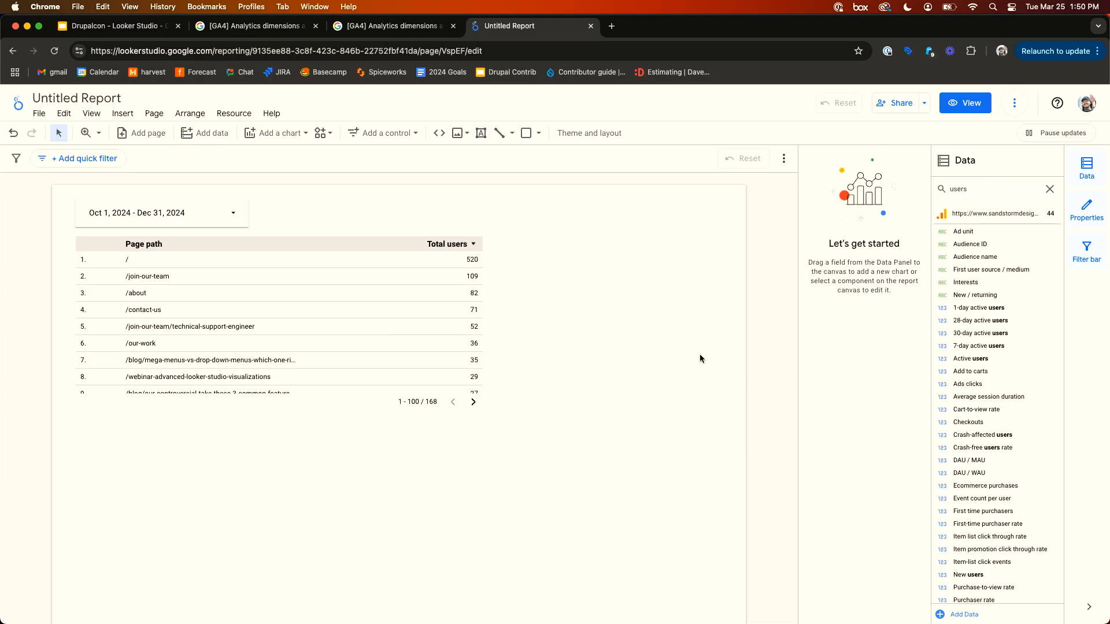
# - Switch the report to view mode and reload the page
pyautogui.click(202, 210)
pyautogui.click(601, 245)
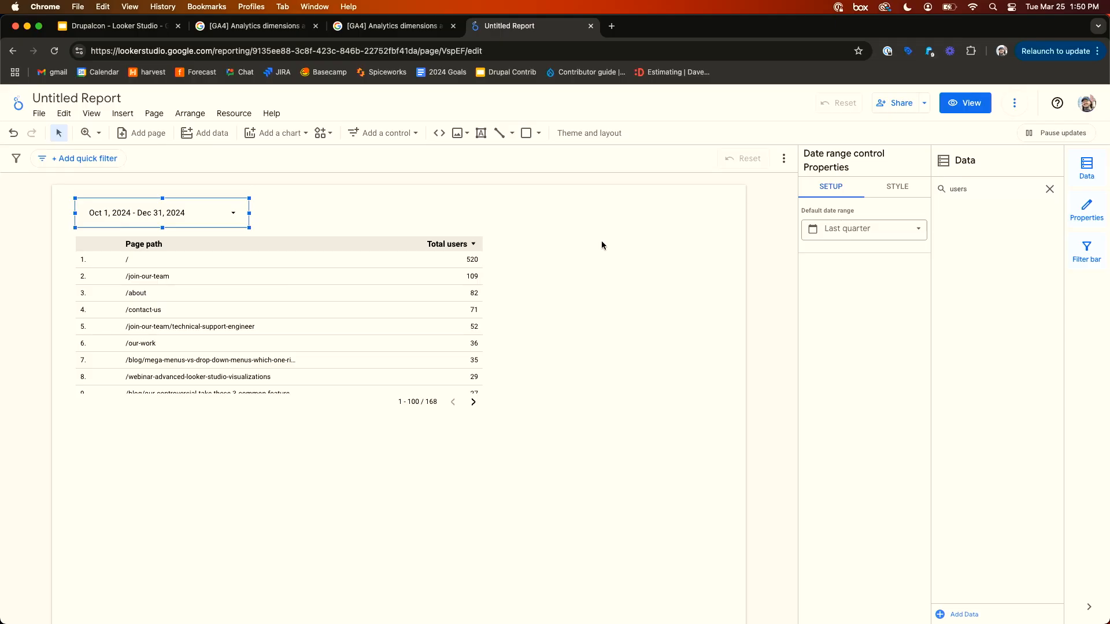
pyautogui.click(706, 255)
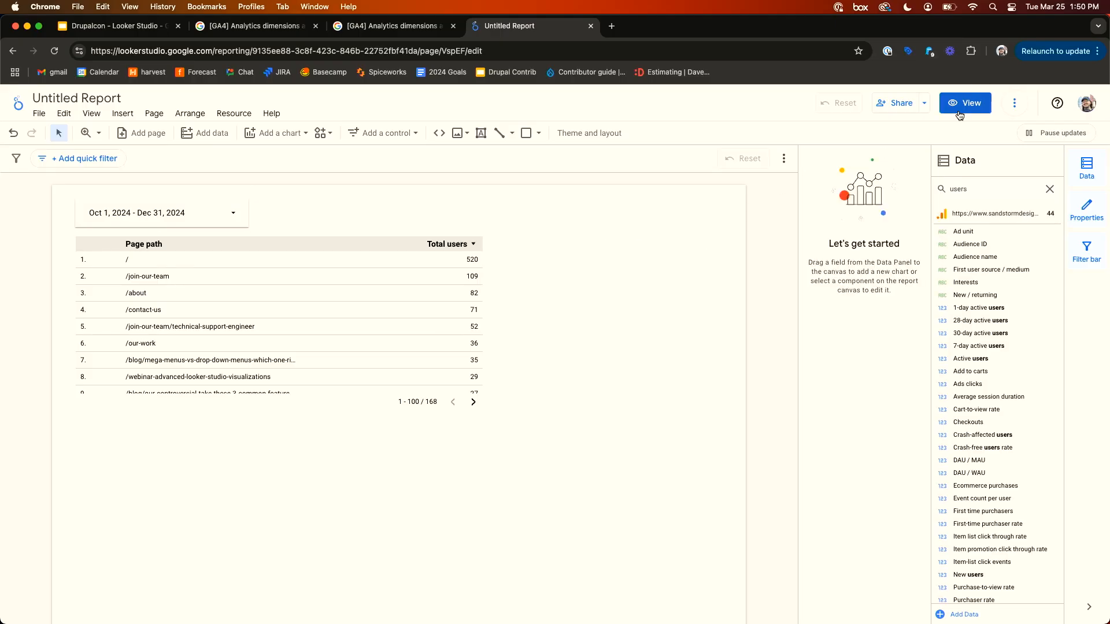
pyautogui.click(964, 102)
pyautogui.click(55, 50)
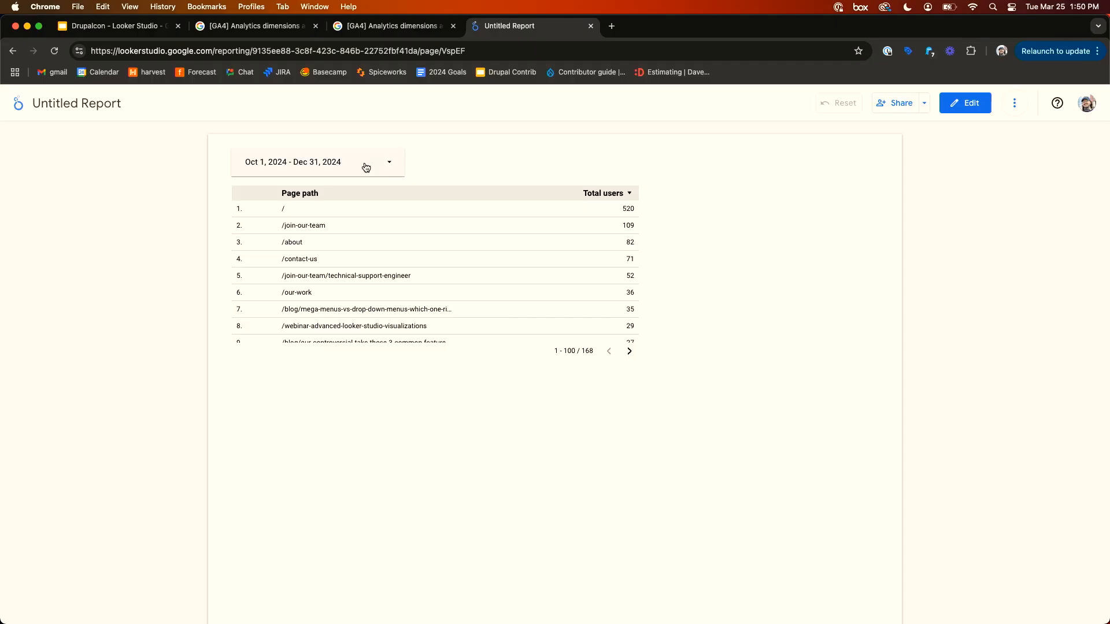
# - Pick December 1 to December 7, 2024 in the date range control, then reload the report
pyautogui.click(387, 167)
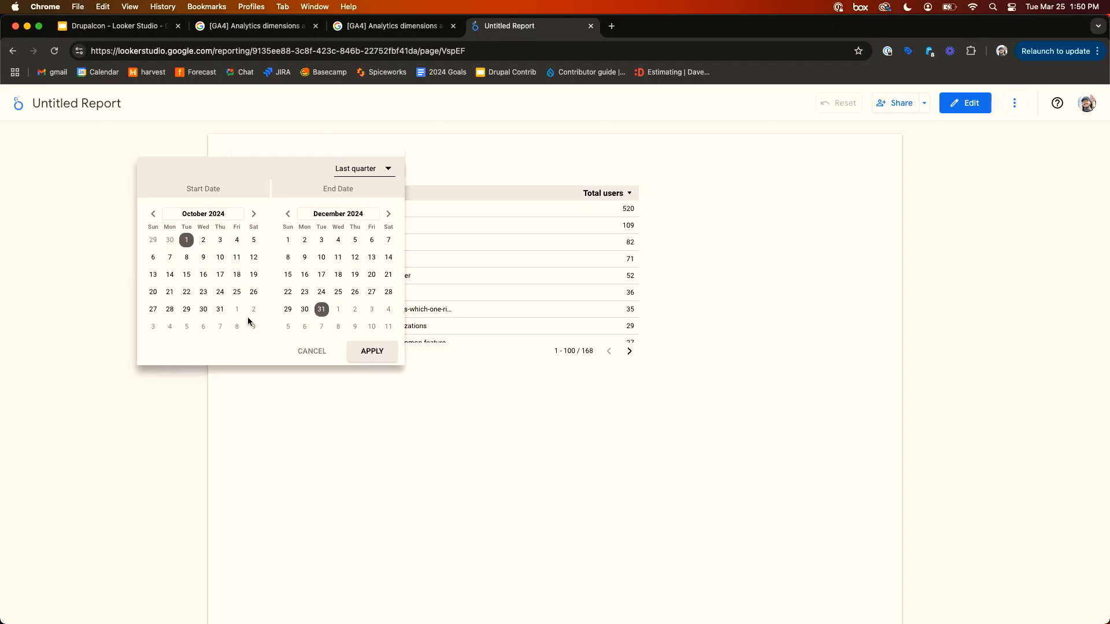
pyautogui.click(254, 215)
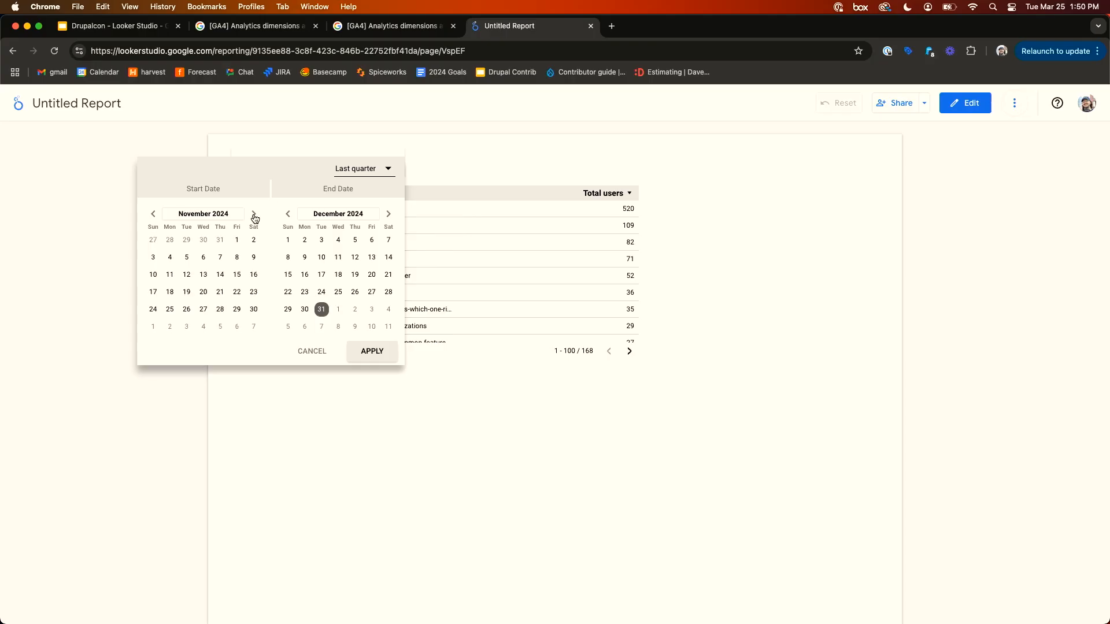
pyautogui.click(253, 216)
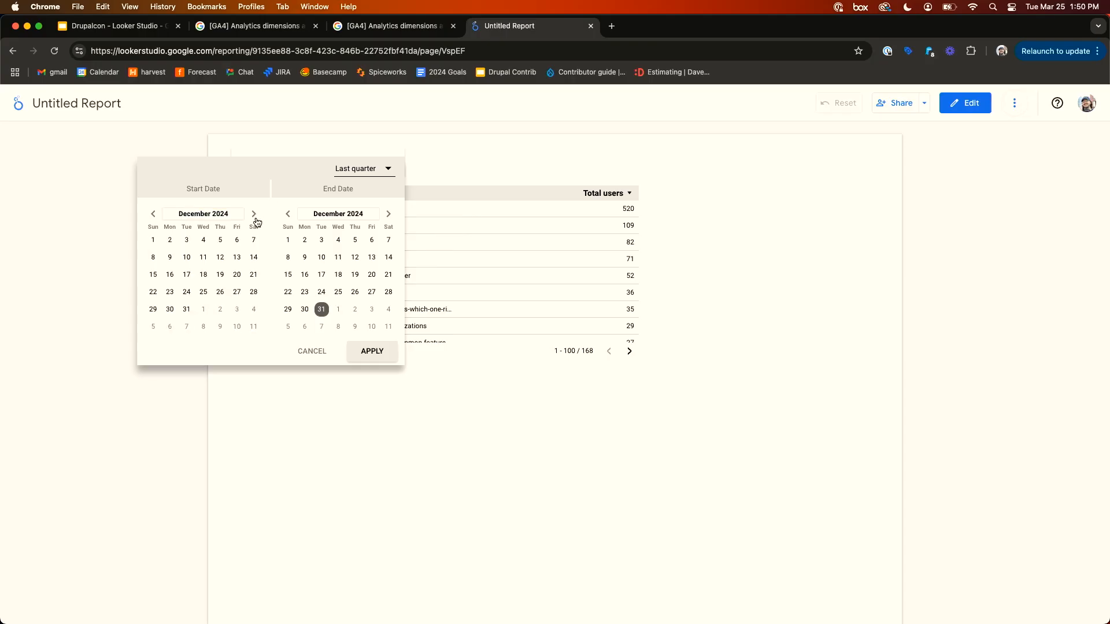
pyautogui.click(153, 240)
pyautogui.click(388, 240)
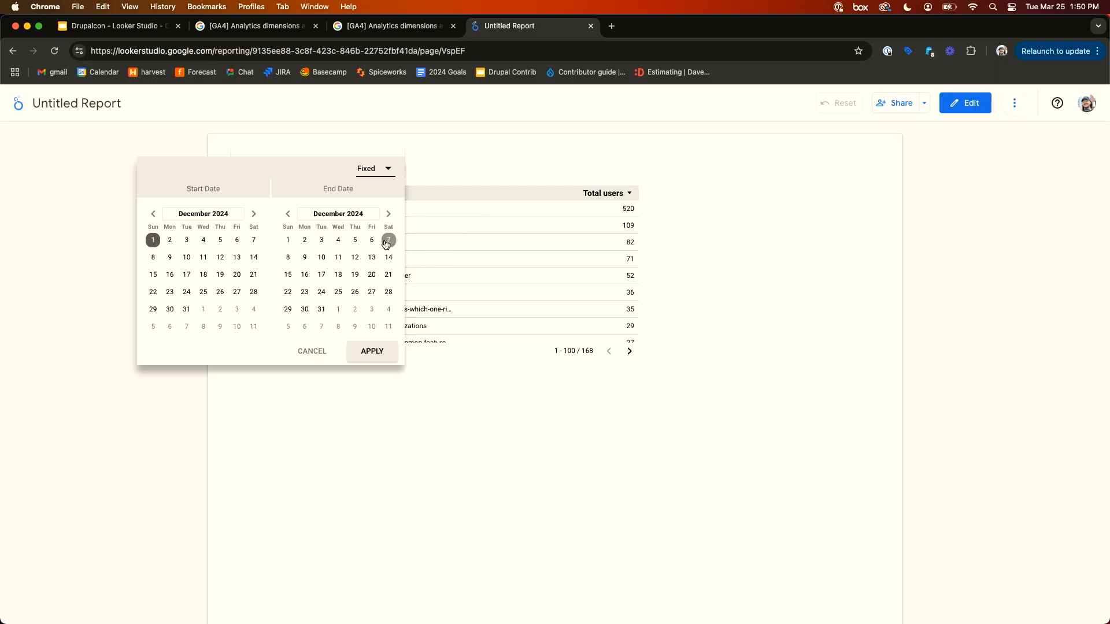
pyautogui.click(373, 352)
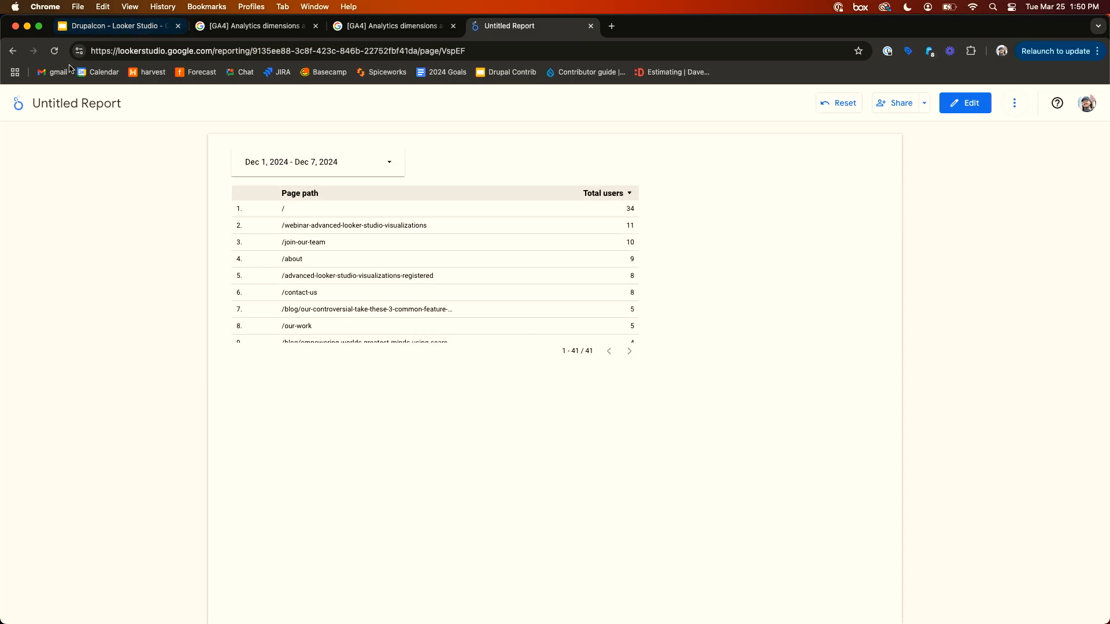
pyautogui.click(55, 52)
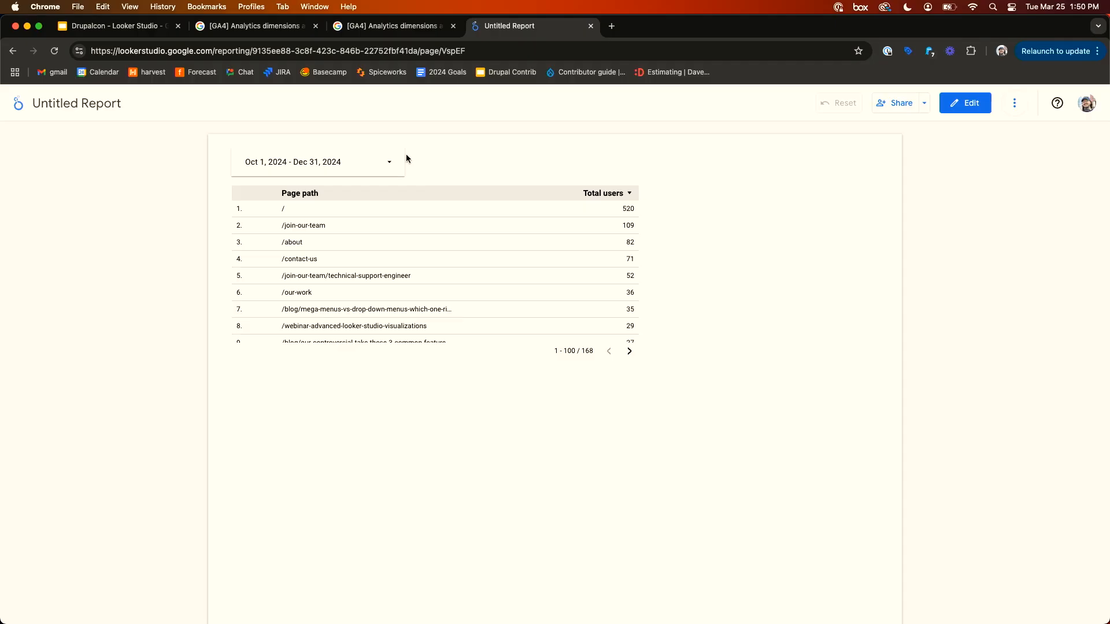
# - Return to edit mode and examine the table's default date range options
pyautogui.click(964, 103)
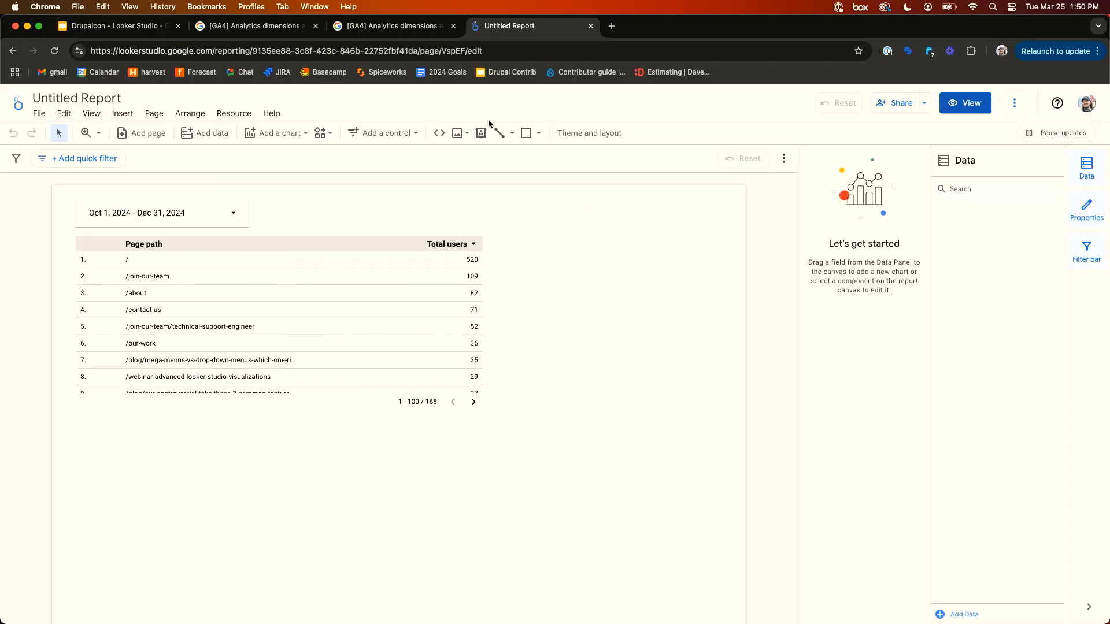
pyautogui.click(370, 282)
pyautogui.scroll(-8, 842, 425)
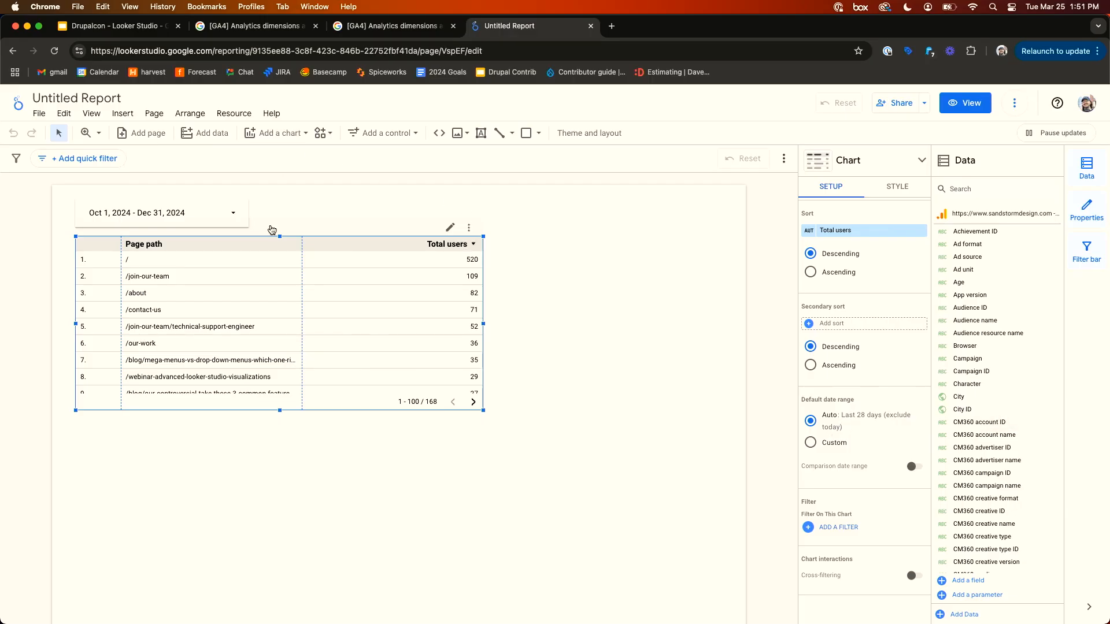
pyautogui.click(276, 222)
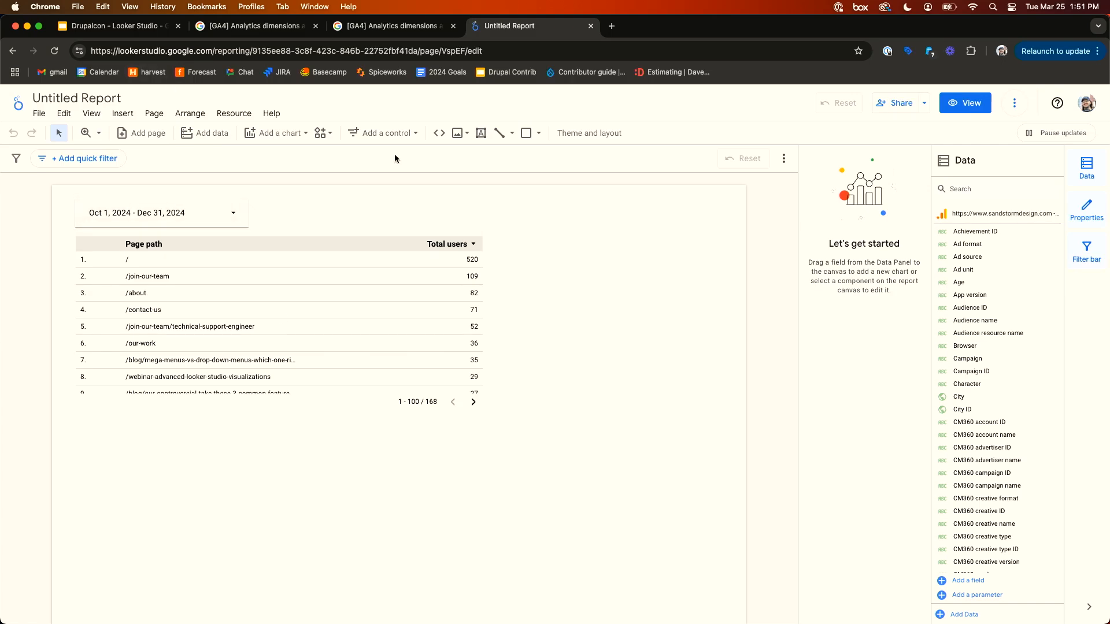
pyautogui.click(353, 330)
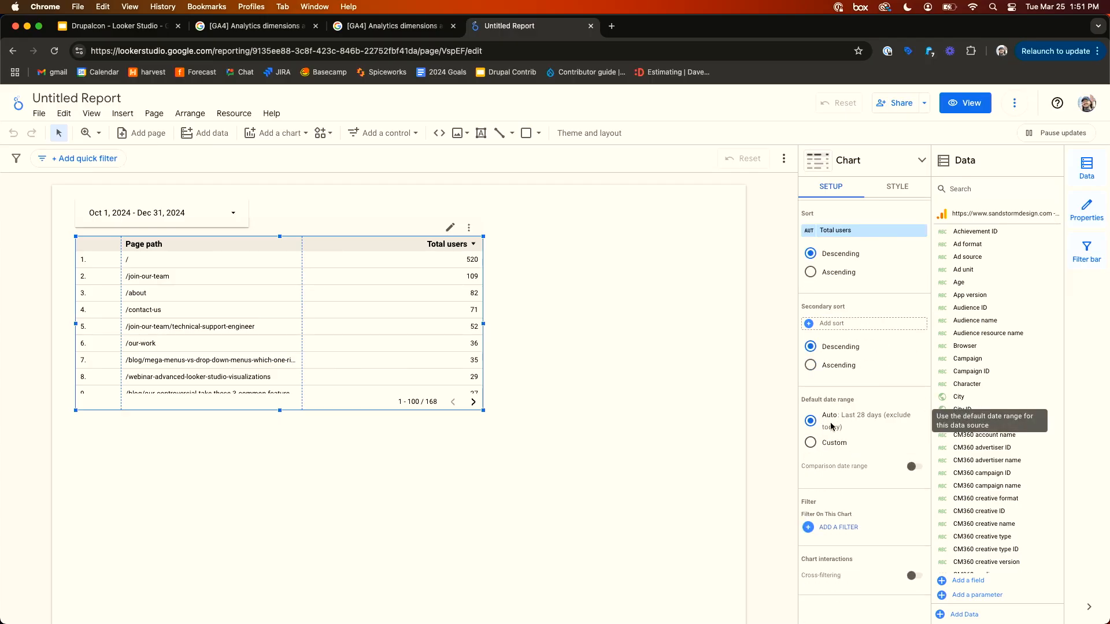
pyautogui.click(646, 255)
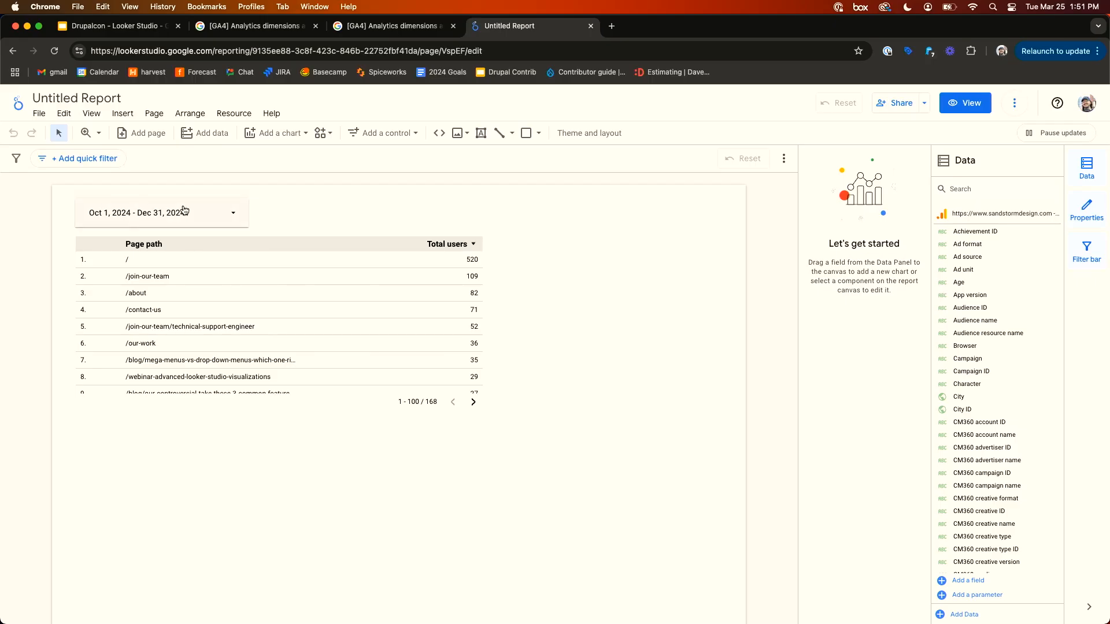
pyautogui.click(385, 360)
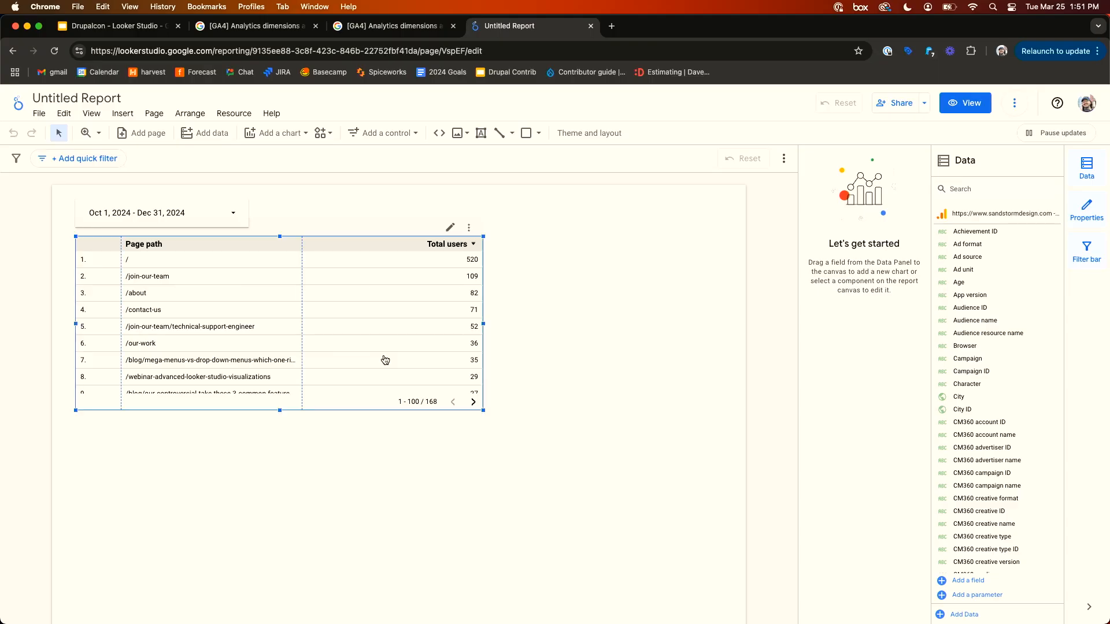
pyautogui.scroll(-5, 824, 416)
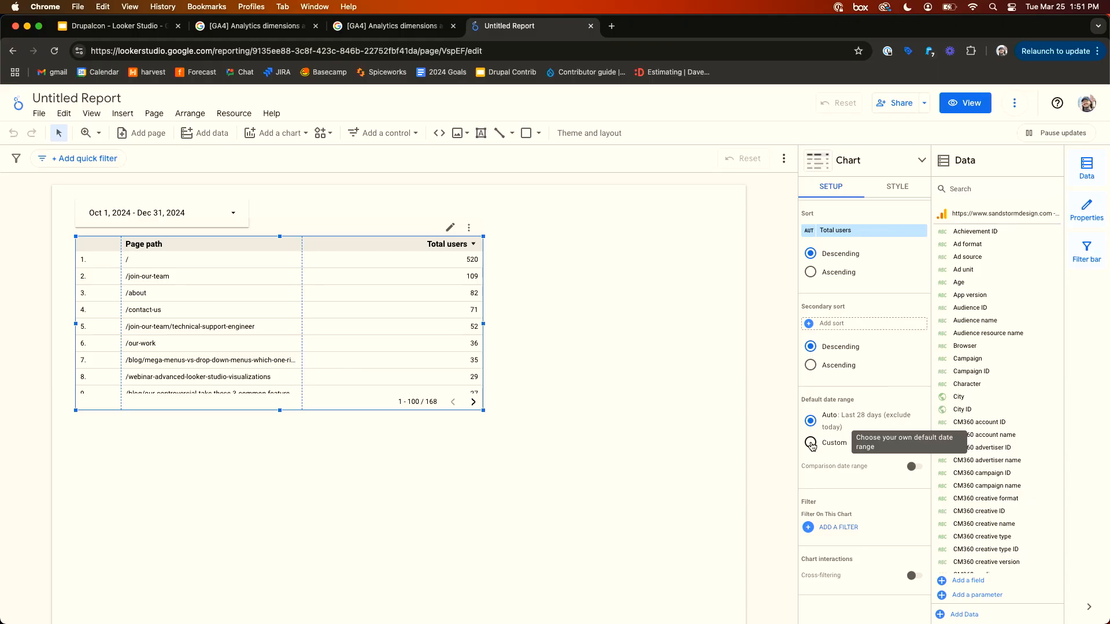
# - Duplicate the date range control and table together and place the copy below the originals
pyautogui.click(601, 314)
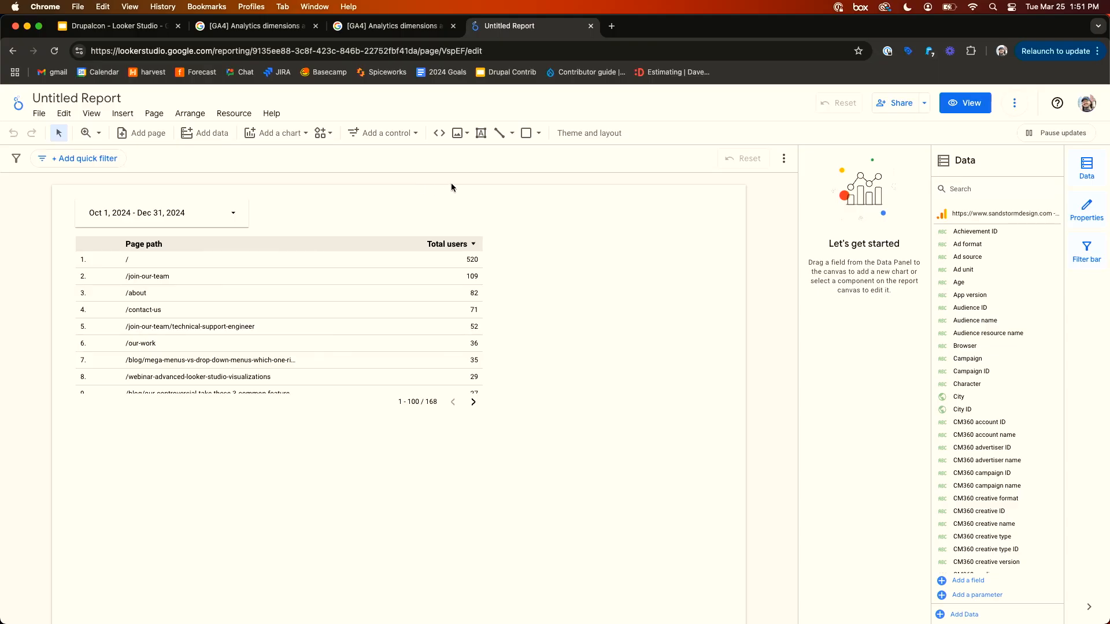
pyautogui.moveTo(598, 346); pyautogui.dragTo(118, 220)
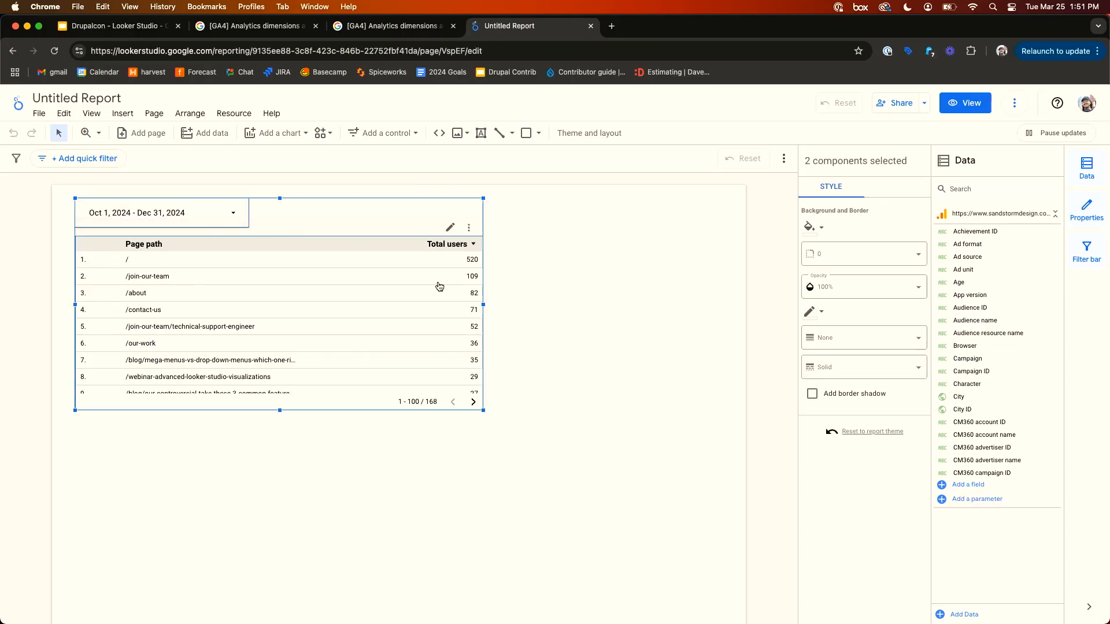
pyautogui.click(509, 469)
pyautogui.press('super+v')
pyautogui.moveTo(423, 321); pyautogui.dragTo(411, 563)
pyautogui.click(596, 421)
pyautogui.scroll(1, 596, 422)
pyautogui.moveTo(598, 525); pyautogui.dragTo(123, 434)
pyautogui.moveTo(289, 496); pyautogui.dragTo(287, 475)
pyautogui.click(526, 437)
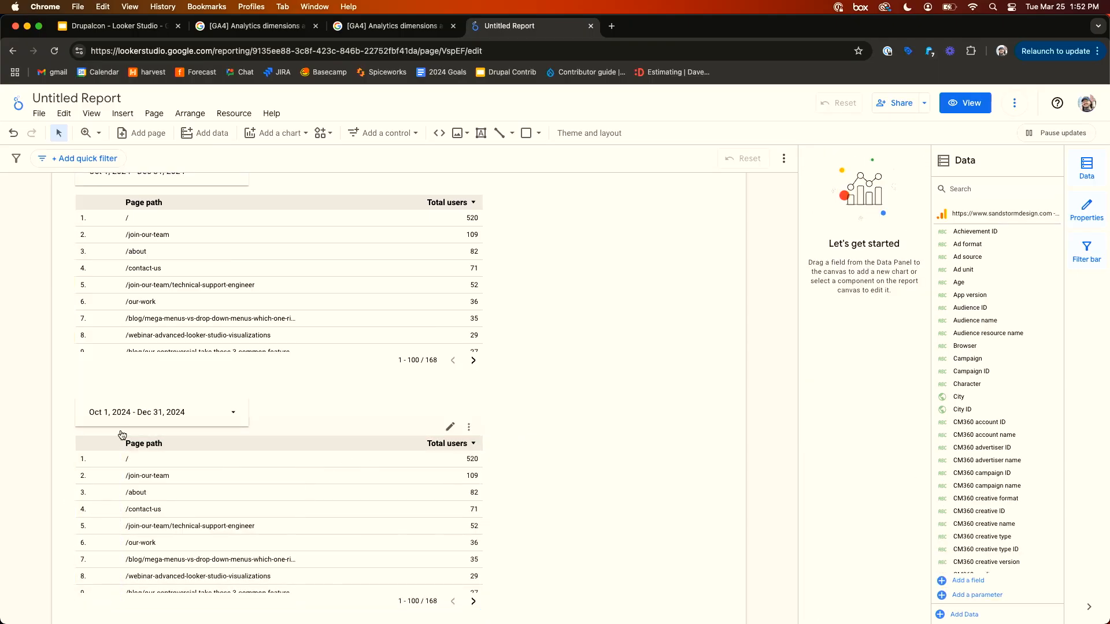
# - Set the duplicated date range control to the Last year preset and apply it
pyautogui.click(185, 407)
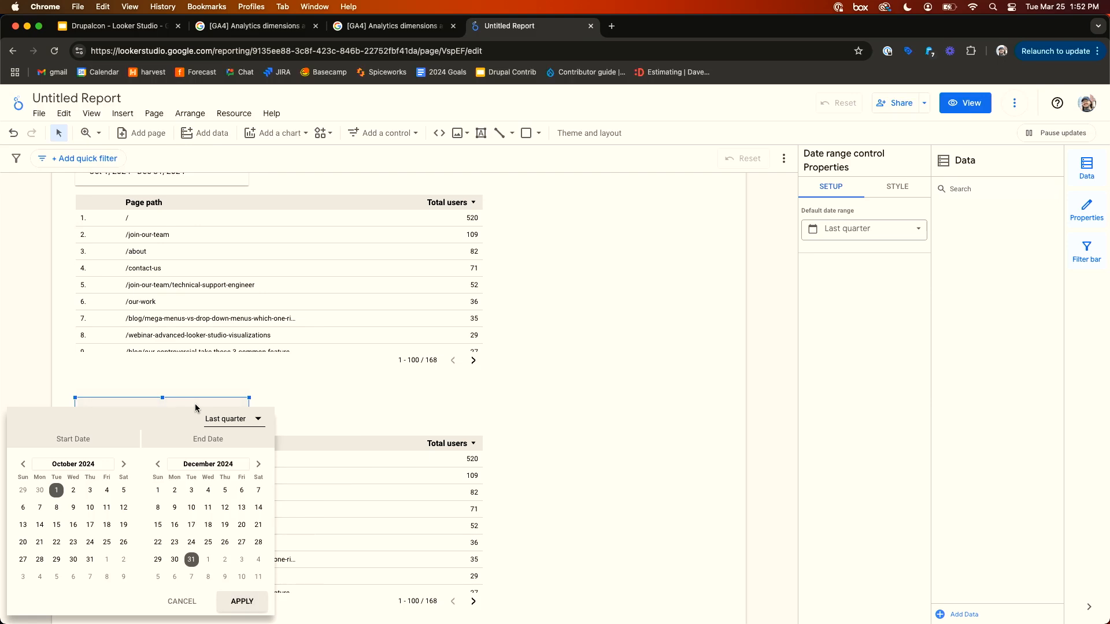
pyautogui.click(231, 419)
pyautogui.scroll(-1, 243, 477)
pyautogui.click(241, 484)
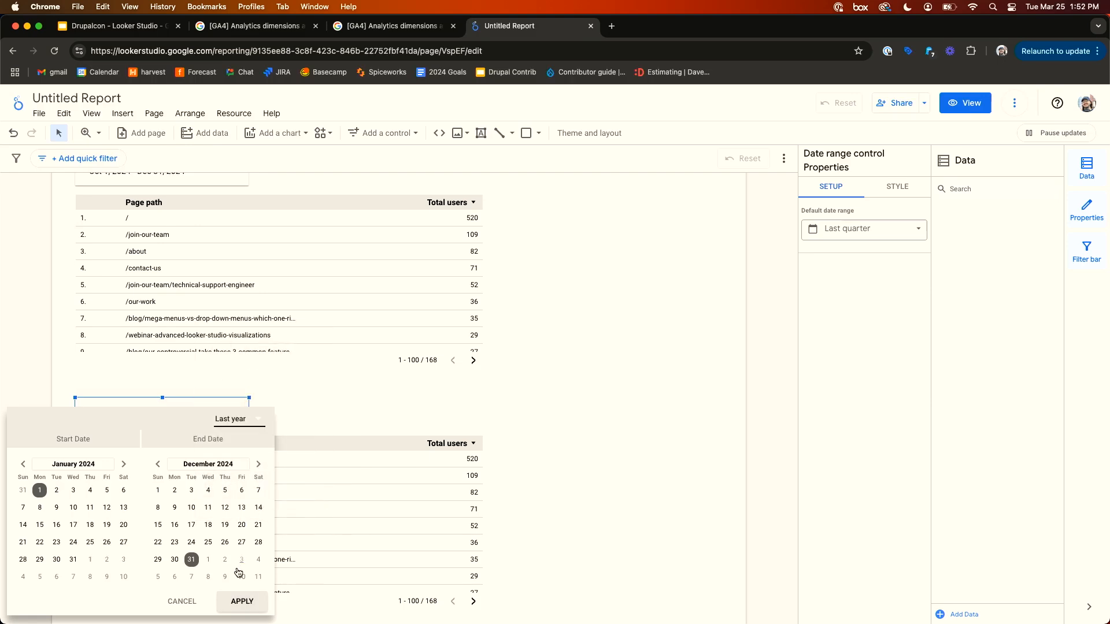
pyautogui.click(240, 601)
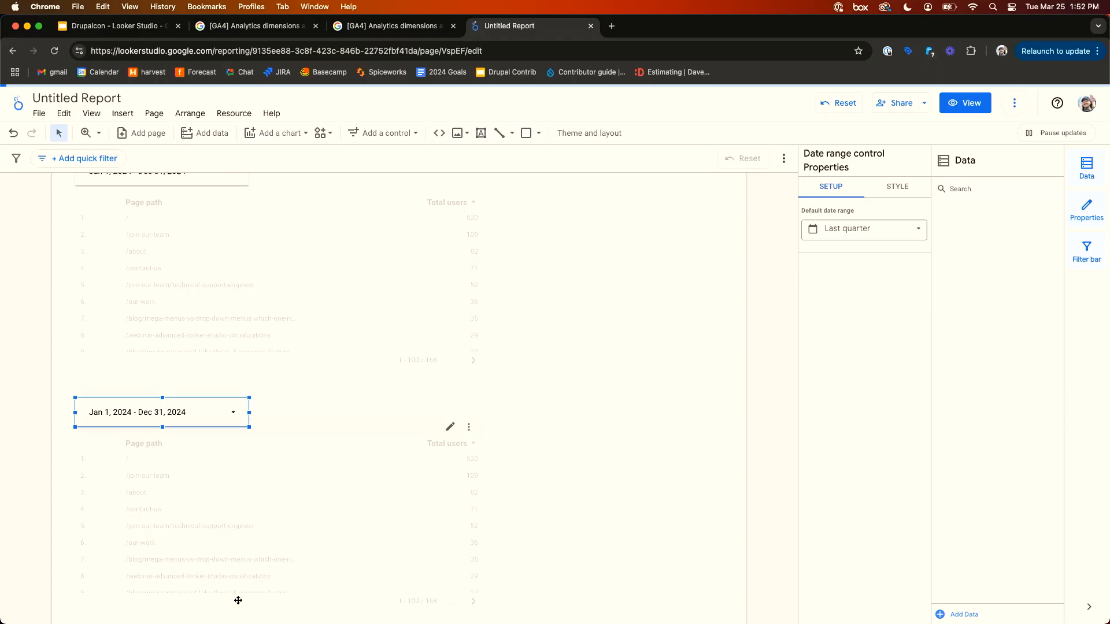
pyautogui.click(610, 439)
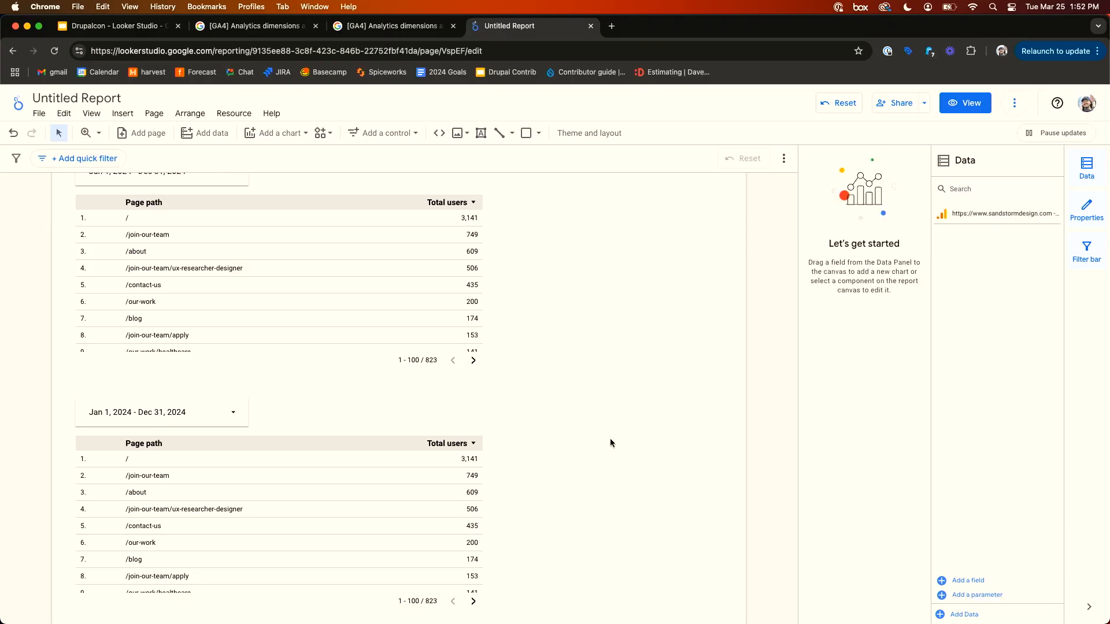
# - Group the duplicated date range control with its table
pyautogui.moveTo(160, 381); pyautogui.dragTo(284, 472)
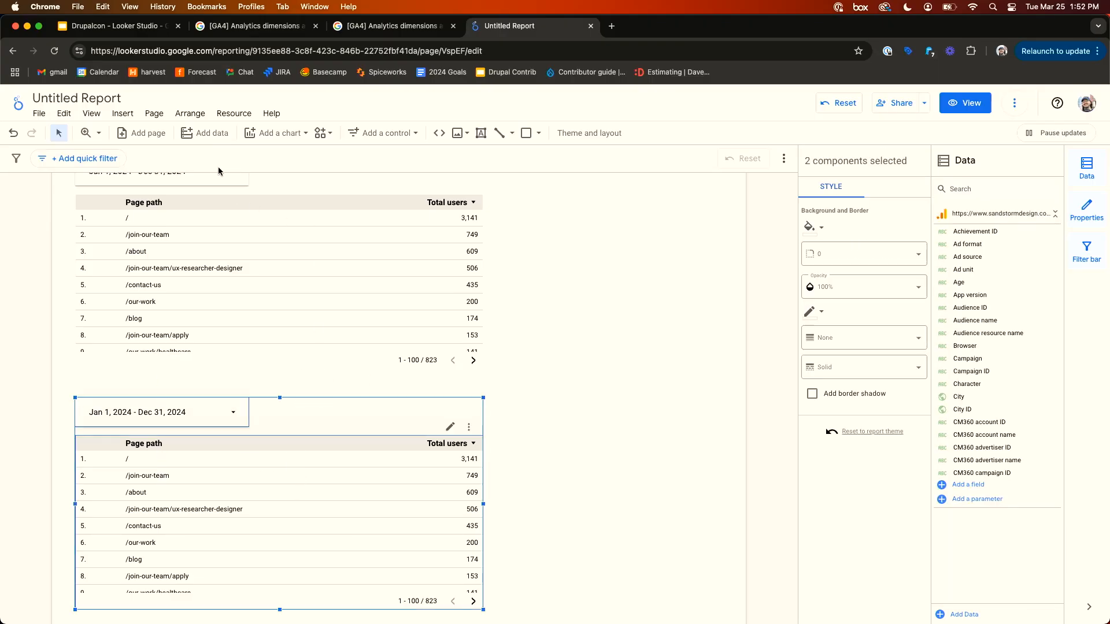
pyautogui.click(188, 114)
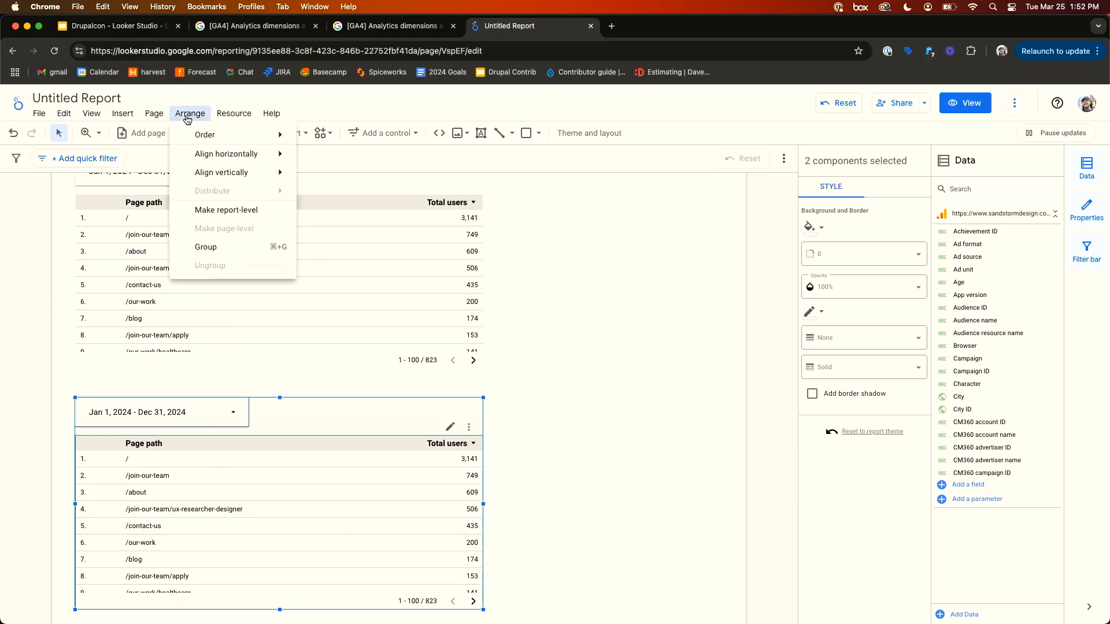
pyautogui.click(233, 248)
pyautogui.click(574, 306)
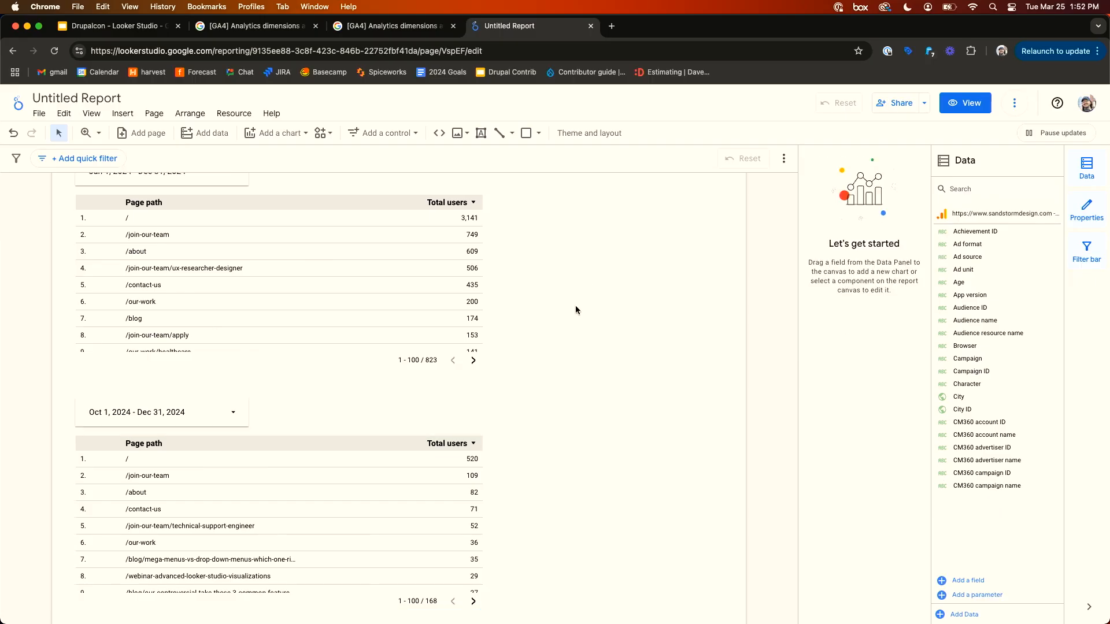
# - Delete the duplicated grouped control and table
pyautogui.scroll(2, 575, 306)
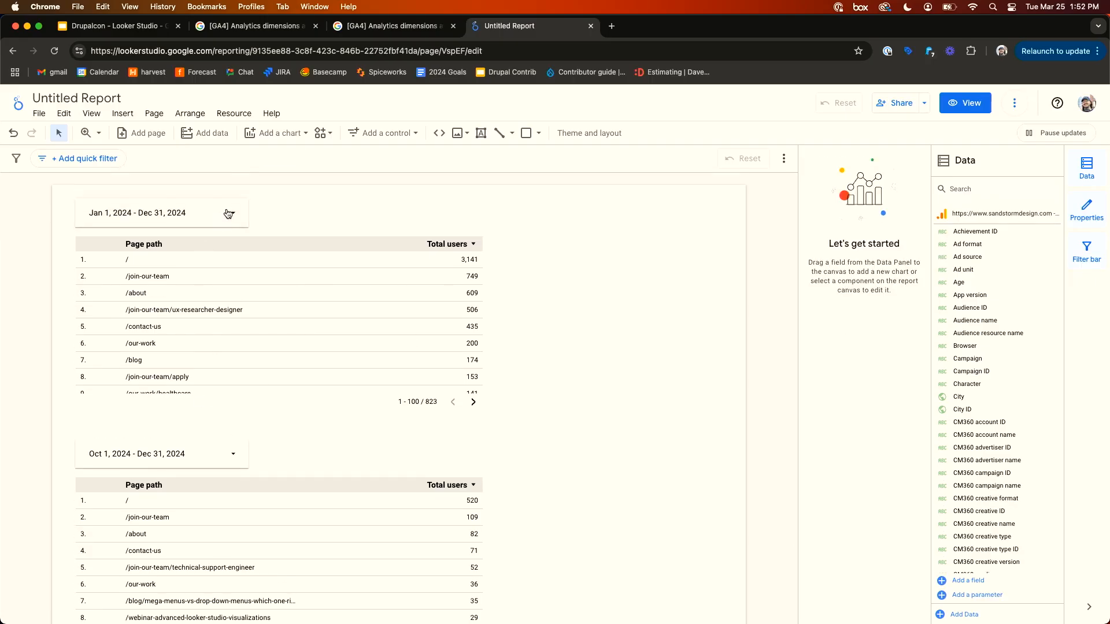
pyautogui.scroll(-3, 355, 367)
pyautogui.scroll(3, 370, 371)
pyautogui.scroll(-2, 611, 452)
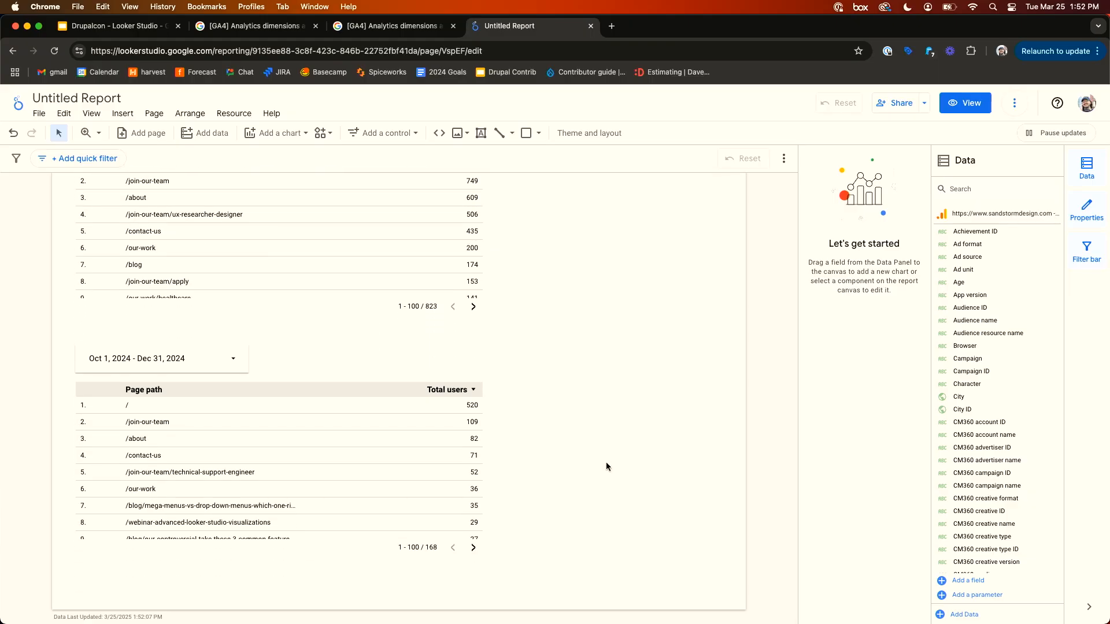
pyautogui.moveTo(581, 470); pyautogui.dragTo(11, 363)
pyautogui.press('Delete')
pyautogui.scroll(2, 303, 417)
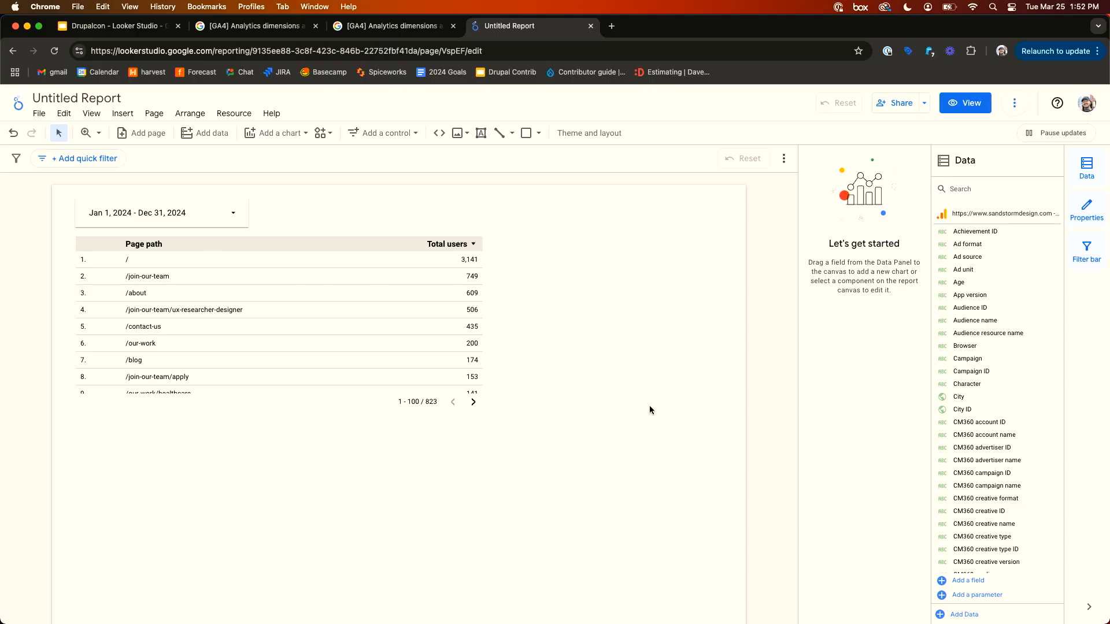
# - Turn on the table's comparison date range and open its comparison options without choosing one
pyautogui.click(394, 321)
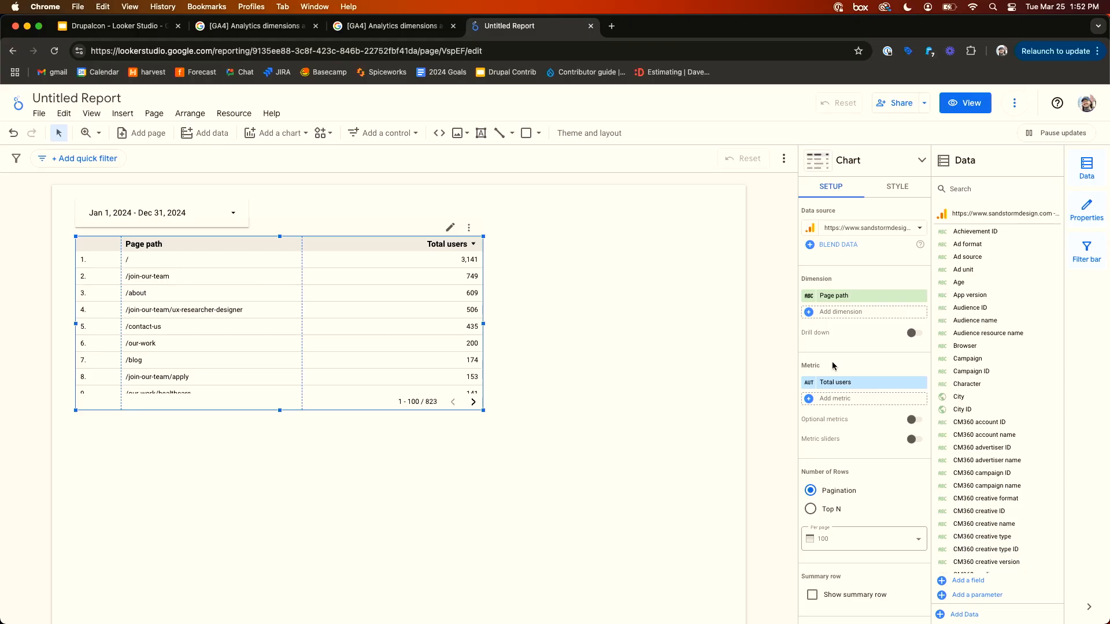
pyautogui.scroll(-10, 832, 365)
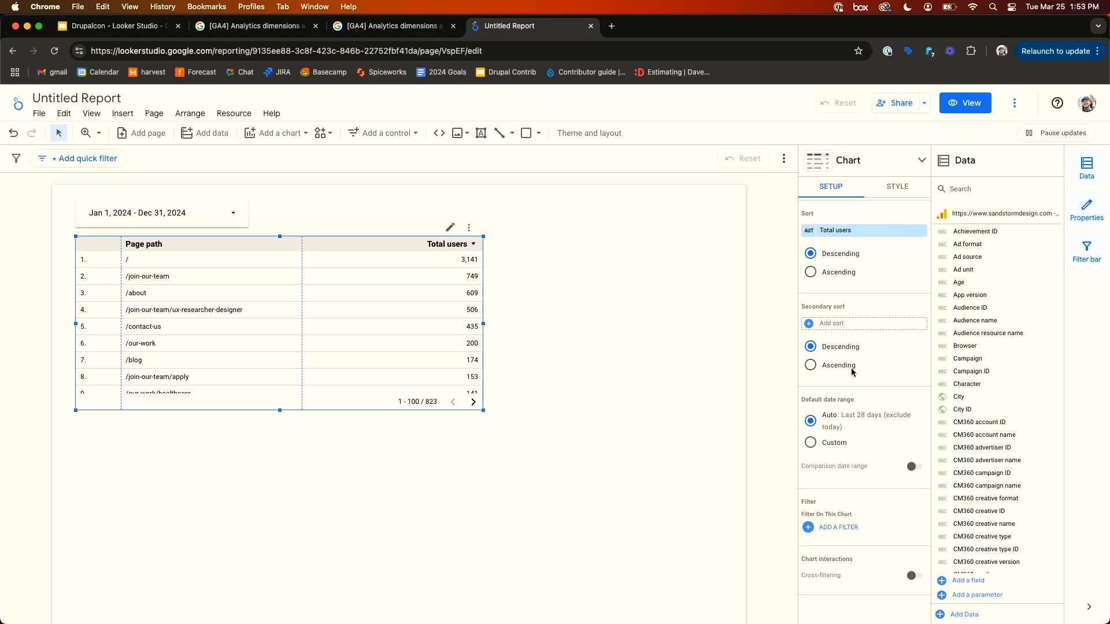
pyautogui.scroll(1, 872, 374)
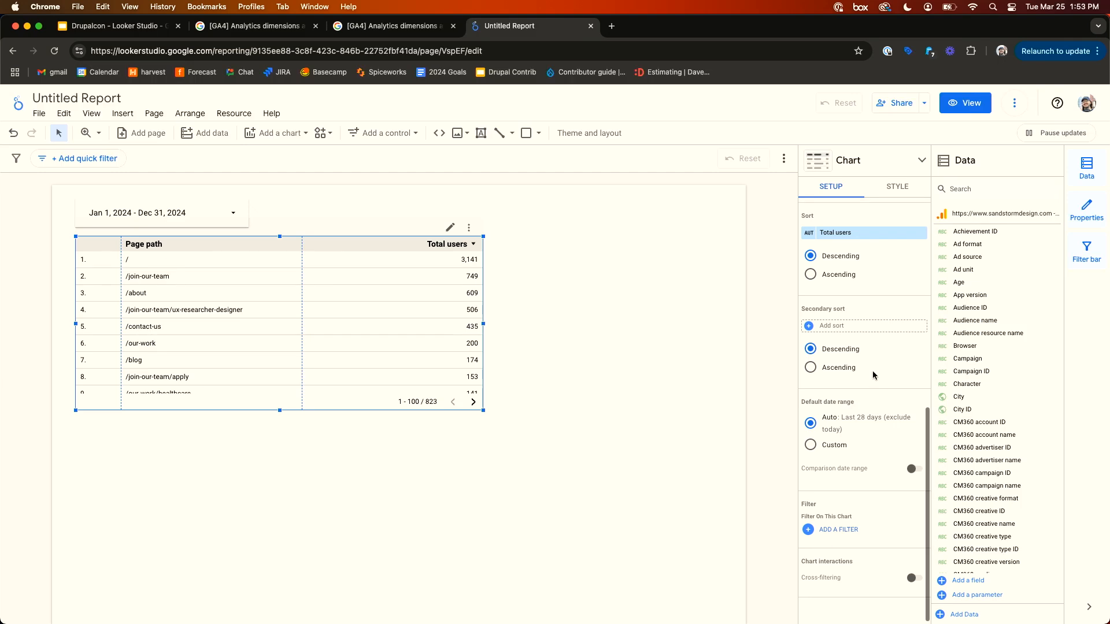
pyautogui.click(912, 474)
pyautogui.scroll(-1, 866, 469)
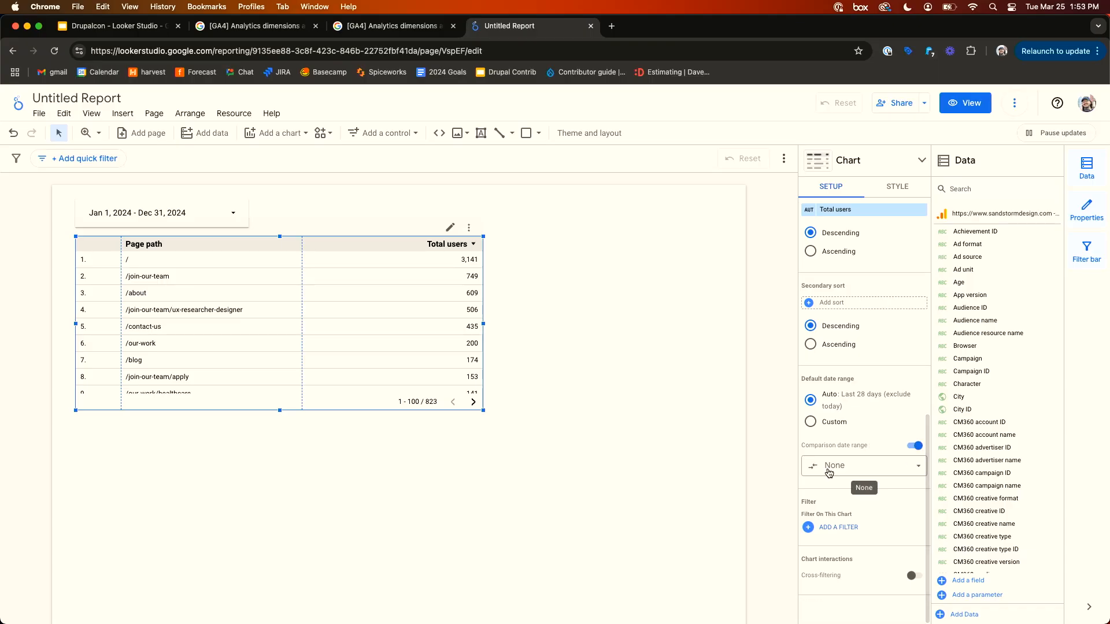
pyautogui.click(850, 473)
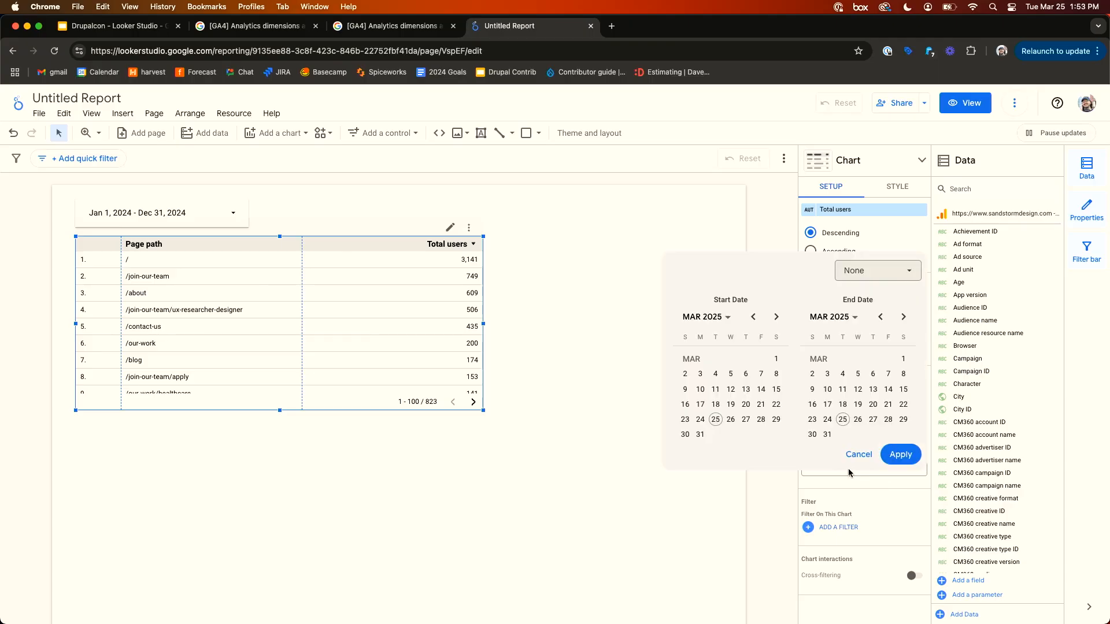
pyautogui.click(866, 281)
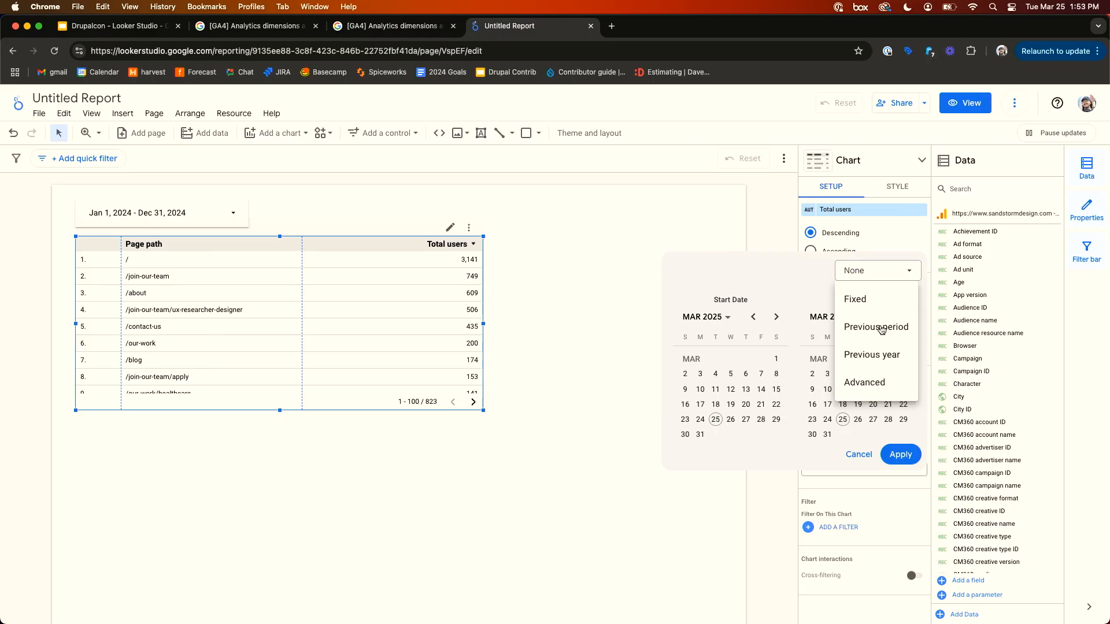
pyautogui.click(697, 281)
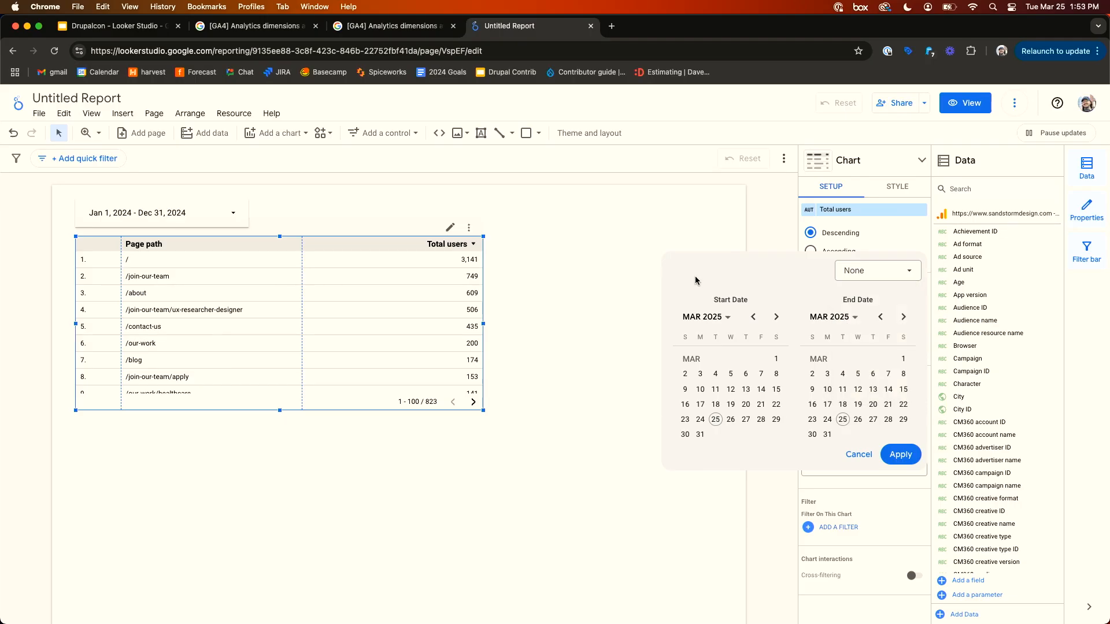
pyautogui.click(625, 257)
# - Set the date range control back to the Last quarter preset and apply it
pyautogui.click(240, 213)
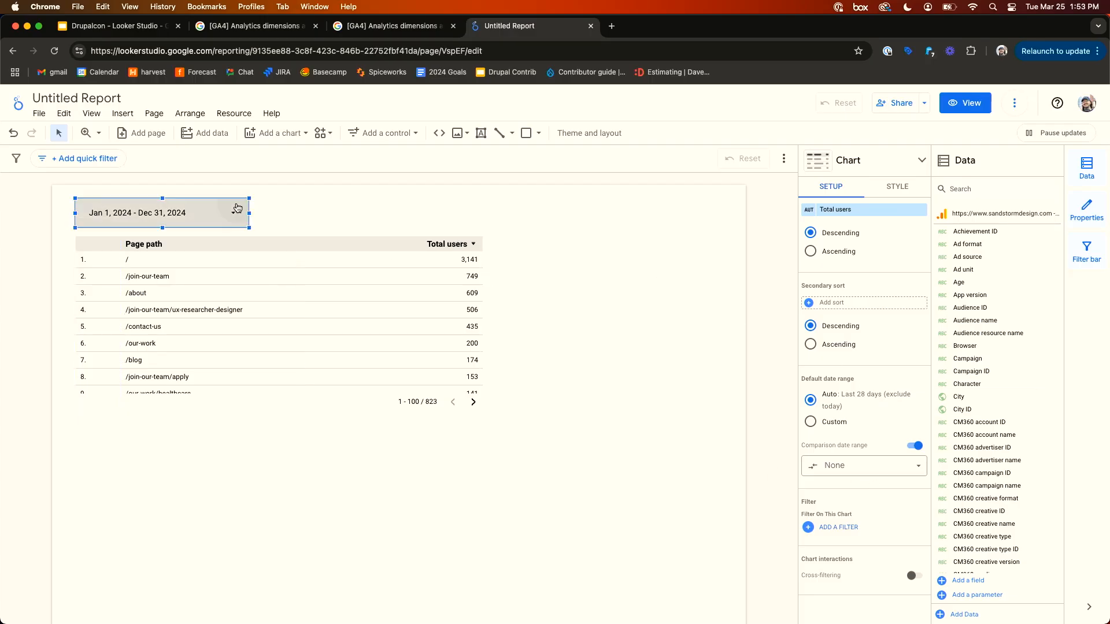
pyautogui.click(244, 217)
pyautogui.scroll(1, 245, 216)
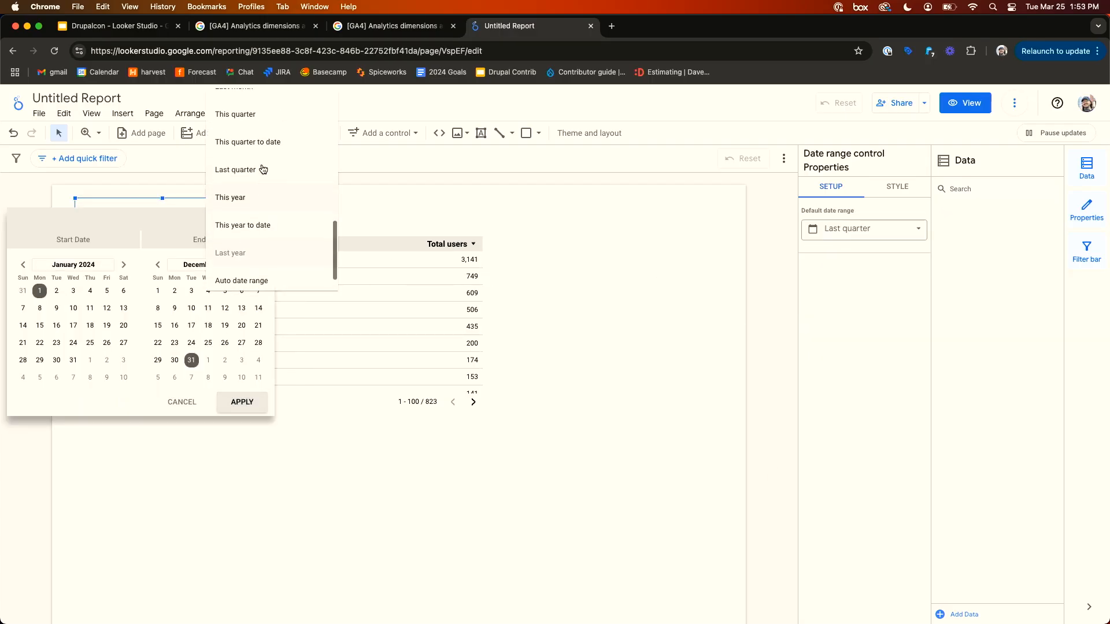
pyautogui.click(234, 170)
pyautogui.click(243, 402)
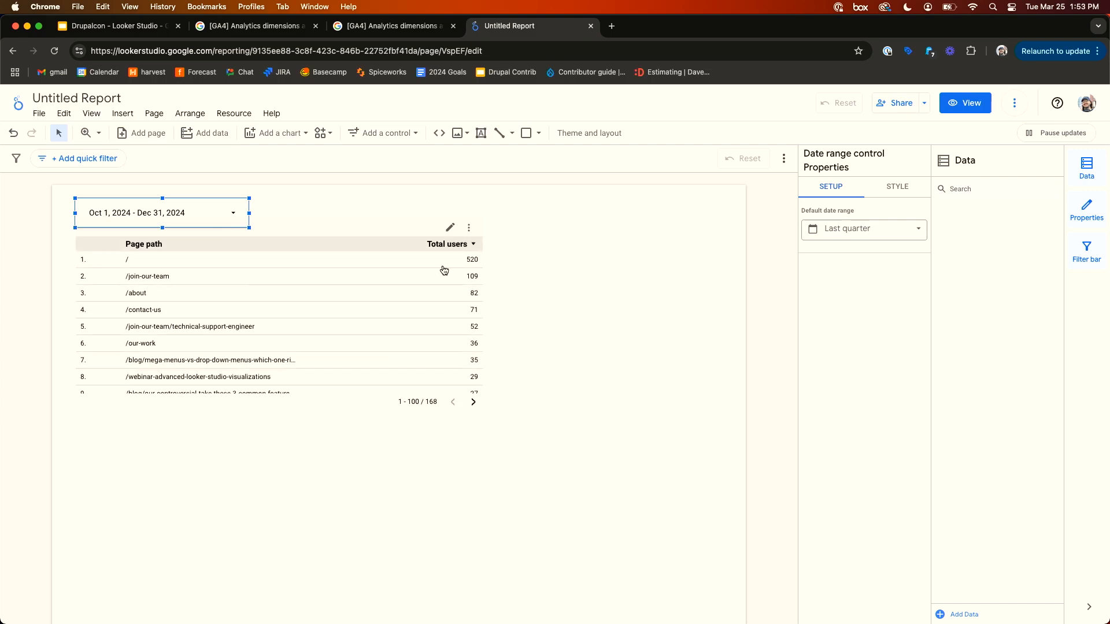
# - Enable the table's comparison date range and set it to Previous period
pyautogui.click(283, 298)
pyautogui.scroll(-6, 826, 420)
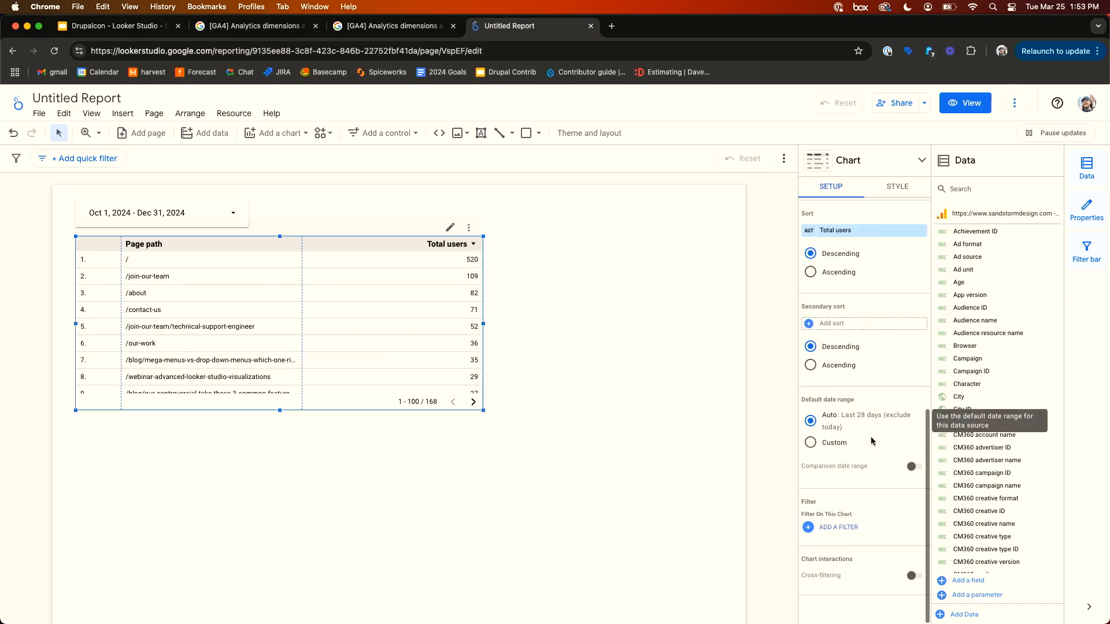
pyautogui.click(914, 464)
pyautogui.scroll(-1, 867, 453)
pyautogui.click(860, 477)
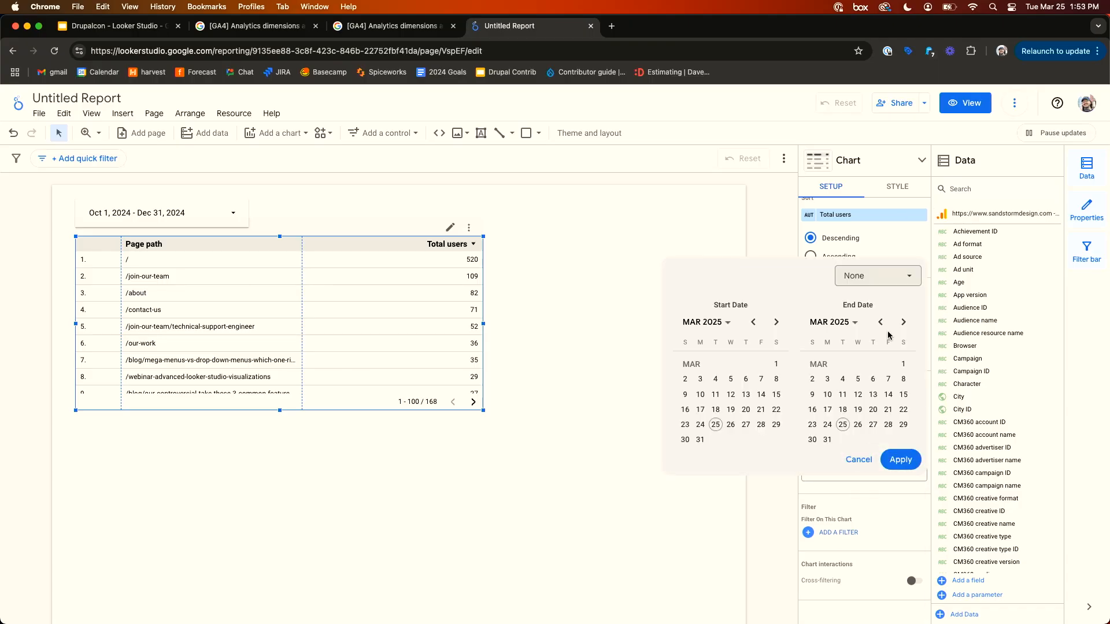
pyautogui.click(878, 276)
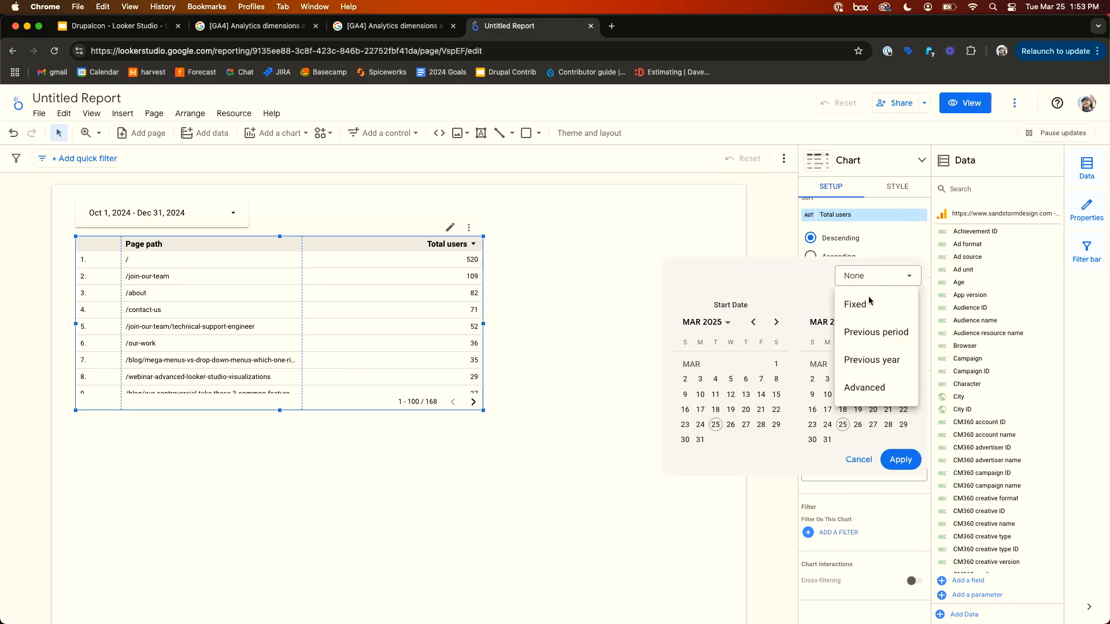
pyautogui.click(884, 342)
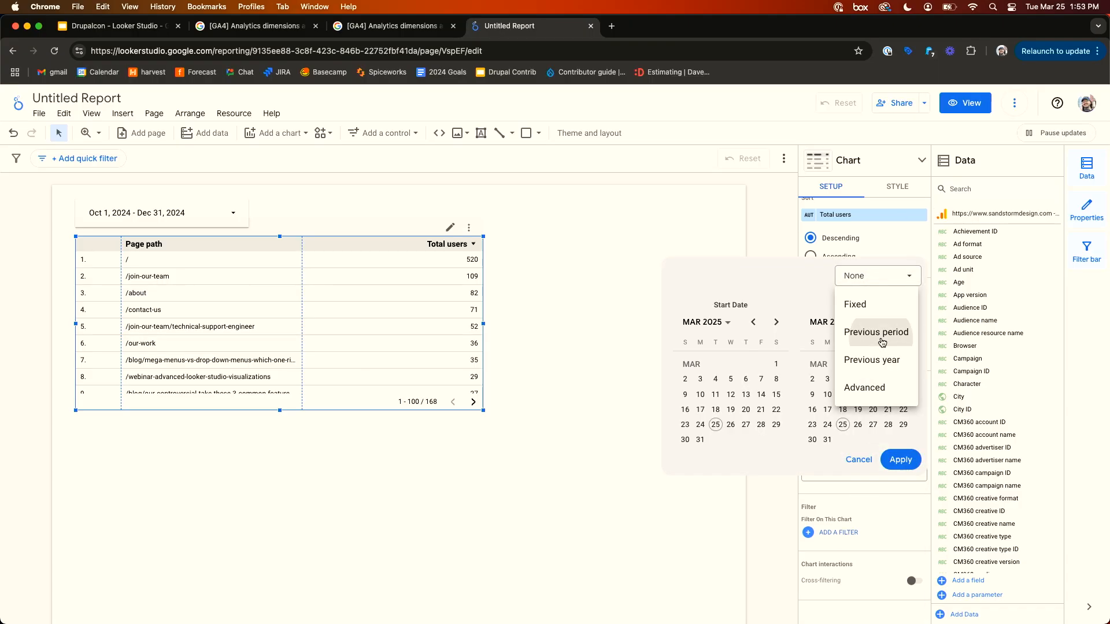
pyautogui.click(902, 461)
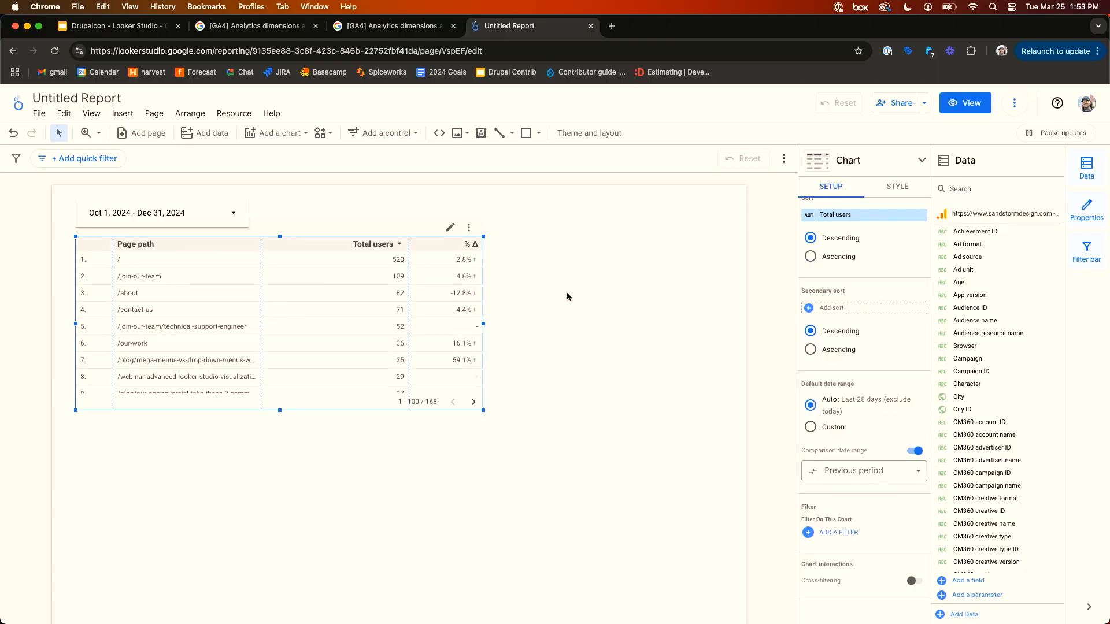
pyautogui.click(567, 293)
# - Switch to view mode and set the date range control to Last 14 days
pyautogui.click(962, 108)
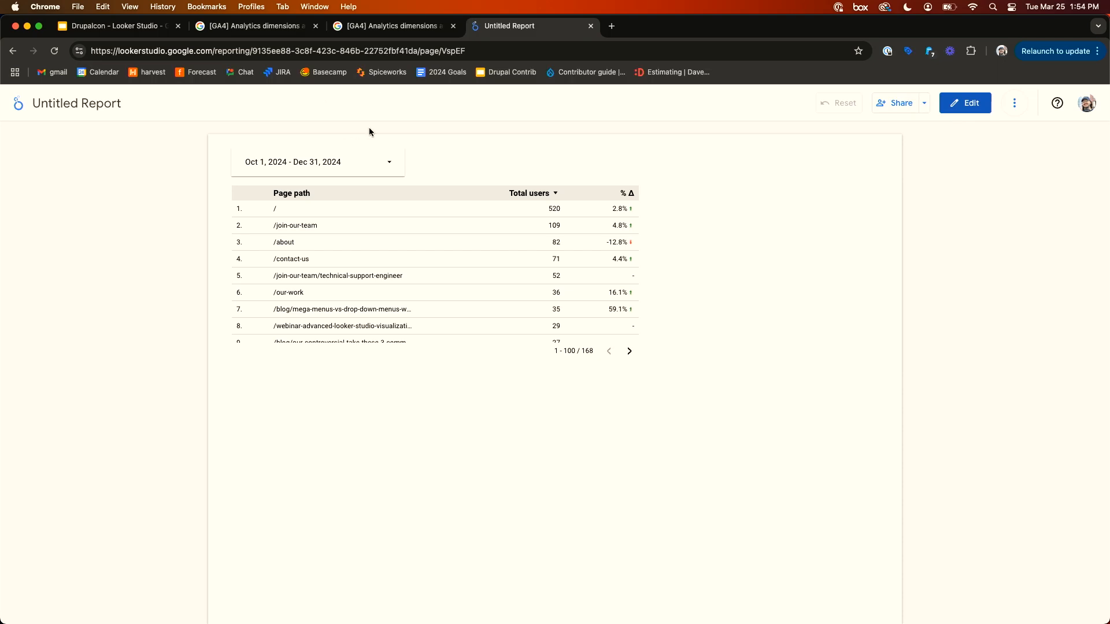
pyautogui.click(389, 163)
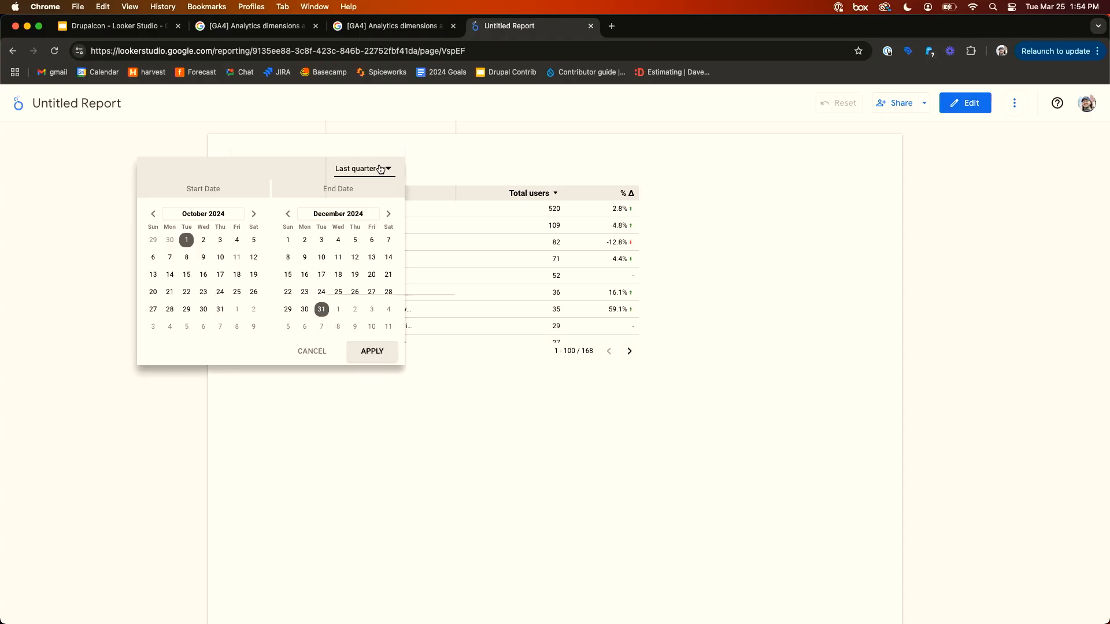
pyautogui.click(384, 168)
pyautogui.scroll(5, 389, 186)
pyautogui.scroll(-7, 389, 186)
pyautogui.scroll(8, 389, 186)
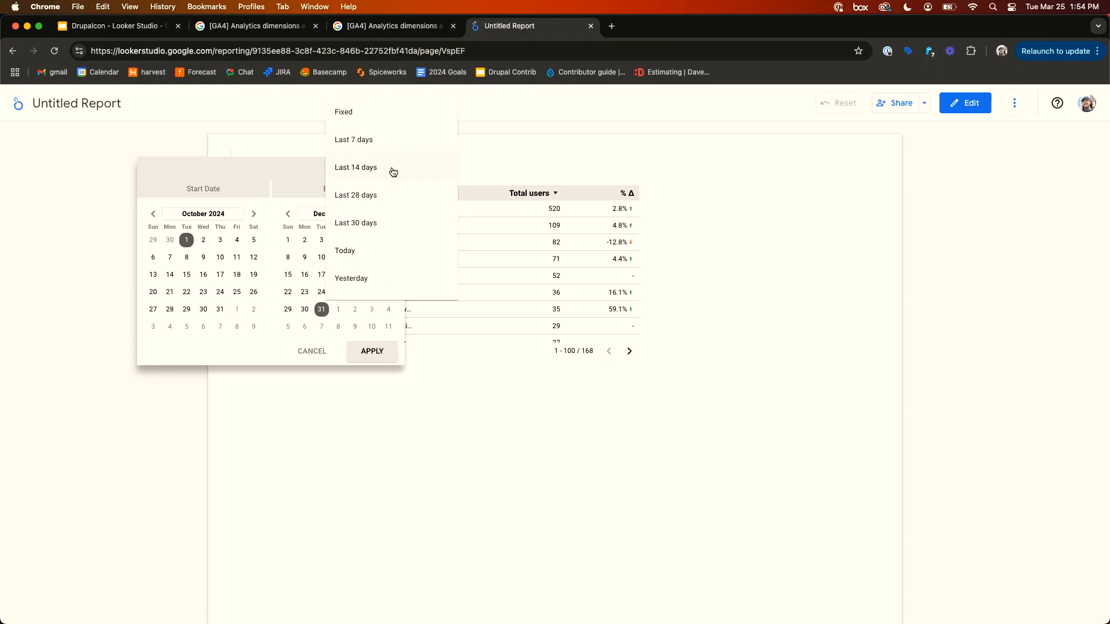
pyautogui.click(393, 172)
pyautogui.click(373, 351)
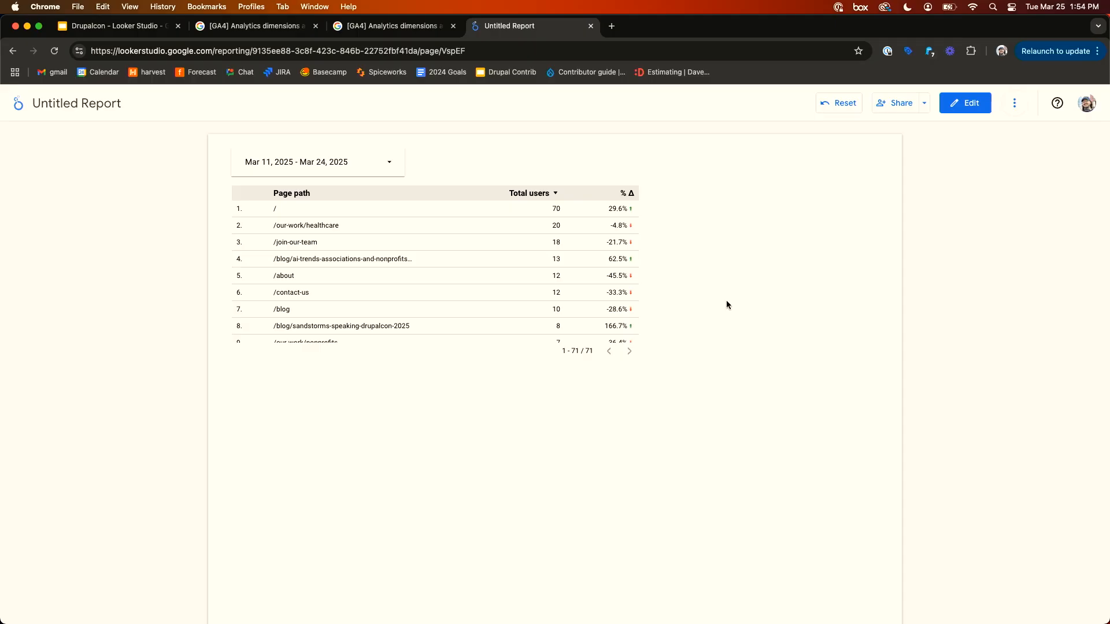
# - Set the date range control back to the Last quarter preset and apply it
pyautogui.click(389, 162)
pyautogui.click(364, 169)
pyautogui.scroll(-3, 358, 249)
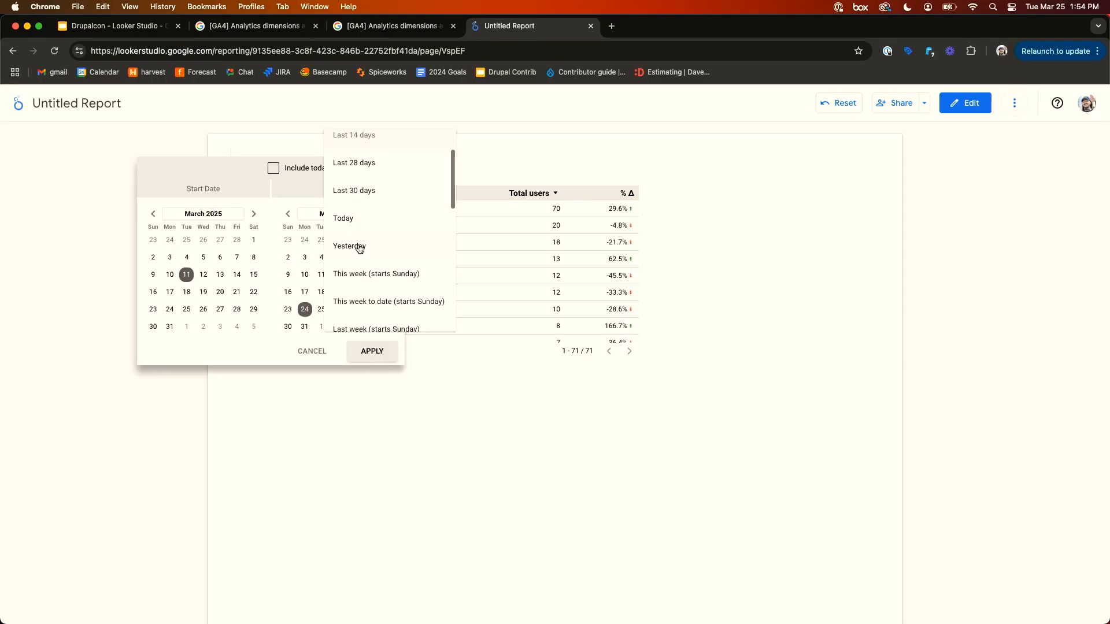
pyautogui.scroll(3, 359, 249)
pyautogui.scroll(-10, 359, 249)
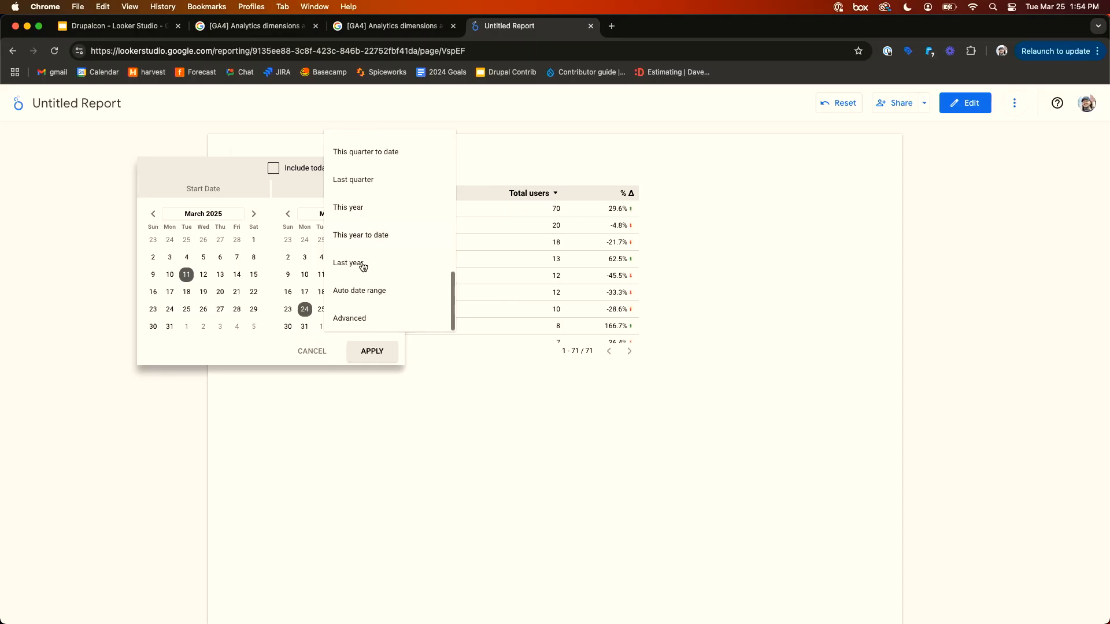
pyautogui.scroll(1, 389, 208)
pyautogui.scroll(5, 388, 208)
pyautogui.scroll(-7, 386, 206)
pyautogui.click(376, 182)
pyautogui.click(372, 351)
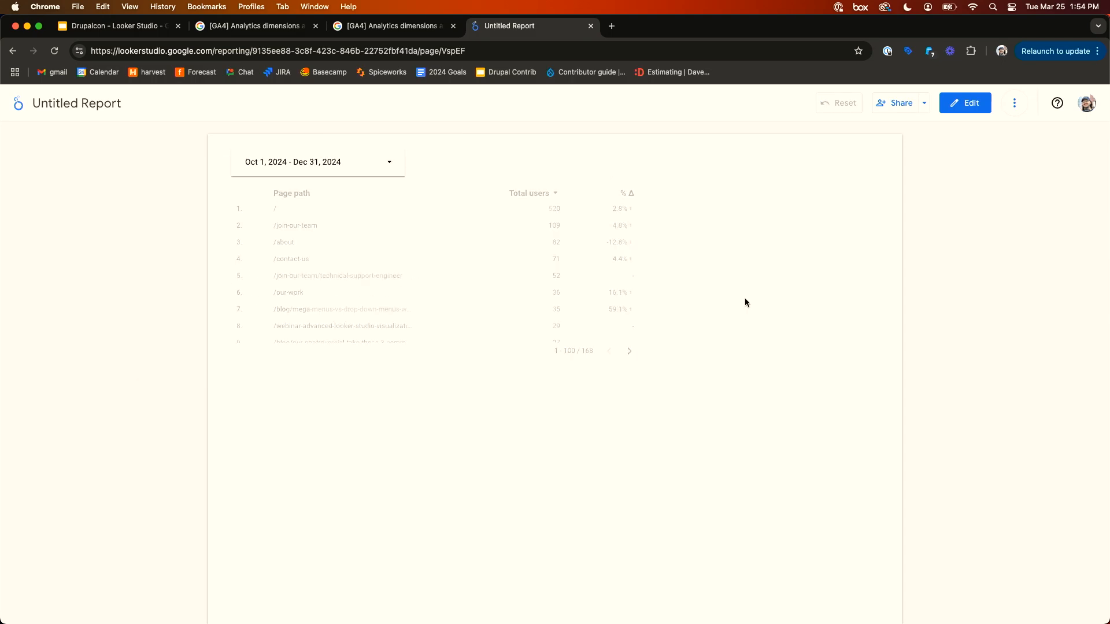
# - Switch to edit mode, add City as a second dimension to the table, and widen the table
pyautogui.click(965, 115)
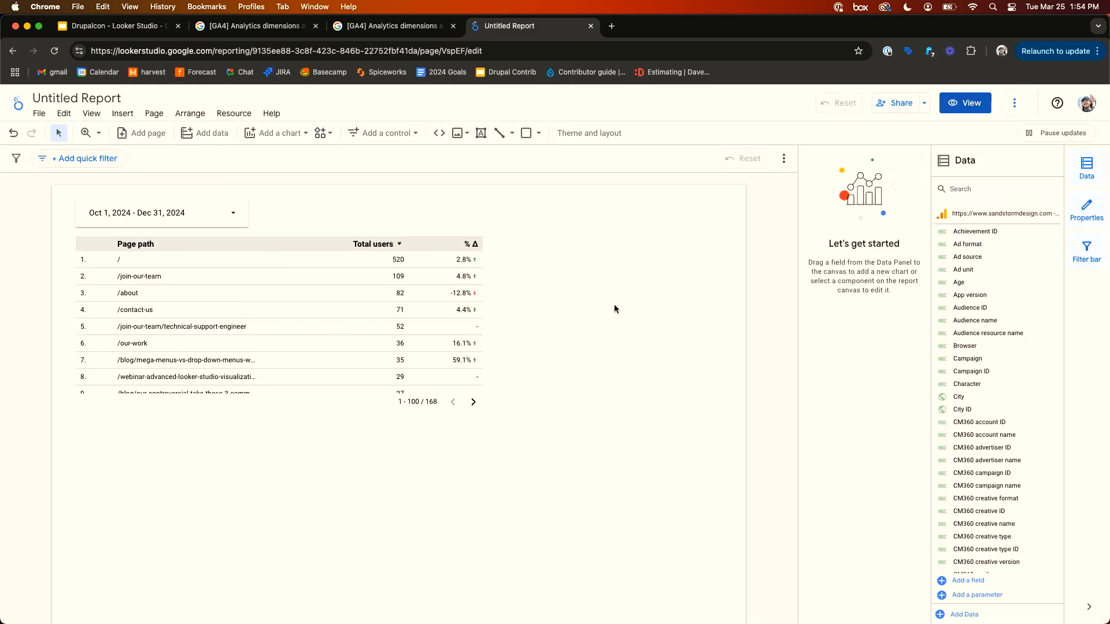
pyautogui.click(411, 300)
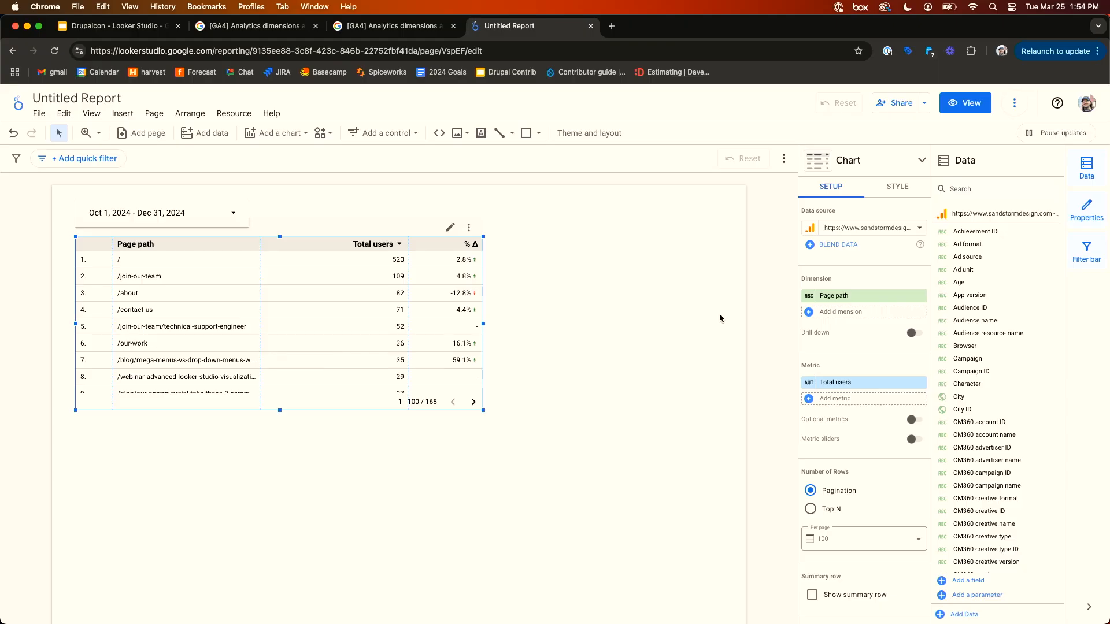
pyautogui.click(970, 182)
pyautogui.write('city')
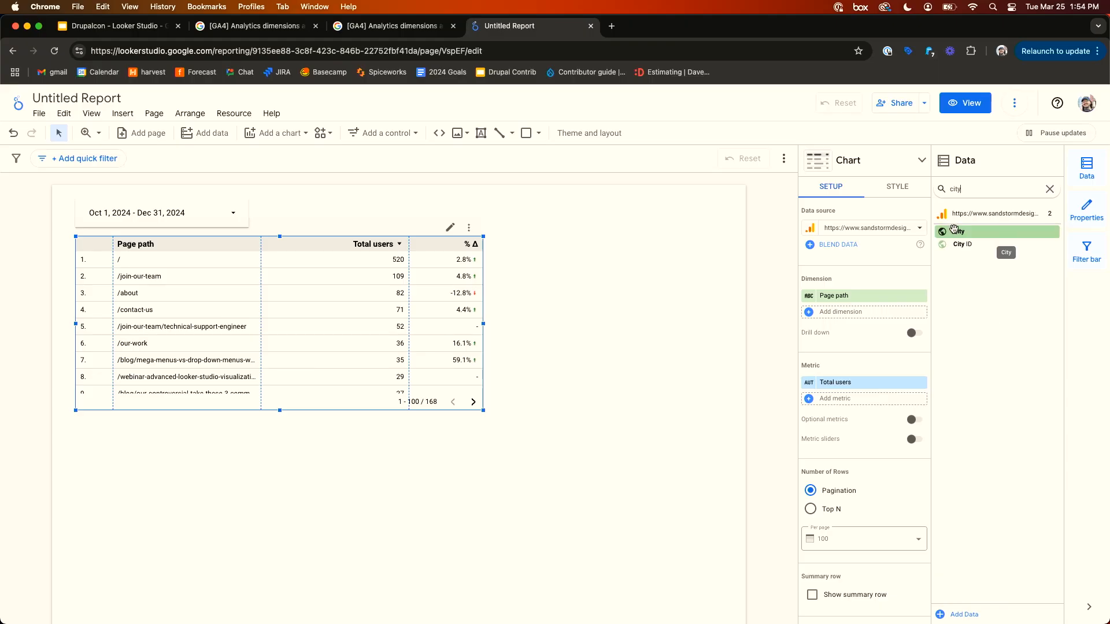
pyautogui.moveTo(956, 231); pyautogui.dragTo(827, 316)
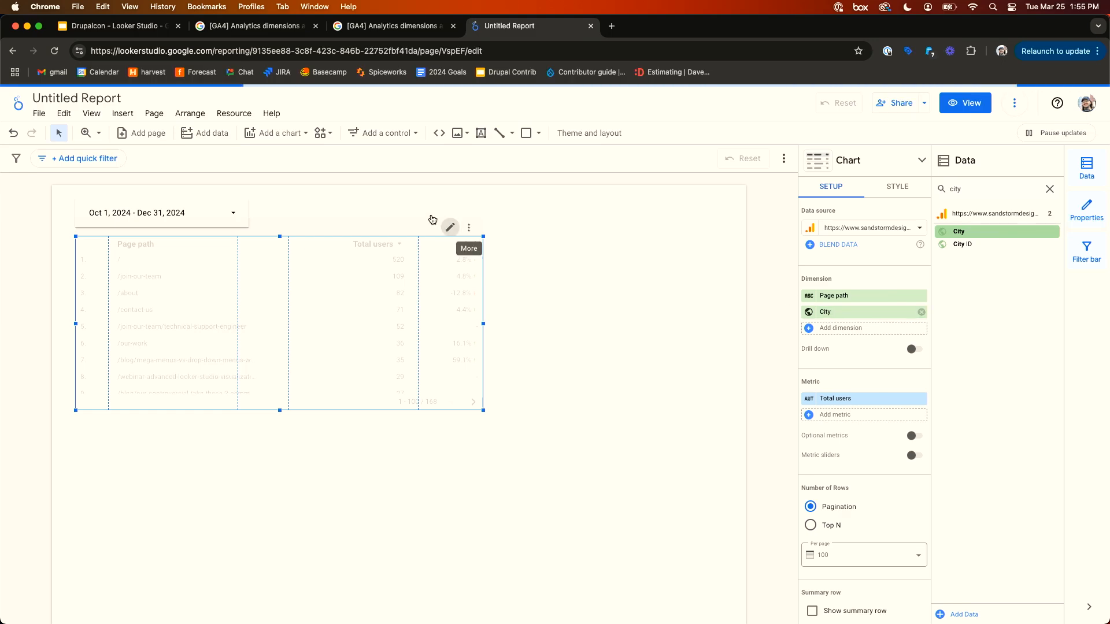
pyautogui.moveTo(483, 324); pyautogui.dragTo(663, 324)
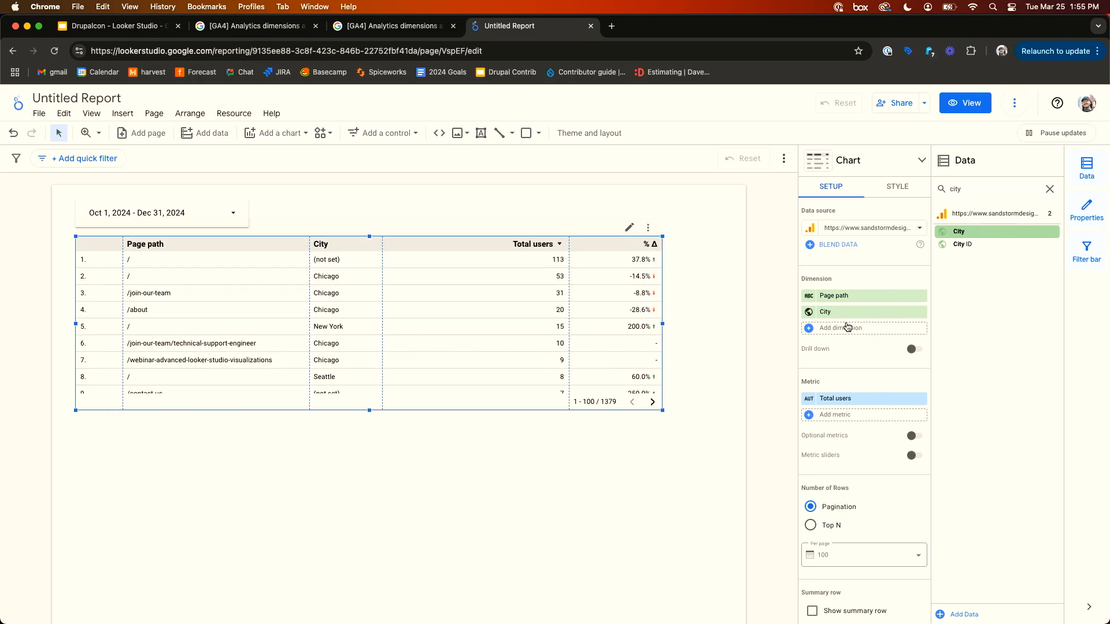
# - Add Bounce rate as a second metric to the table
pyautogui.moveTo(849, 312)
pyautogui.mouseDown()
pyautogui.moveTo(848, 292)
pyautogui.moveTo(848, 321)
pyautogui.mouseUp()
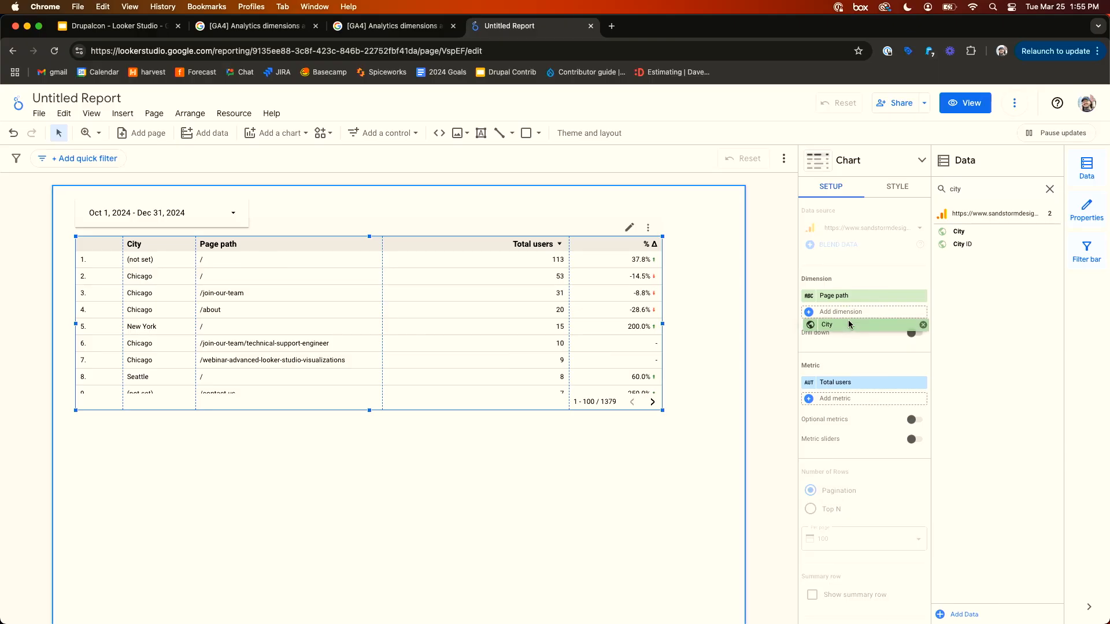
pyautogui.click(1050, 190)
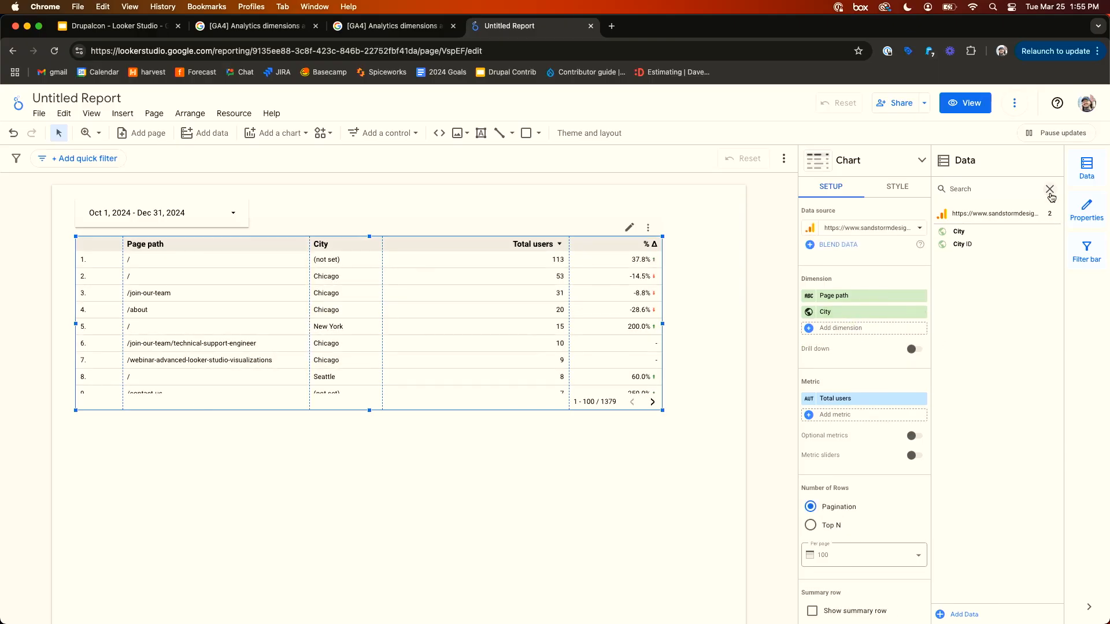
pyautogui.click(970, 184)
pyautogui.write('bounce rate')
pyautogui.moveTo(962, 232); pyautogui.dragTo(822, 420)
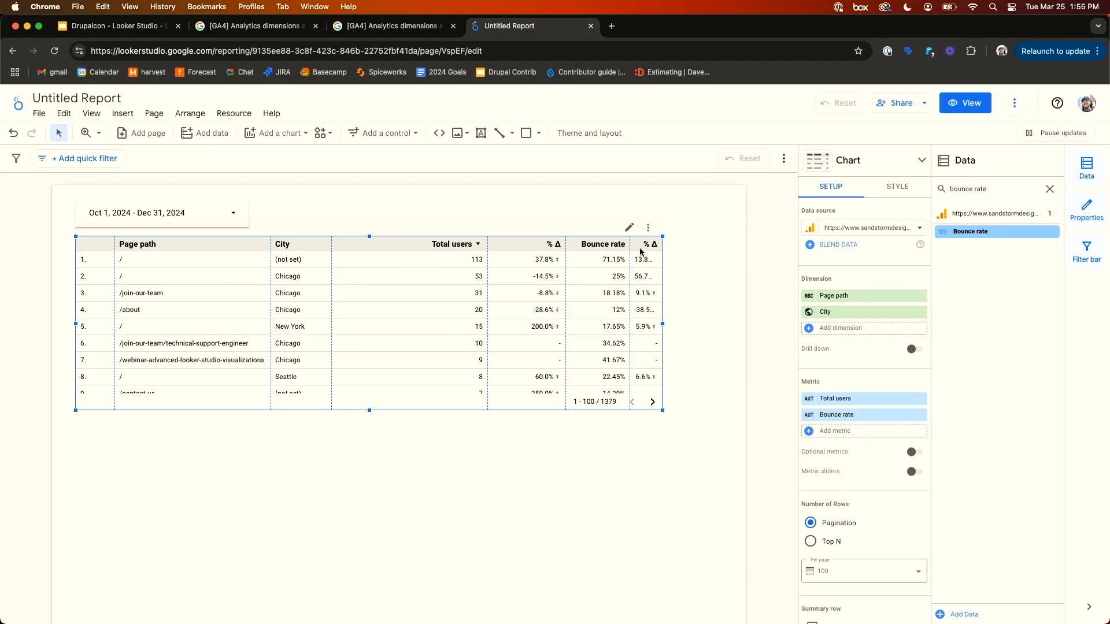
# - Narrow the table's columns to tighten the layout around their contents
pyautogui.moveTo(115, 269); pyautogui.dragTo(100, 268)
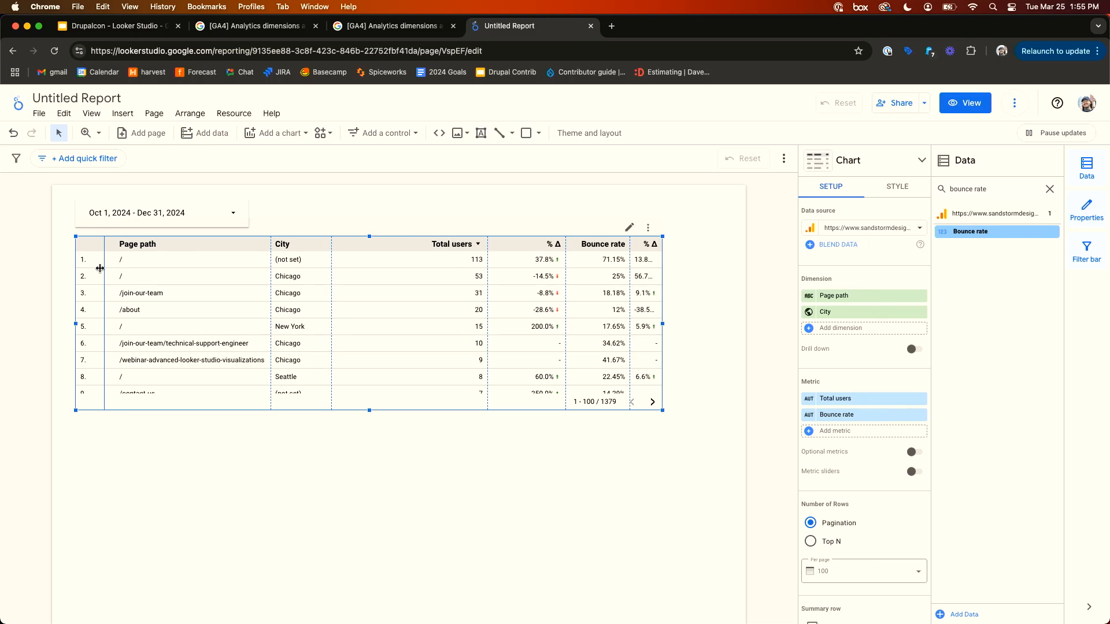
pyautogui.moveTo(271, 285); pyautogui.dragTo(257, 285)
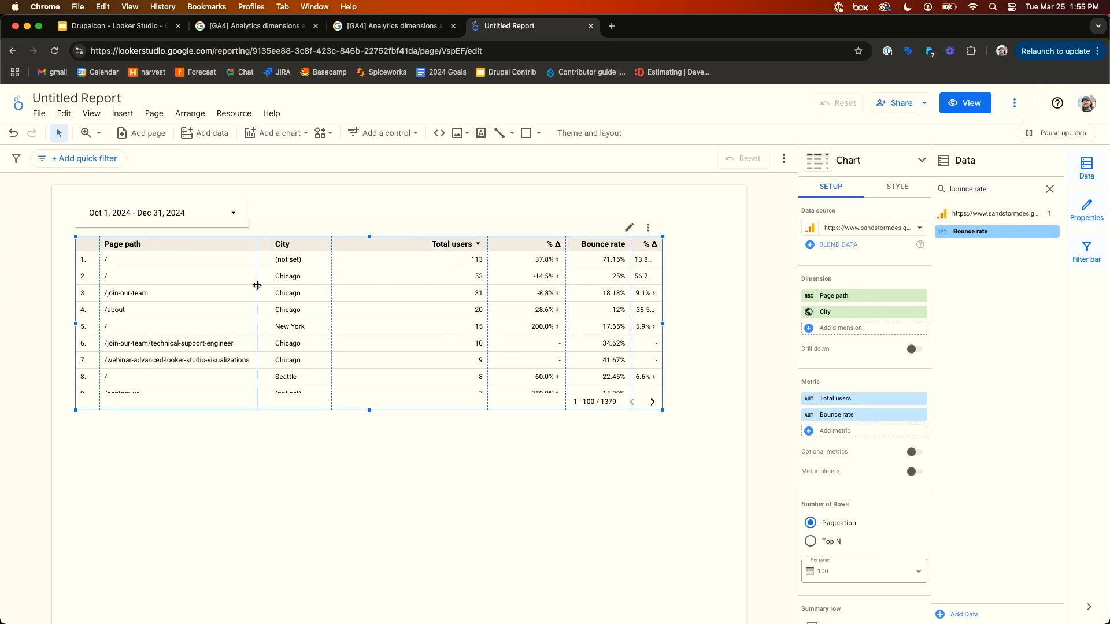
pyautogui.moveTo(331, 277); pyautogui.dragTo(322, 278)
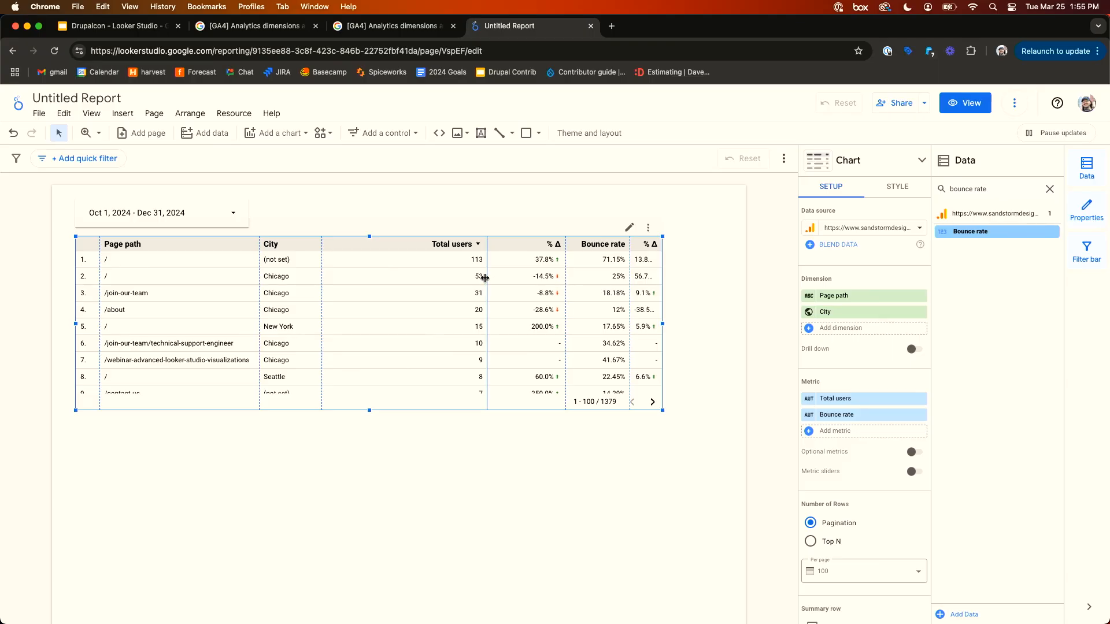
pyautogui.moveTo(485, 278); pyautogui.dragTo(440, 278)
pyautogui.moveTo(565, 277); pyautogui.dragTo(545, 278)
pyautogui.moveTo(631, 278); pyautogui.dragTo(616, 276)
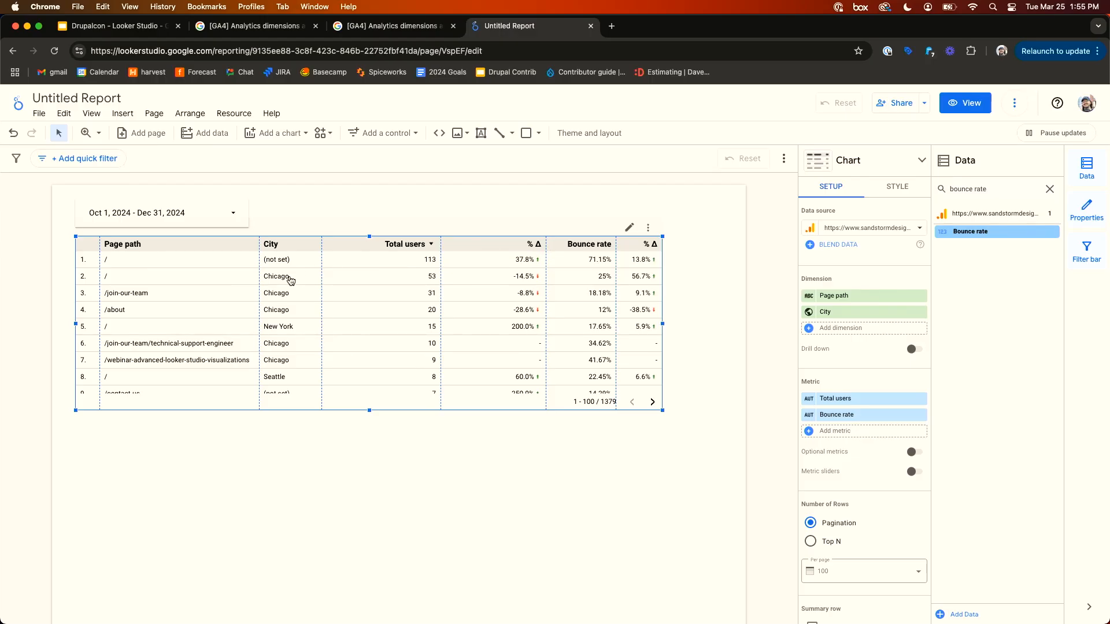
# - Insert an input box control for City above the right end of the table
pyautogui.scroll(-5, 290, 280)
pyautogui.scroll(-4, 291, 281)
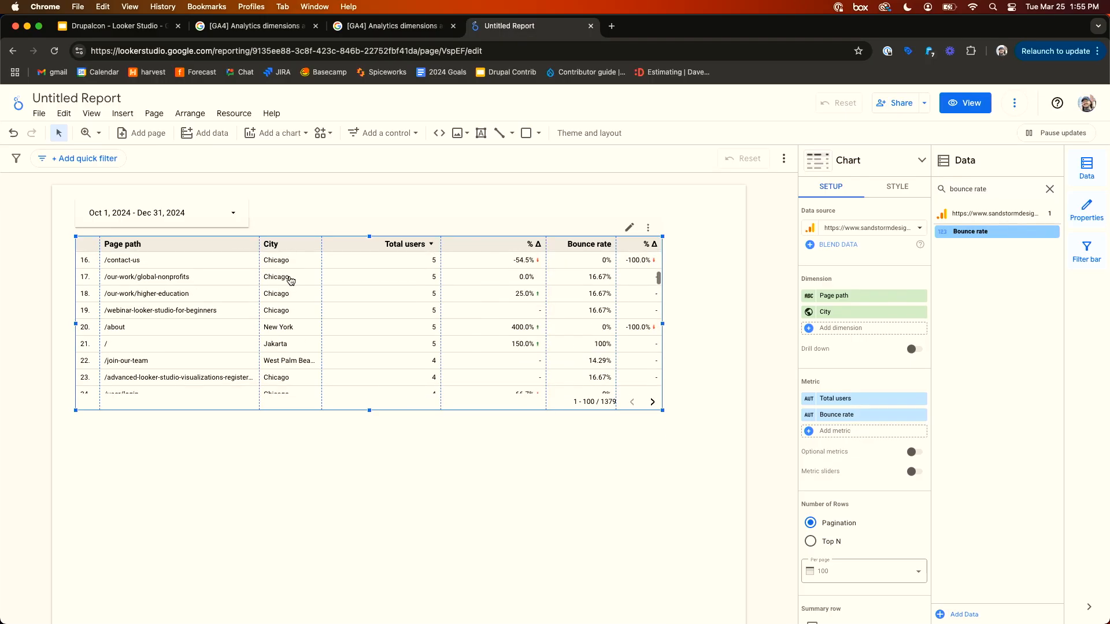
pyautogui.scroll(9, 371, 317)
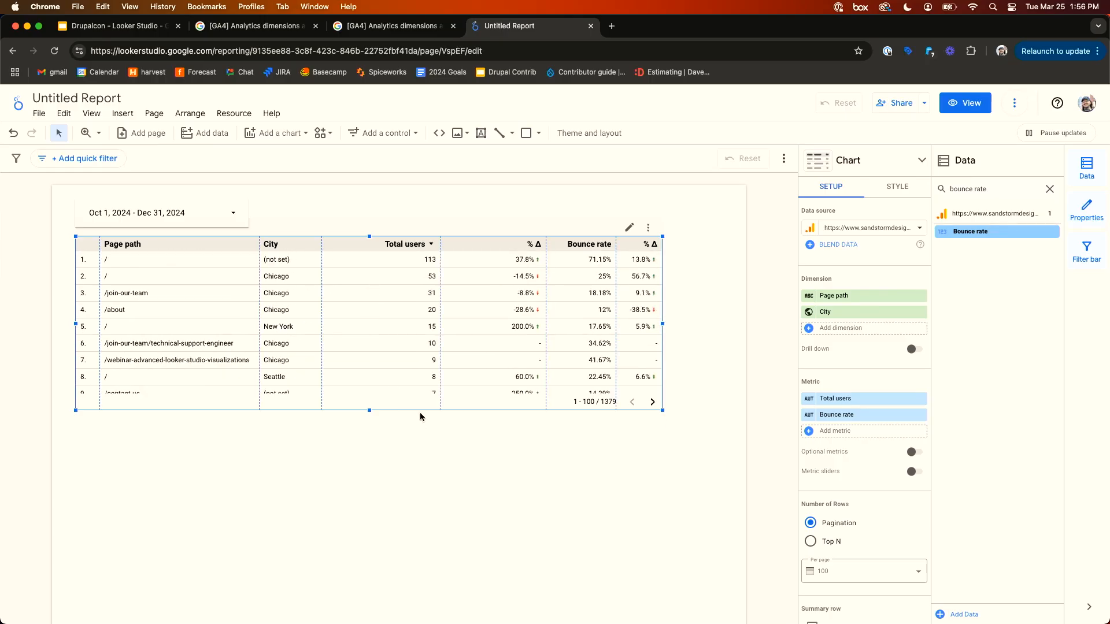
pyautogui.click(420, 468)
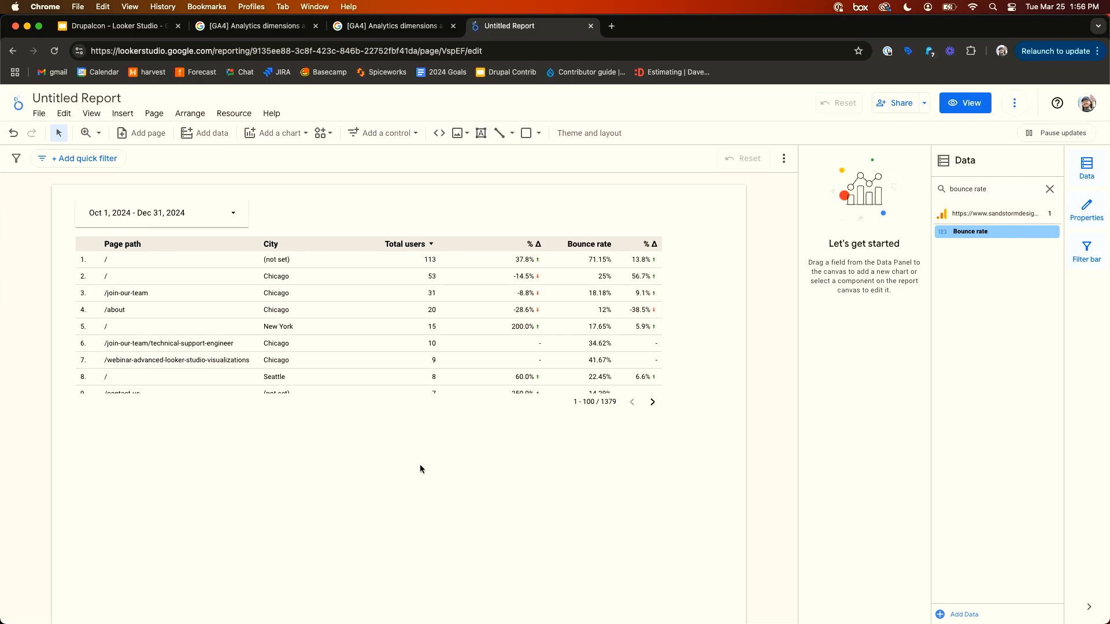
pyautogui.click(392, 136)
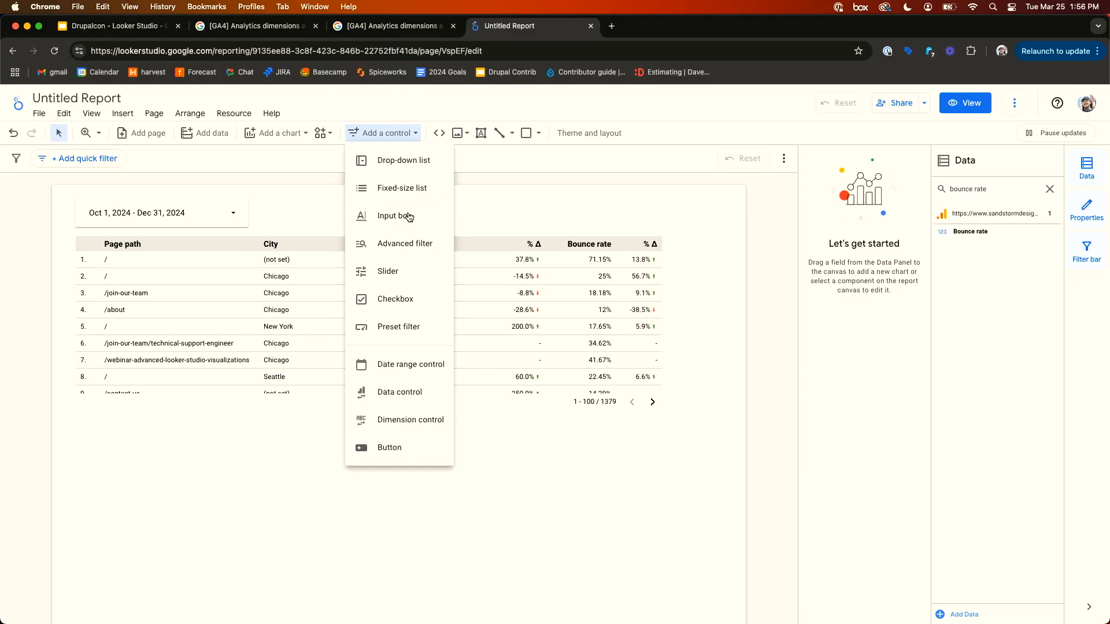
pyautogui.click(431, 221)
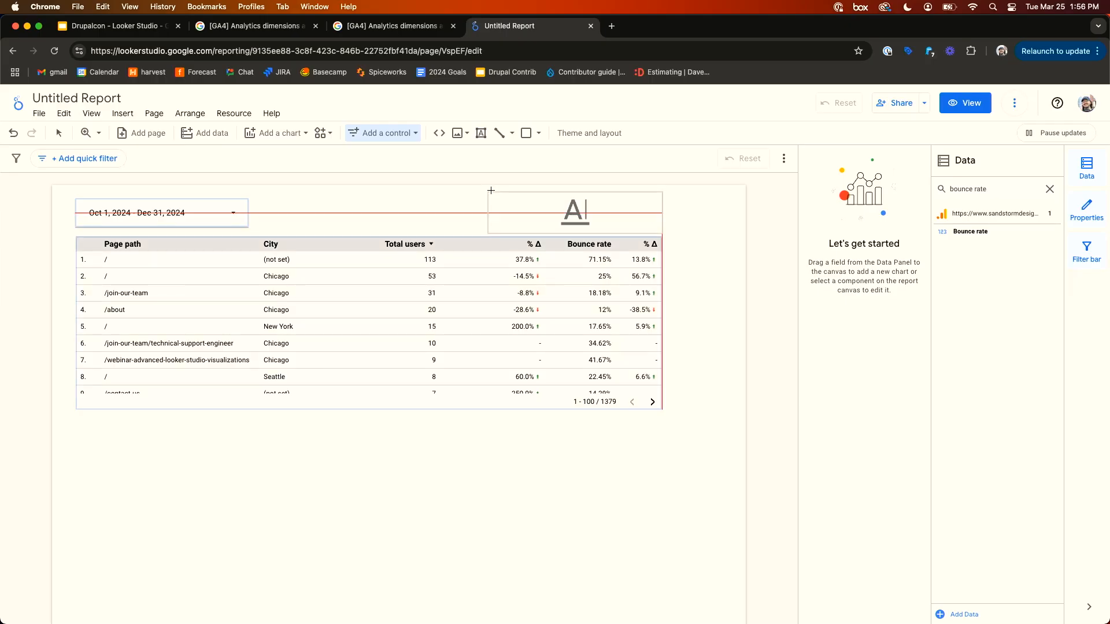
pyautogui.click(491, 190)
# - Move the table slightly down below the input box and switch to view mode
pyautogui.moveTo(469, 300); pyautogui.dragTo(469, 322)
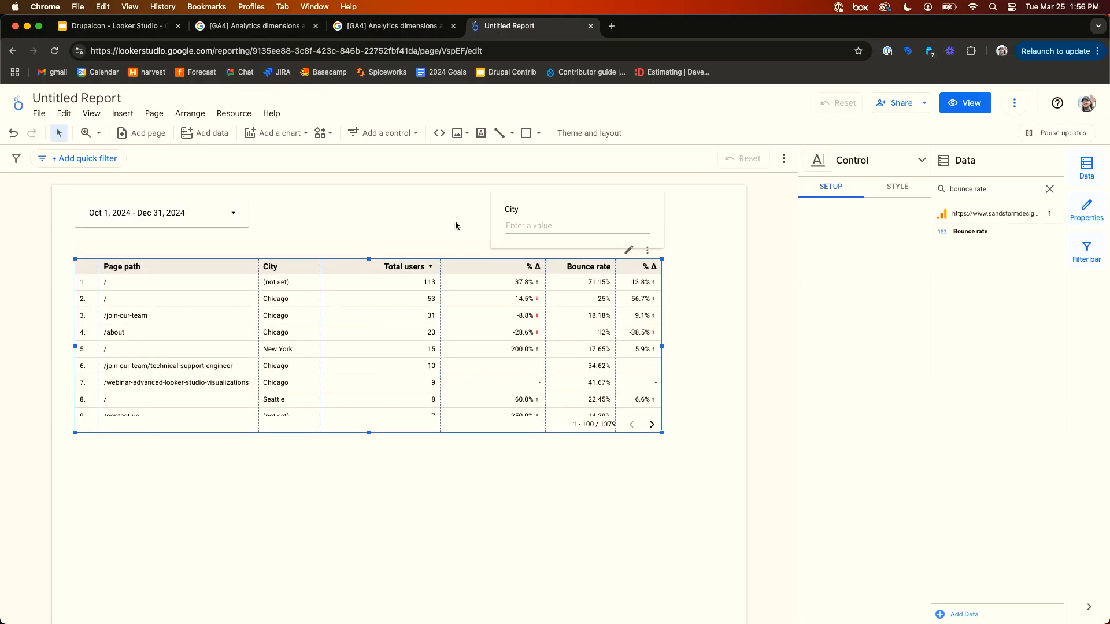
pyautogui.click(456, 222)
pyautogui.click(565, 207)
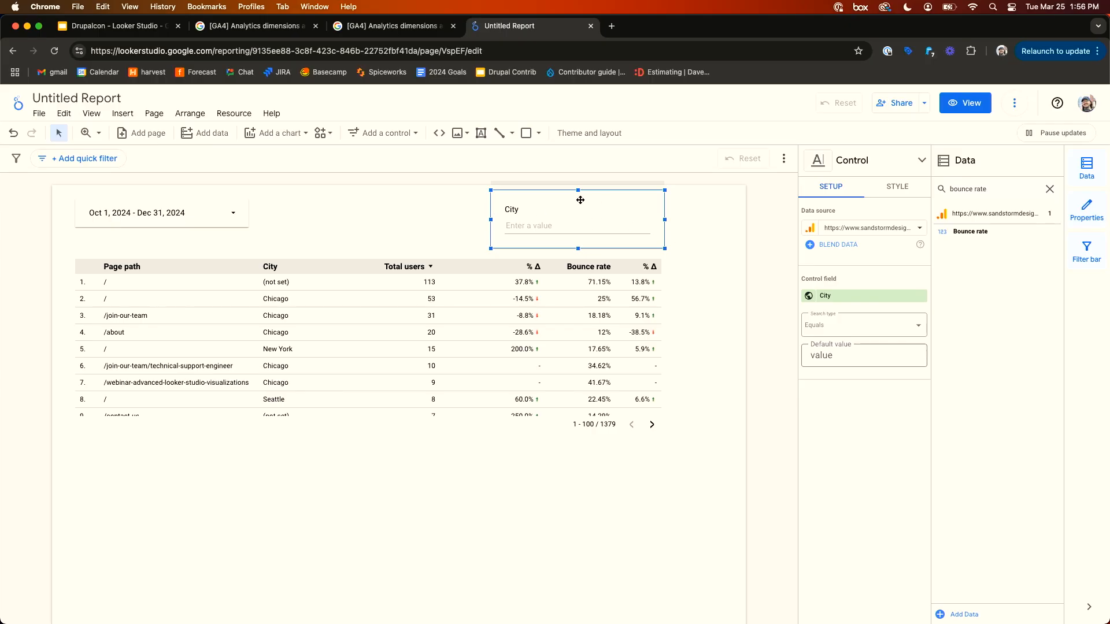
pyautogui.click(720, 245)
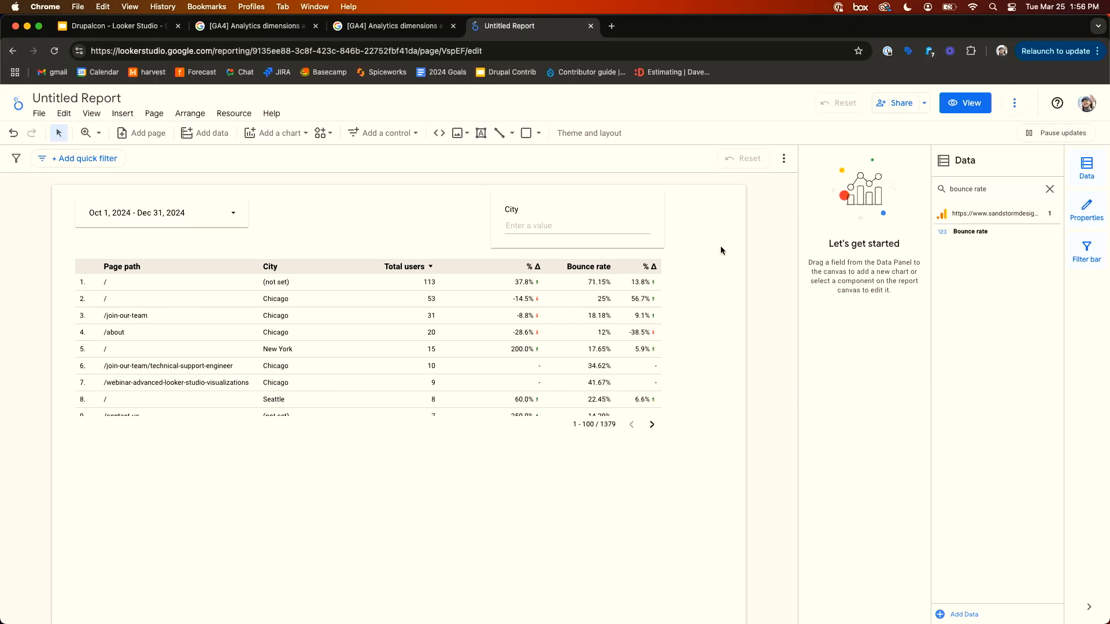
pyautogui.click(949, 109)
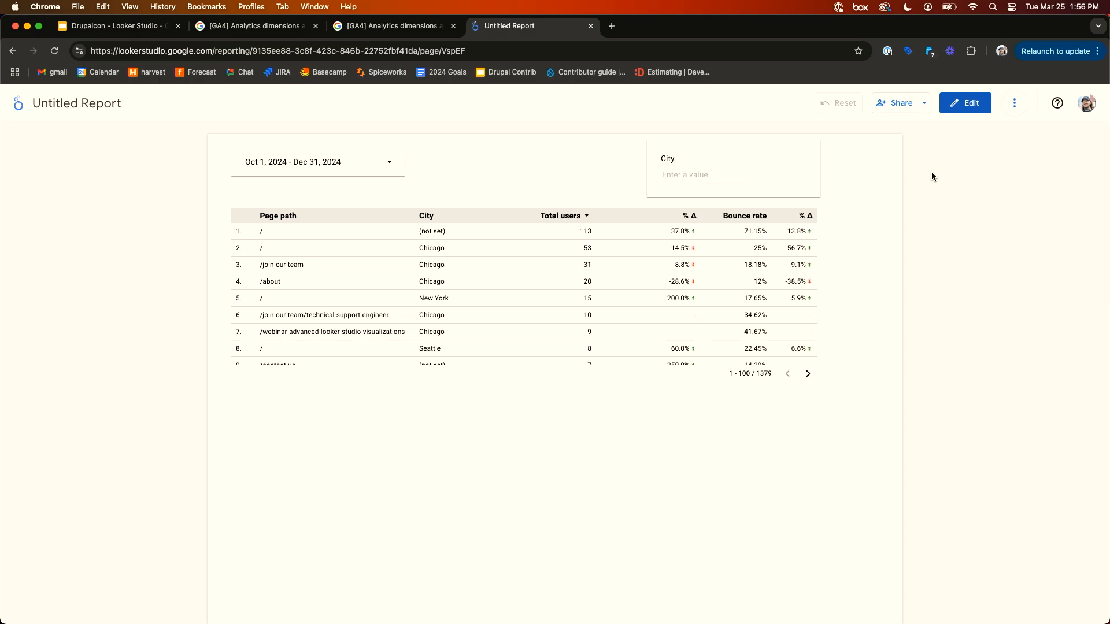
# - Filter the table by entering Chicago in the City input box
pyautogui.click(691, 178)
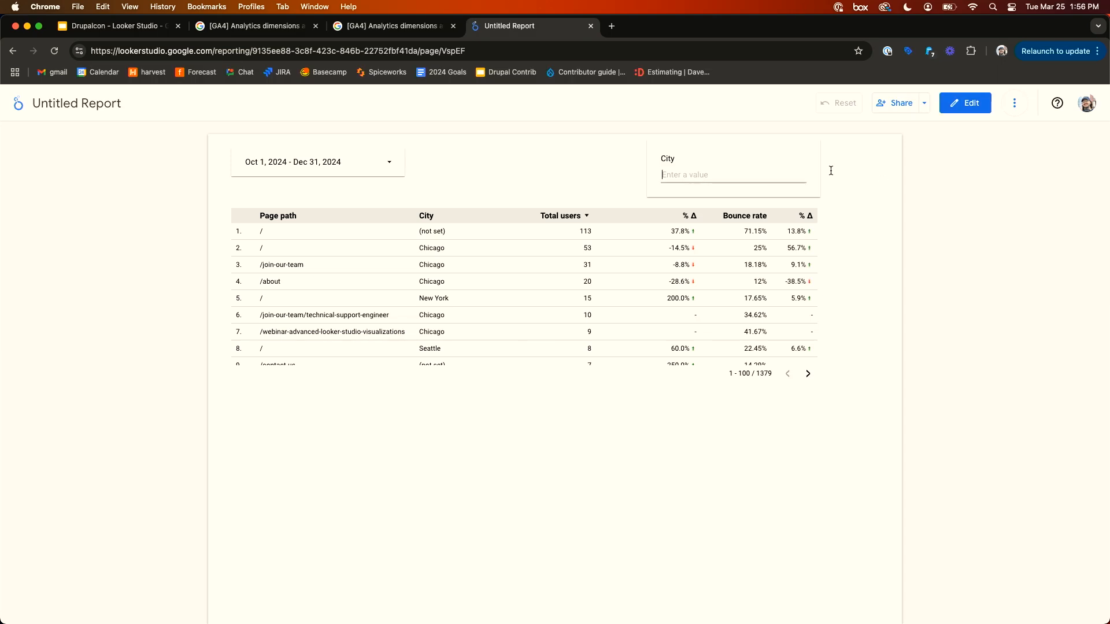
pyautogui.write('chicago')
pyautogui.press('Return')
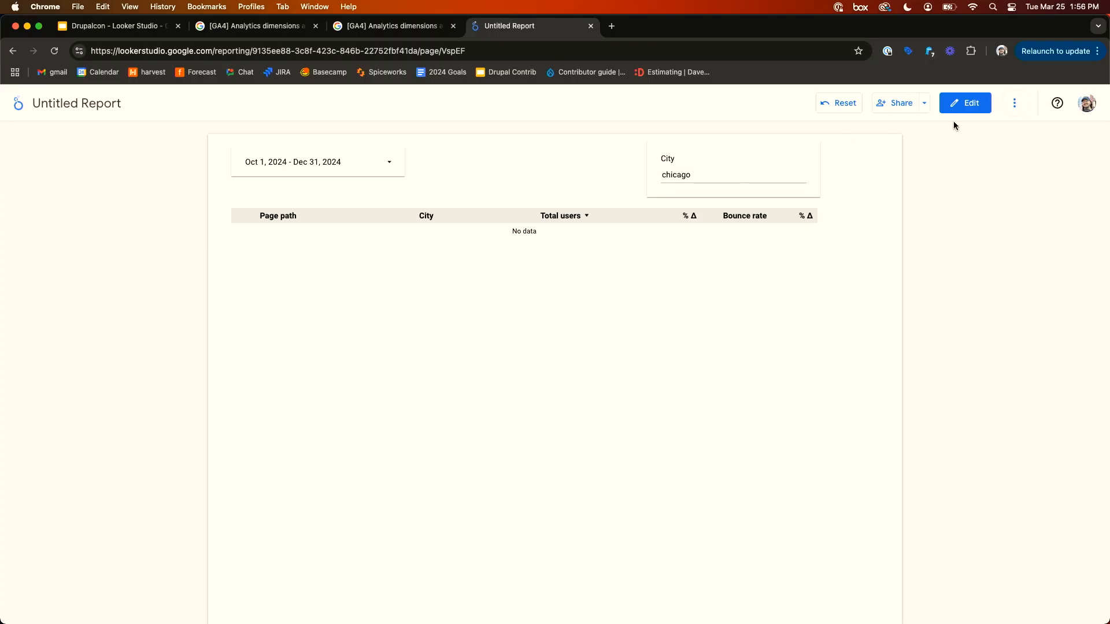
pyautogui.doubleClick(734, 181)
pyautogui.write('Chicago')
pyautogui.press('Return')
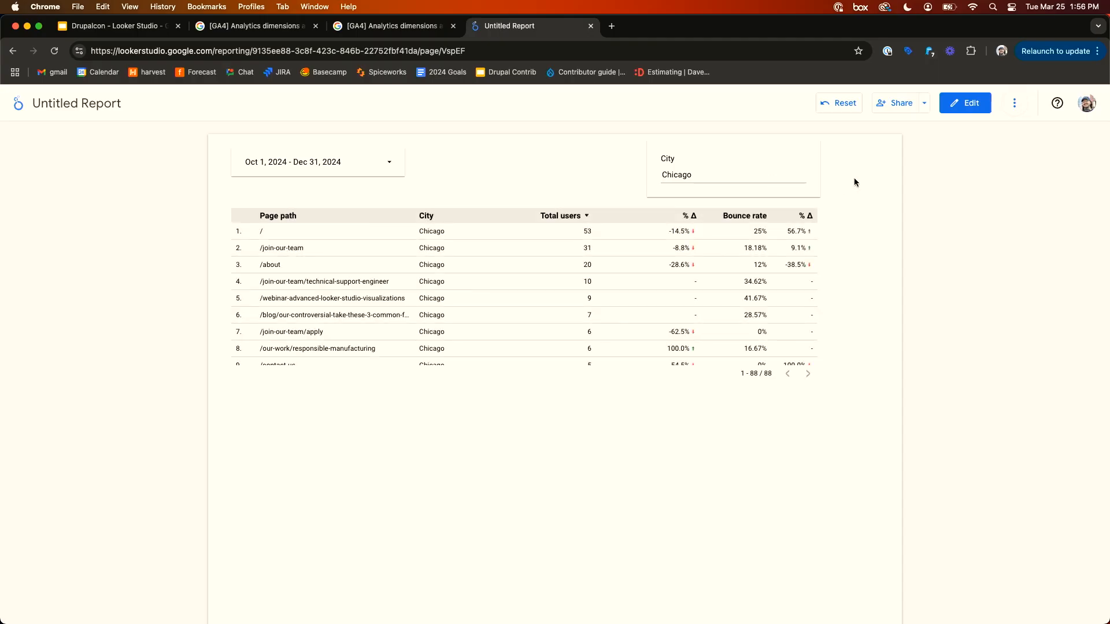
# - Replace the City input box value with Atlanta
pyautogui.scroll(-3, 585, 252)
pyautogui.scroll(3, 584, 255)
pyautogui.doubleClick(699, 172)
pyautogui.press('BackSpace')
pyautogui.write('Atlanta')
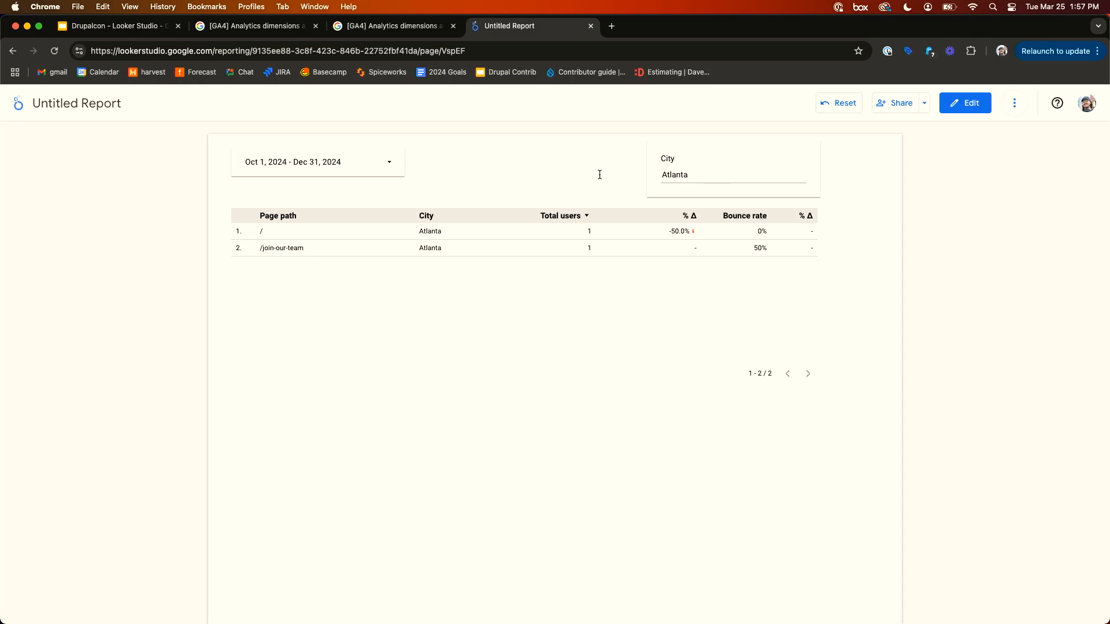
# - Clear the City input box and return to edit mode
pyautogui.doubleClick(684, 174)
pyautogui.press('BackSpace')
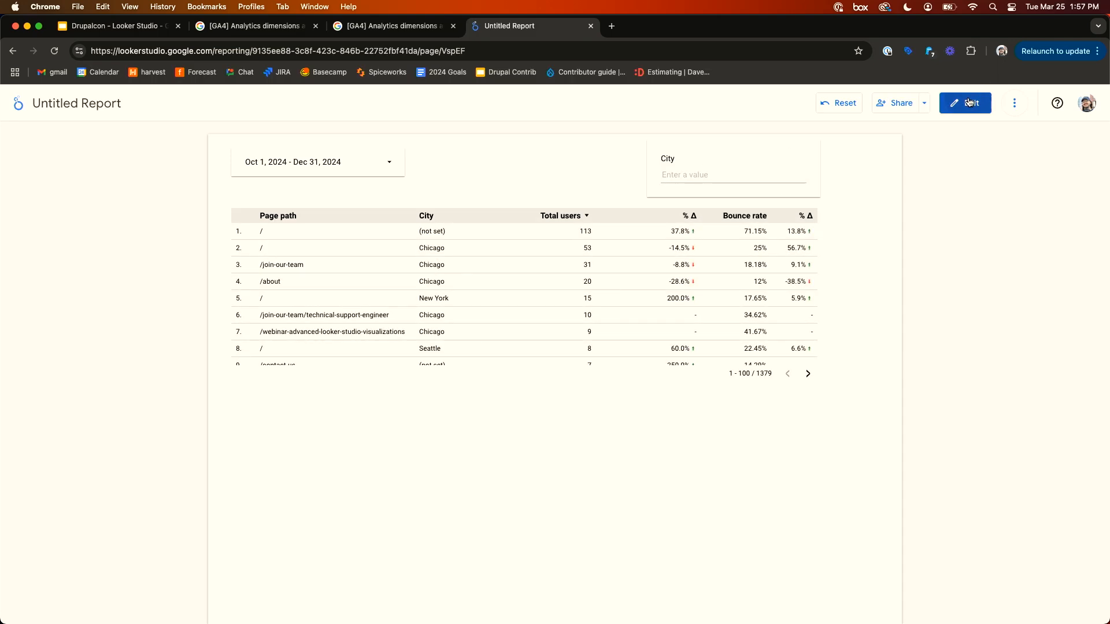
pyautogui.click(969, 103)
# - Set the City input box's search type to Contains and switch to view mode
pyautogui.click(639, 212)
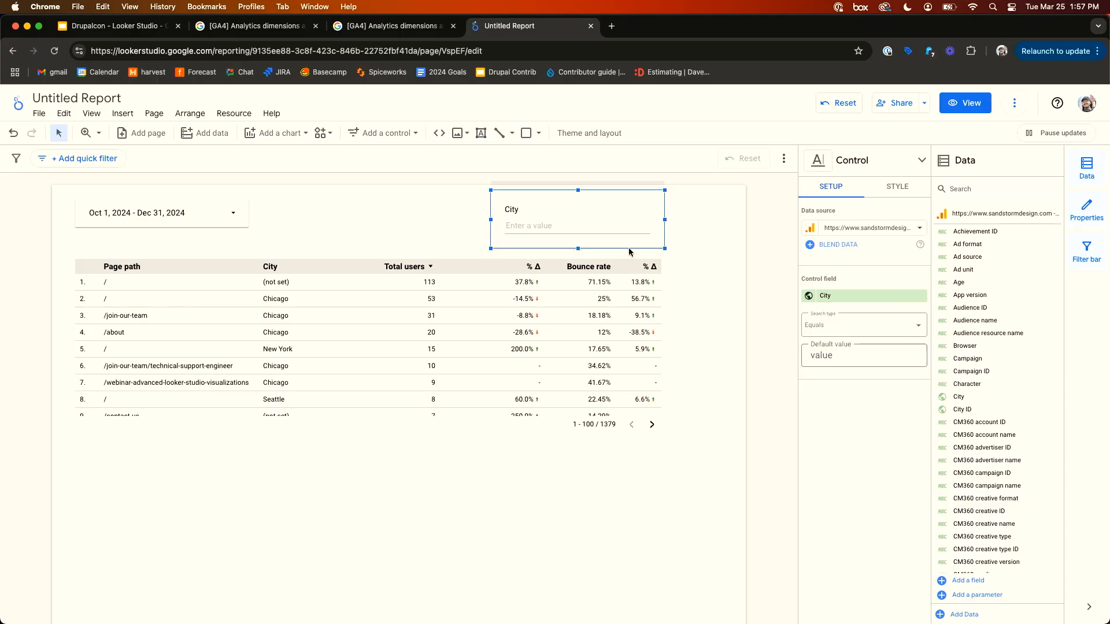
pyautogui.click(859, 330)
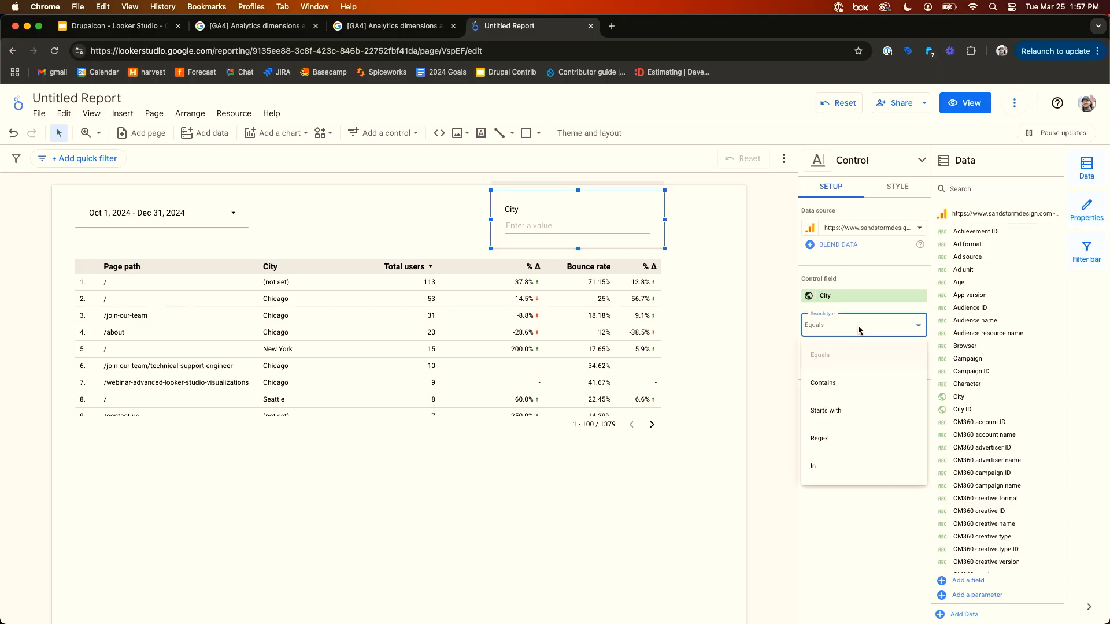
pyautogui.click(859, 387)
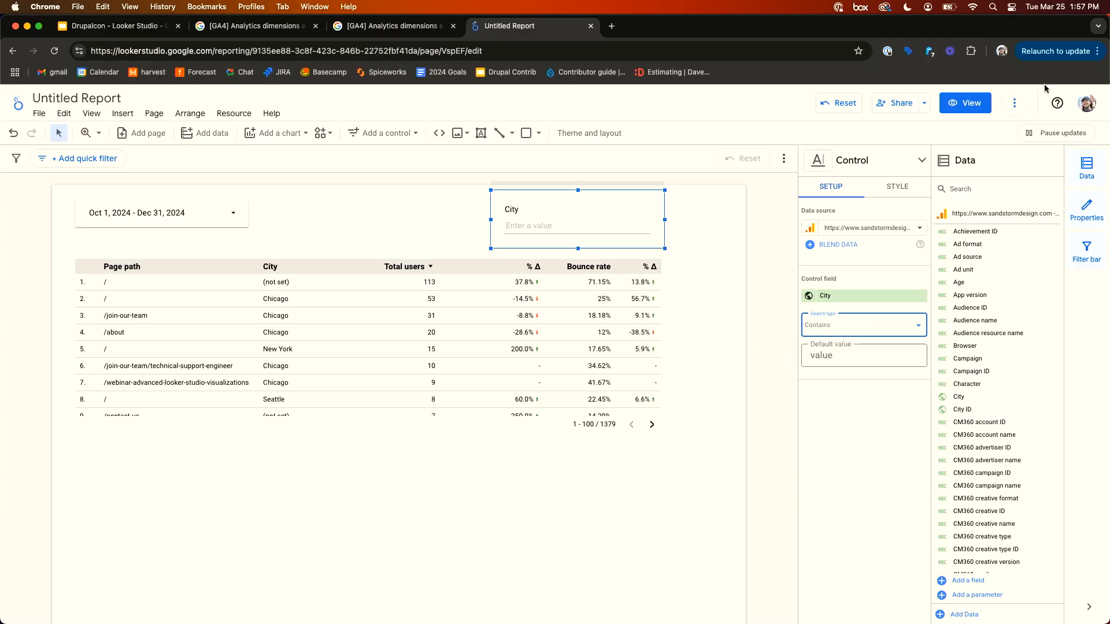
pyautogui.click(760, 252)
pyautogui.click(965, 103)
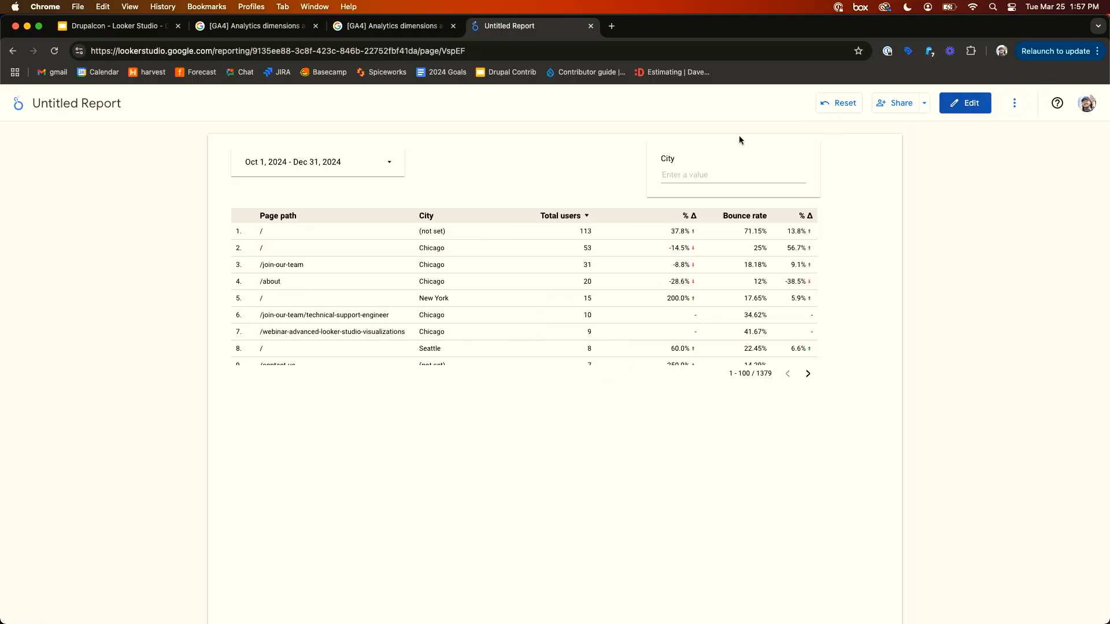
# - Enter chi in the City input box
pyautogui.click(705, 173)
pyautogui.write('chi')
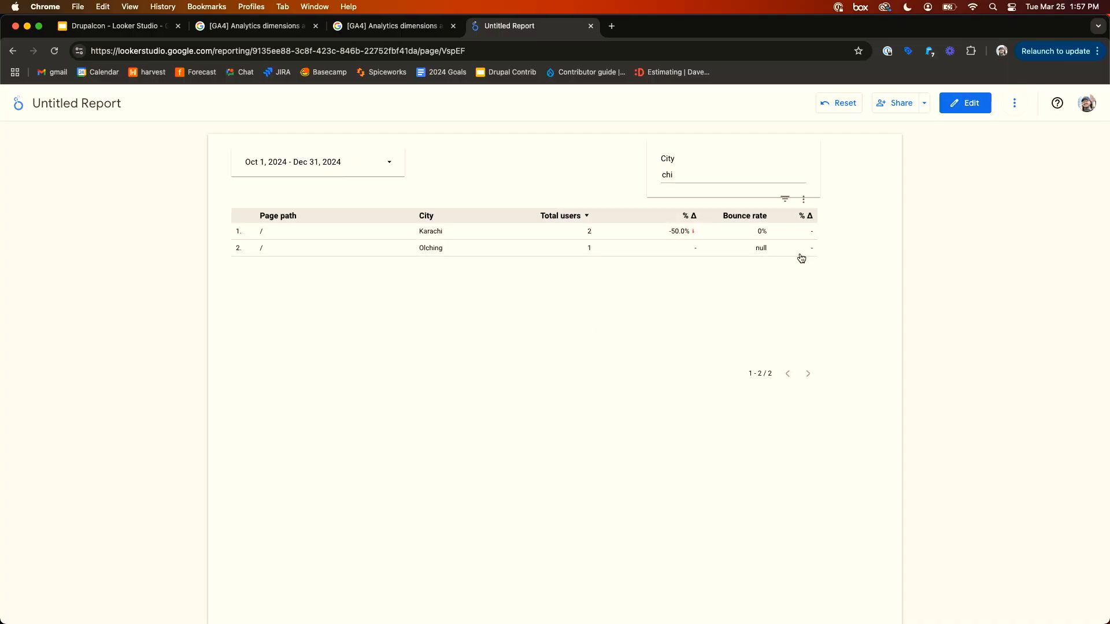
# - Enter Chicago in the City input box and return to edit mode
pyautogui.doubleClick(692, 174)
pyautogui.write('cago')
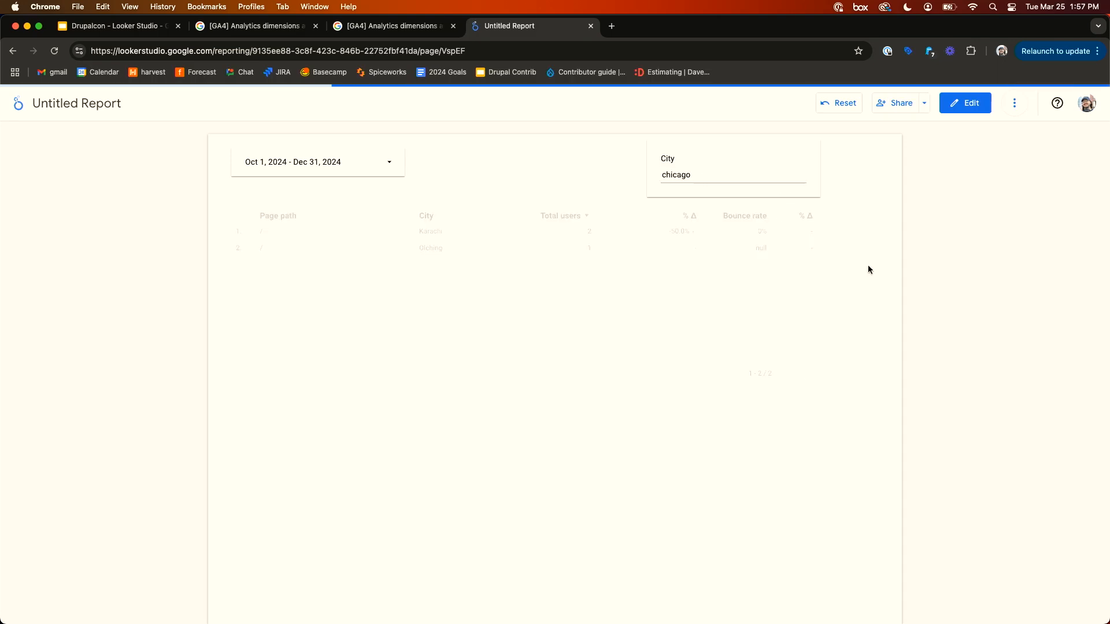
pyautogui.doubleClick(752, 181)
pyautogui.write('Chic')
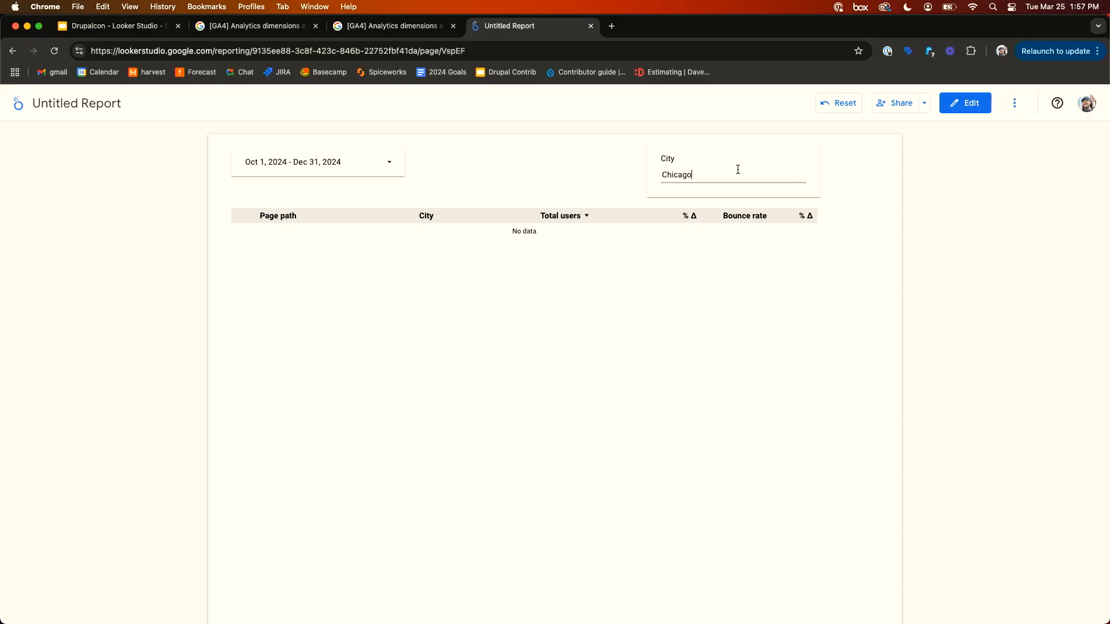
pyautogui.write('ago')
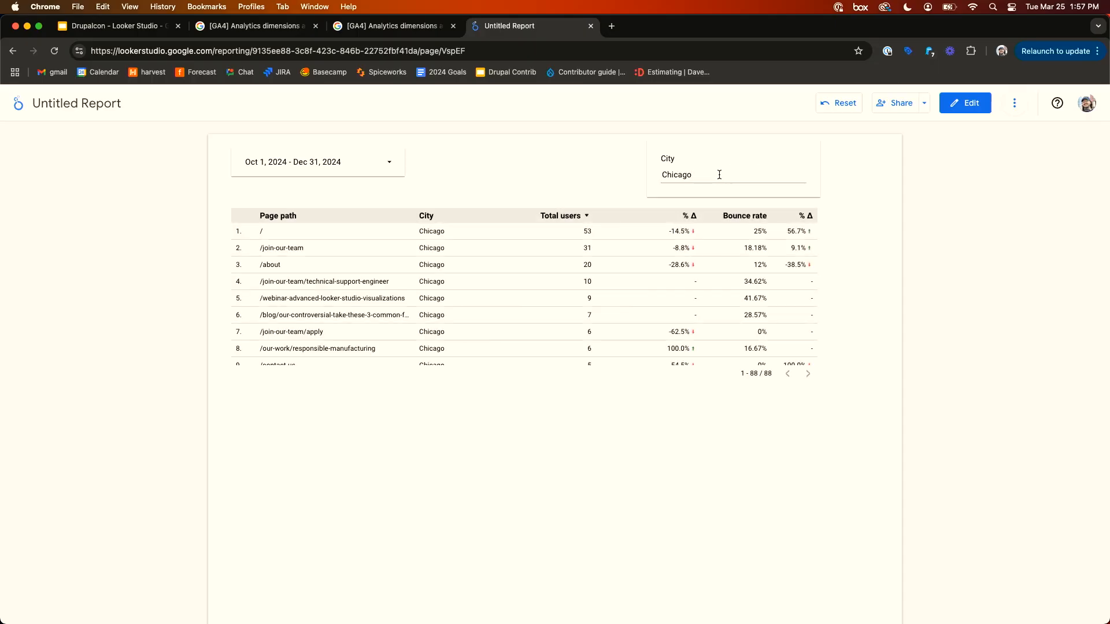
pyautogui.click(974, 106)
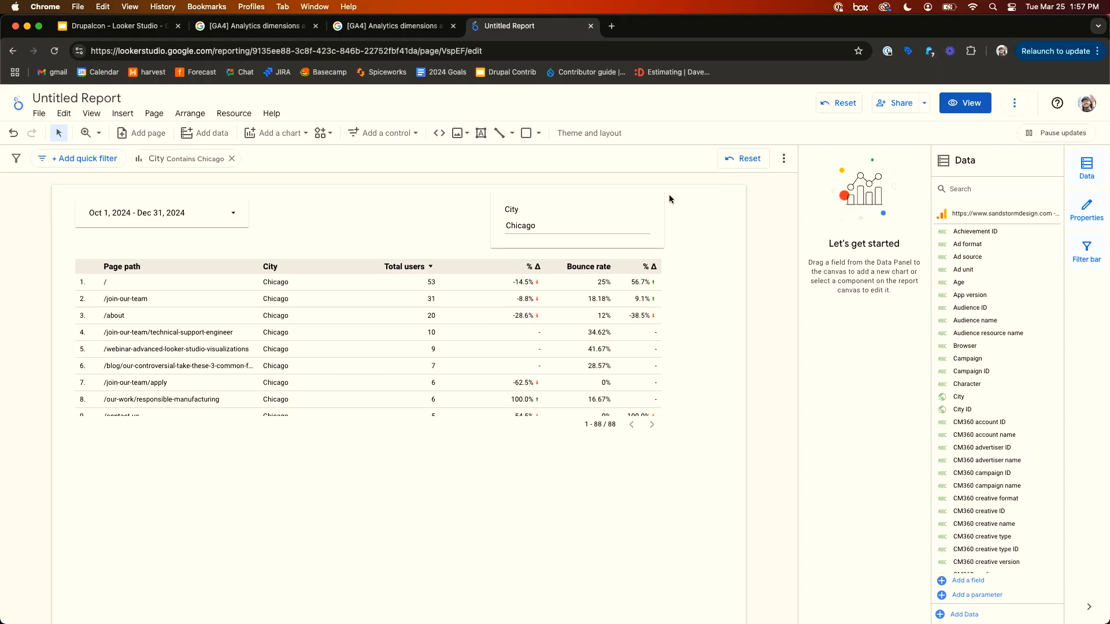
# - Replace the input box's control field with the Page path dimension
pyautogui.click(642, 197)
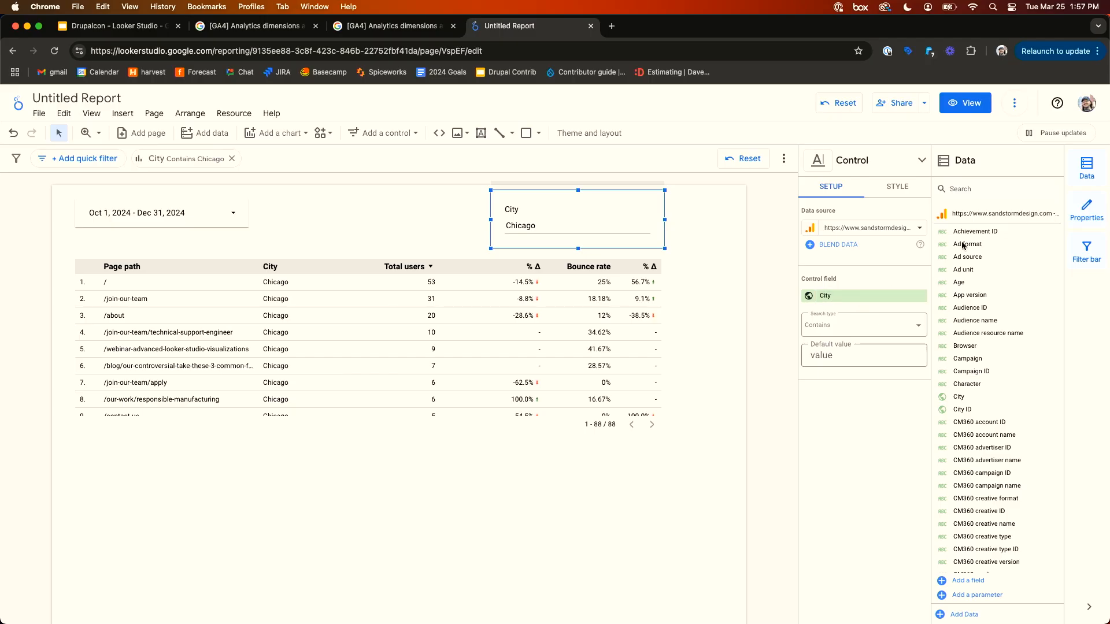
pyautogui.click(984, 188)
pyautogui.write('page path')
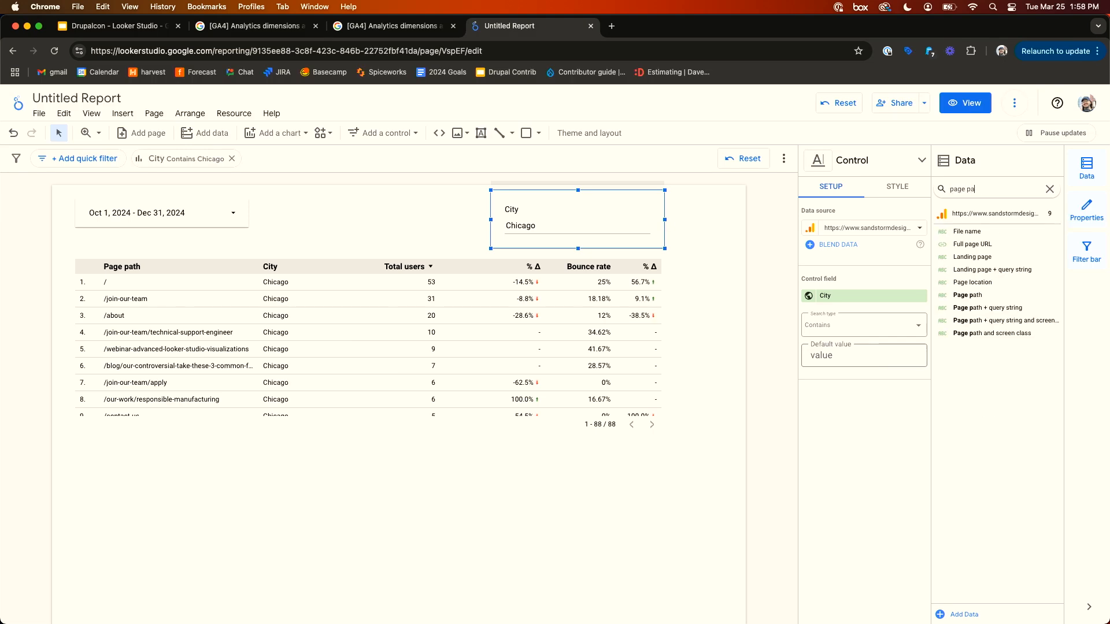
pyautogui.moveTo(983, 295); pyautogui.dragTo(844, 302)
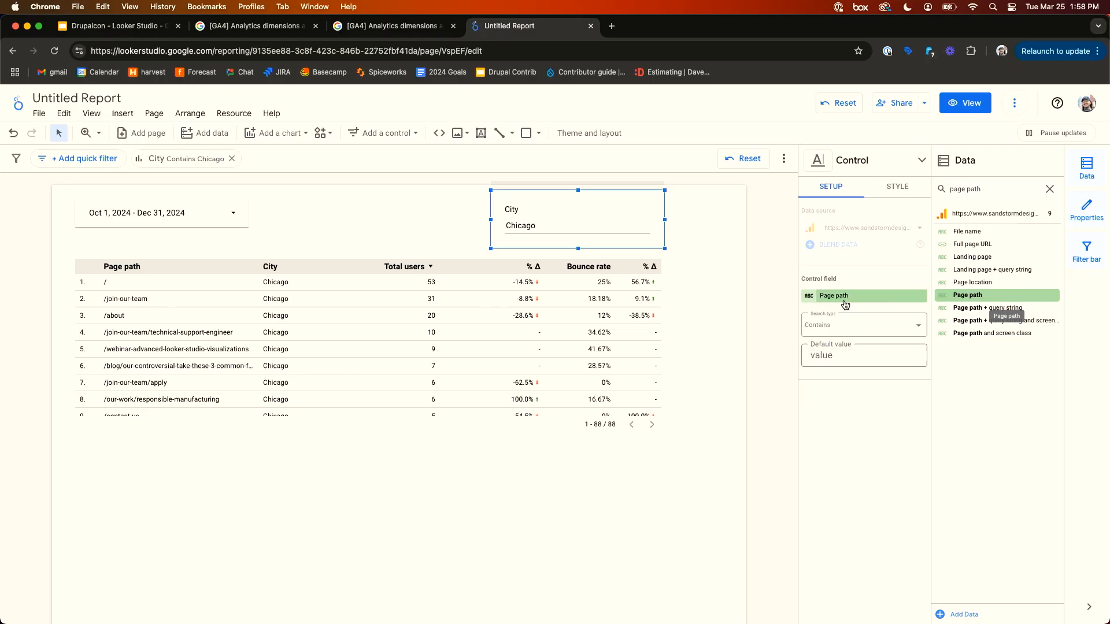
# - Enter join in the Page path input box to filter the table
pyautogui.doubleClick(539, 227)
pyautogui.write('join')
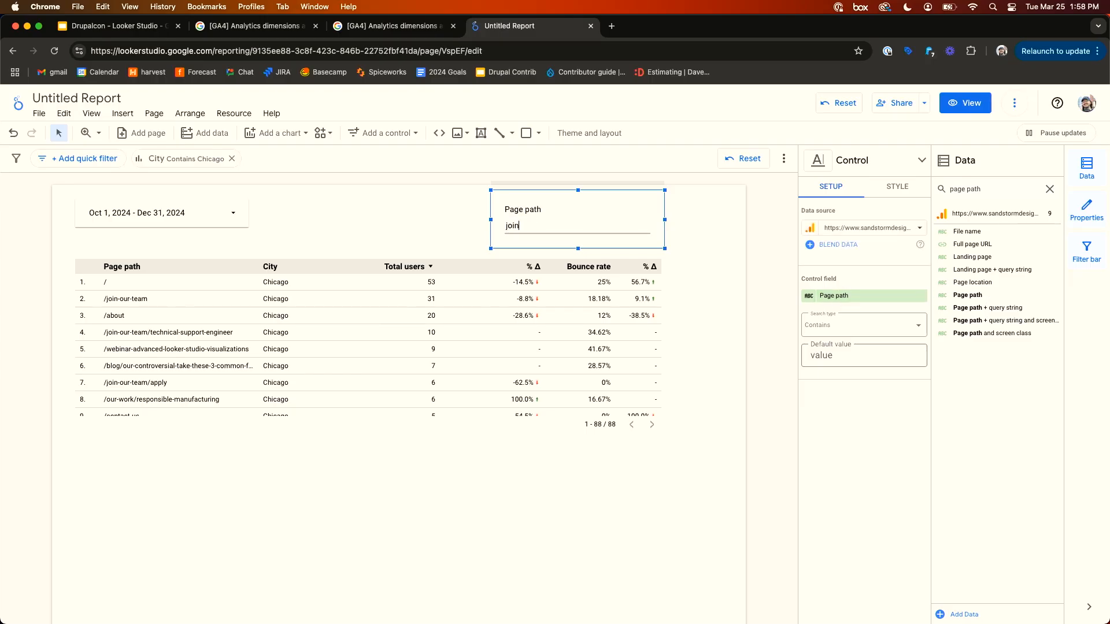
pyautogui.press('Return')
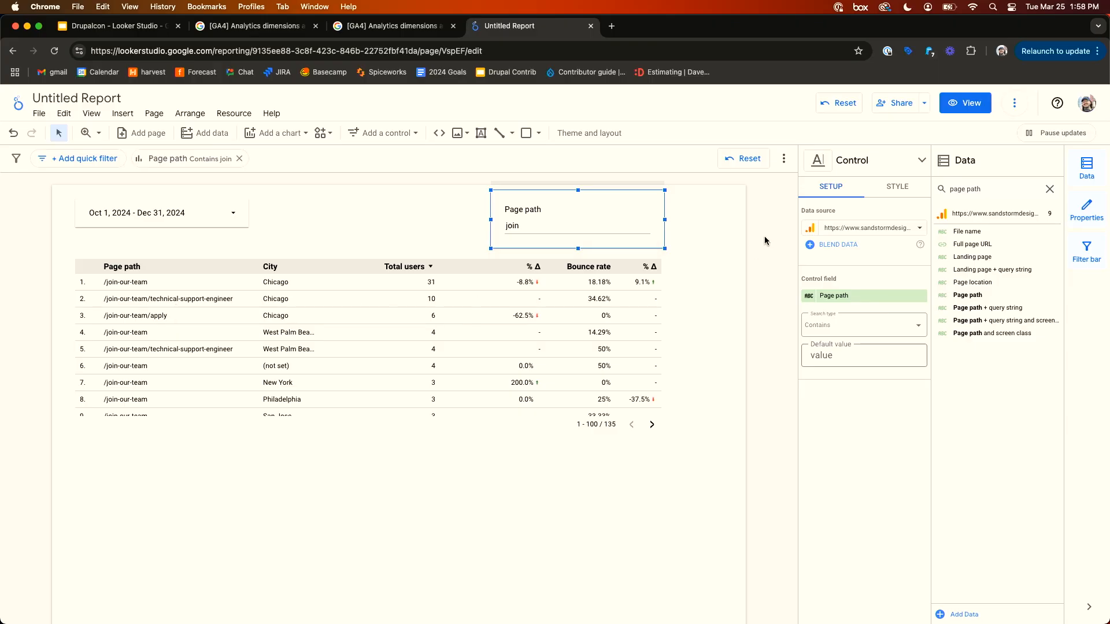
# - Clear the Page path input box, preview the report in view mode and return to edit mode
pyautogui.doubleClick(580, 221)
pyautogui.press('BackSpace')
pyautogui.press('Return')
pyautogui.click(974, 111)
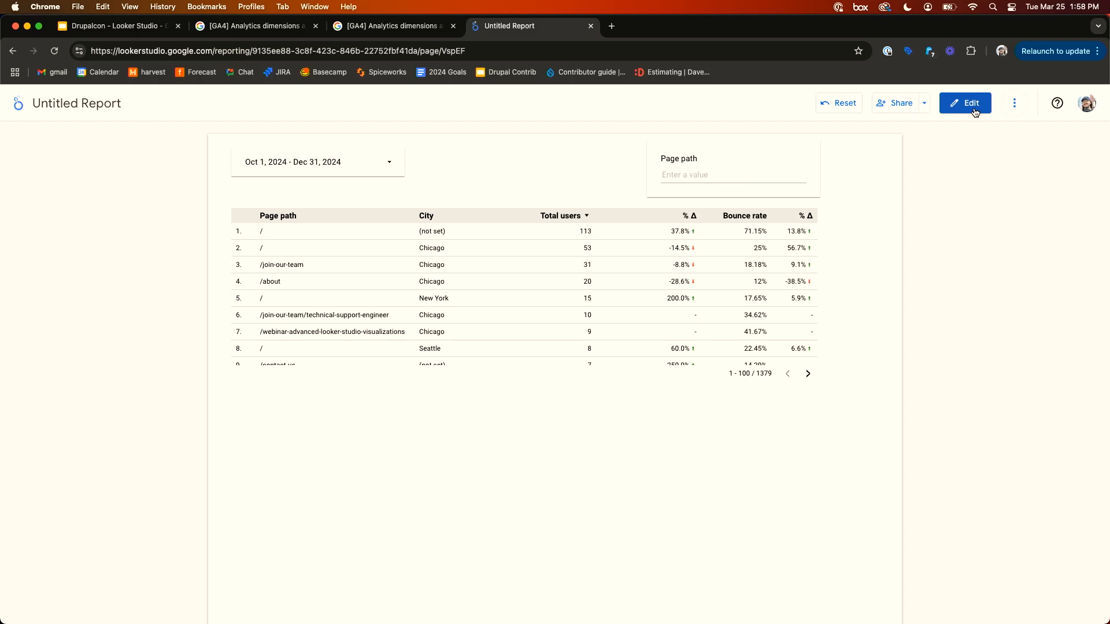
pyautogui.click(975, 111)
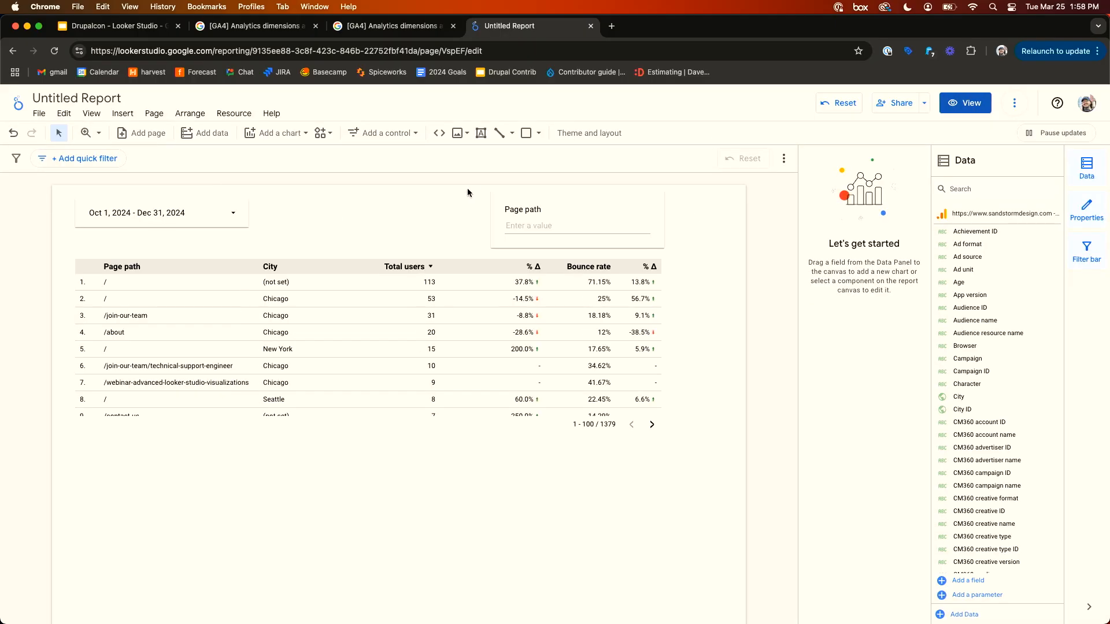
# - Add a table filter named chicago that includes rows where City is equal to Chicago
pyautogui.click(442, 343)
pyautogui.scroll(-5, 815, 463)
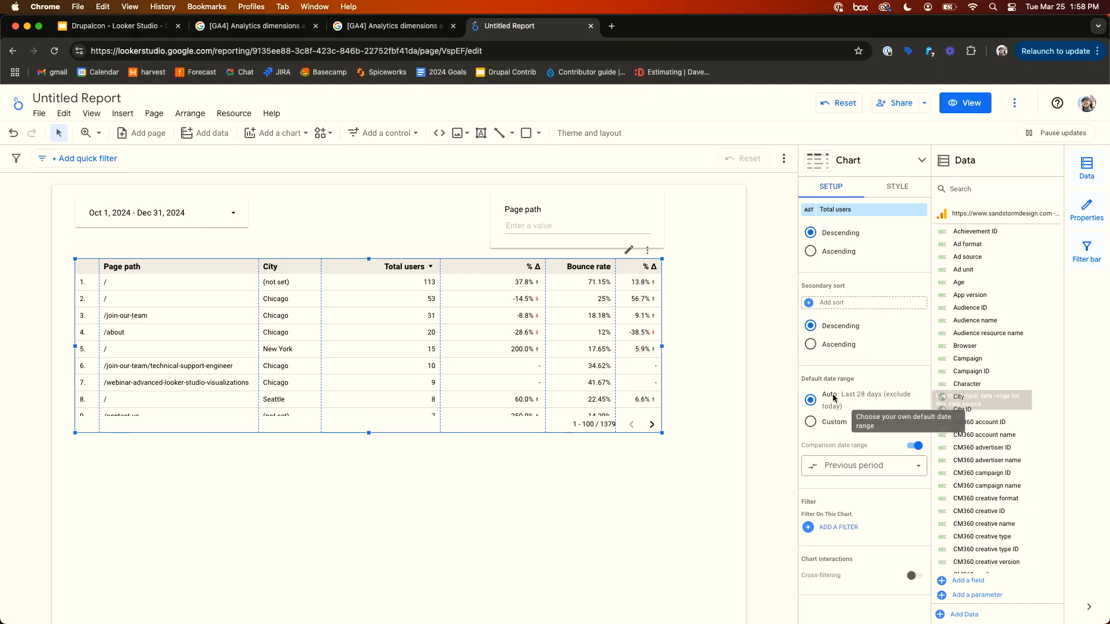
pyautogui.click(846, 531)
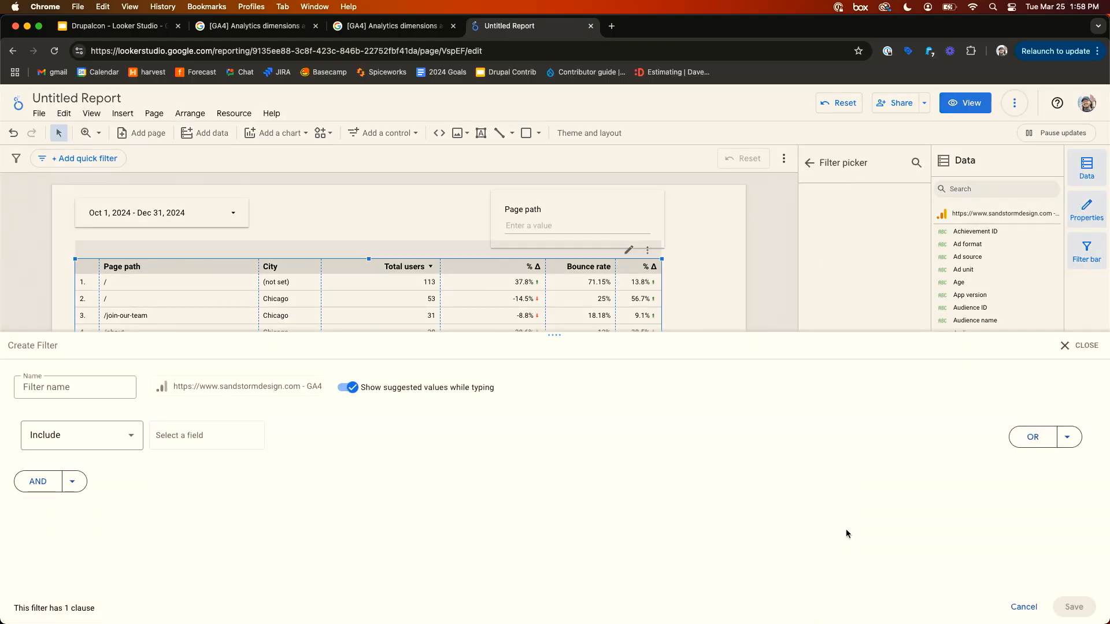
pyautogui.click(110, 433)
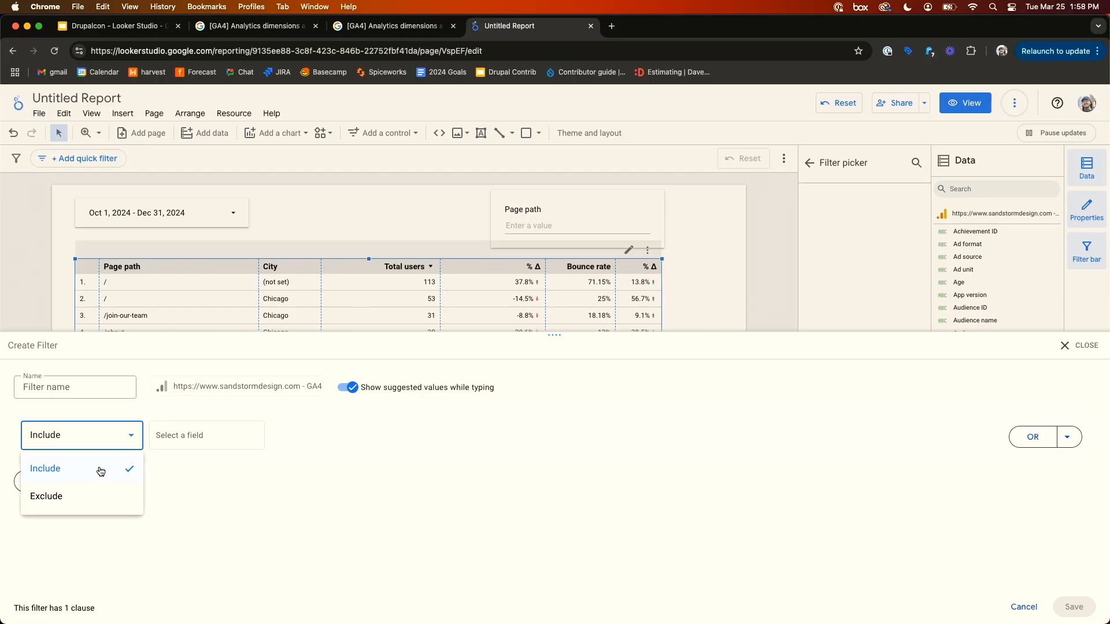
pyautogui.click(269, 487)
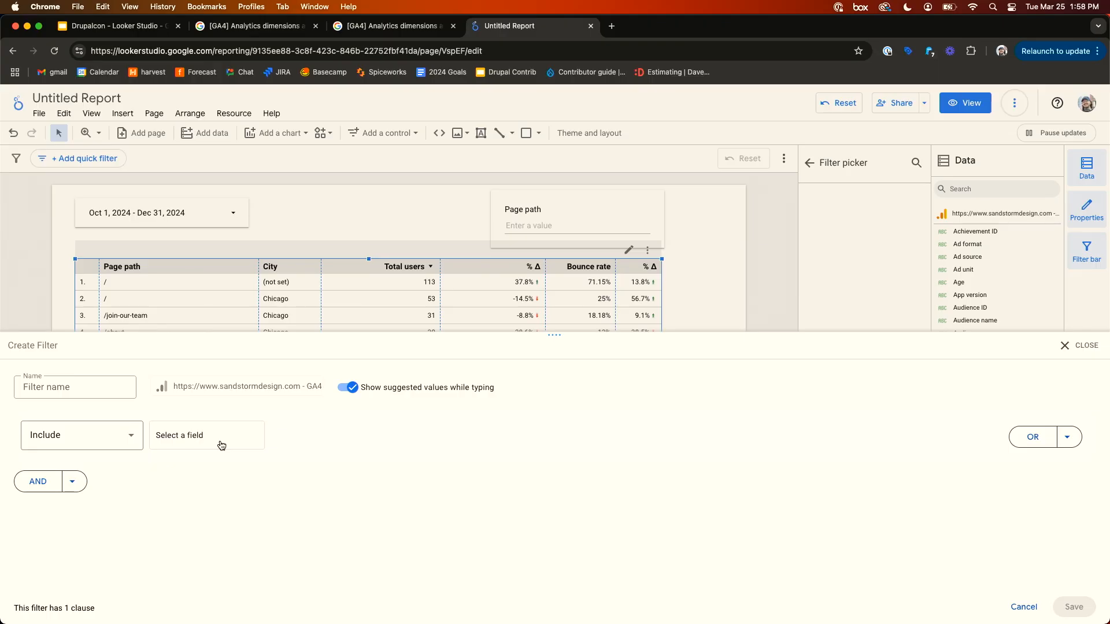
pyautogui.click(57, 392)
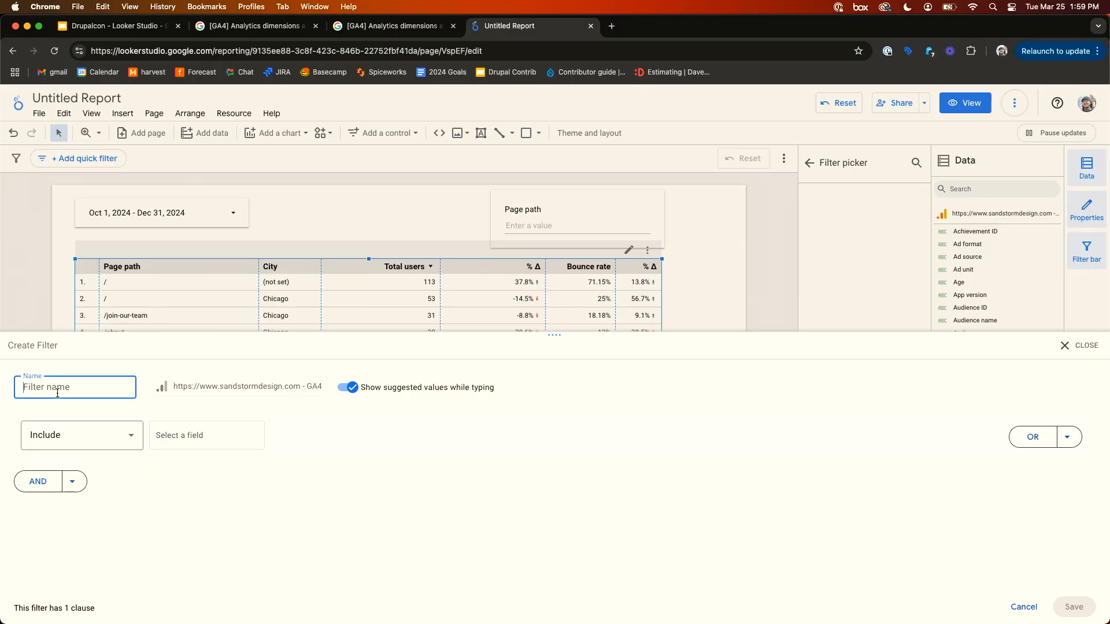
pyautogui.write('chicago')
pyautogui.click(211, 508)
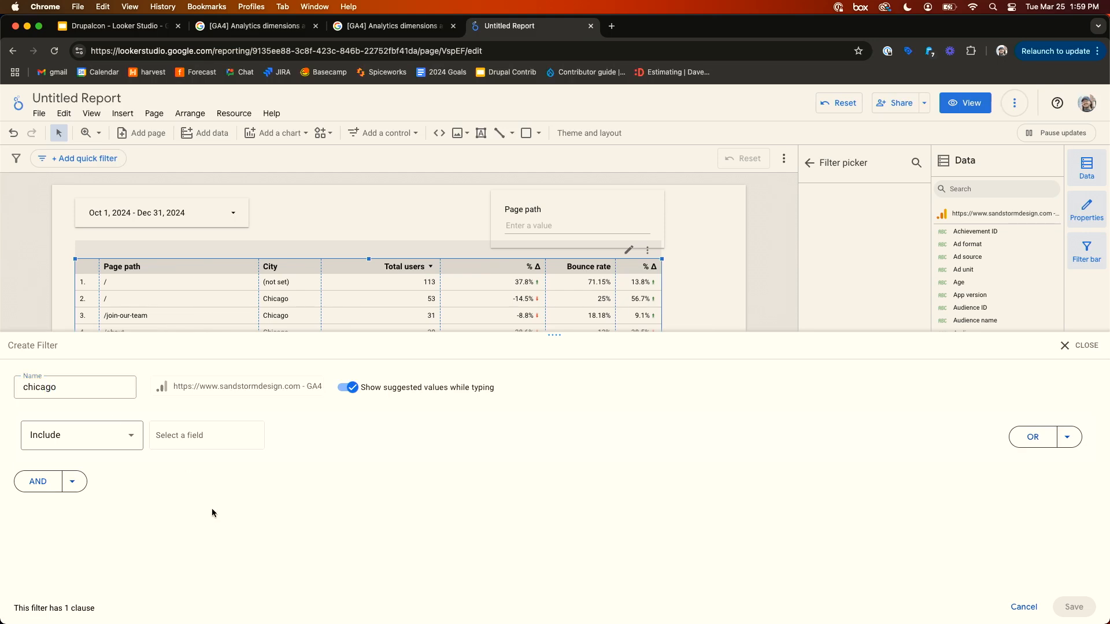
pyautogui.click(109, 434)
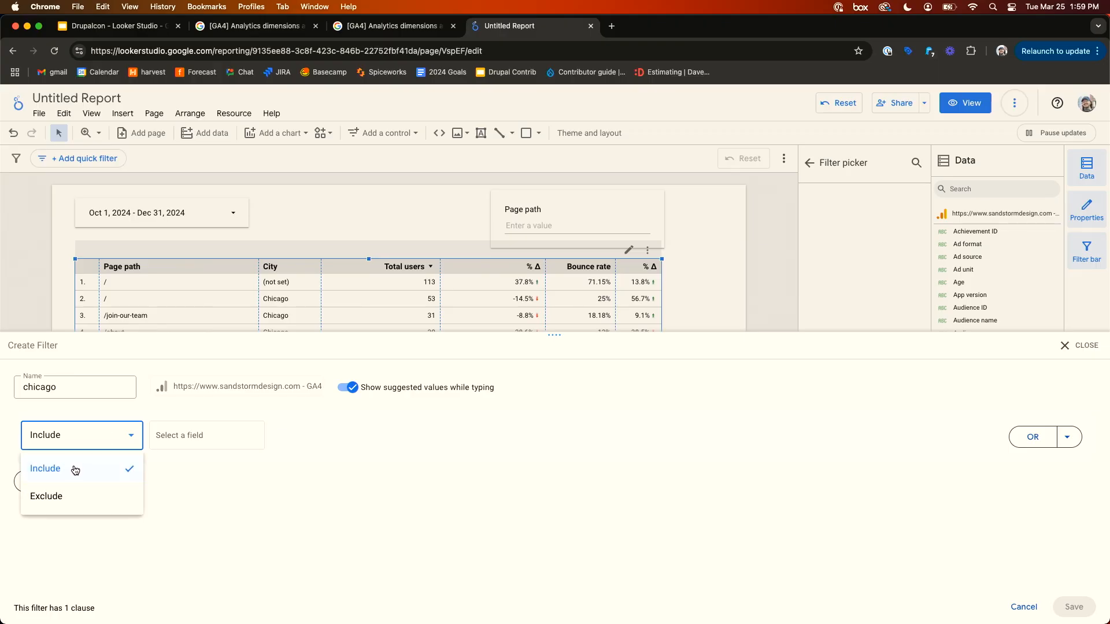
pyautogui.click(72, 474)
pyautogui.click(166, 450)
pyautogui.write('city')
pyautogui.click(197, 471)
pyautogui.click(354, 442)
pyautogui.click(345, 468)
pyautogui.click(473, 442)
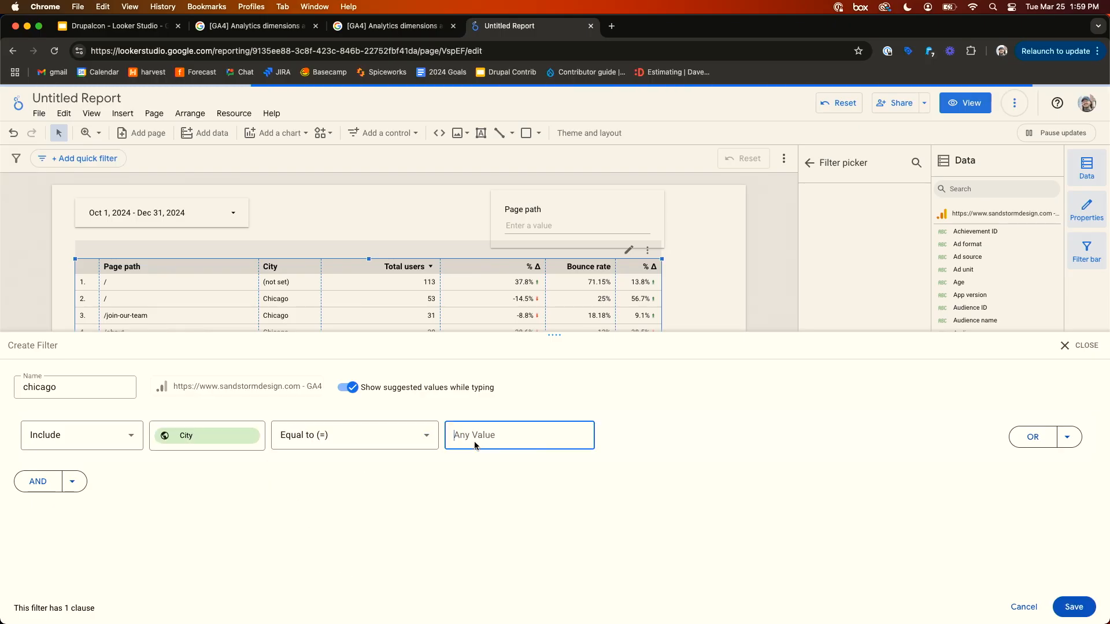
pyautogui.write('Chicago')
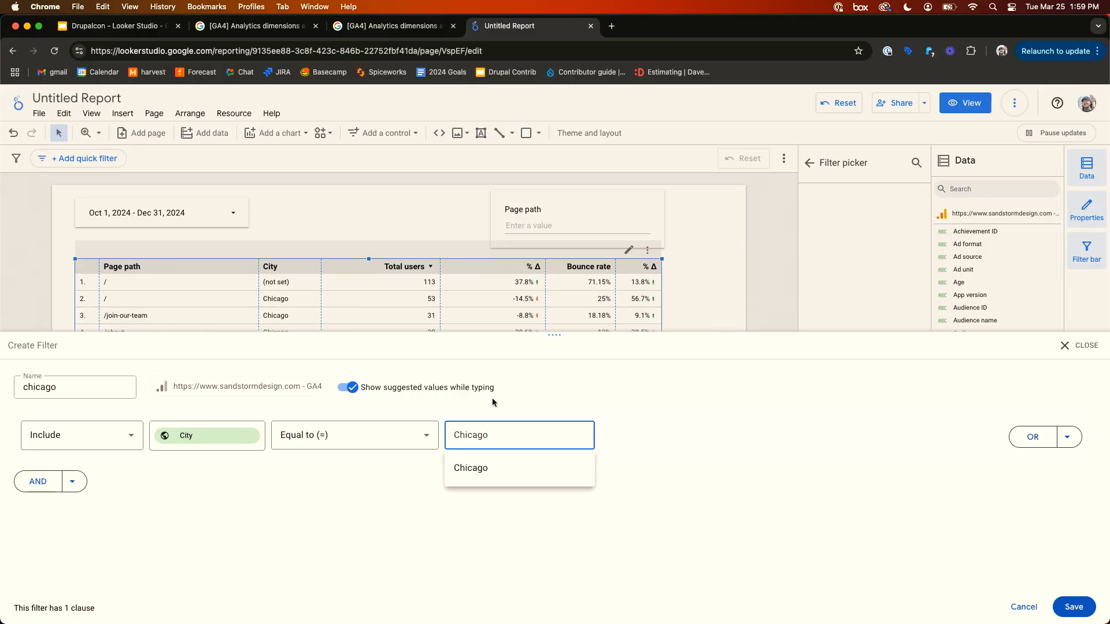
pyautogui.click(639, 406)
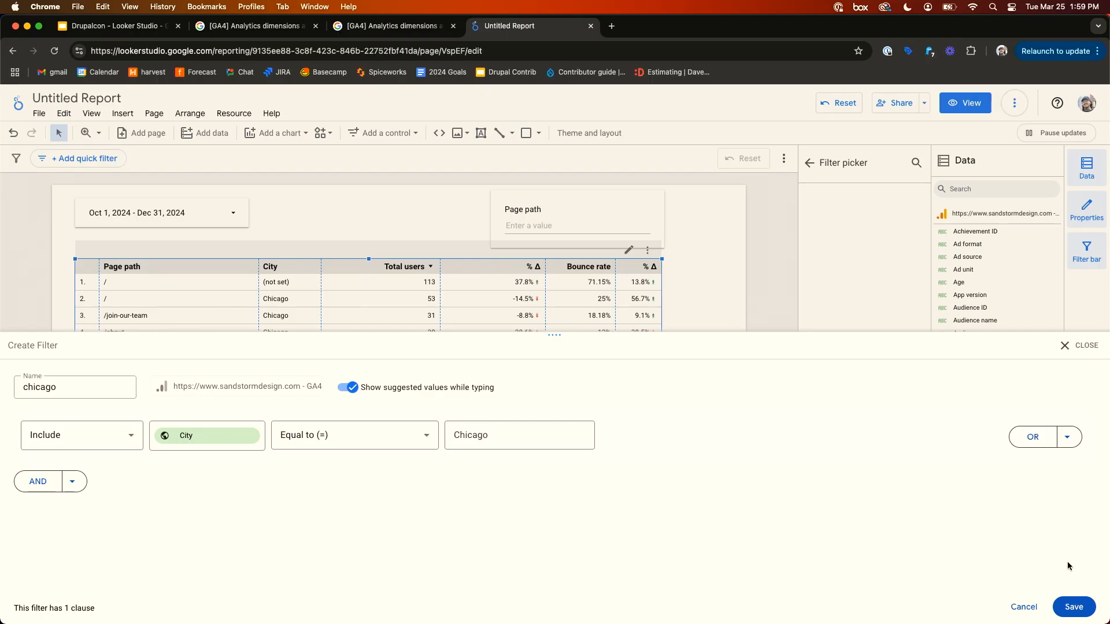
pyautogui.click(1073, 607)
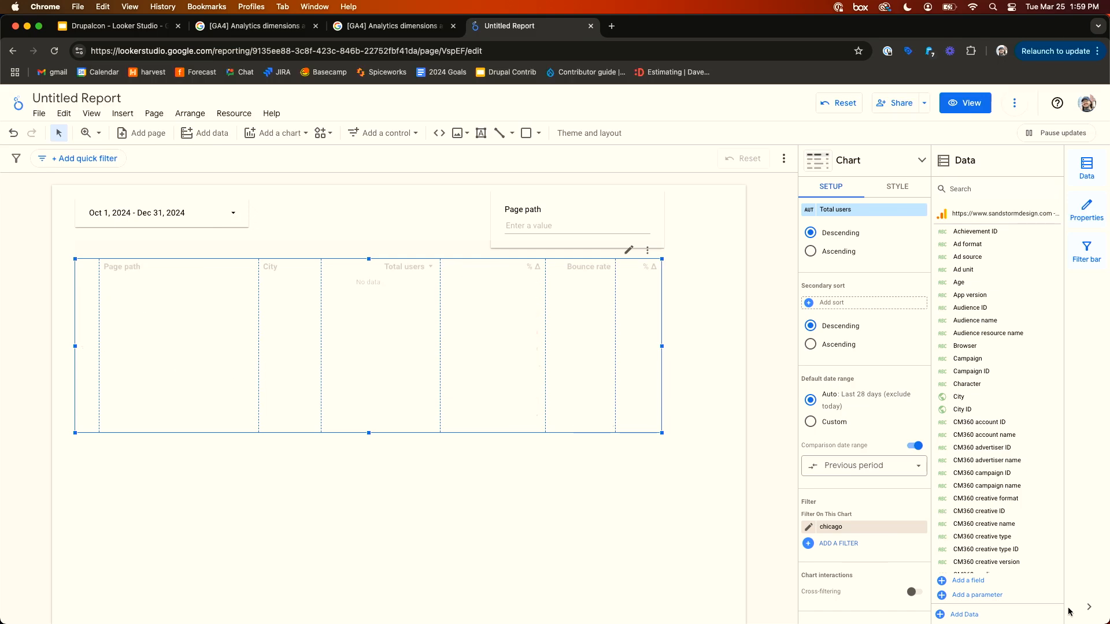
# - Edit the chicago filter to pick Chicago from the suggested values, turn off suggested values, and save
pyautogui.click(808, 528)
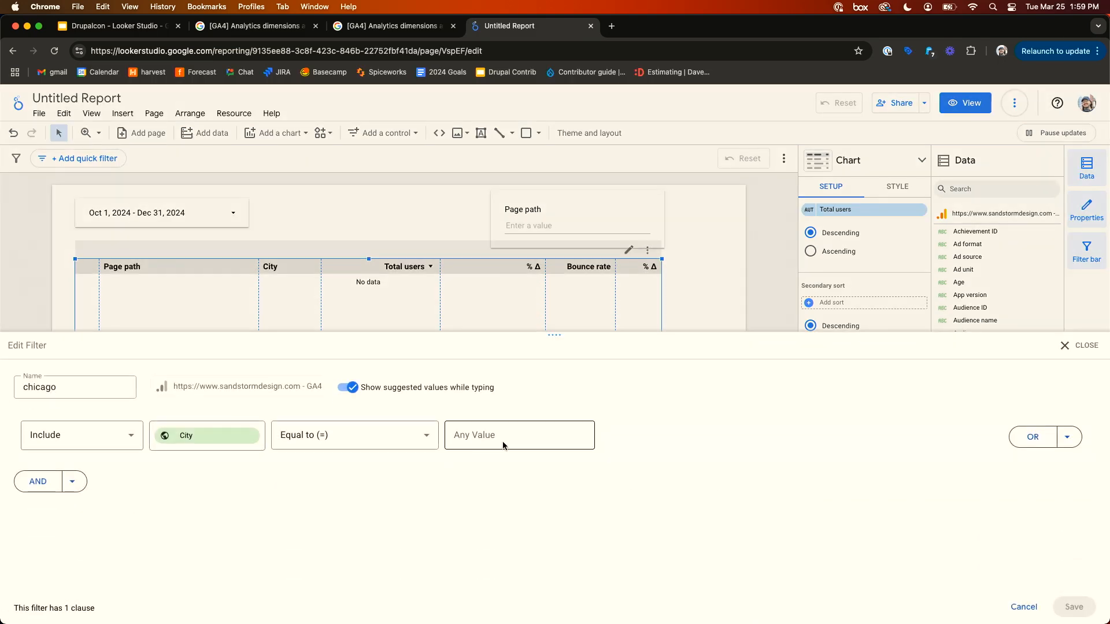
pyautogui.click(499, 437)
pyautogui.write('Chicago')
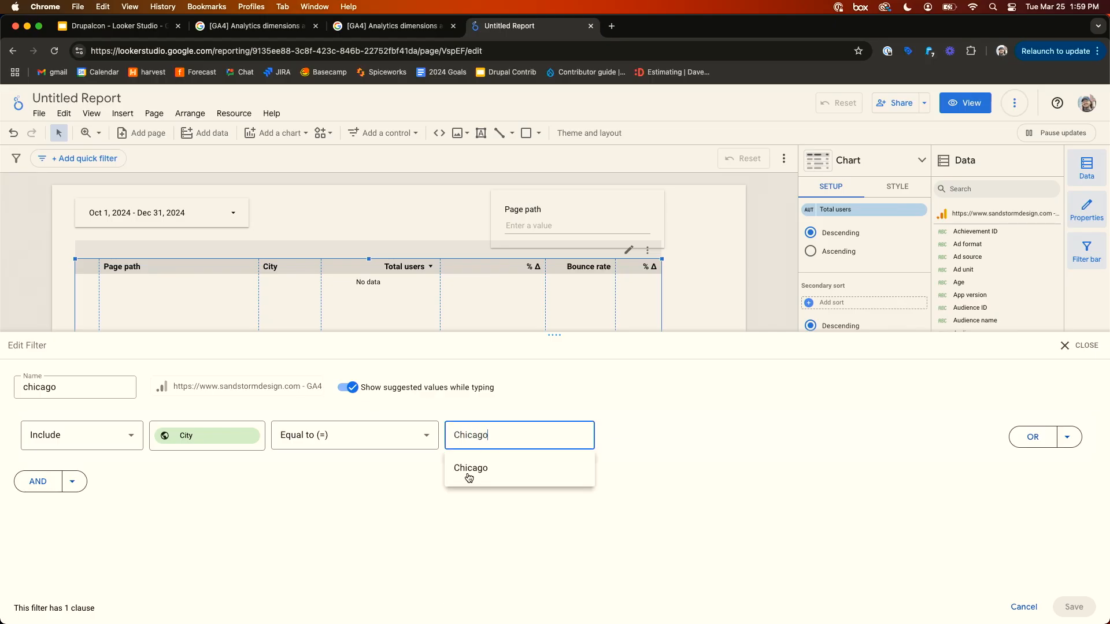
pyautogui.click(466, 478)
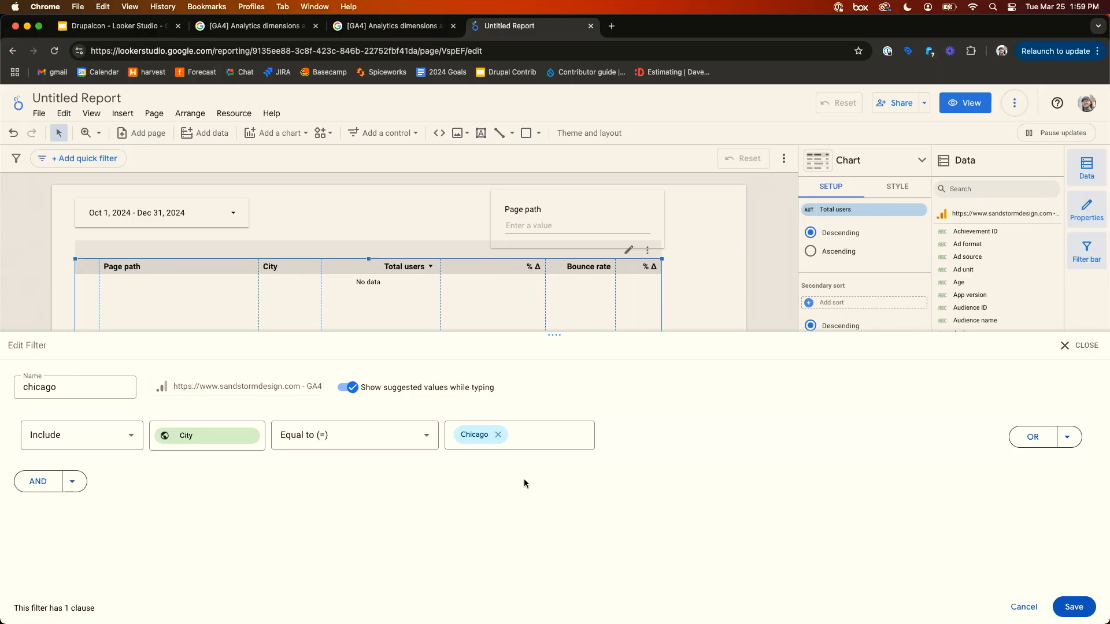
pyautogui.click(351, 392)
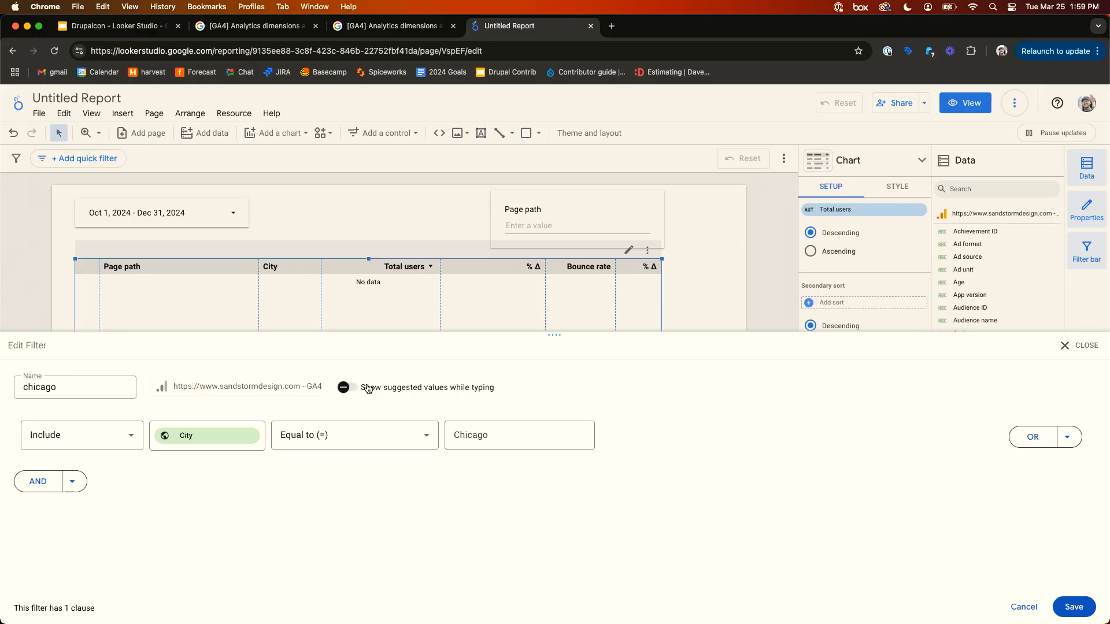
pyautogui.click(1073, 607)
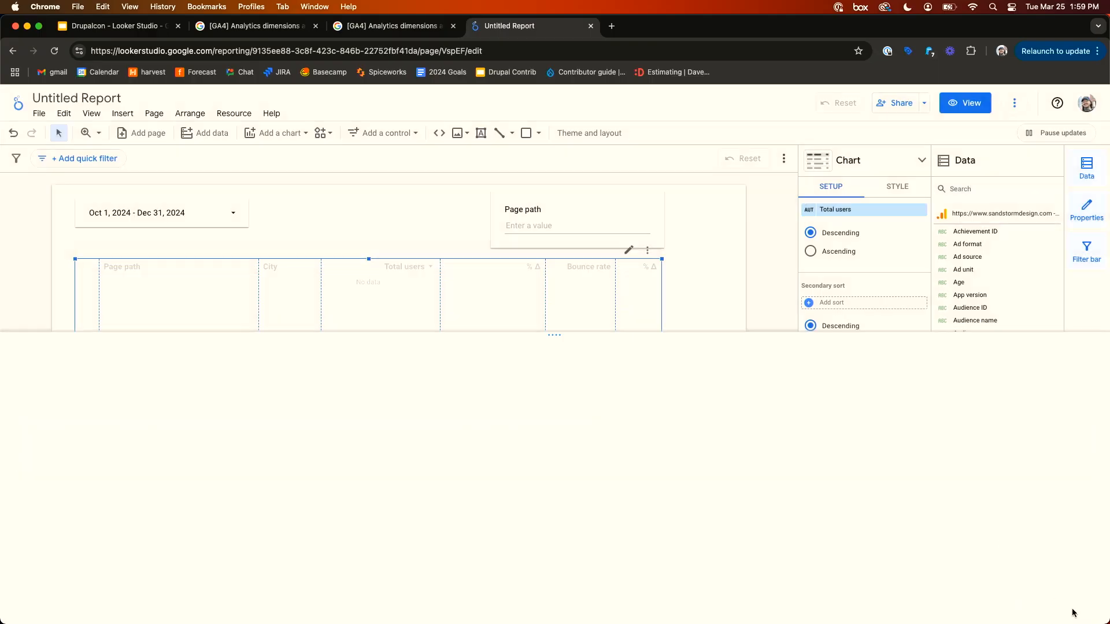
pyautogui.click(671, 459)
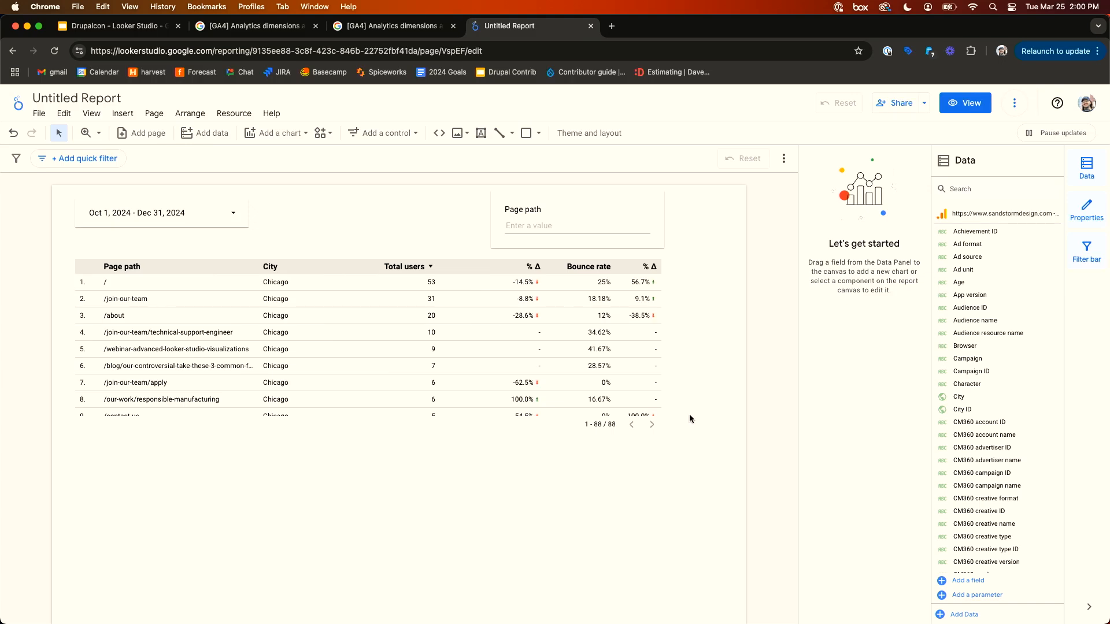
# - Move the table, the Page path input box and the date range control slightly lower on the canvas
pyautogui.moveTo(448, 359); pyautogui.dragTo(449, 384)
pyautogui.click(727, 309)
pyautogui.moveTo(585, 221); pyautogui.dragTo(583, 233)
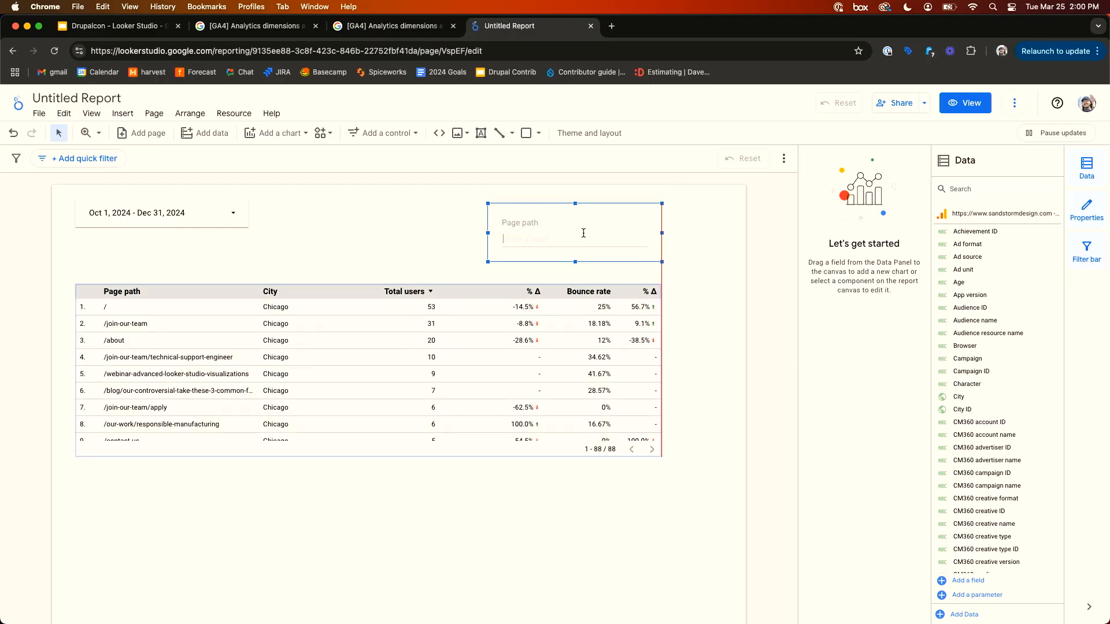
pyautogui.moveTo(219, 211); pyautogui.dragTo(212, 251)
pyautogui.click(385, 199)
pyautogui.click(389, 297)
pyautogui.click(394, 317)
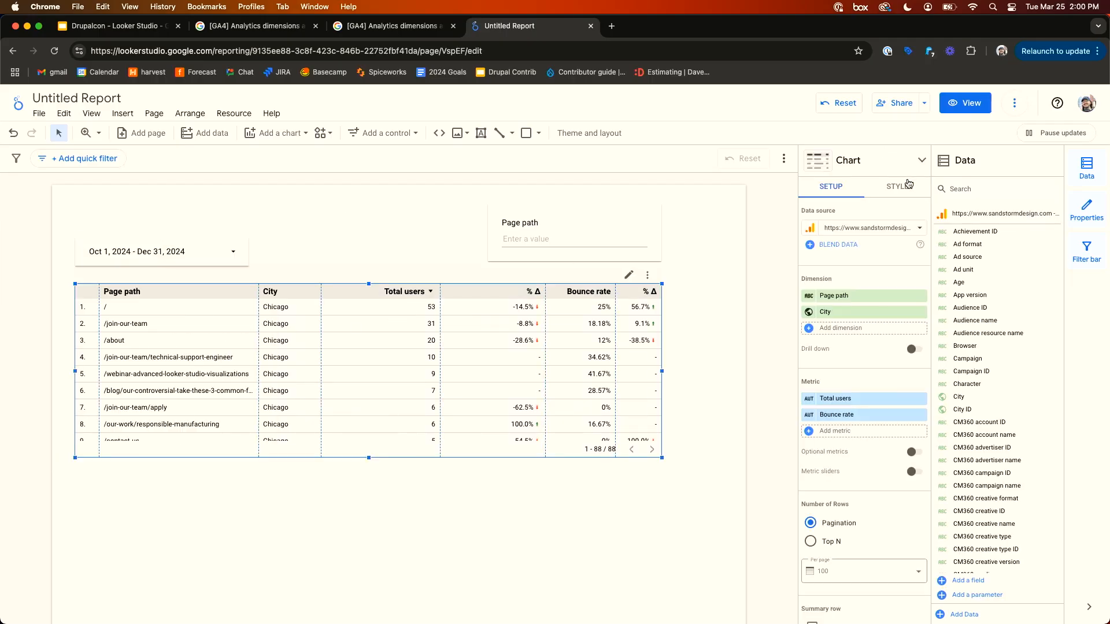
# - Review the table's Setup and Style property options
pyautogui.click(898, 186)
pyautogui.scroll(-10, 854, 370)
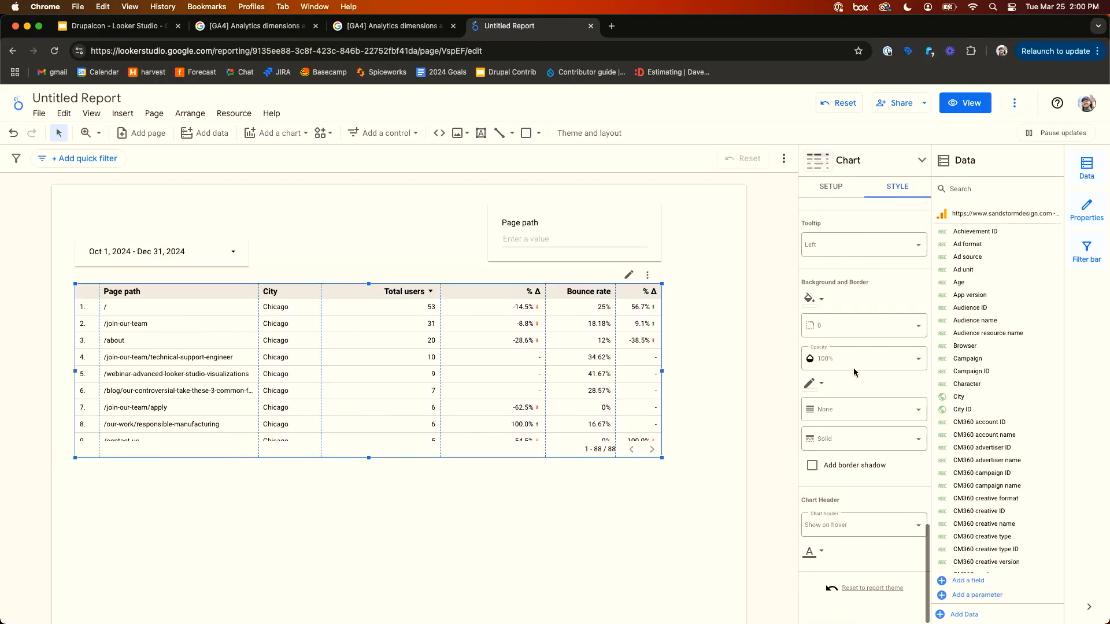
pyautogui.scroll(10, 855, 372)
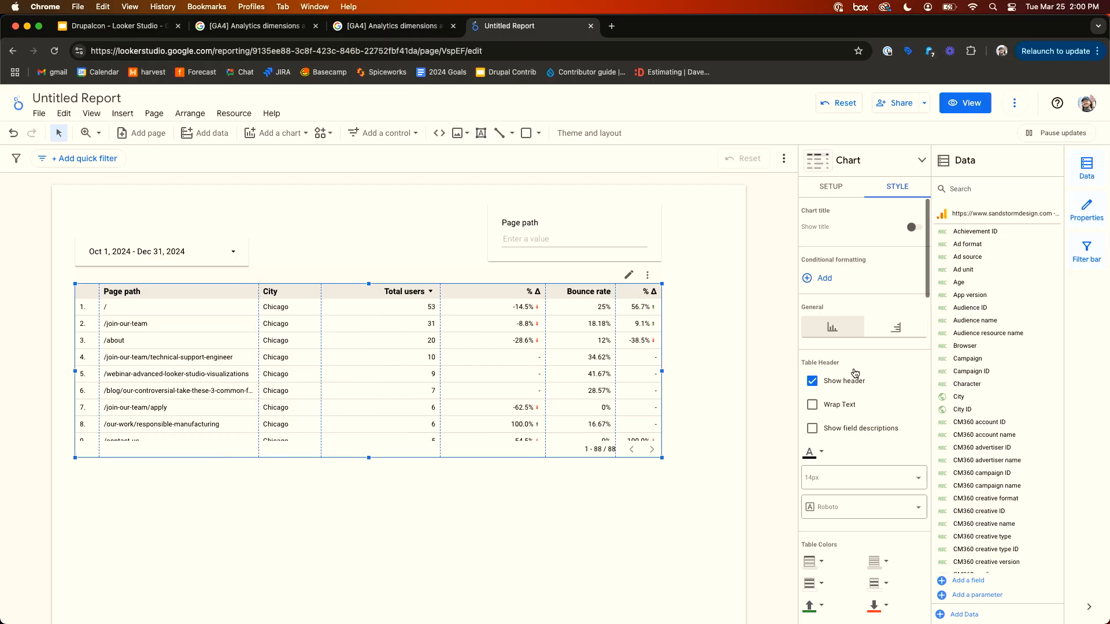
pyautogui.click(823, 193)
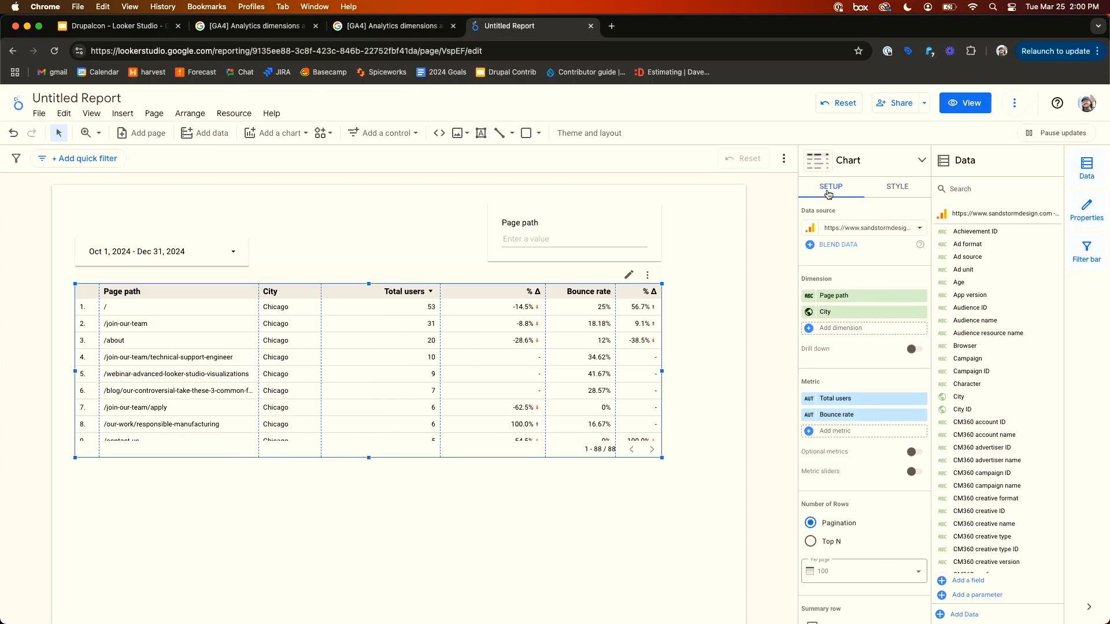
pyautogui.click(890, 189)
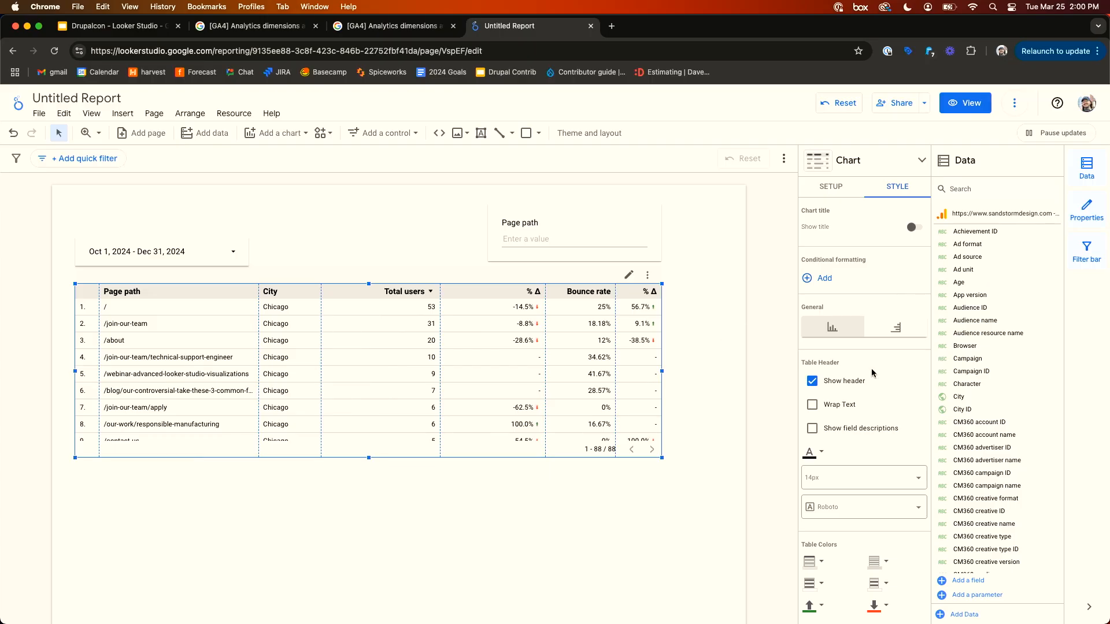
pyautogui.scroll(-2, 868, 358)
pyautogui.scroll(2, 844, 243)
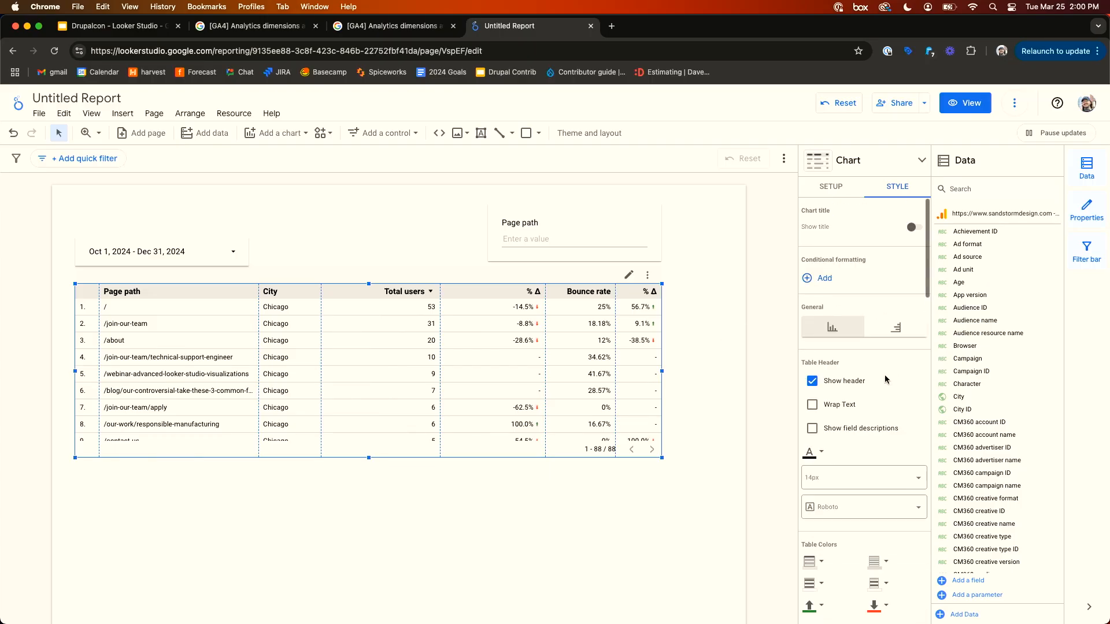
pyautogui.click(832, 198)
pyautogui.click(300, 213)
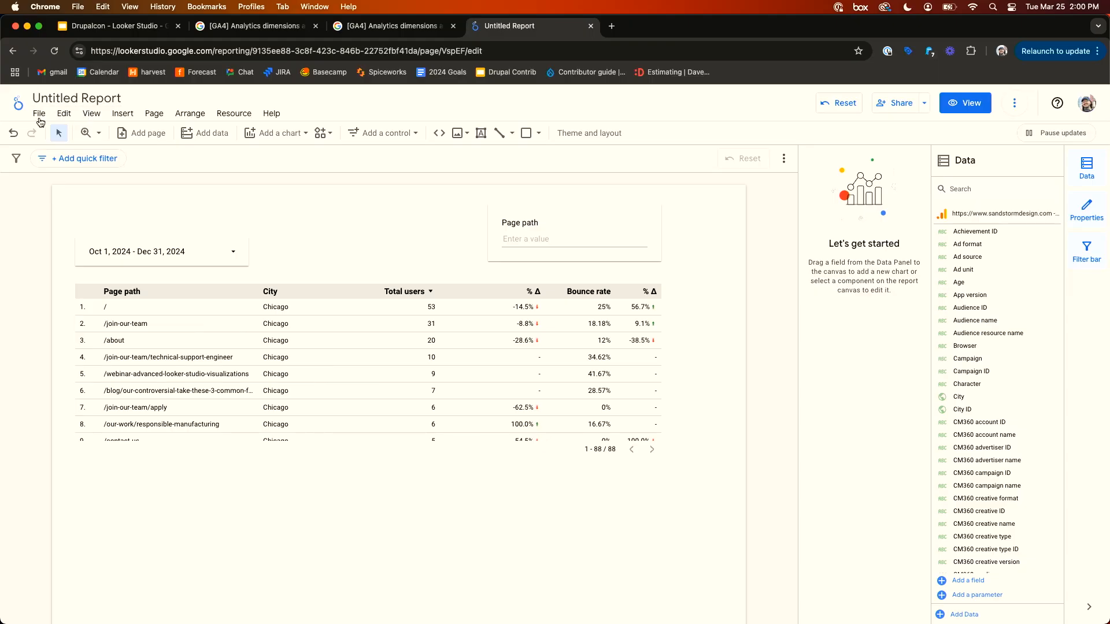
# - Open the report's theme settings and apply the Constellation theme
pyautogui.click(39, 115)
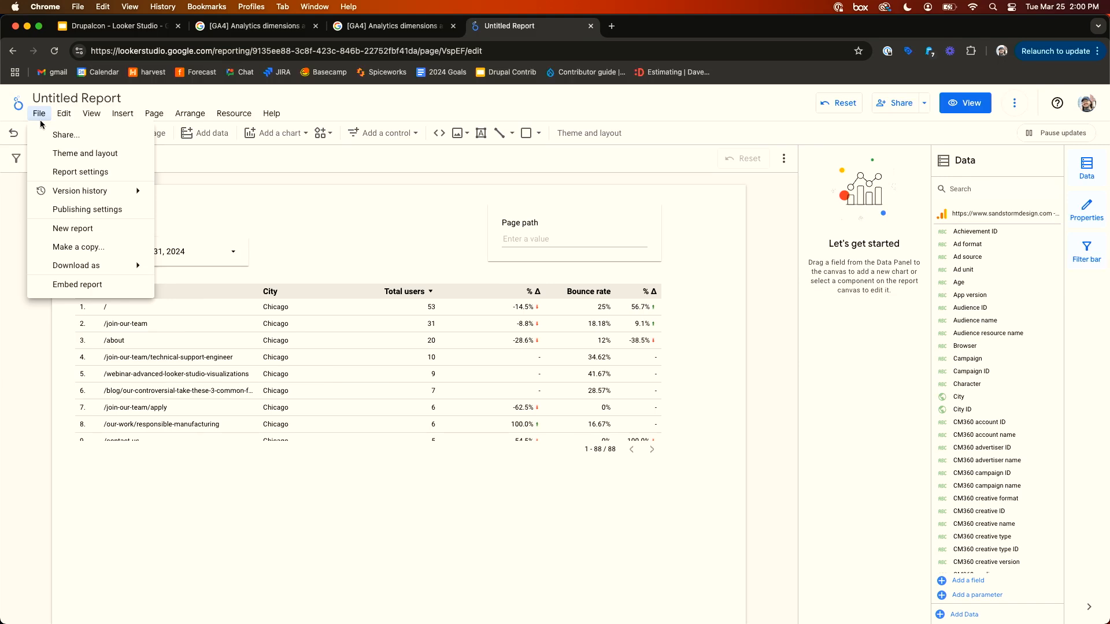
pyautogui.click(87, 154)
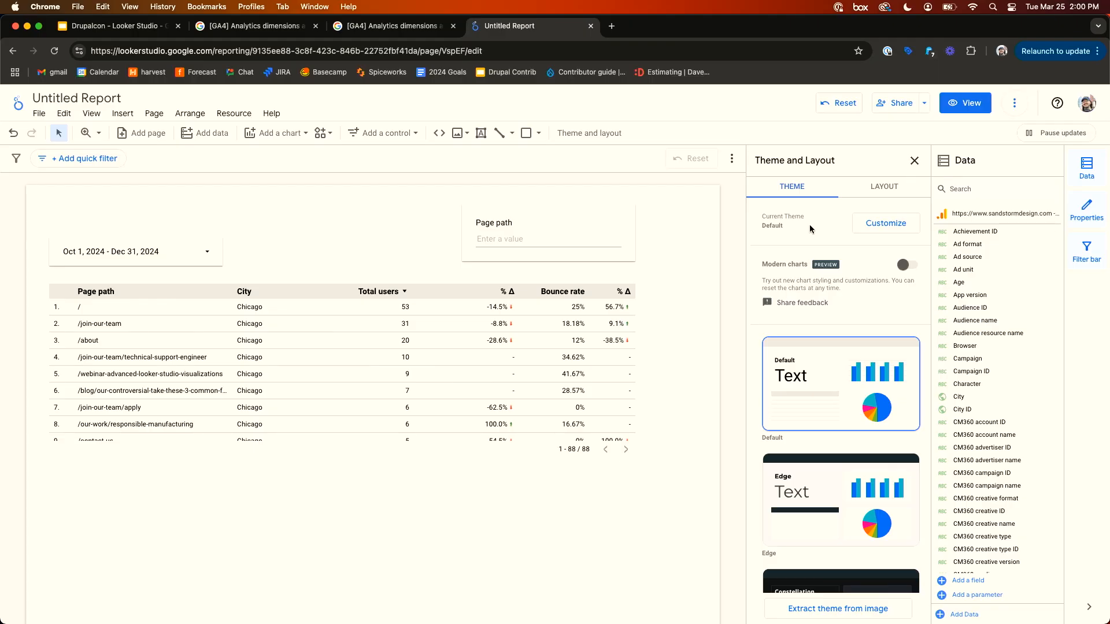
pyautogui.scroll(-5, 842, 393)
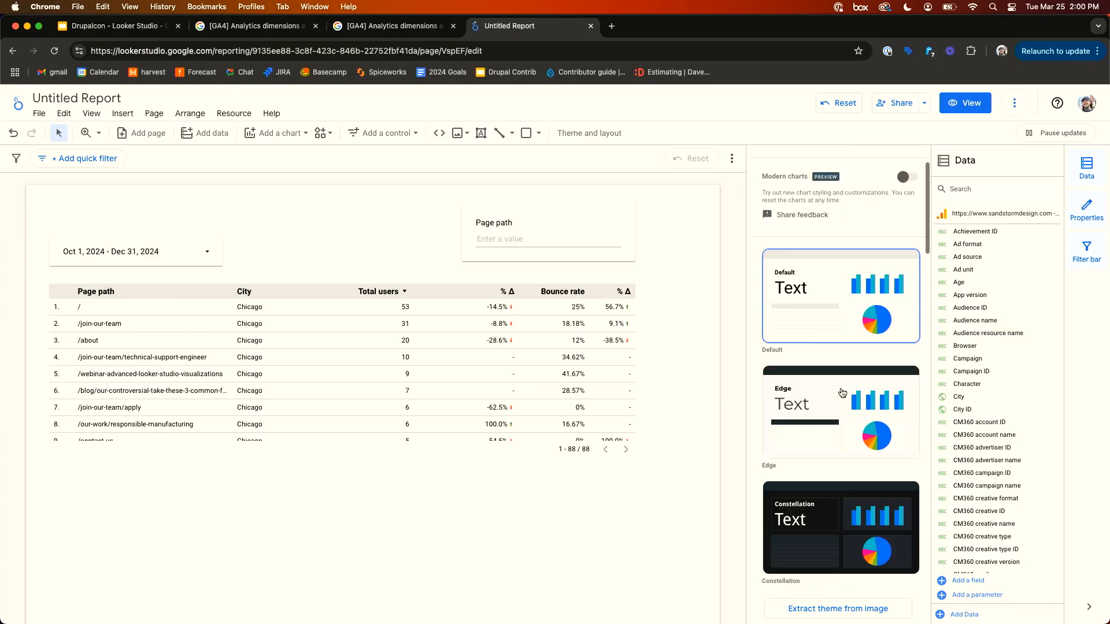
pyautogui.scroll(-4, 841, 393)
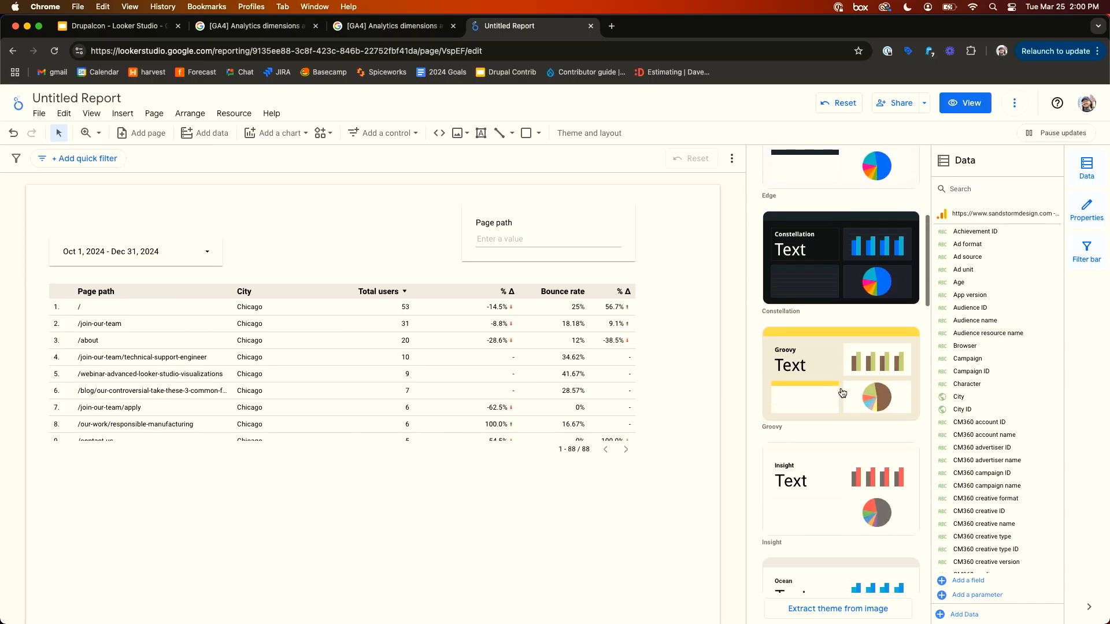
pyautogui.scroll(-10, 842, 393)
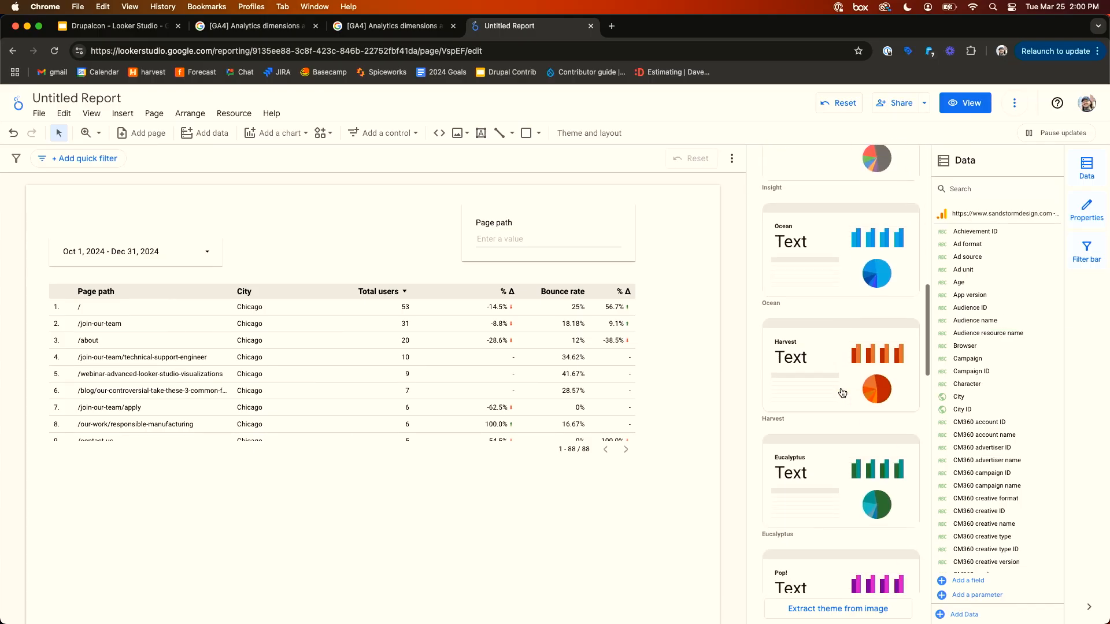
pyautogui.scroll(9, 842, 393)
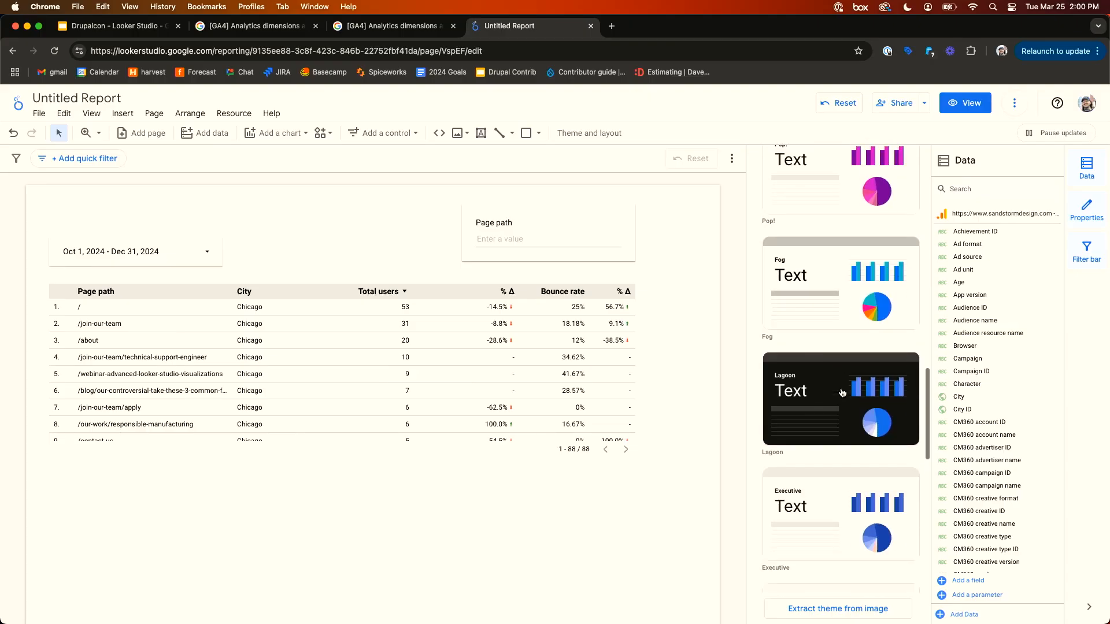
pyautogui.scroll(5, 842, 393)
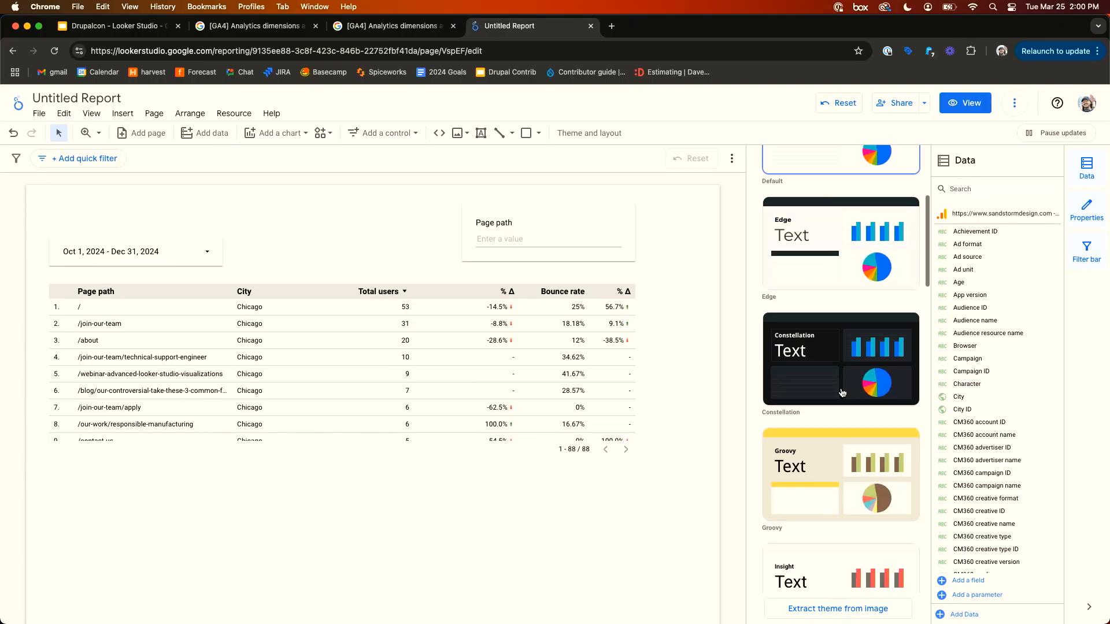
pyautogui.click(810, 363)
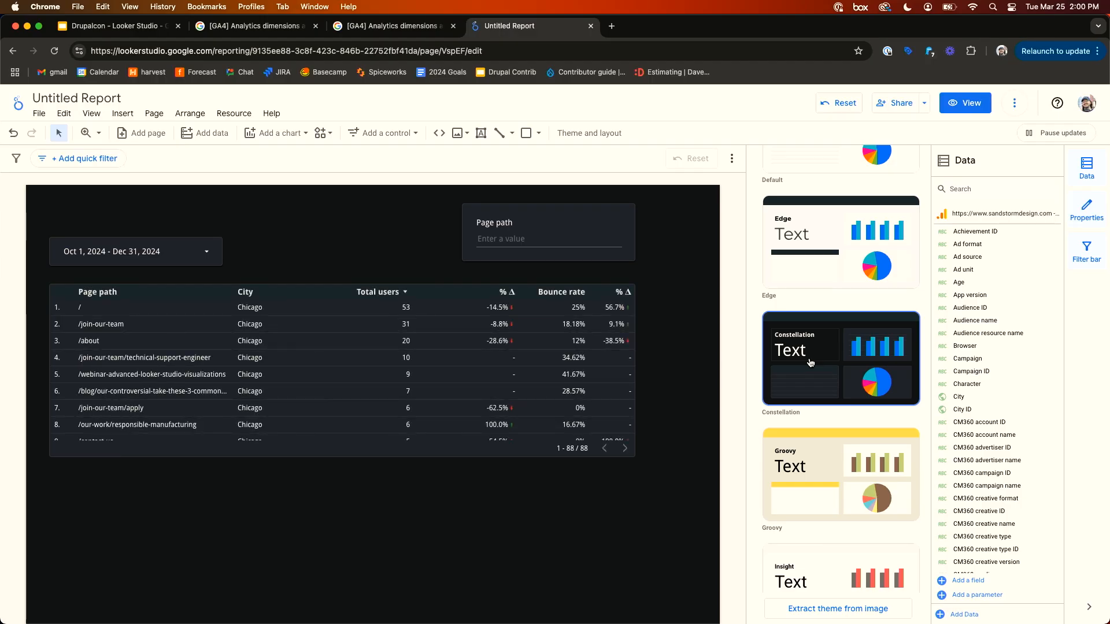
# - Customize the theme with a purple report background, then undo the background change
pyautogui.scroll(5, 810, 362)
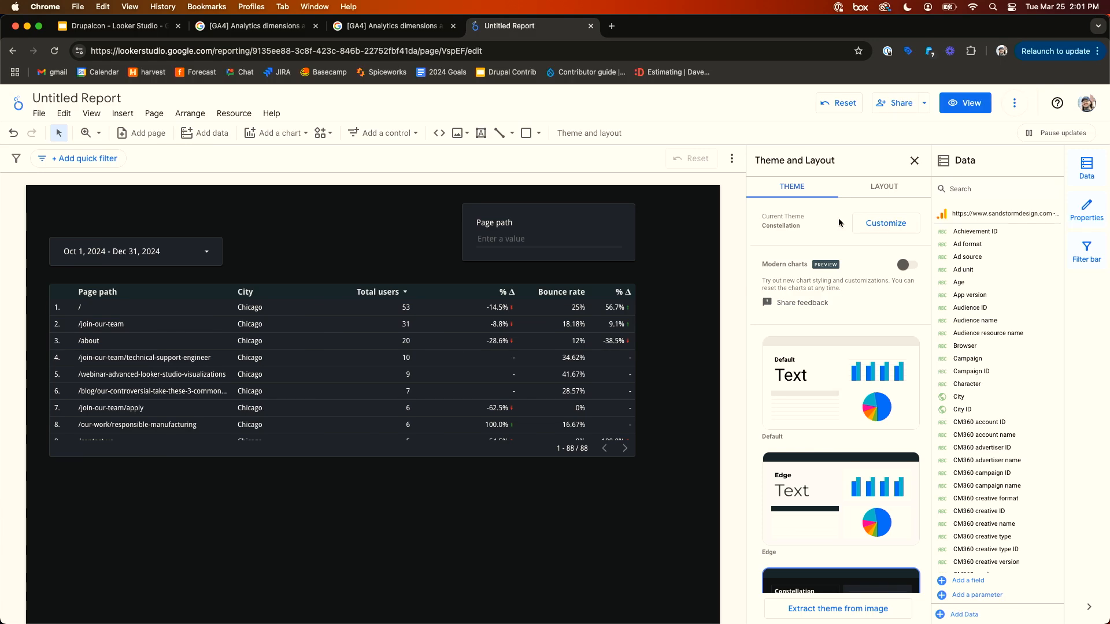
pyautogui.click(884, 224)
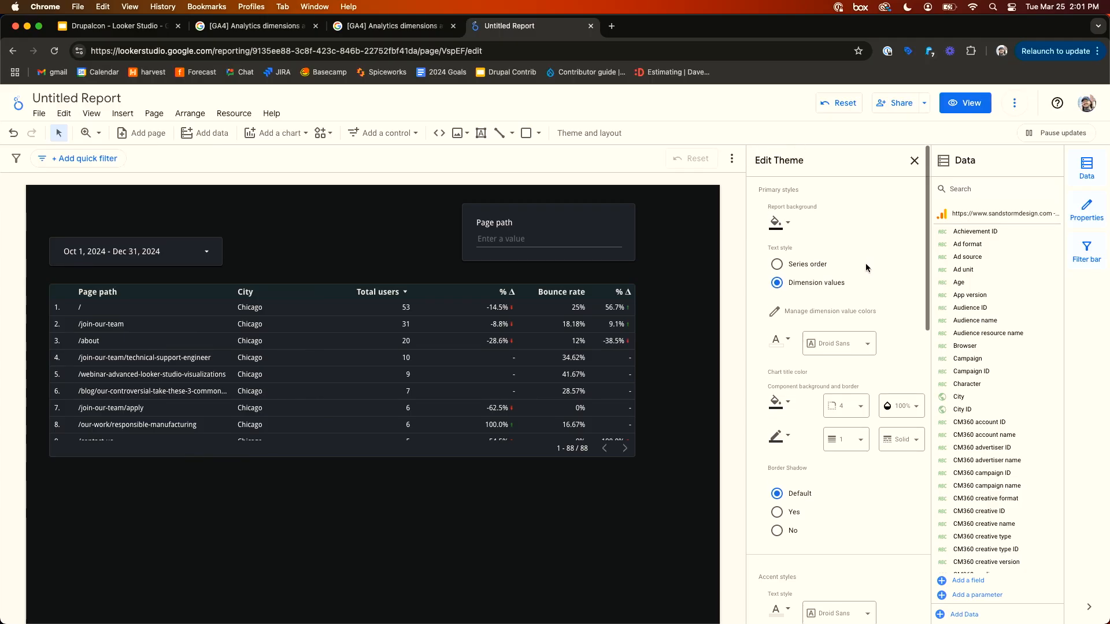
pyautogui.click(779, 224)
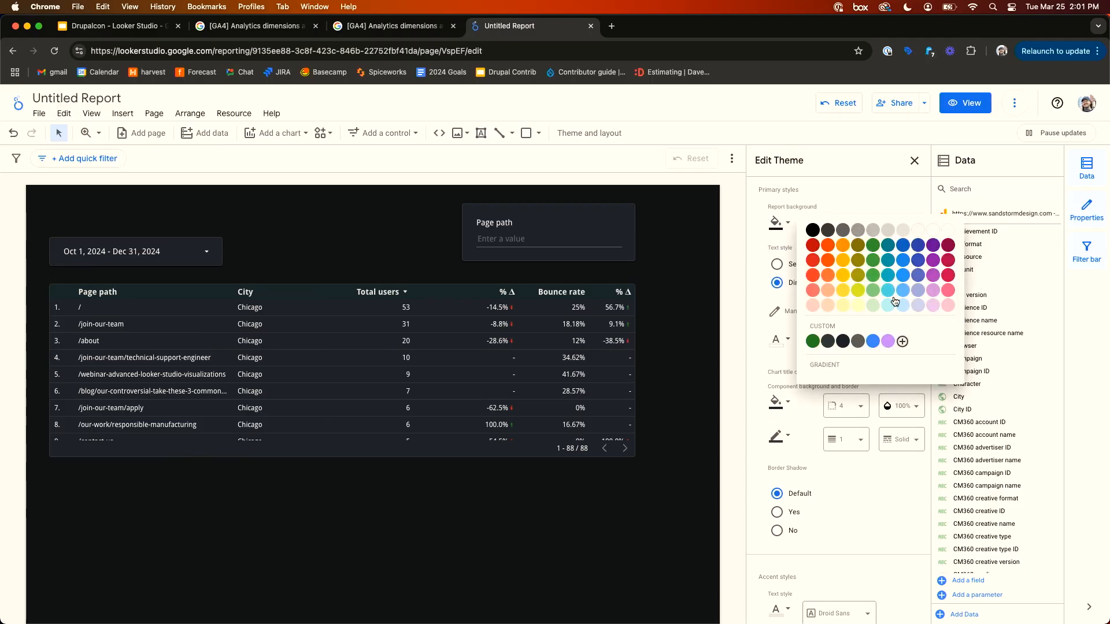
pyautogui.click(888, 344)
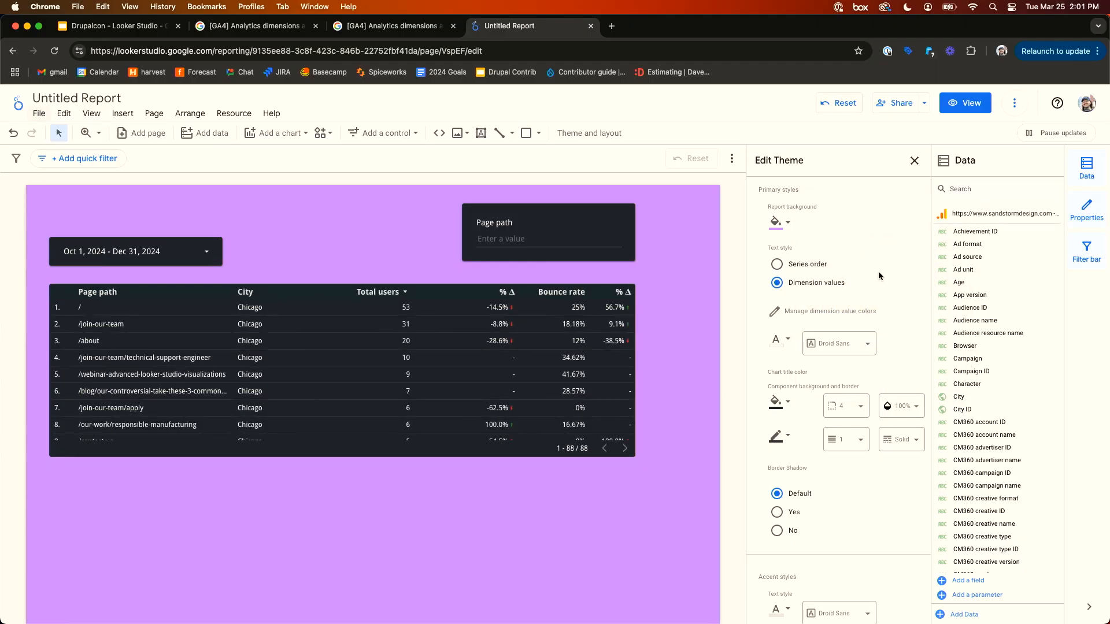
pyautogui.press('super+z')
# - Review the theme's border, accent, textbox and data style options
pyautogui.scroll(-2, 848, 238)
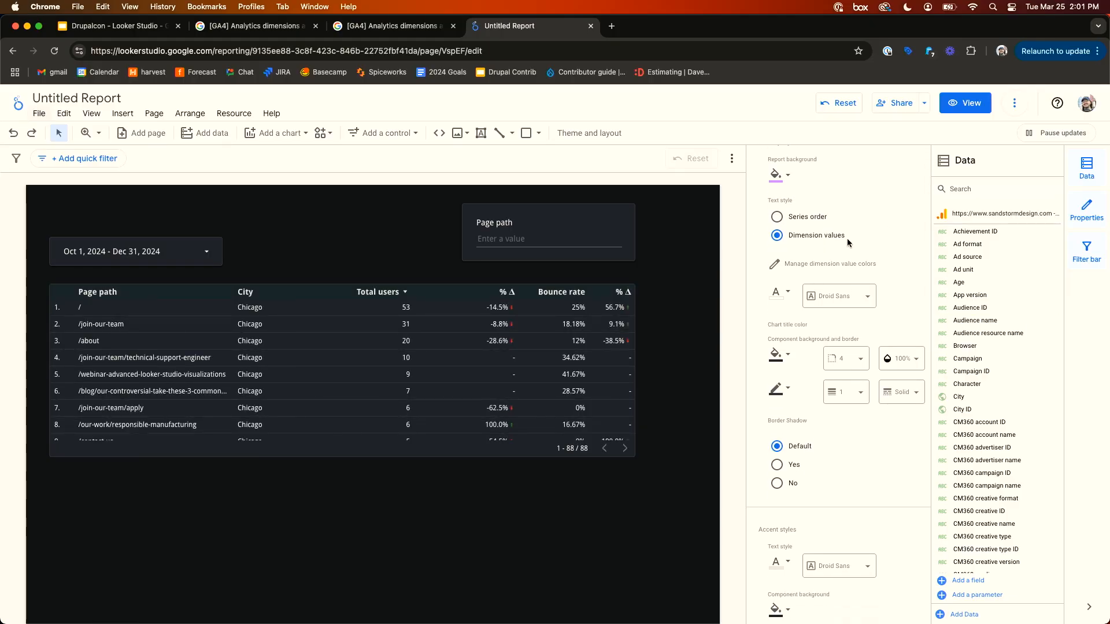
pyautogui.scroll(-3, 848, 238)
pyautogui.scroll(-4, 848, 243)
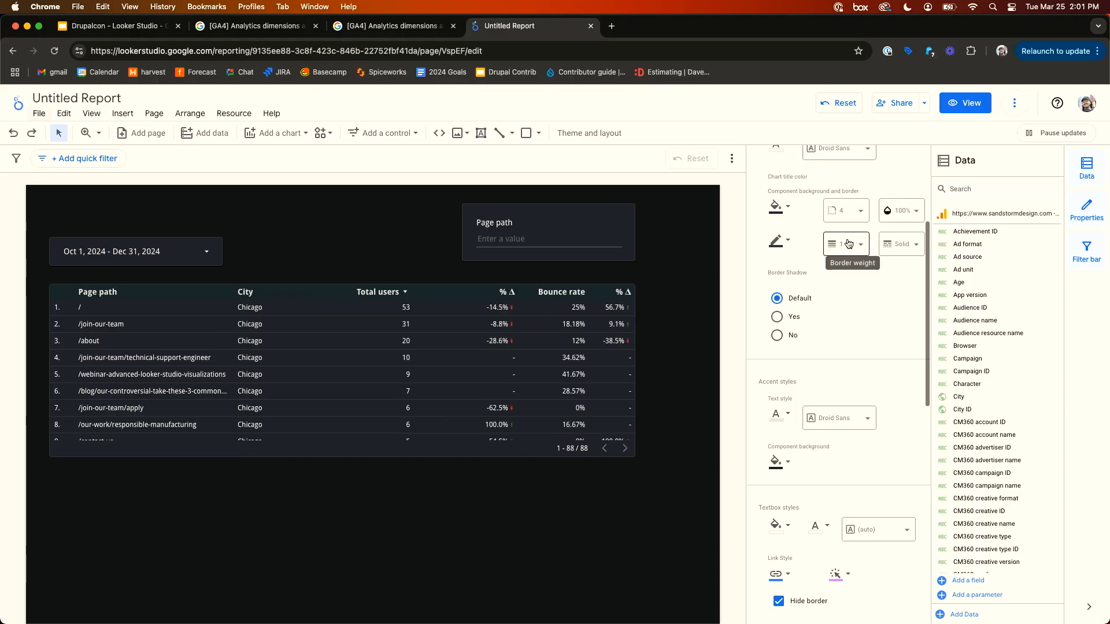
pyautogui.scroll(-15, 847, 243)
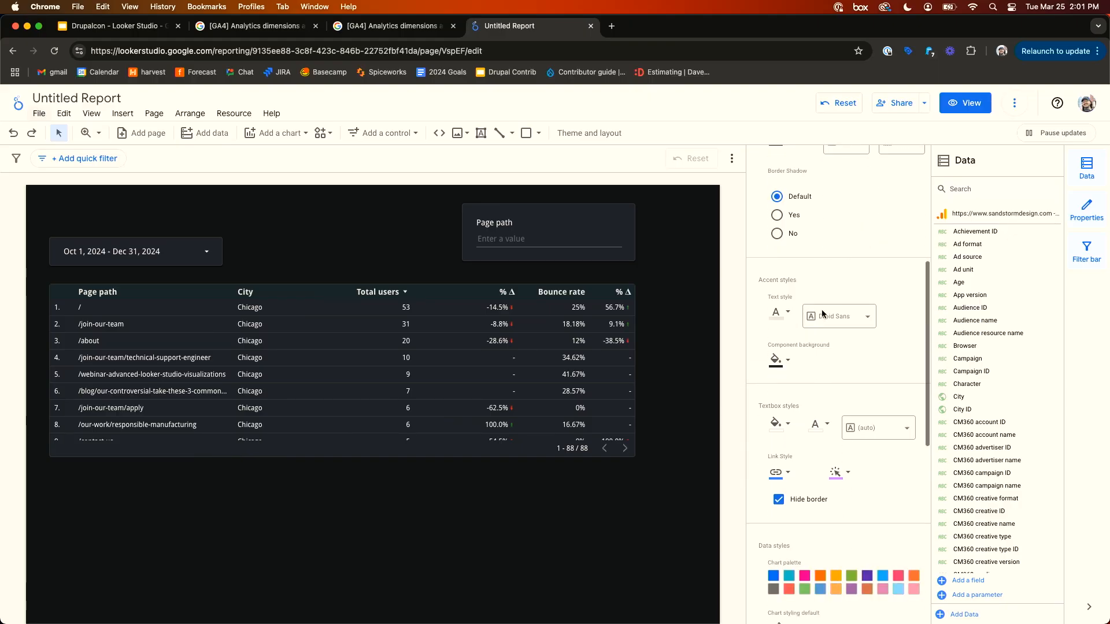
pyautogui.scroll(7, 797, 422)
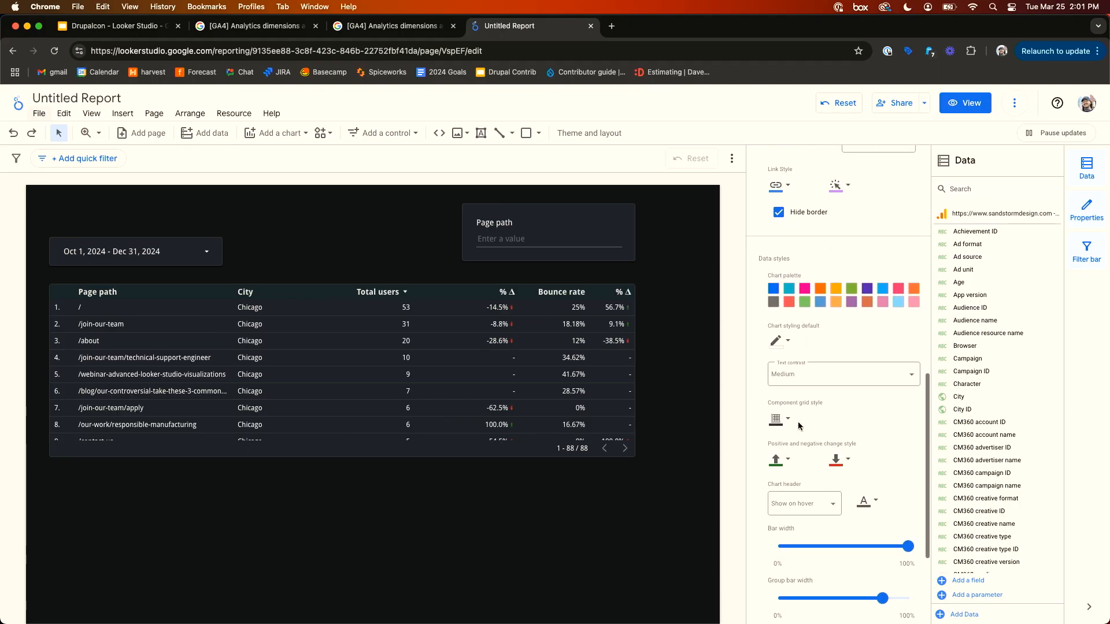
pyautogui.scroll(10, 844, 396)
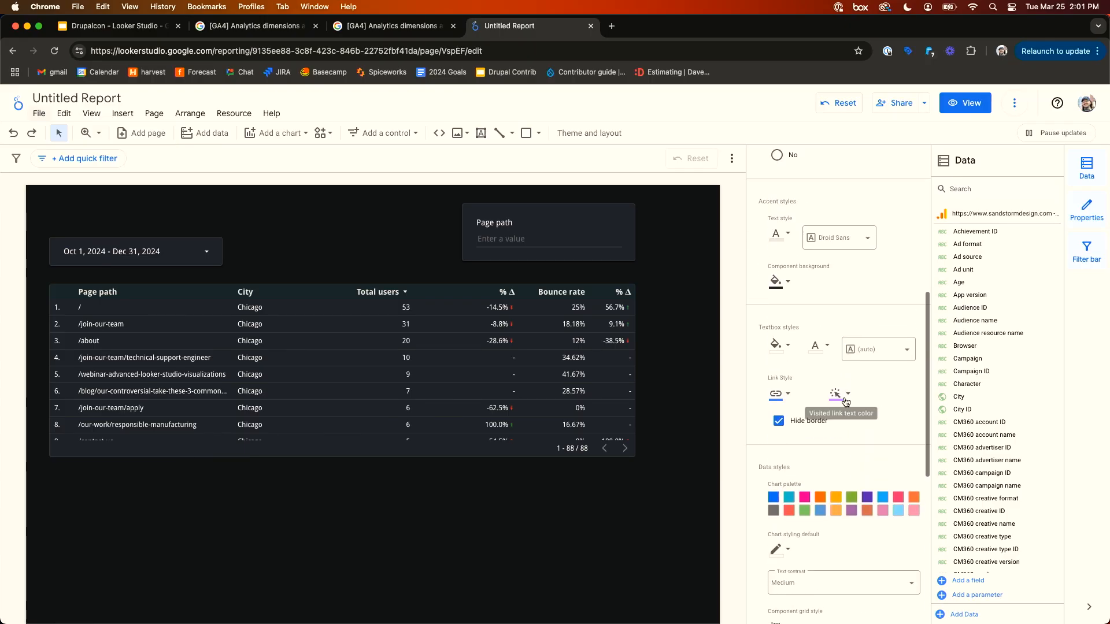
pyautogui.scroll(6, 889, 207)
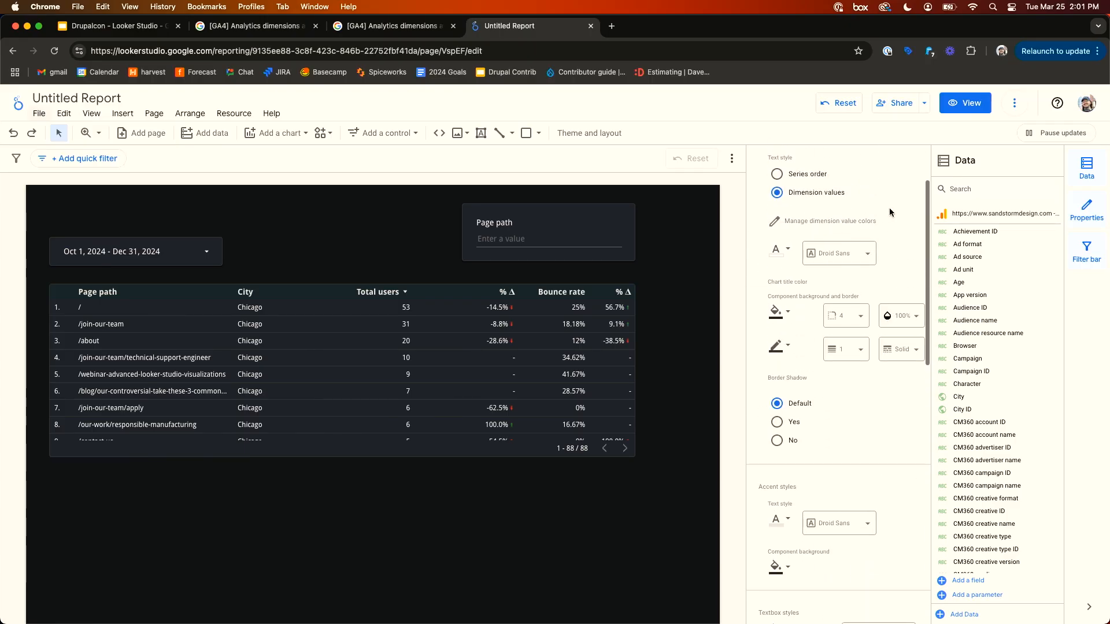
# - Set the theme's primary text font to Comic Sans MS, then undo the theme changes
pyautogui.click(849, 347)
pyautogui.scroll(3, 841, 386)
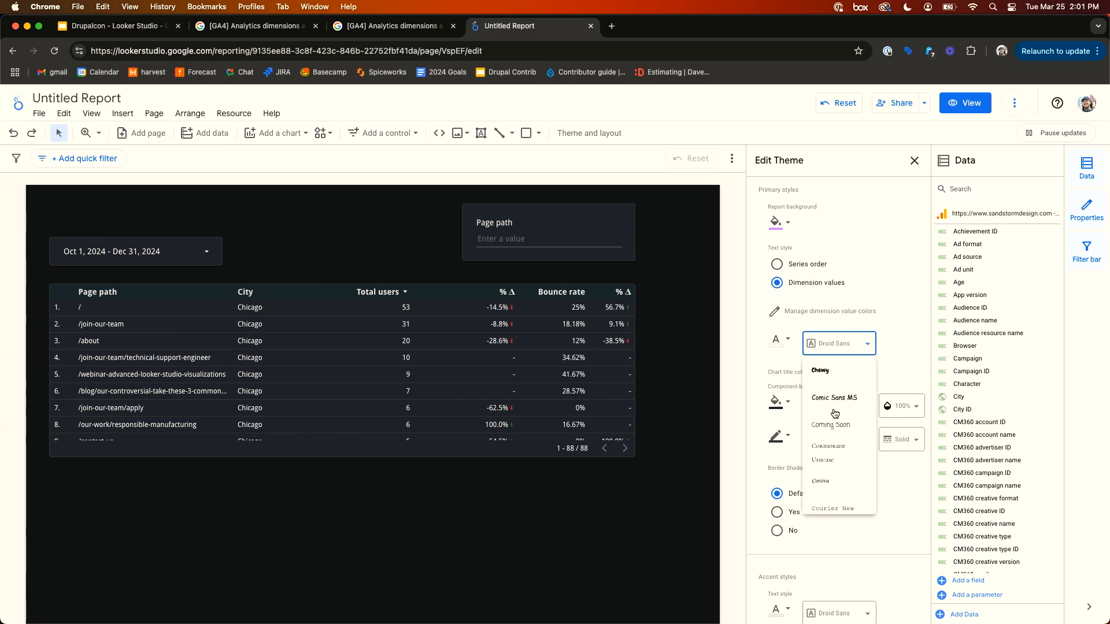
pyautogui.click(834, 409)
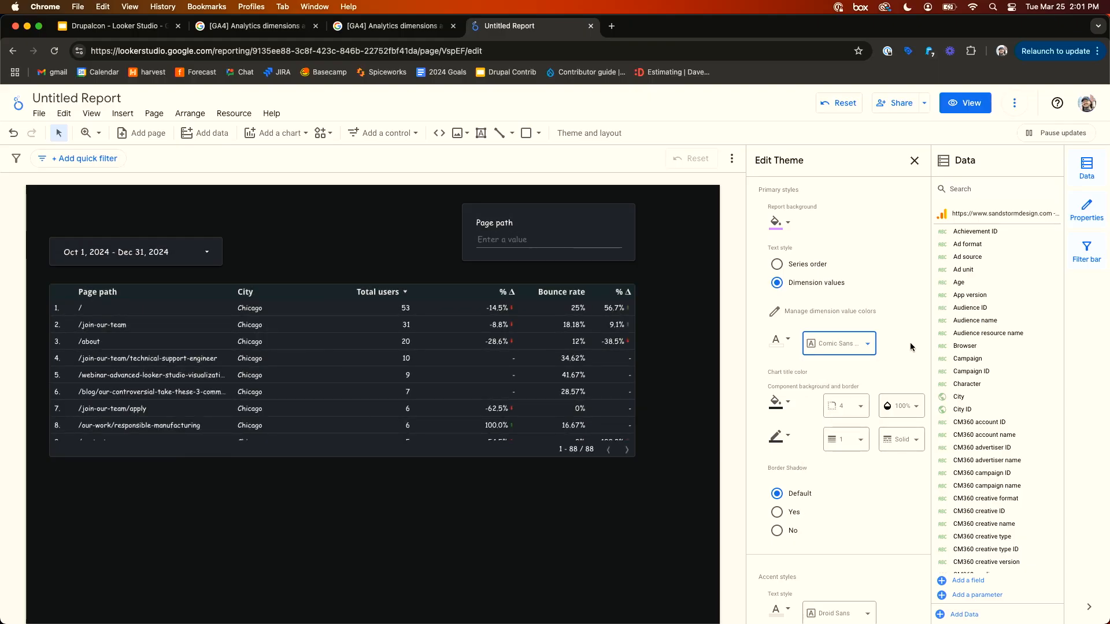
pyautogui.press('super+z')
pyautogui.press('super+z')
pyautogui.press('super+z')
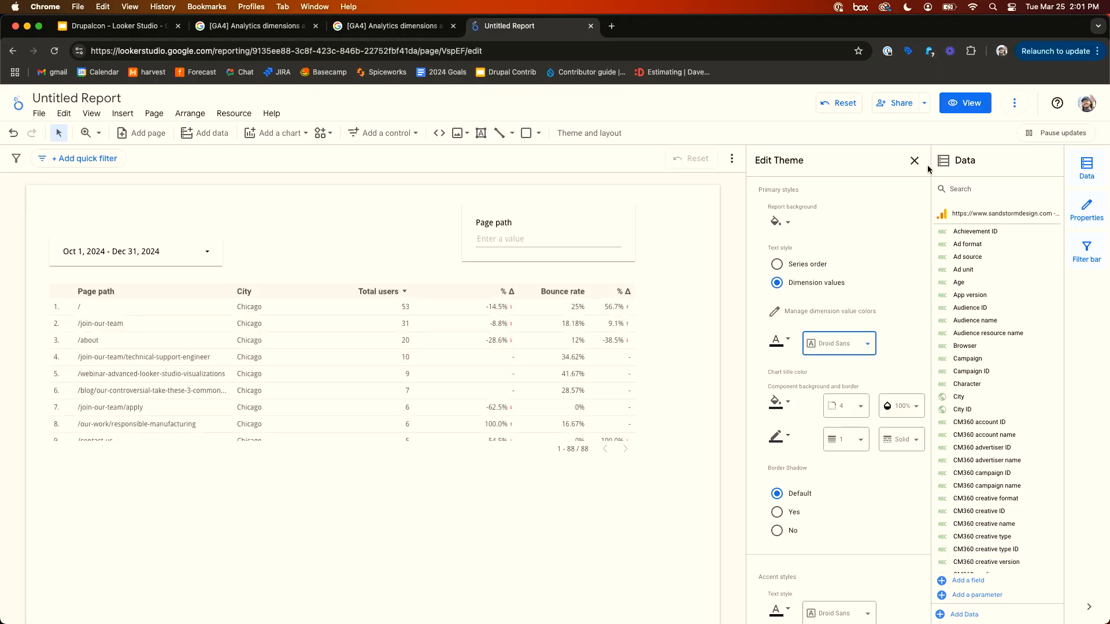
# - Reapply the Constellation theme and close the theme panel
pyautogui.click(914, 162)
pyautogui.scroll(-3, 845, 405)
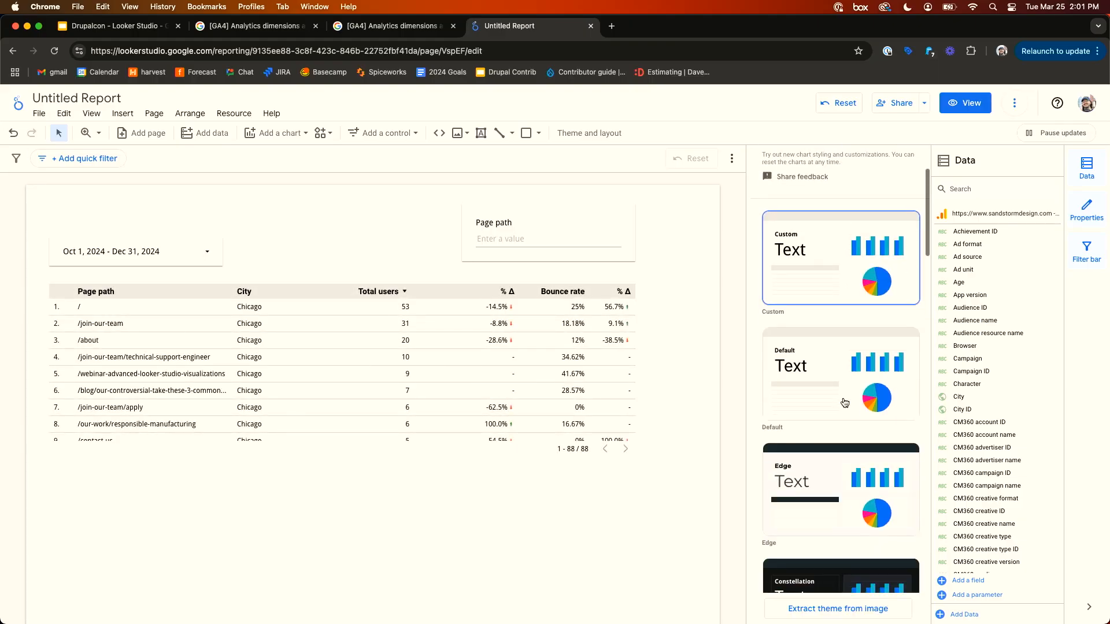
pyautogui.scroll(-2, 818, 501)
pyautogui.click(818, 501)
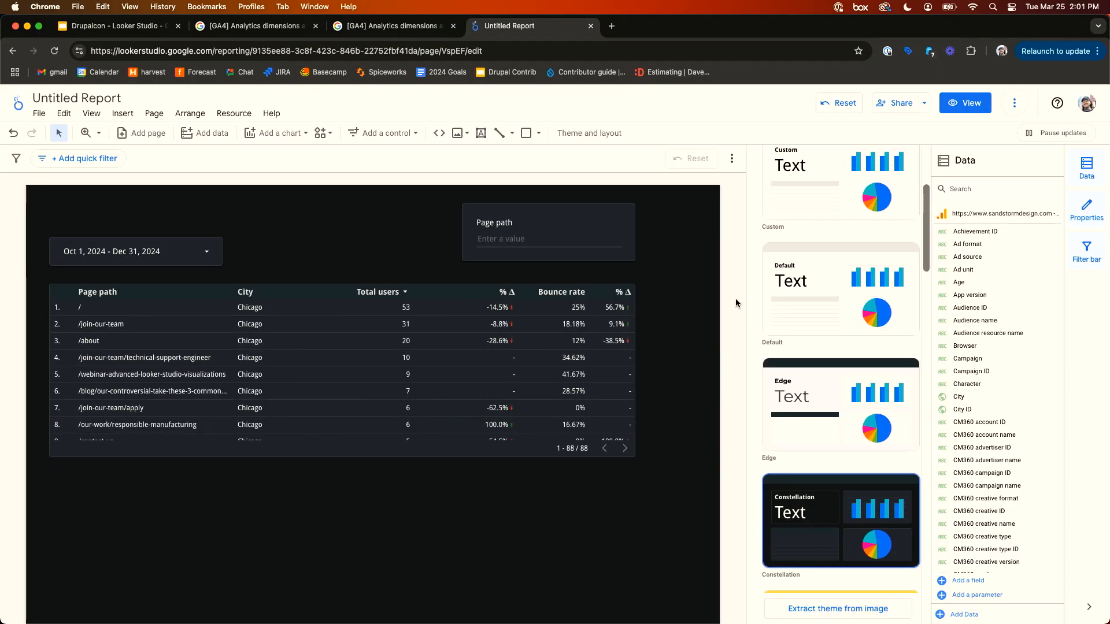
pyautogui.scroll(5, 795, 318)
pyautogui.click(914, 160)
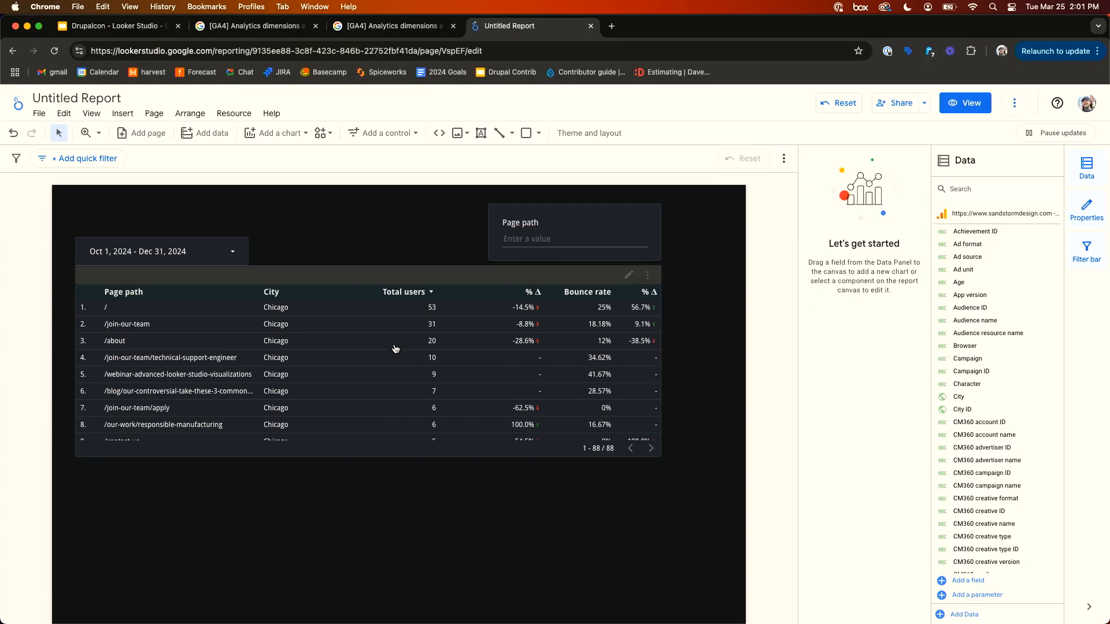
# - Move the table, the date range control and the Page path input box lower on the canvas
pyautogui.click(398, 367)
pyautogui.moveTo(398, 367); pyautogui.dragTo(397, 374)
pyautogui.click(310, 224)
pyautogui.moveTo(201, 255); pyautogui.dragTo(201, 279)
pyautogui.click(483, 224)
pyautogui.moveTo(542, 223); pyautogui.dragTo(542, 248)
pyautogui.click(387, 251)
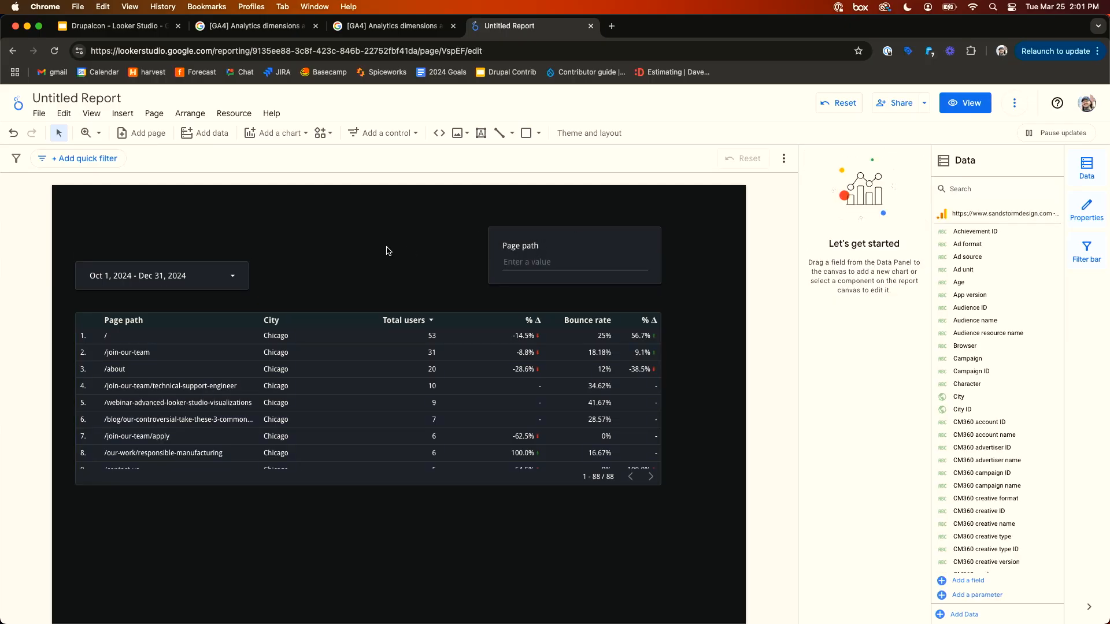
# - Add a text box above the date range control reading DrupalCon 2025 Example Data
pyautogui.click(481, 137)
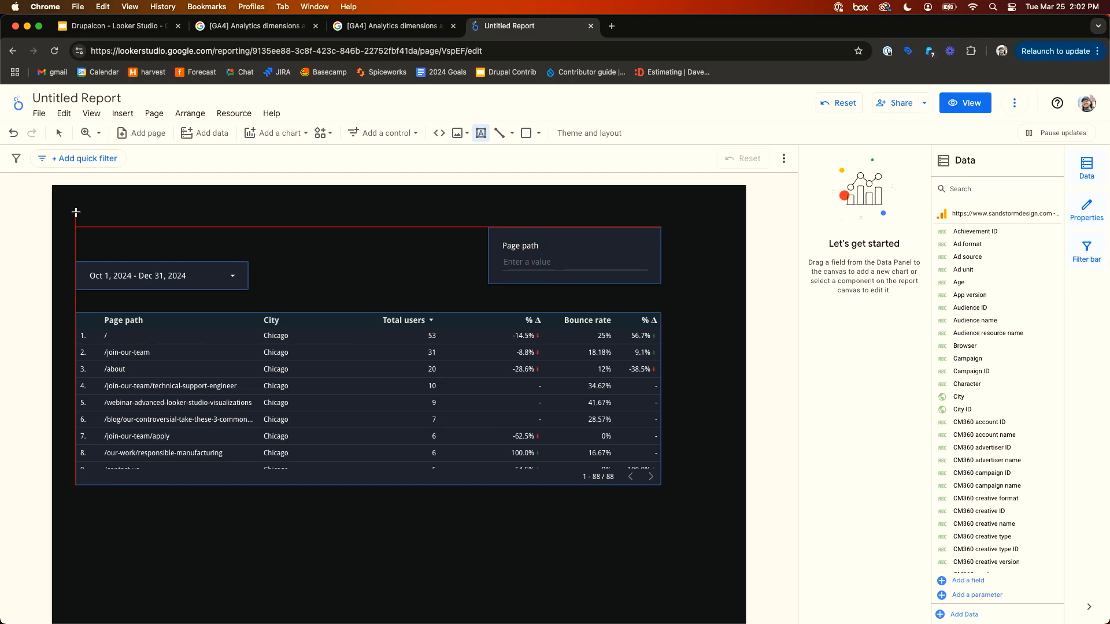
pyautogui.moveTo(76, 212); pyautogui.dragTo(307, 242)
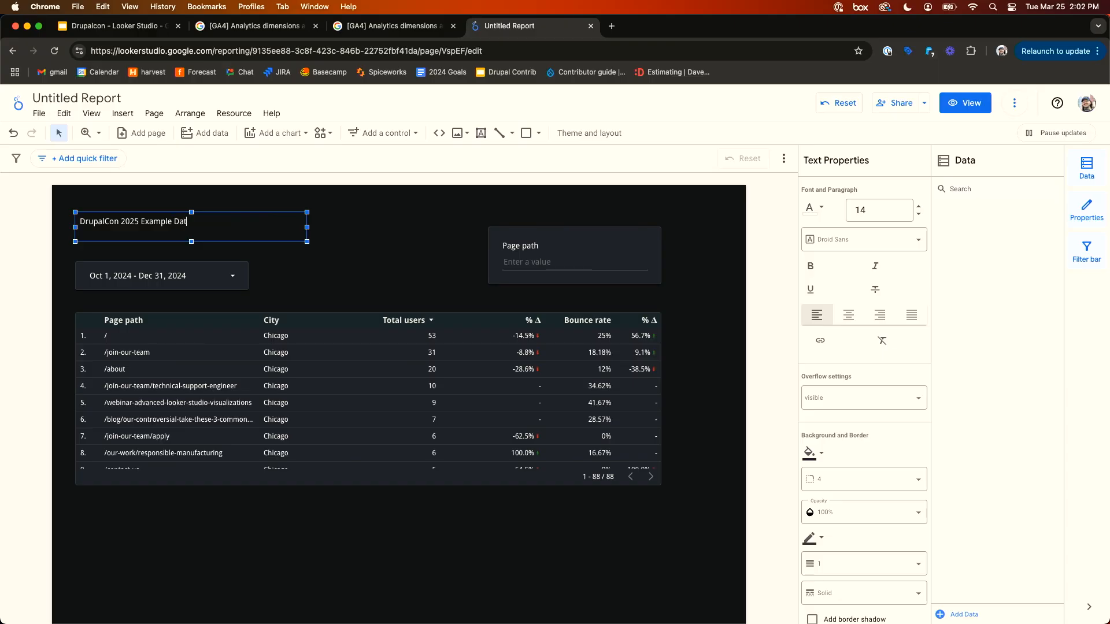
# - Format the title text at size 24, bold, in the Comic Sans MS font
pyautogui.tripleClick(206, 219)
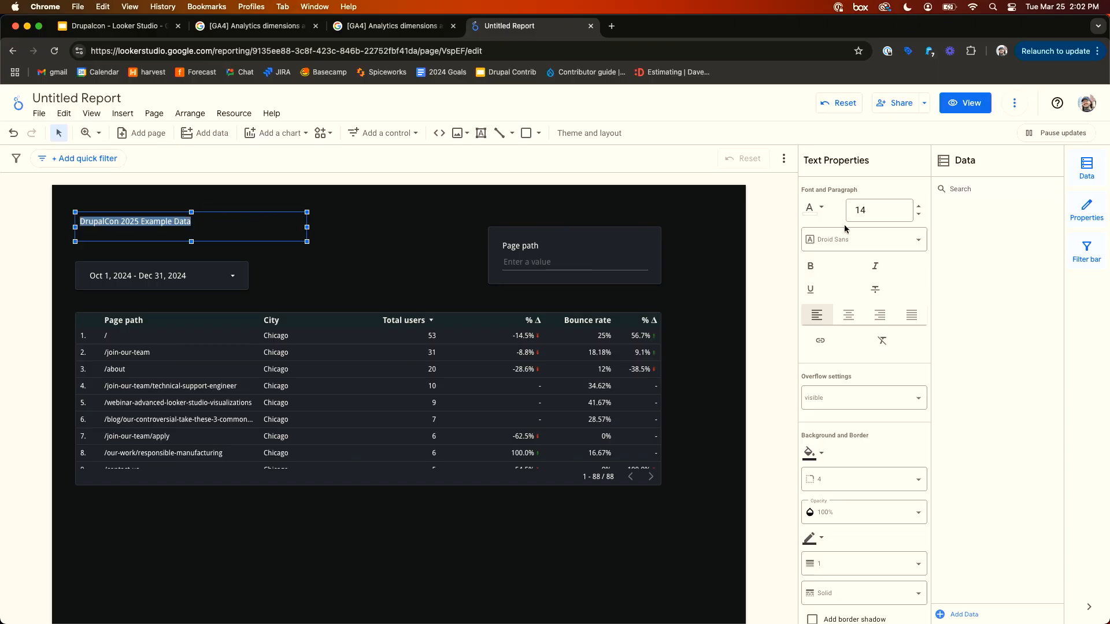
pyautogui.click(876, 204)
pyautogui.click(875, 213)
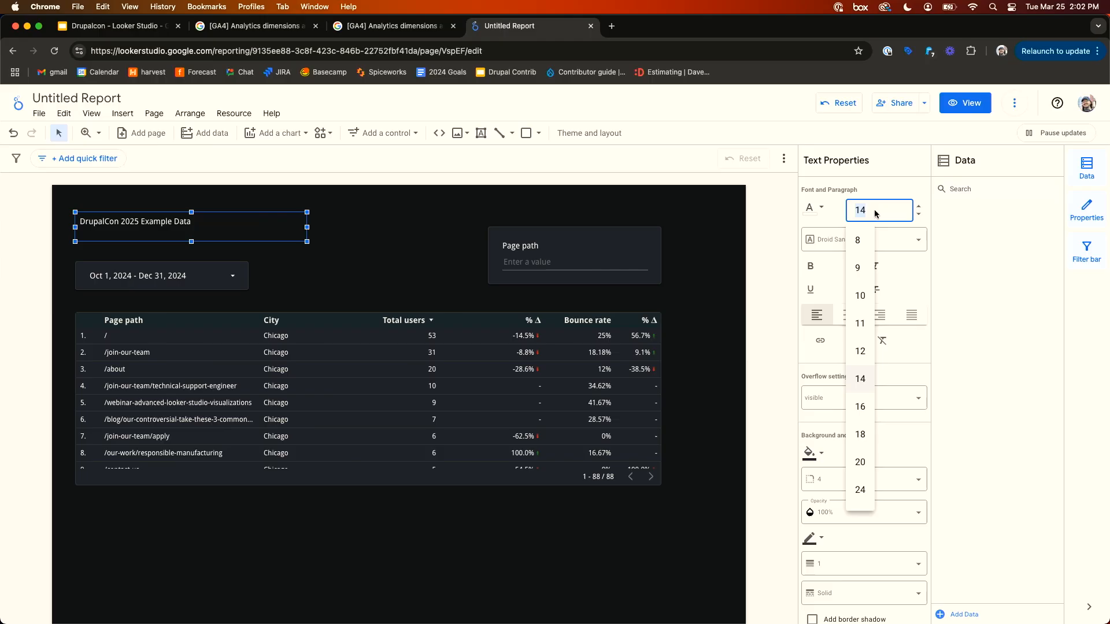
pyautogui.click(860, 489)
pyautogui.click(811, 266)
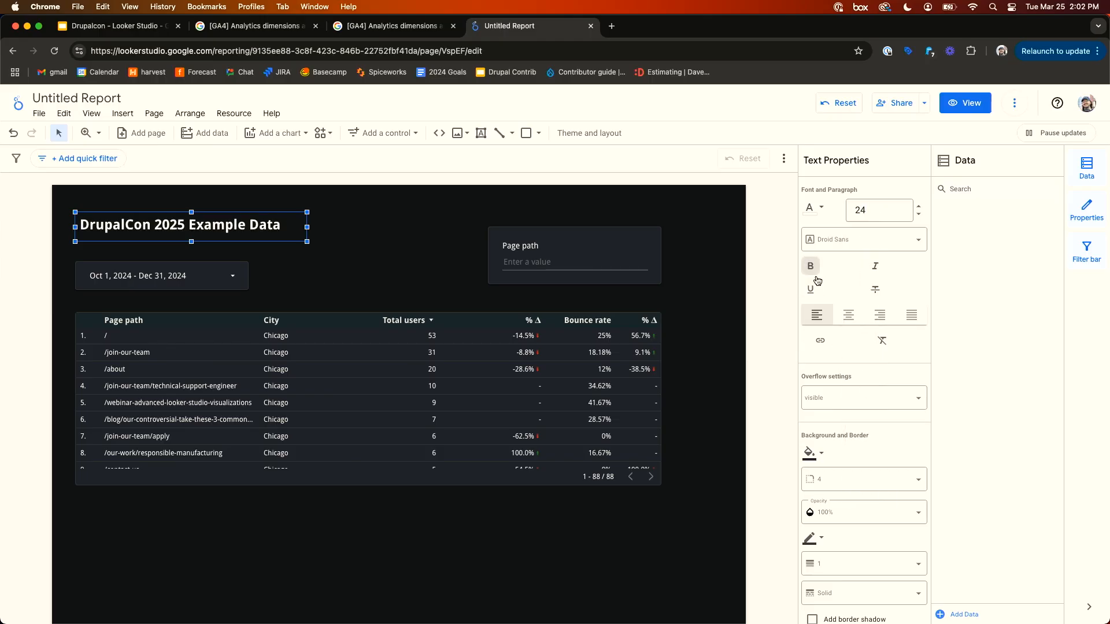
pyautogui.click(862, 239)
pyautogui.scroll(-5, 860, 273)
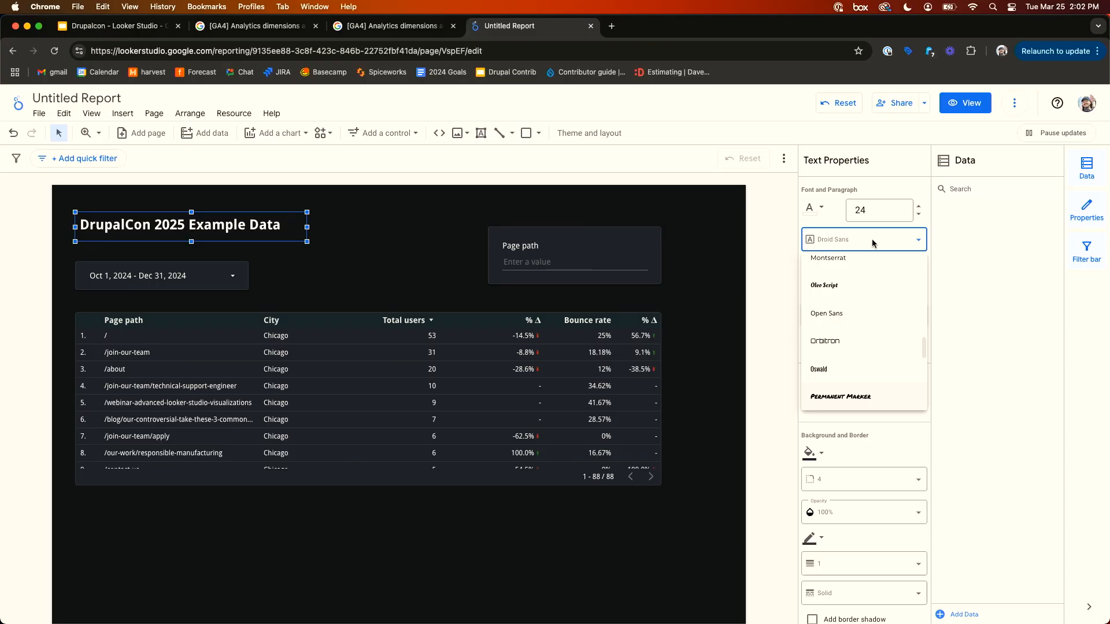
pyautogui.scroll(5, 861, 274)
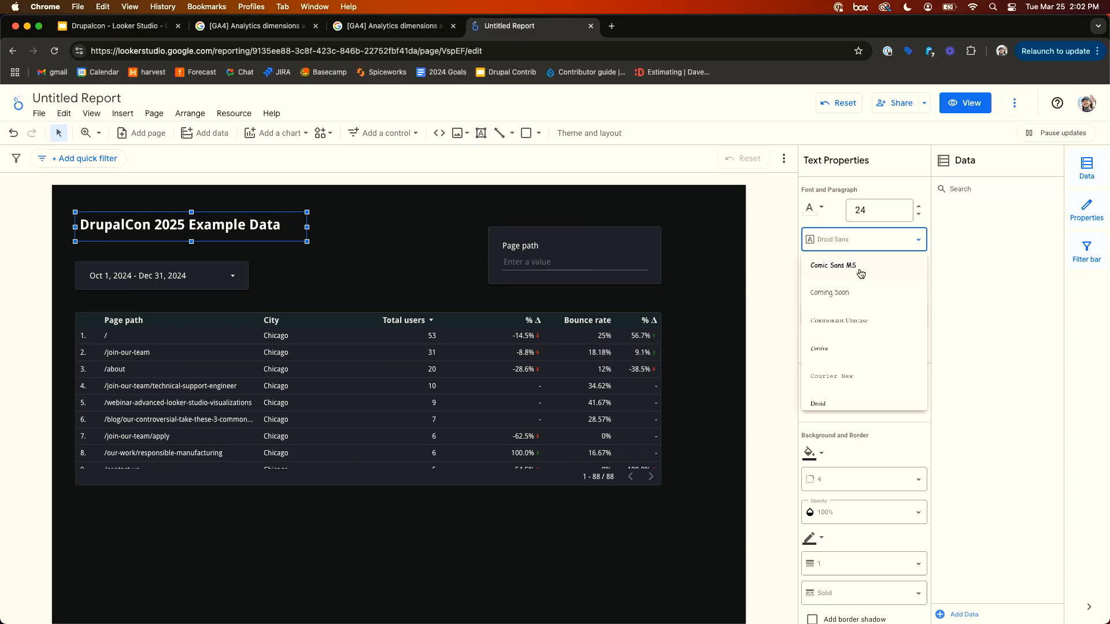
pyautogui.click(861, 270)
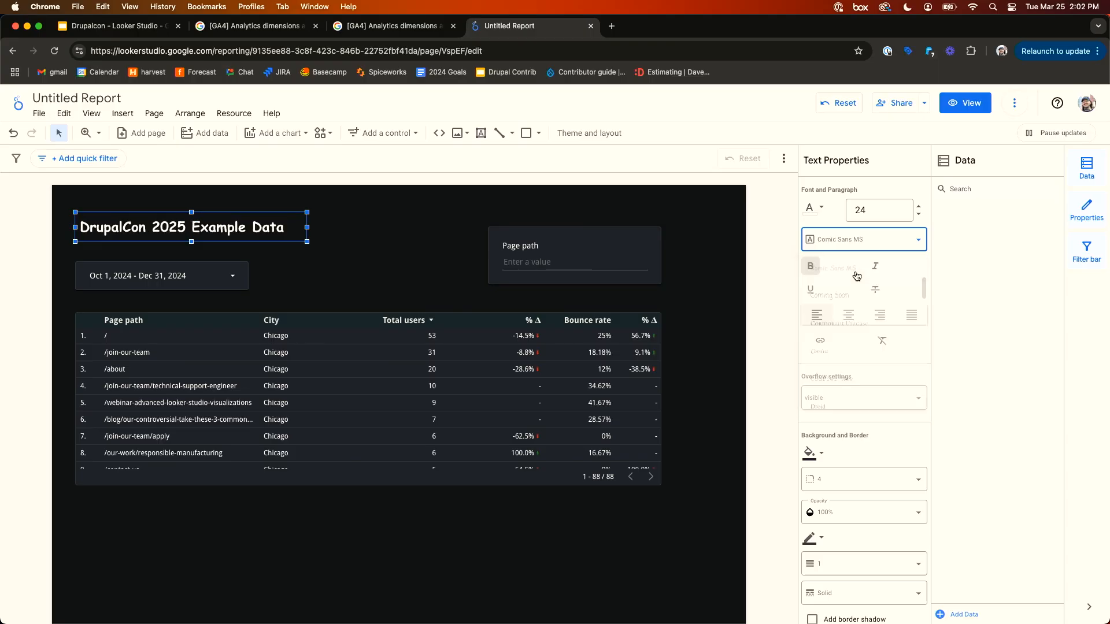
pyautogui.click(412, 233)
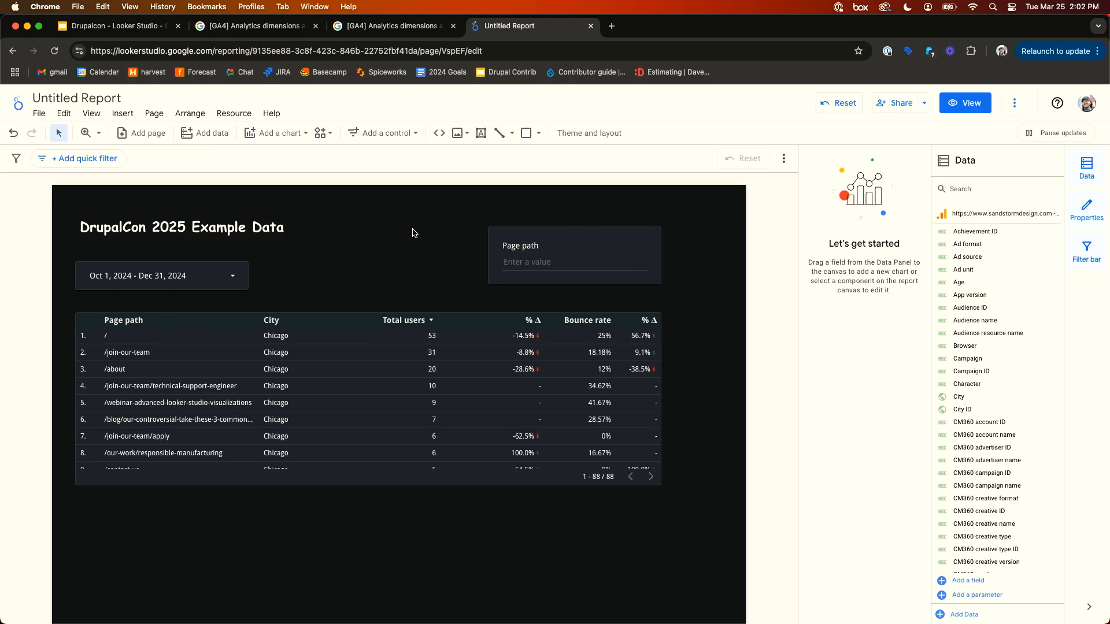
# - Widen the table to the canvas's right side and move the Page path input box to align with it
pyautogui.click(627, 456)
pyautogui.moveTo(662, 399); pyautogui.dragTo(722, 399)
pyautogui.moveTo(532, 244); pyautogui.dragTo(581, 243)
pyautogui.click(471, 240)
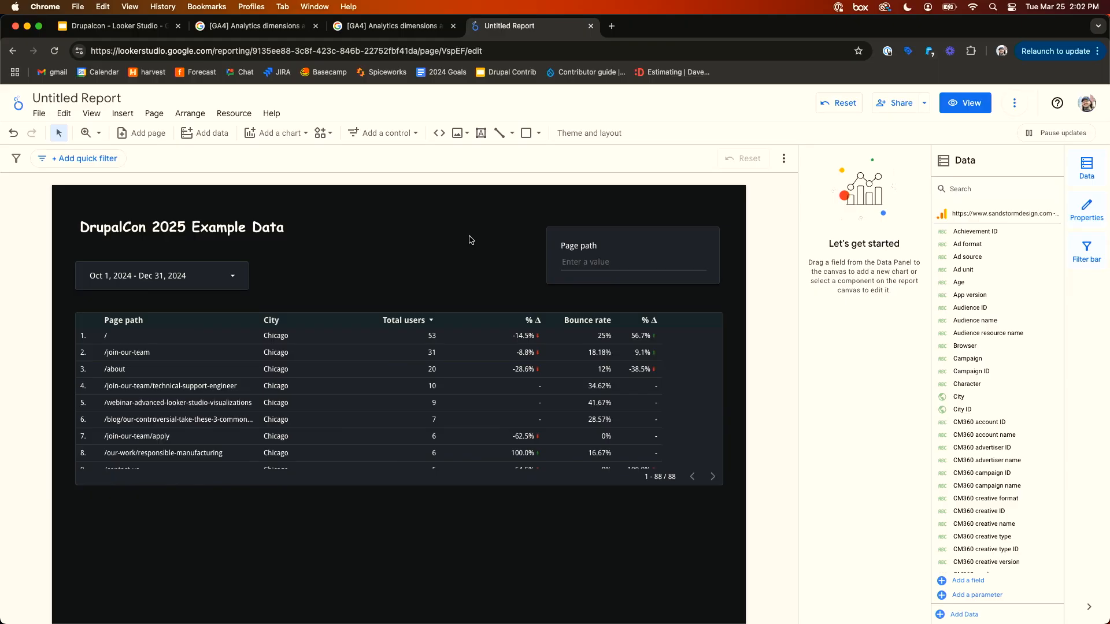
# - Lengthen the table downward so it displays ten rows of pages
pyautogui.scroll(-5, 471, 239)
pyautogui.scroll(5, 422, 436)
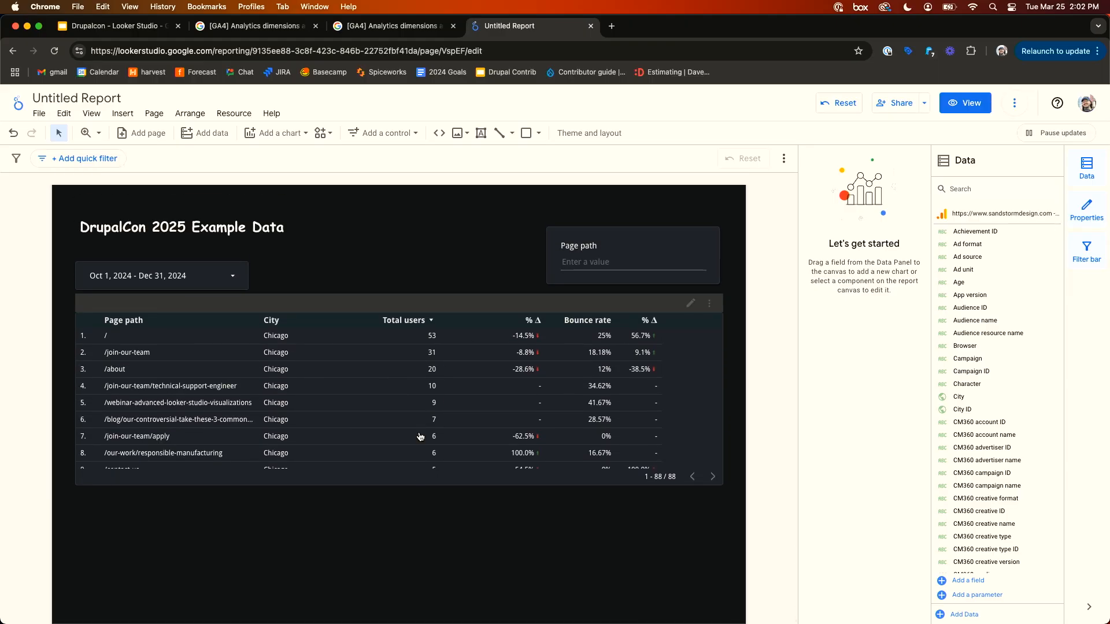
pyautogui.click(385, 417)
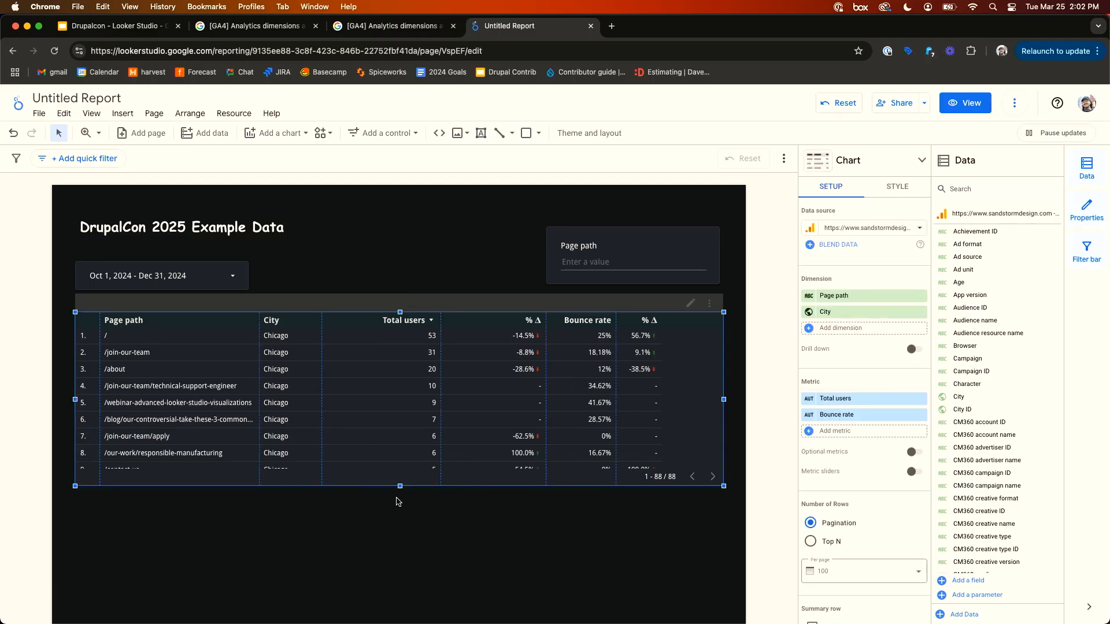
pyautogui.moveTo(399, 486); pyautogui.dragTo(400, 512)
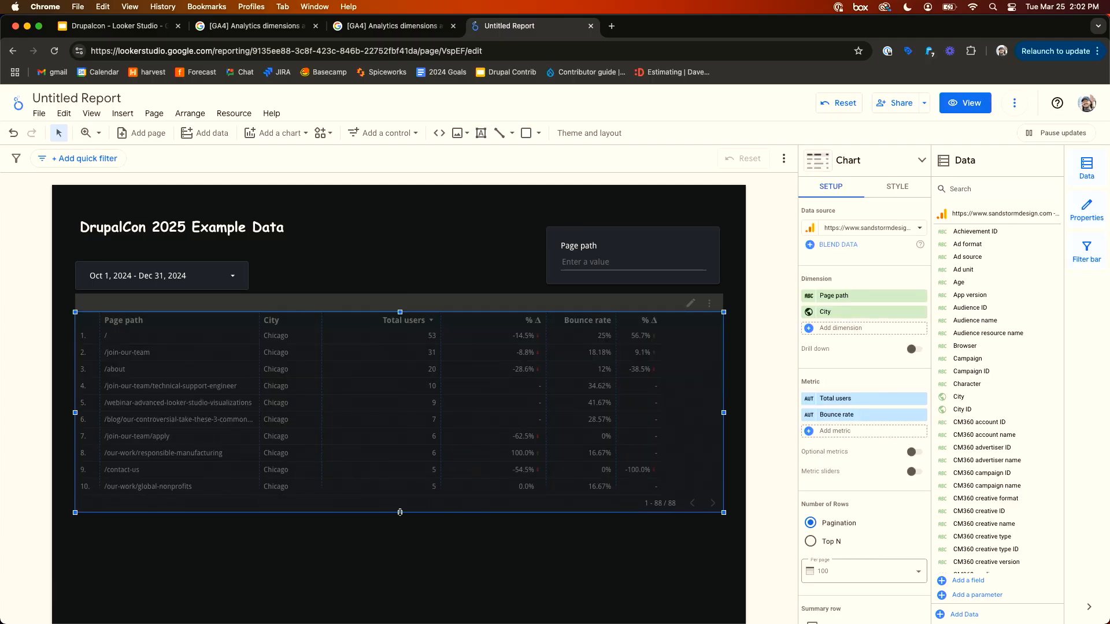
pyautogui.click(403, 570)
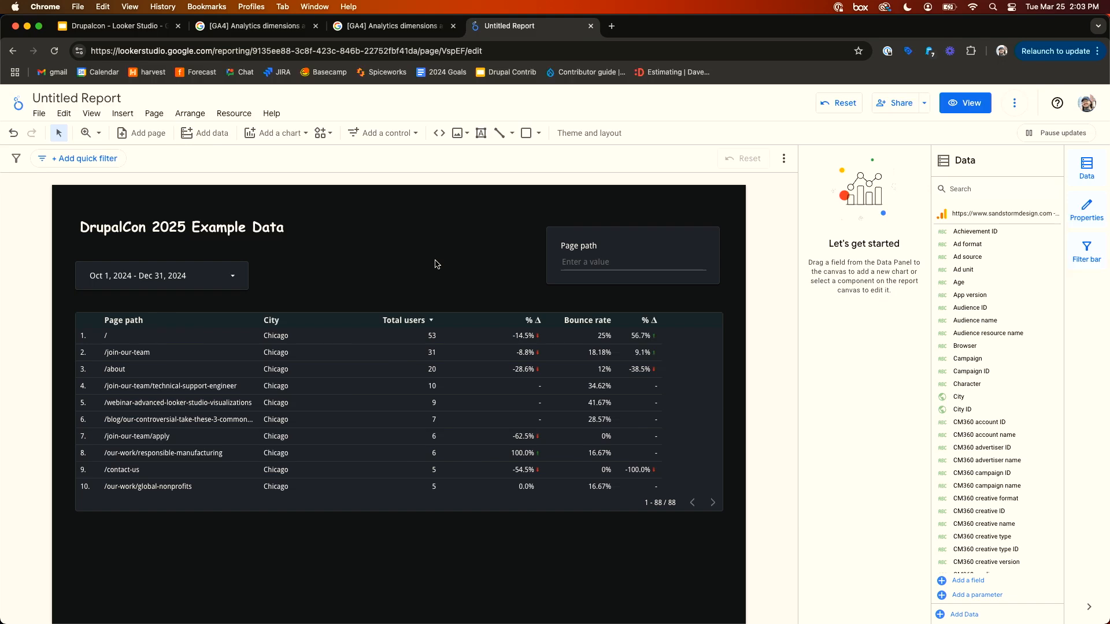
# - Open the chart menu and browse the available chart types
pyautogui.scroll(-3, 414, 242)
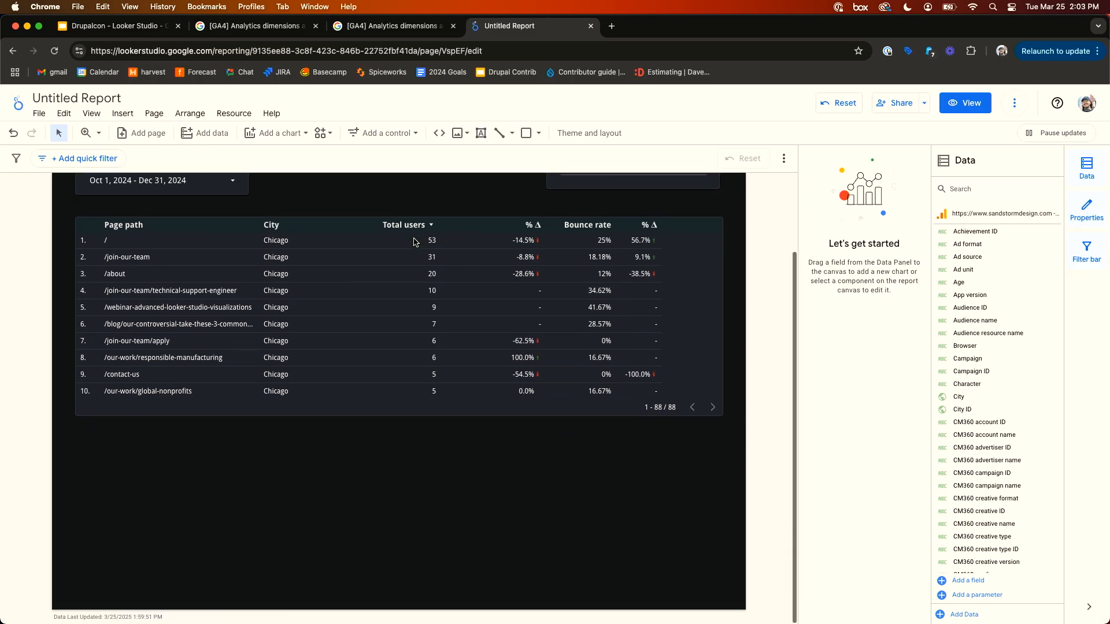
pyautogui.click(288, 134)
pyautogui.scroll(-2, 393, 206)
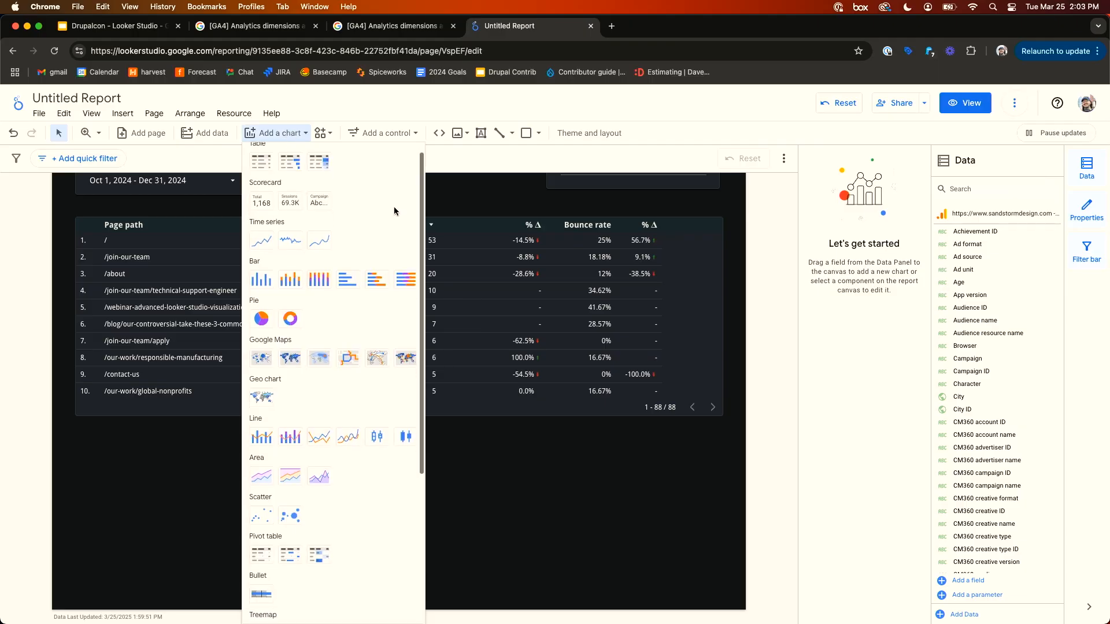
pyautogui.scroll(-5, 393, 206)
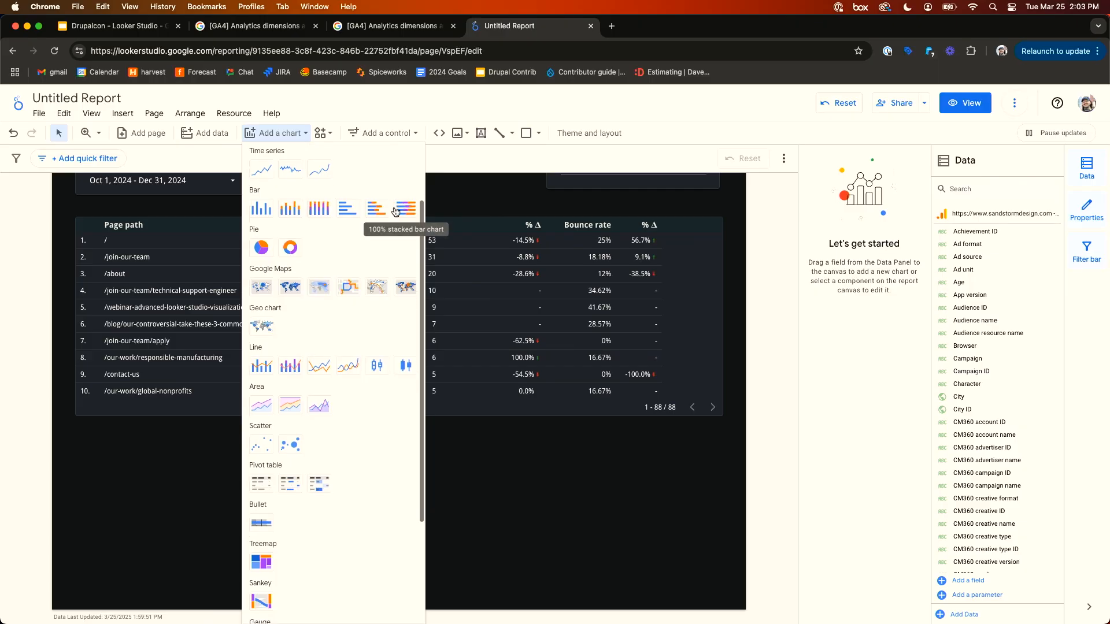
pyautogui.scroll(7, 395, 210)
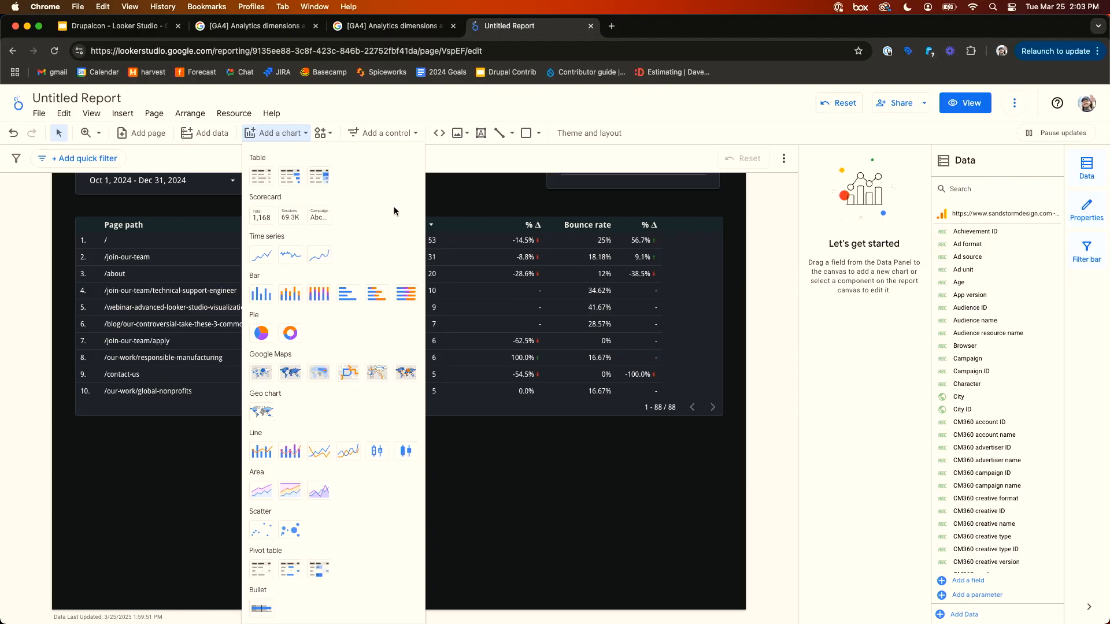
pyautogui.scroll(-5, 370, 322)
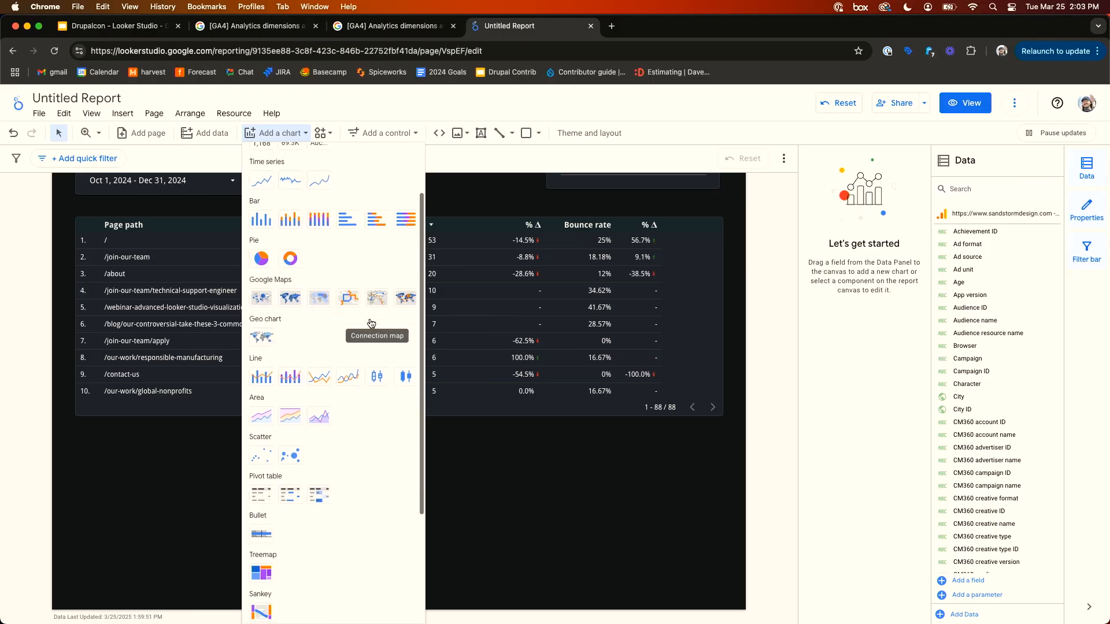
pyautogui.scroll(6, 370, 322)
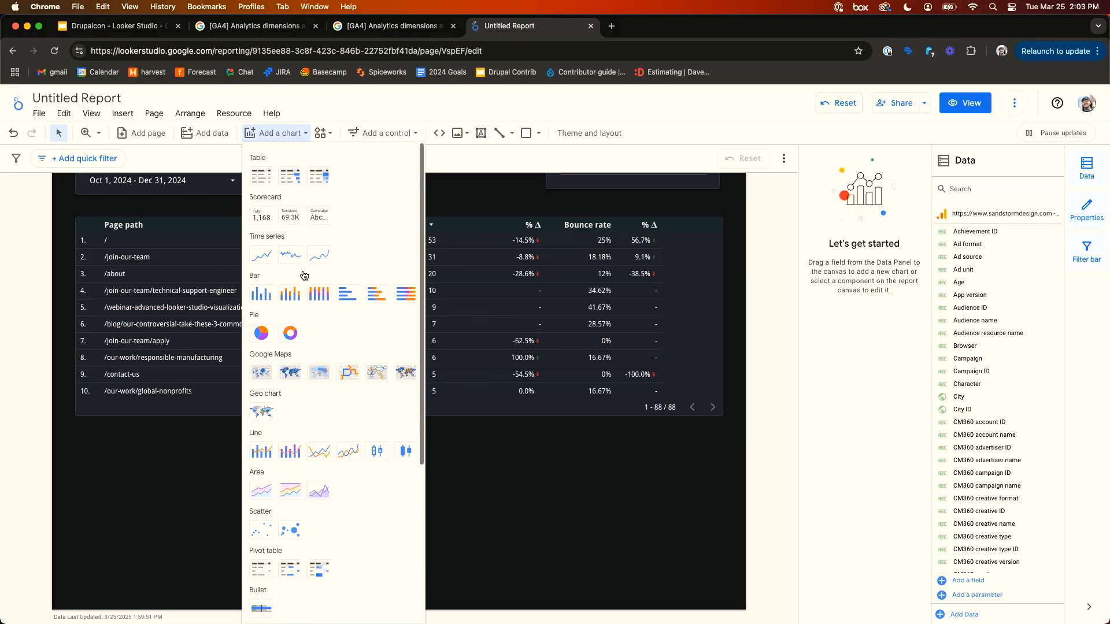
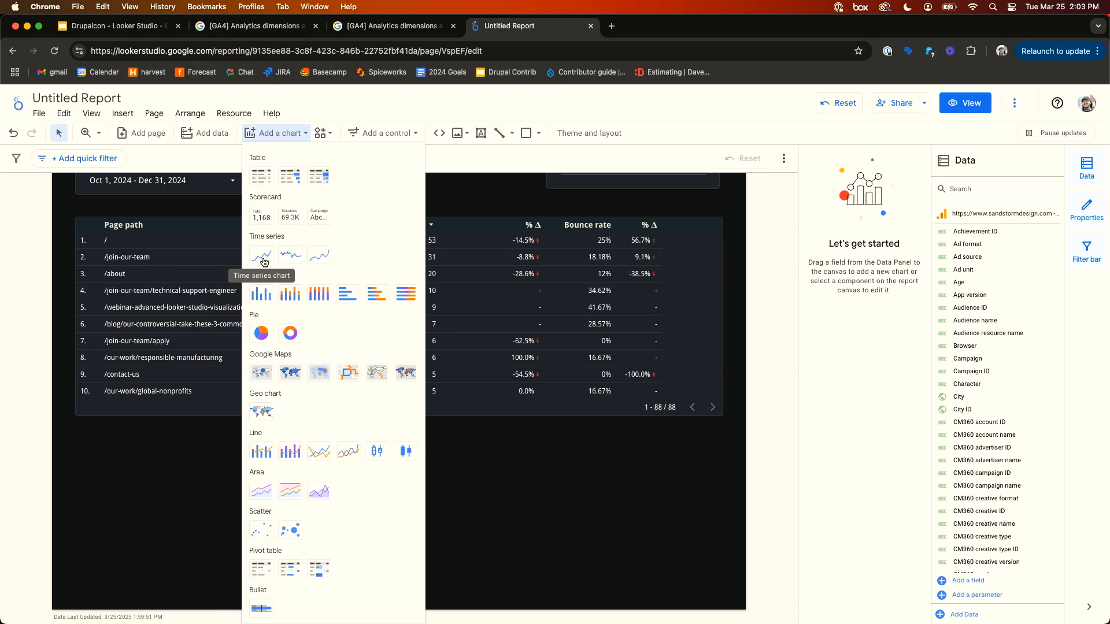
# - Insert a time series chart below the table and widen it to about half the canvas width
pyautogui.click(263, 261)
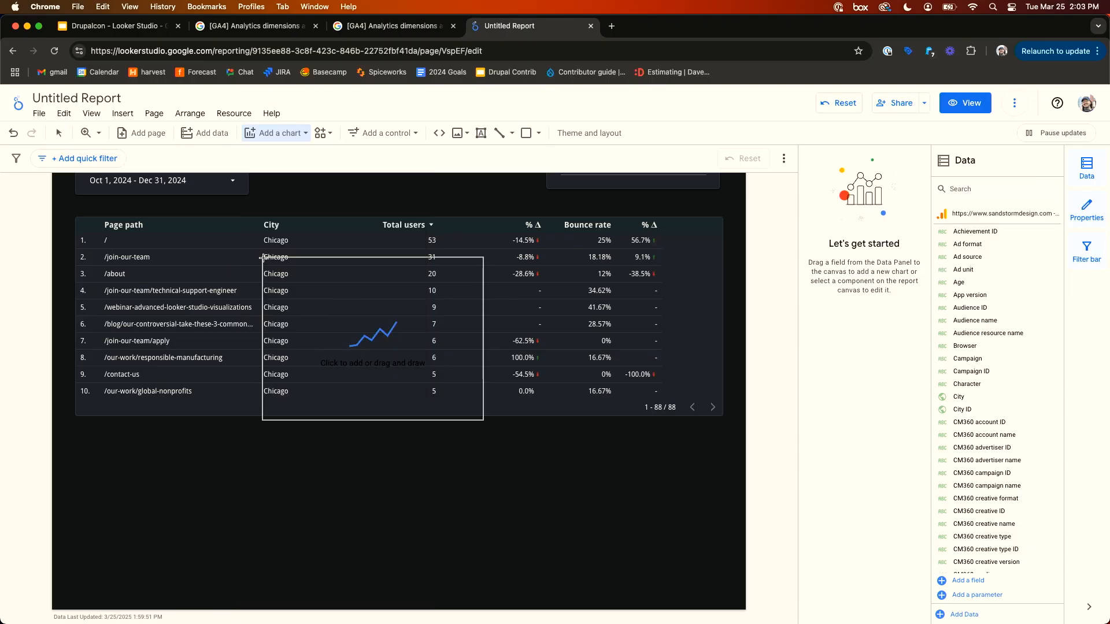
pyautogui.click(74, 432)
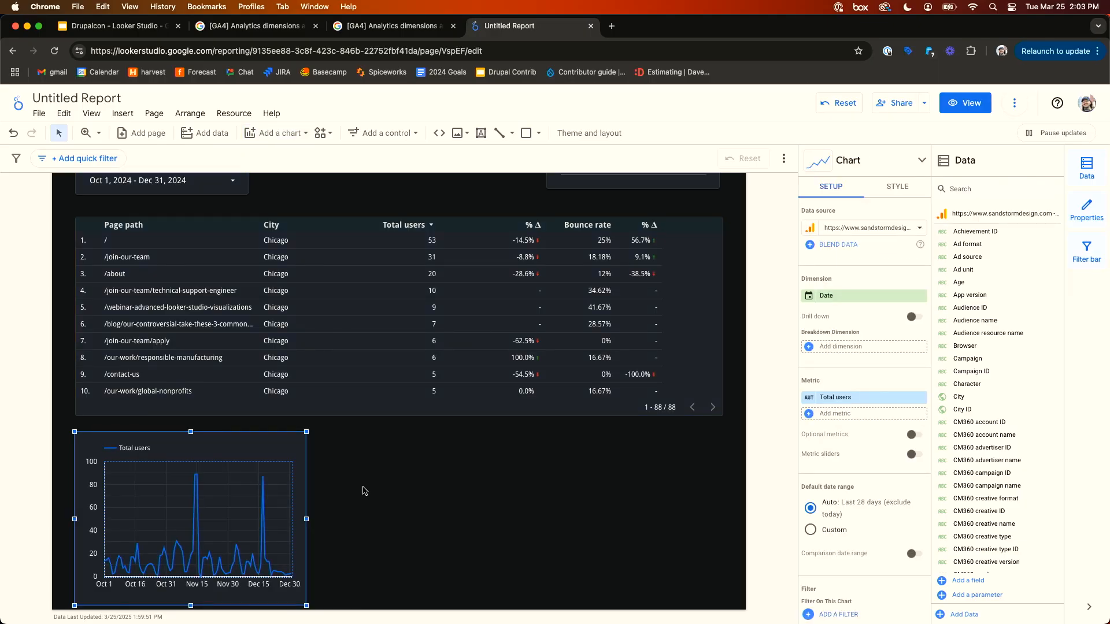
pyautogui.moveTo(307, 519); pyautogui.dragTo(459, 518)
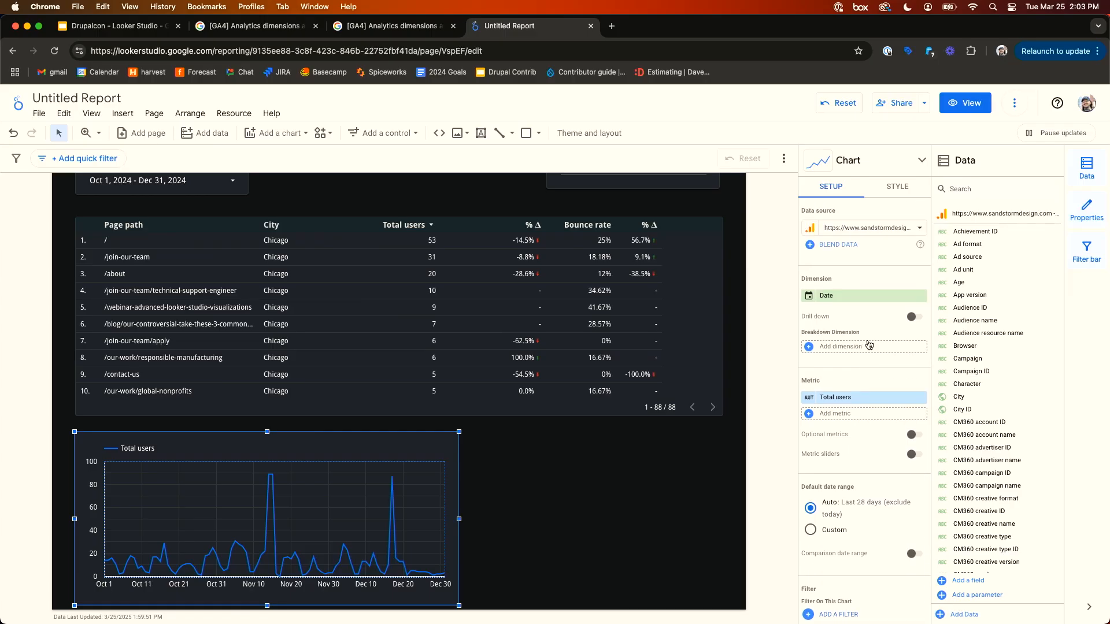
# - Apply the existing chicago filter to the time series chart
pyautogui.scroll(-3, 855, 399)
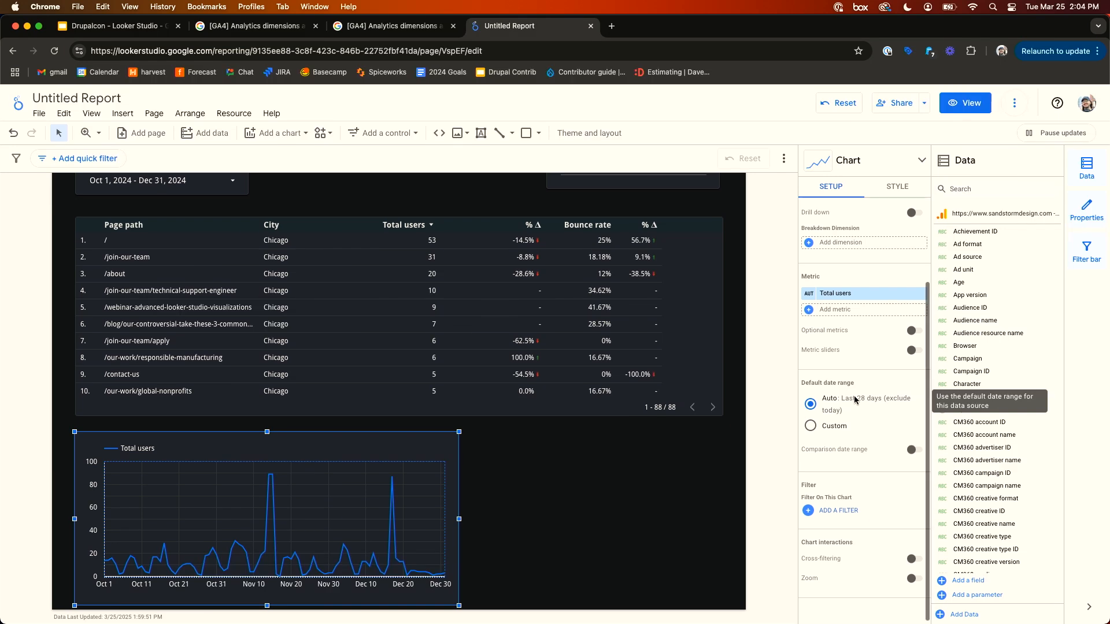
pyautogui.scroll(3, 855, 396)
pyautogui.click(519, 286)
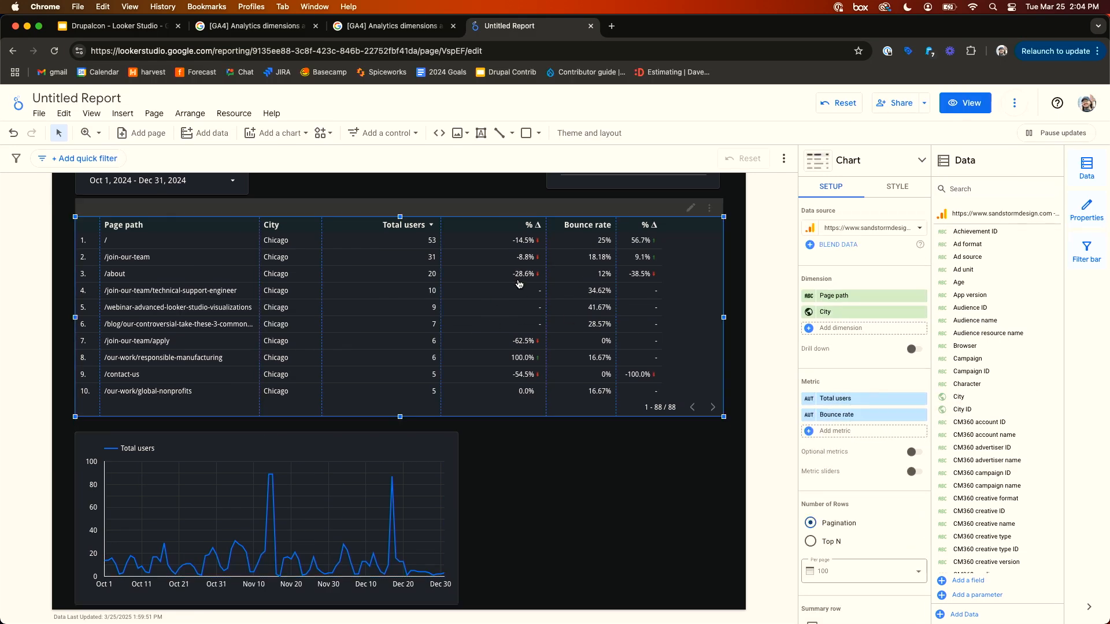
pyautogui.click(347, 508)
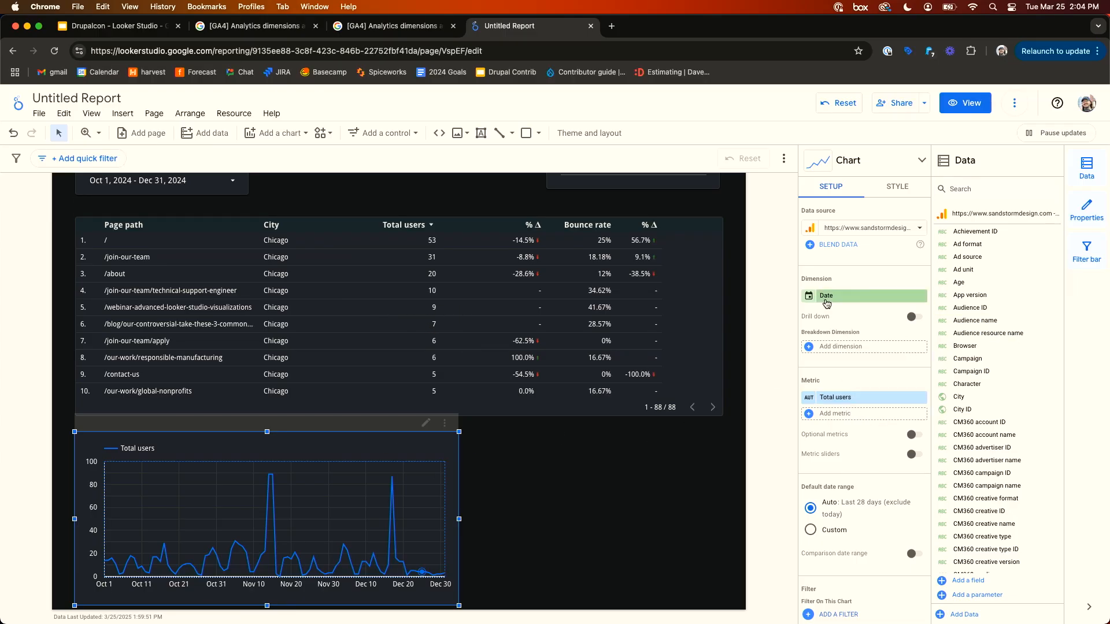
pyautogui.scroll(-3, 815, 416)
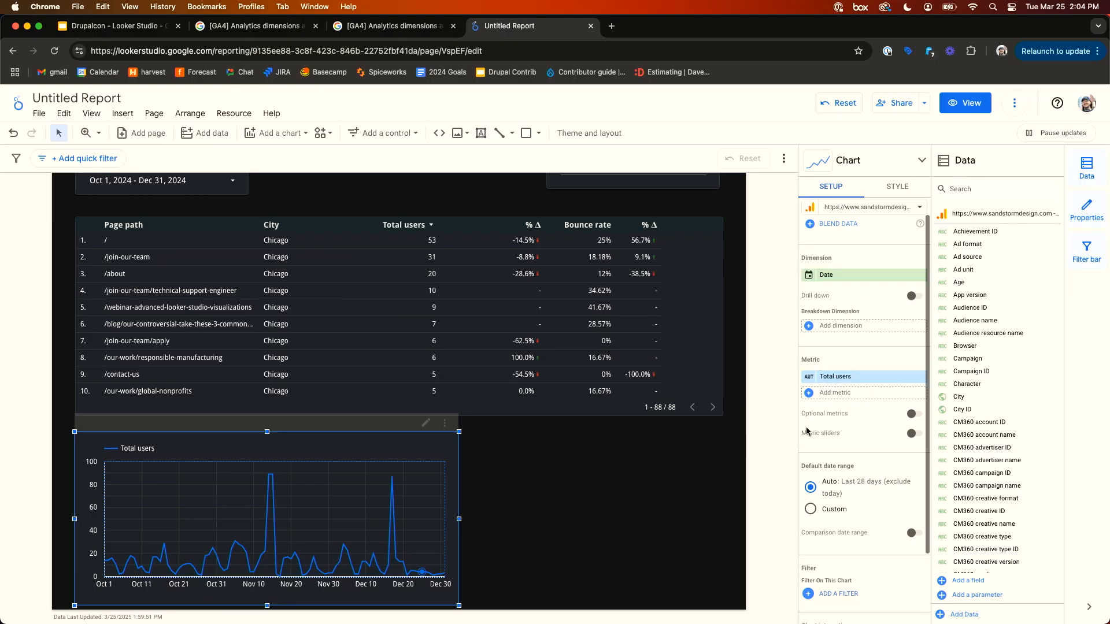
pyautogui.scroll(3, 844, 470)
pyautogui.scroll(-3, 845, 470)
pyautogui.click(821, 511)
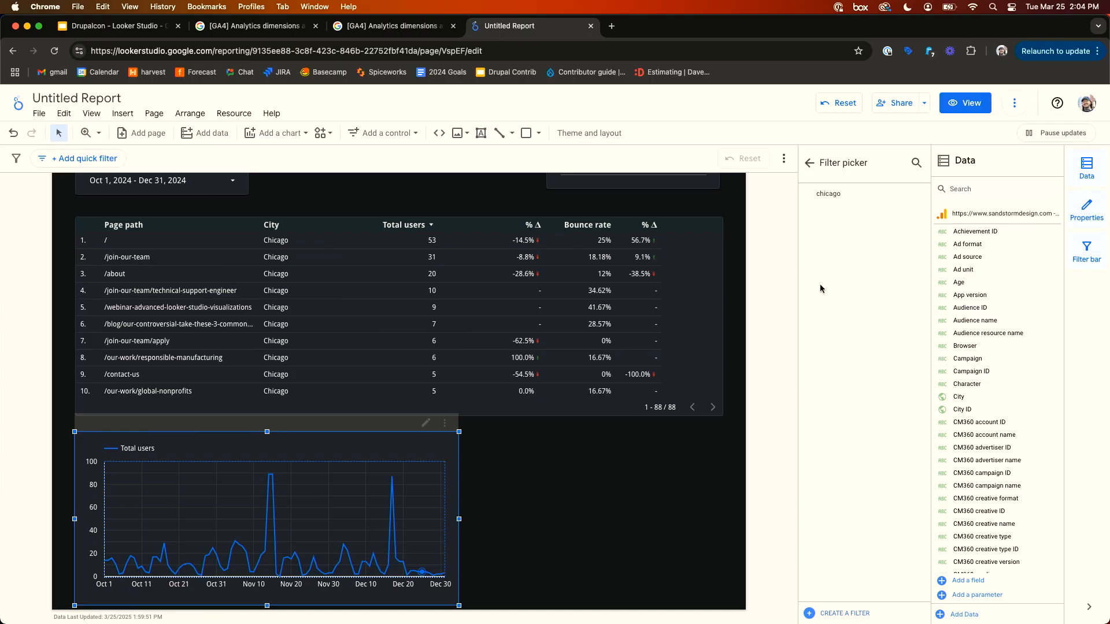
pyautogui.click(847, 198)
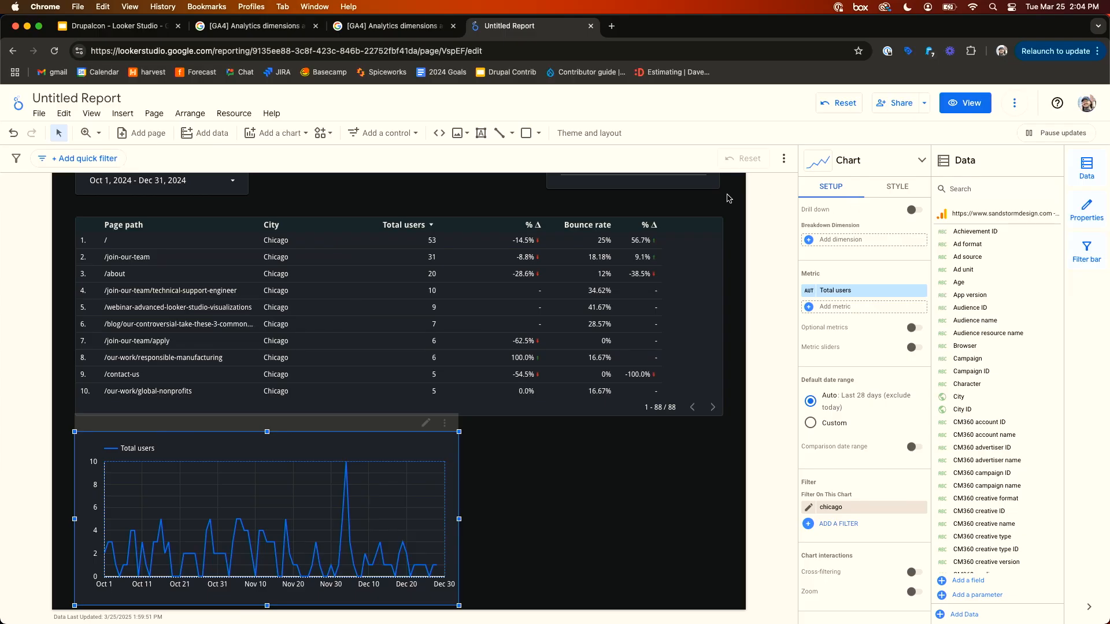
pyautogui.click(744, 412)
pyautogui.scroll(3, 744, 411)
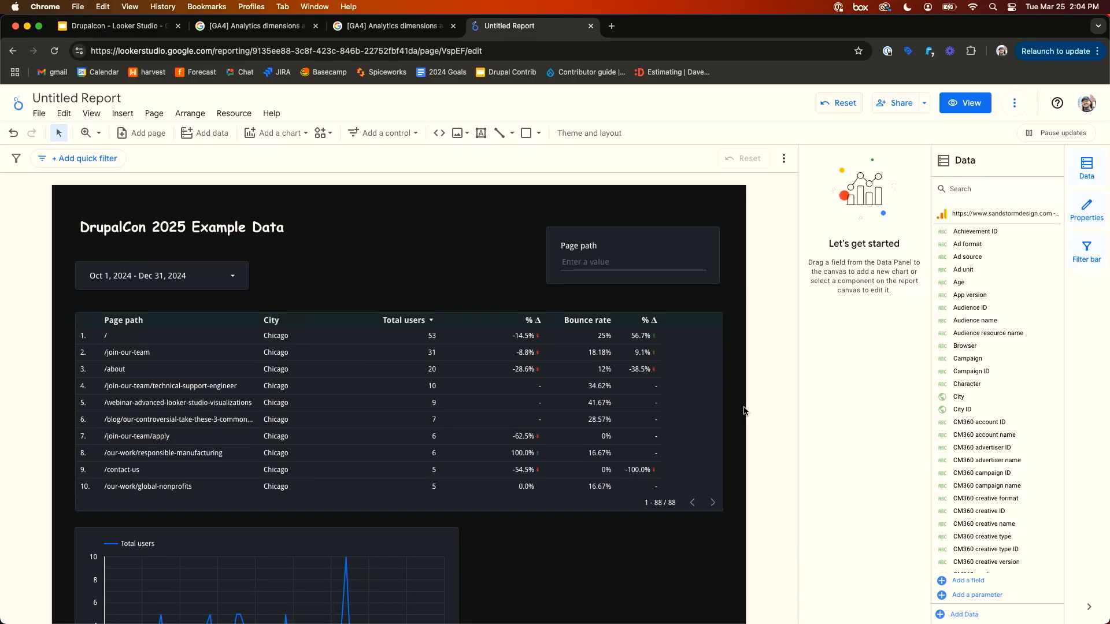
pyautogui.scroll(-2, 744, 411)
pyautogui.scroll(2, 744, 411)
pyautogui.scroll(-3, 744, 411)
pyautogui.scroll(3, 747, 408)
pyautogui.scroll(-2, 616, 198)
pyautogui.scroll(2, 616, 198)
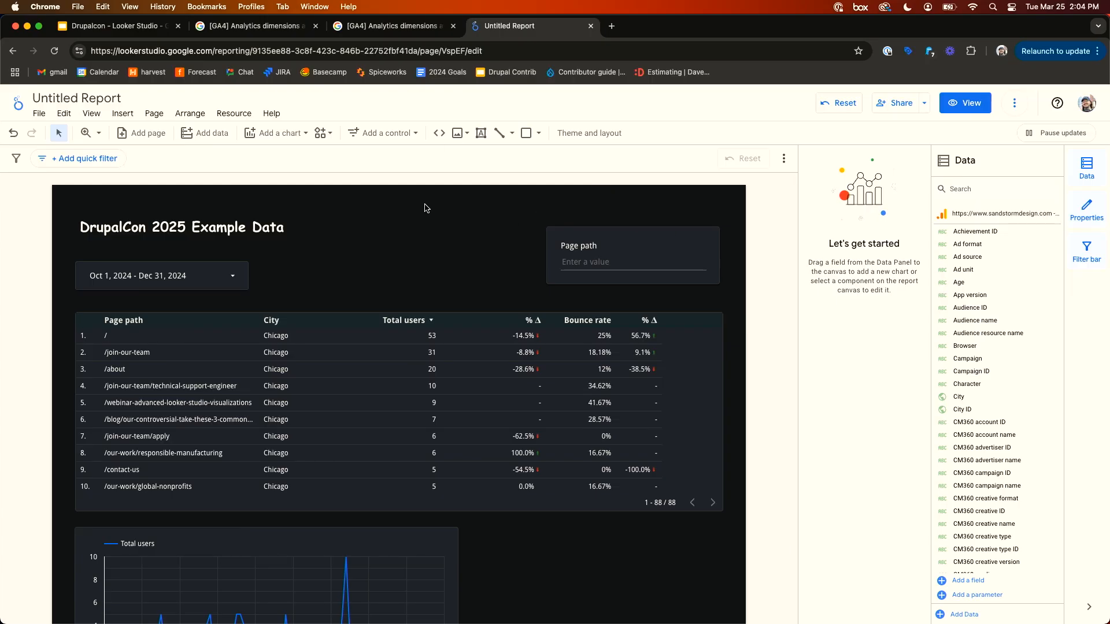
# - Add a second report page and rename the first page to Overview
pyautogui.click(144, 142)
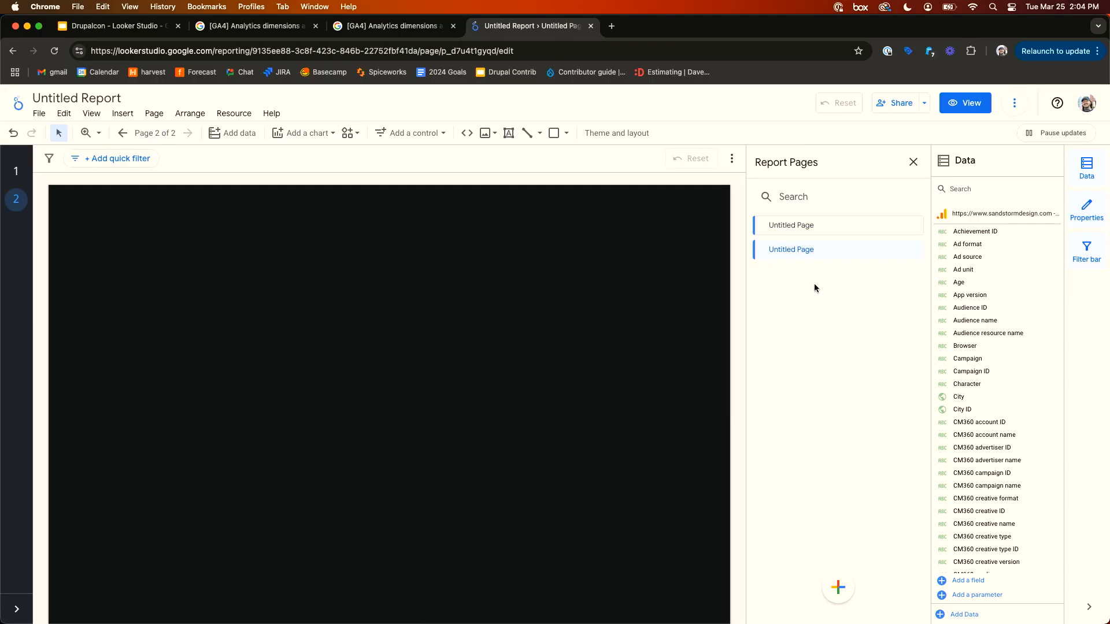
pyautogui.click(858, 235)
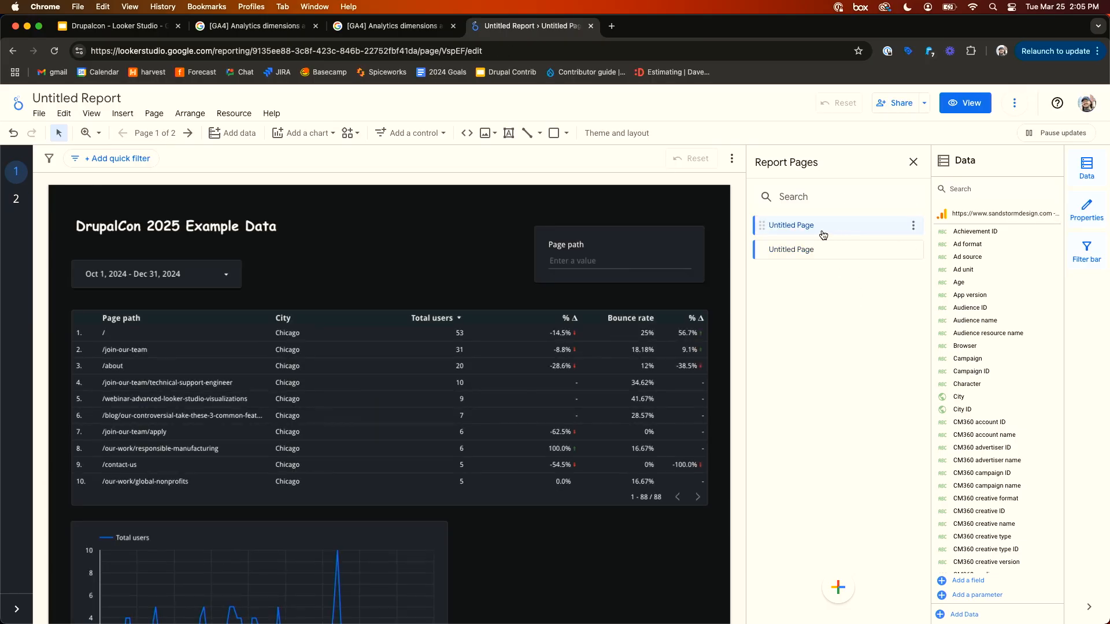
pyautogui.doubleClick(803, 227)
pyautogui.write('Overview')
pyautogui.press('Return')
# - On the second page, insert a pie chart about 310 by 225 pixels near the upper left
pyautogui.click(834, 250)
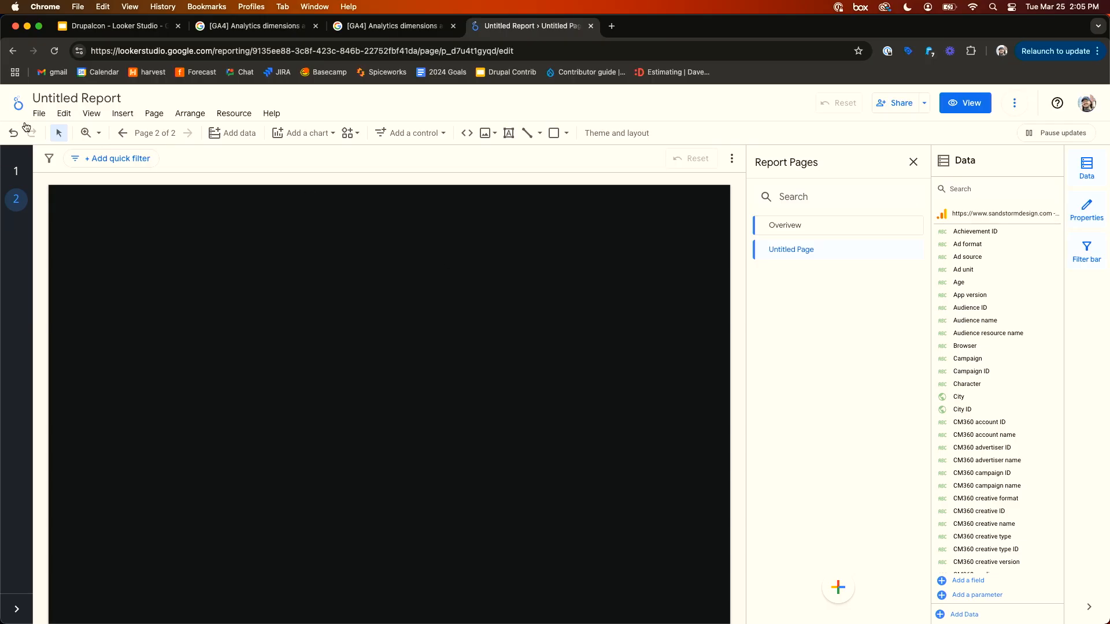
pyautogui.click(16, 172)
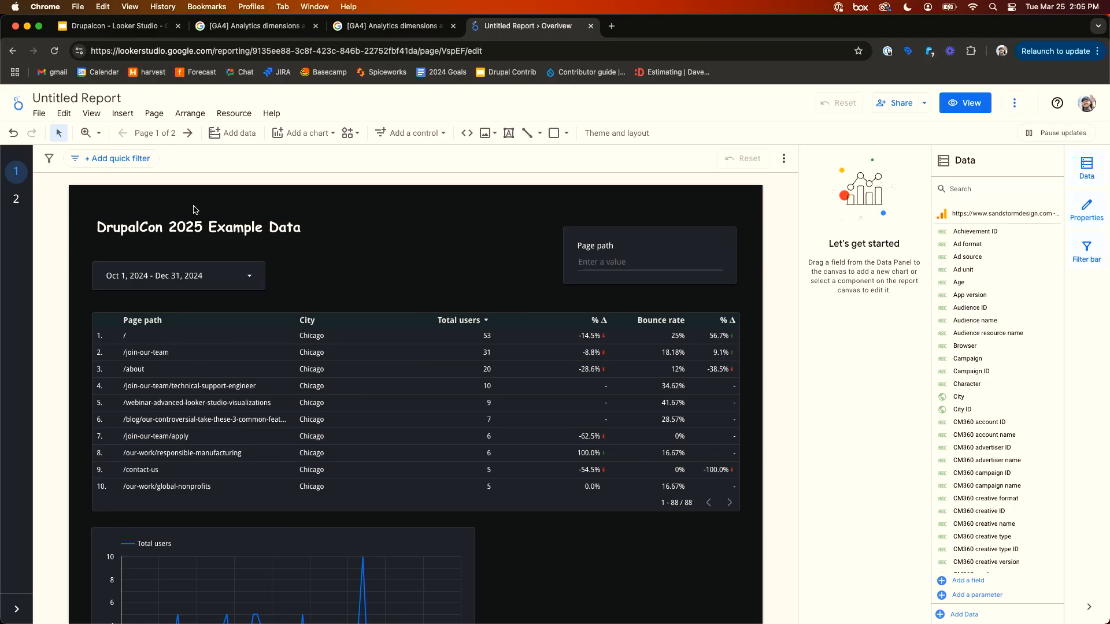
pyautogui.click(16, 200)
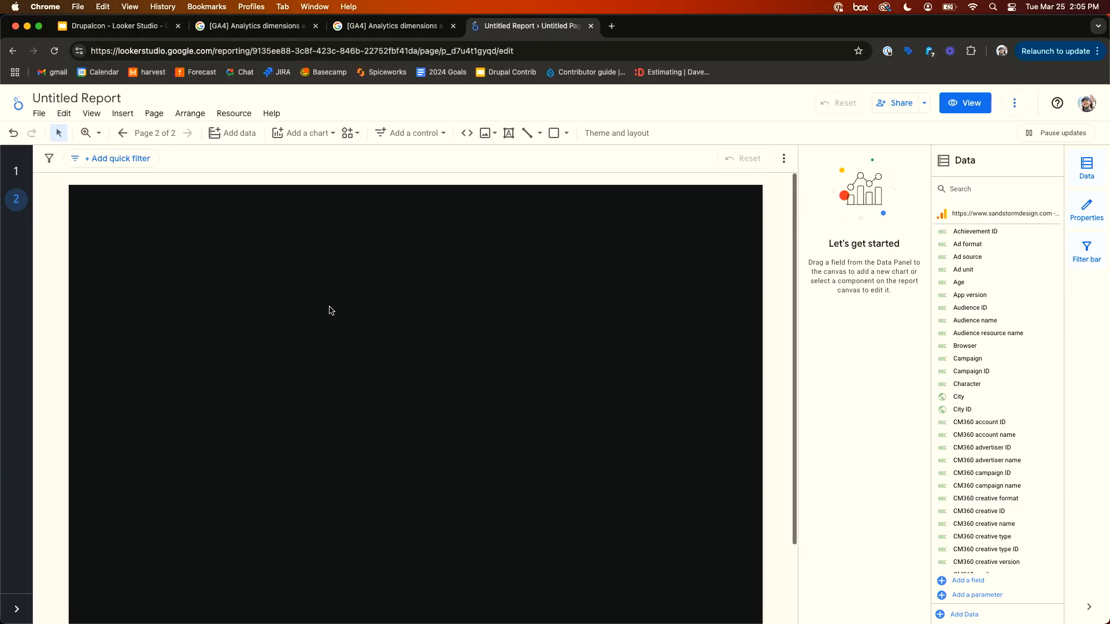
pyautogui.click(308, 134)
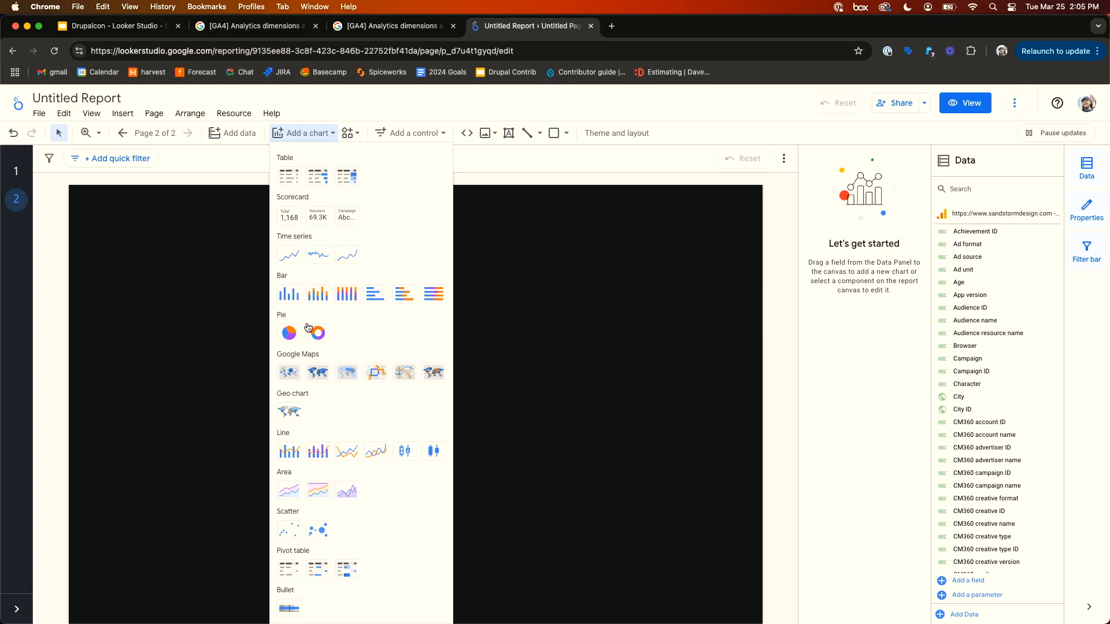
pyautogui.click(283, 332)
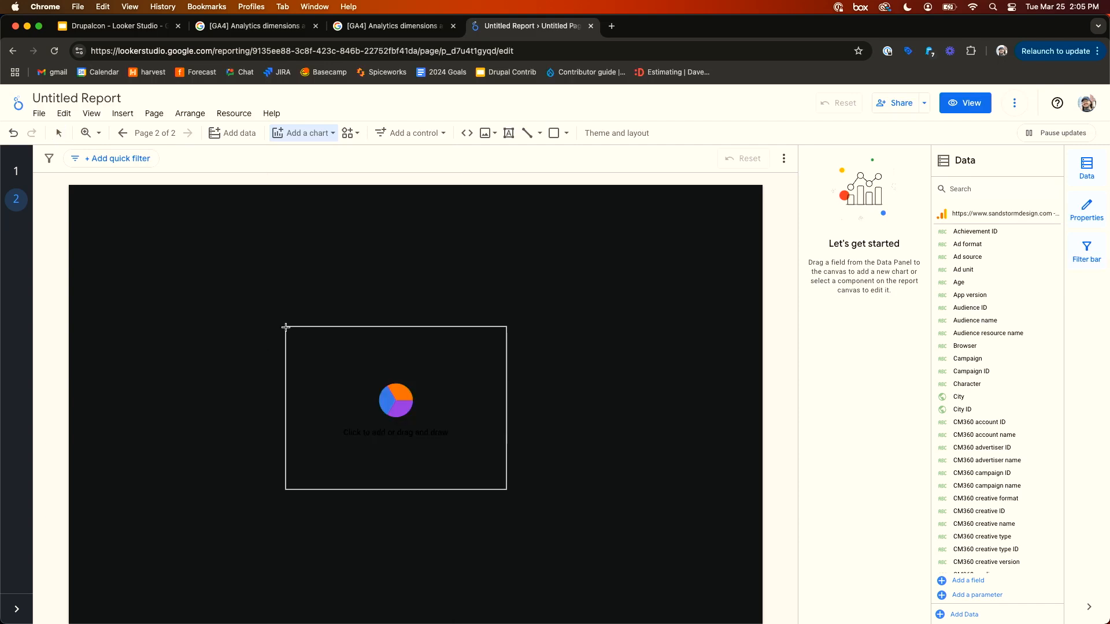
pyautogui.moveTo(103, 232)
pyautogui.mouseDown()
pyautogui.moveTo(298, 337)
pyautogui.moveTo(335, 406)
pyautogui.moveTo(441, 475)
pyautogui.mouseUp()
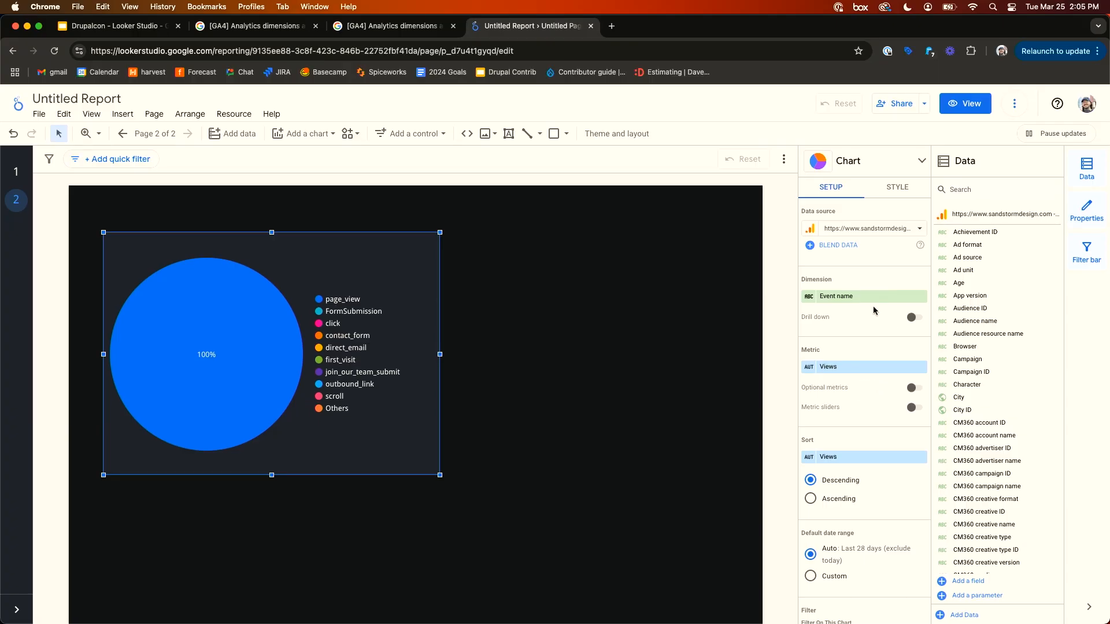
# - Change the pie chart's metric from Views to Total users
pyautogui.scroll(-1, 870, 273)
pyautogui.scroll(1, 868, 272)
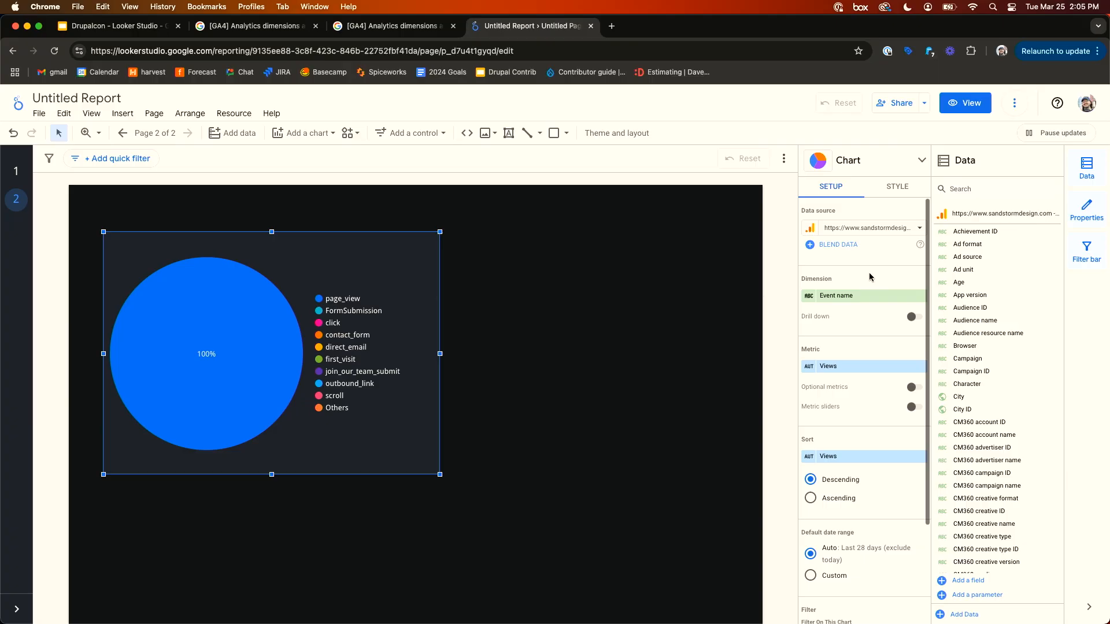
pyautogui.click(852, 368)
pyautogui.write('usersx')
pyautogui.press('super+a')
pyautogui.write('total')
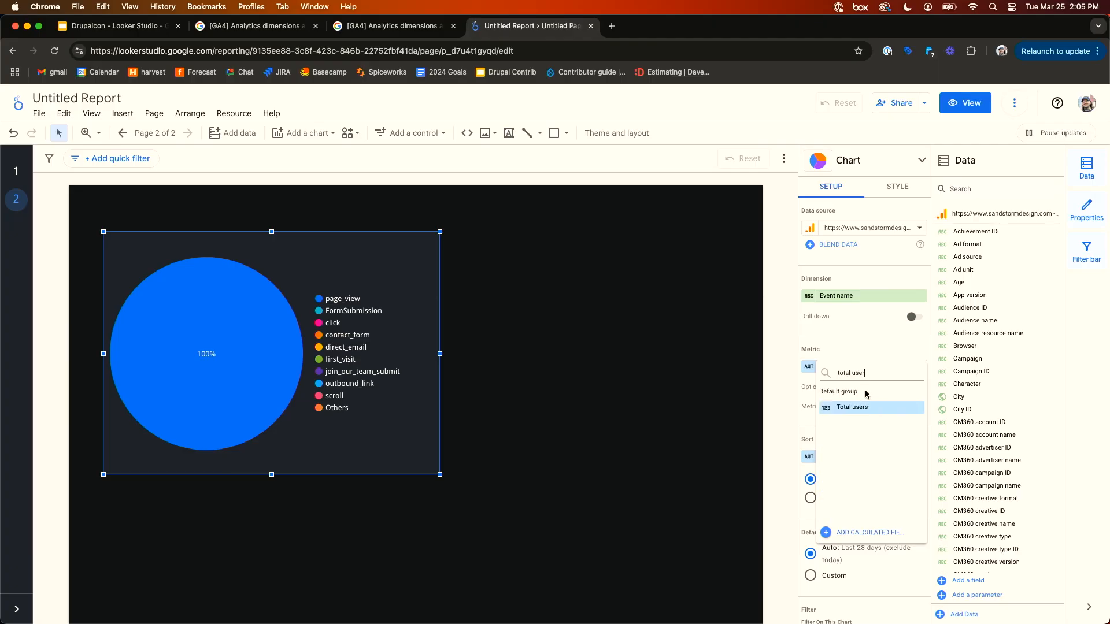
pyautogui.click(860, 407)
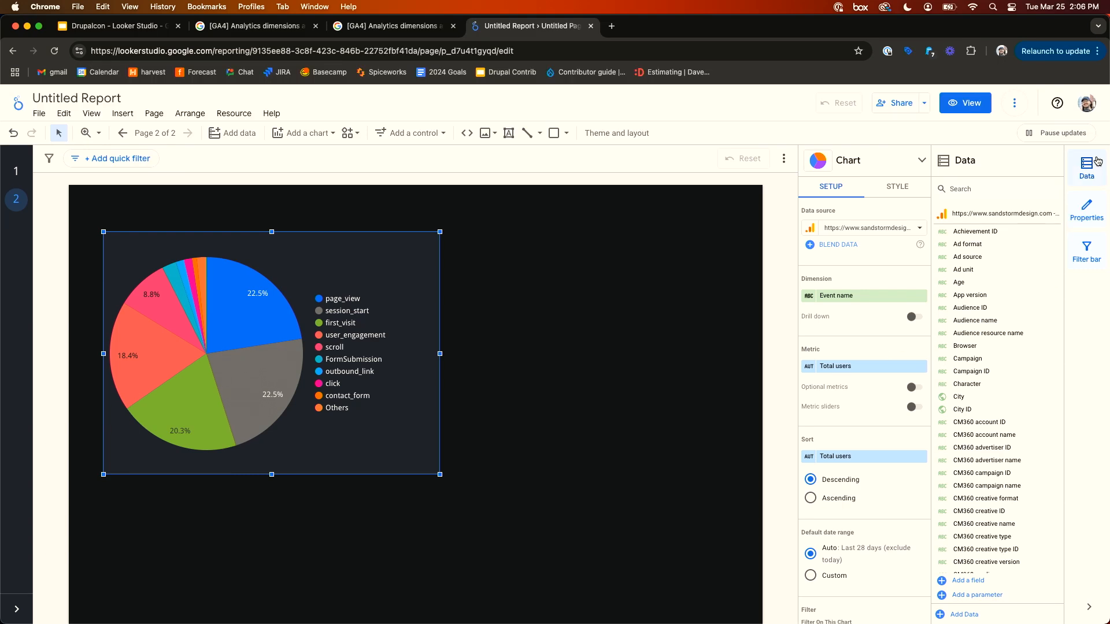
# - Set the pie chart's dimension to Device category, found by searching the data fields for device
pyautogui.click(995, 188)
pyautogui.write('device')
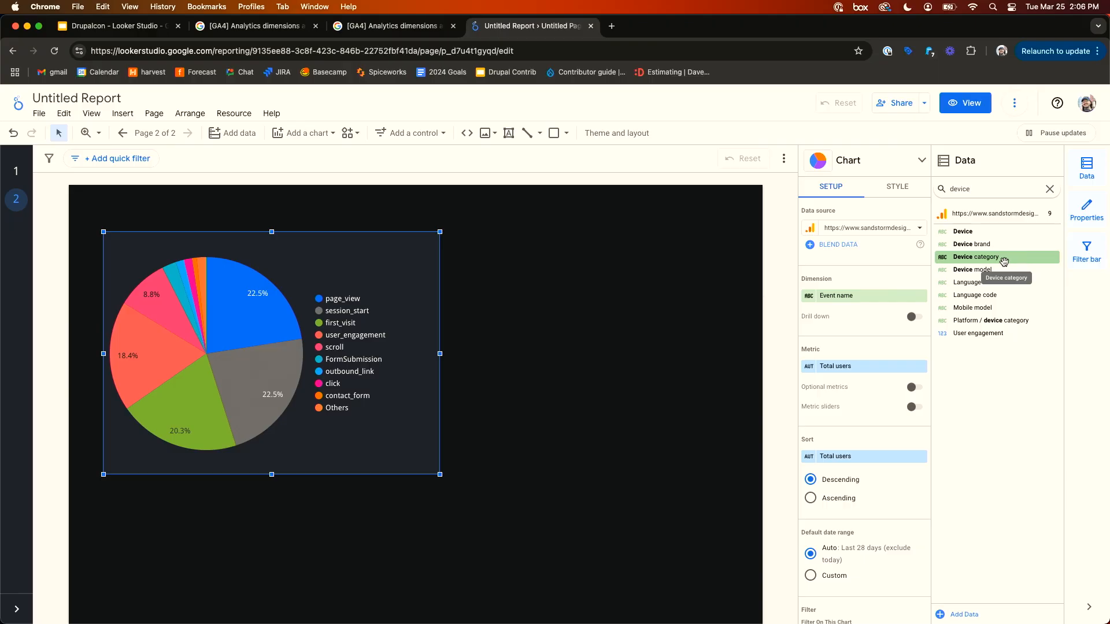
pyautogui.moveTo(1003, 262); pyautogui.dragTo(873, 305)
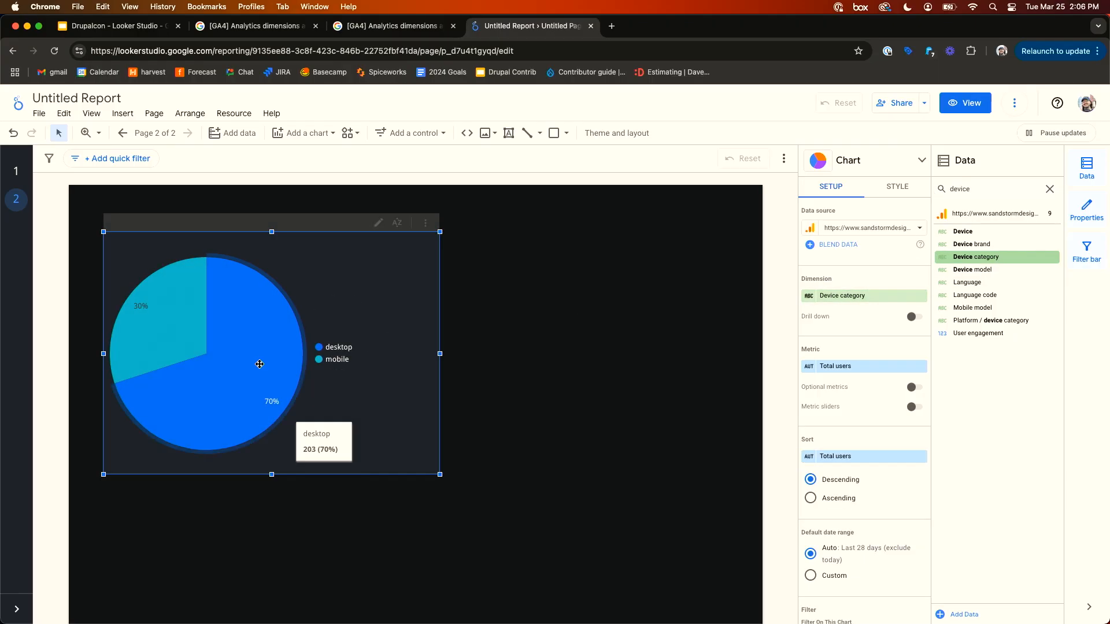
pyautogui.moveTo(150, 284)
pyautogui.click(612, 319)
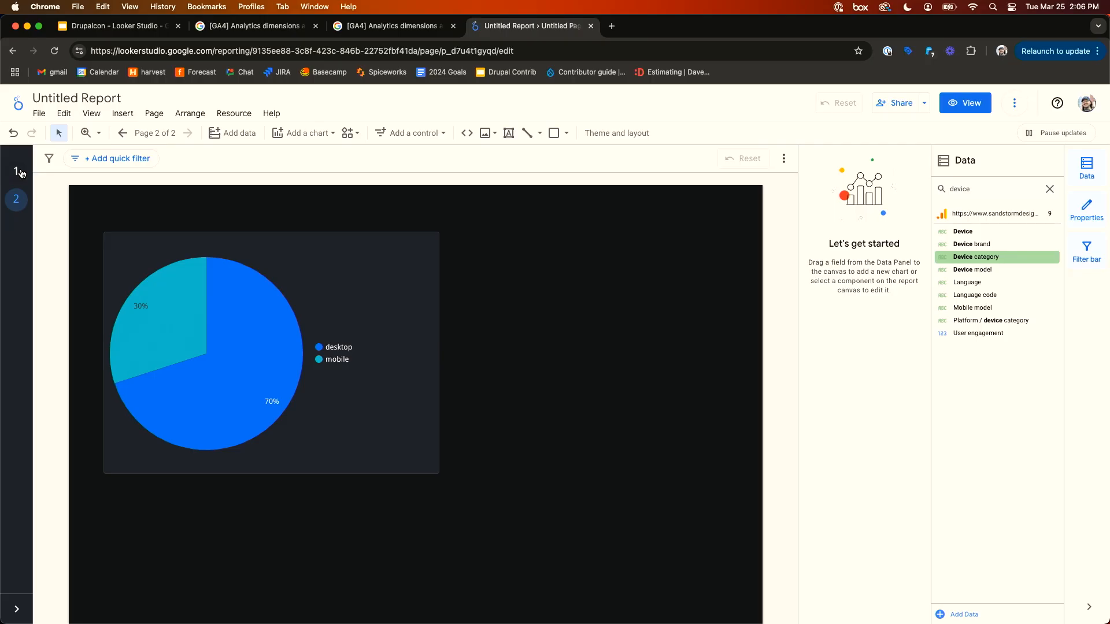
# - Copy the date range control and Page path input box from the Overview page and paste them onto the second page
pyautogui.click(20, 173)
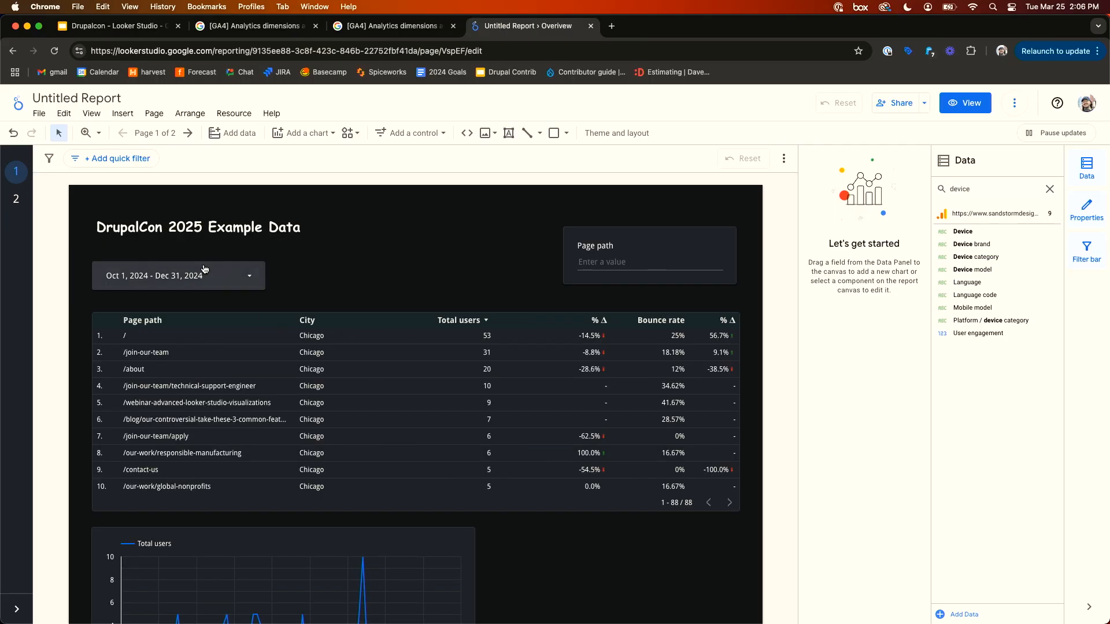
pyautogui.click(211, 275)
pyautogui.click(614, 249)
pyautogui.keyDown('shift'); pyautogui.click(612, 248); pyautogui.keyUp('shift')
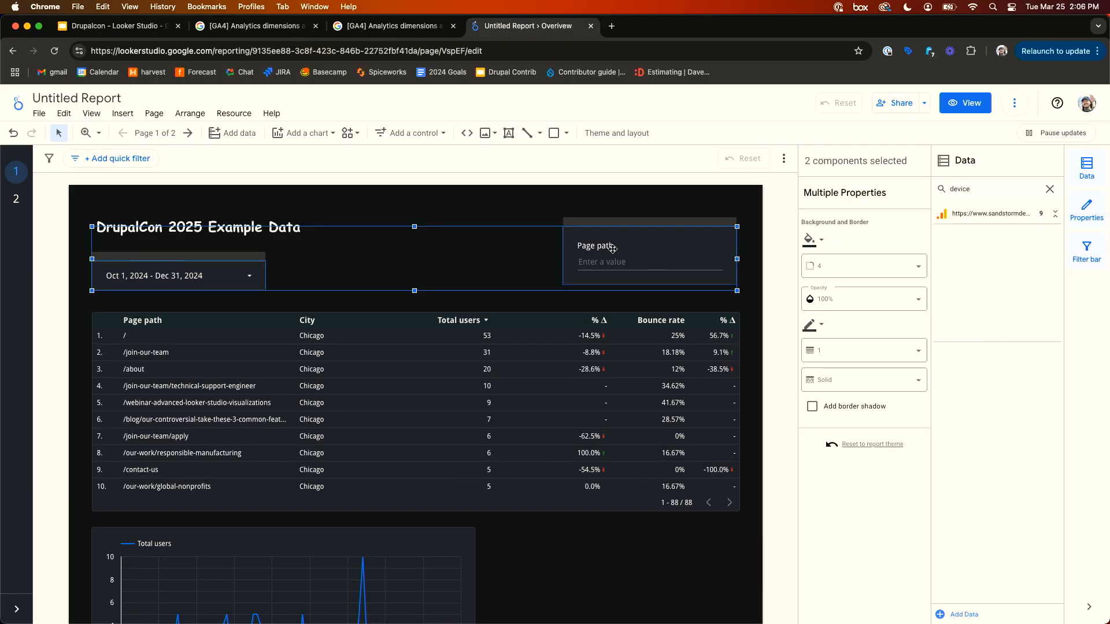
pyautogui.click(16, 199)
pyautogui.press('cmd+v')
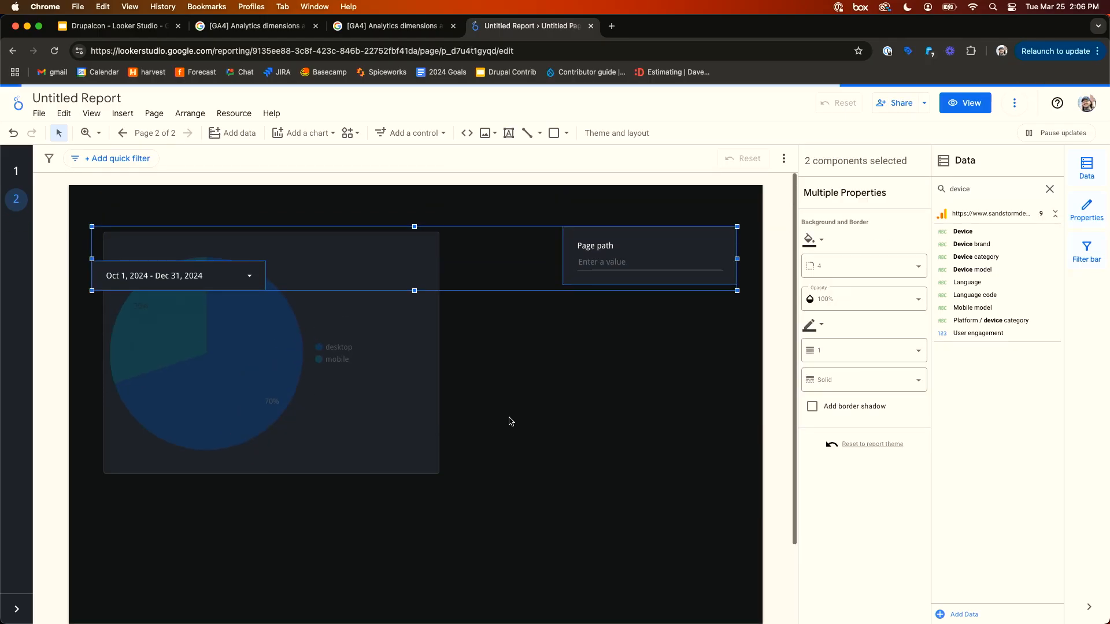
pyautogui.press('Escape')
# - Move the pie chart down below the pasted date range control
pyautogui.moveTo(372, 398); pyautogui.dragTo(367, 491)
pyautogui.click(479, 403)
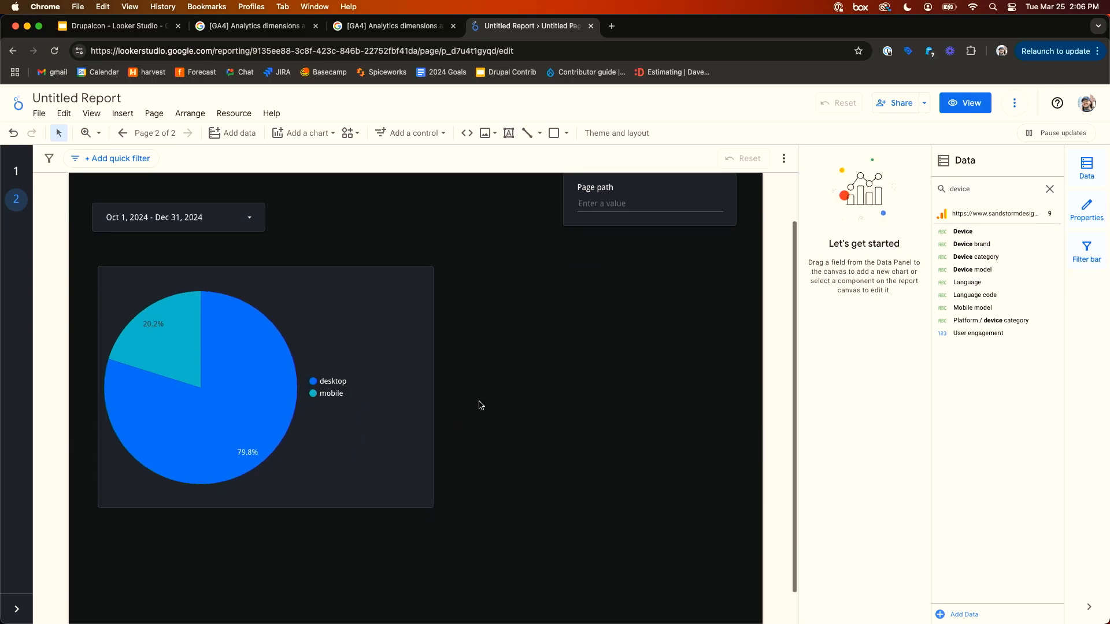
pyautogui.click(396, 424)
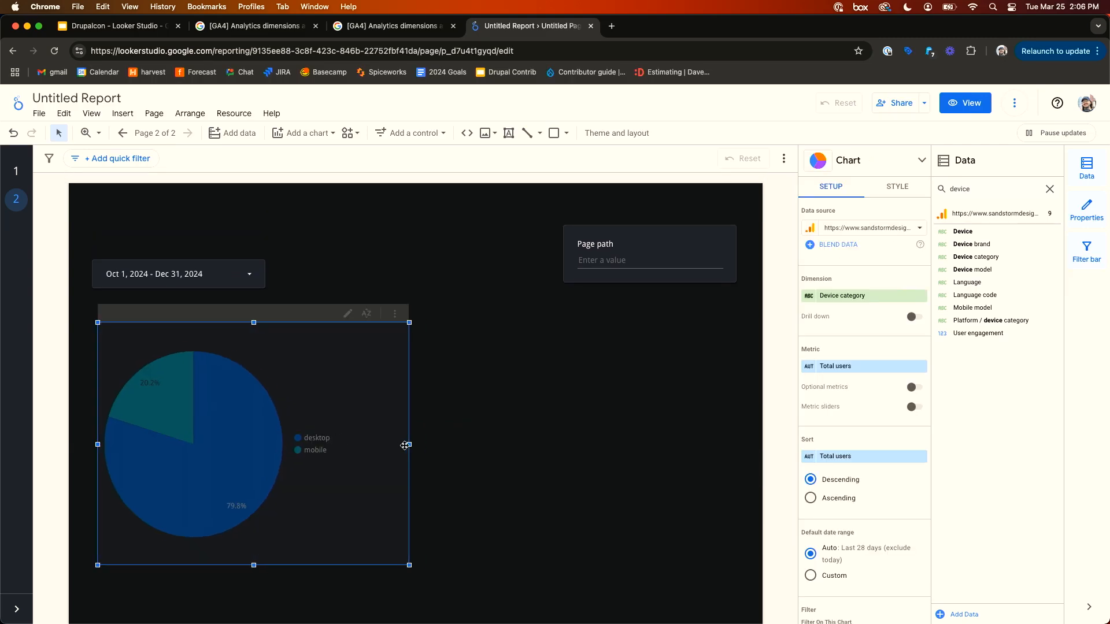
pyautogui.click(491, 426)
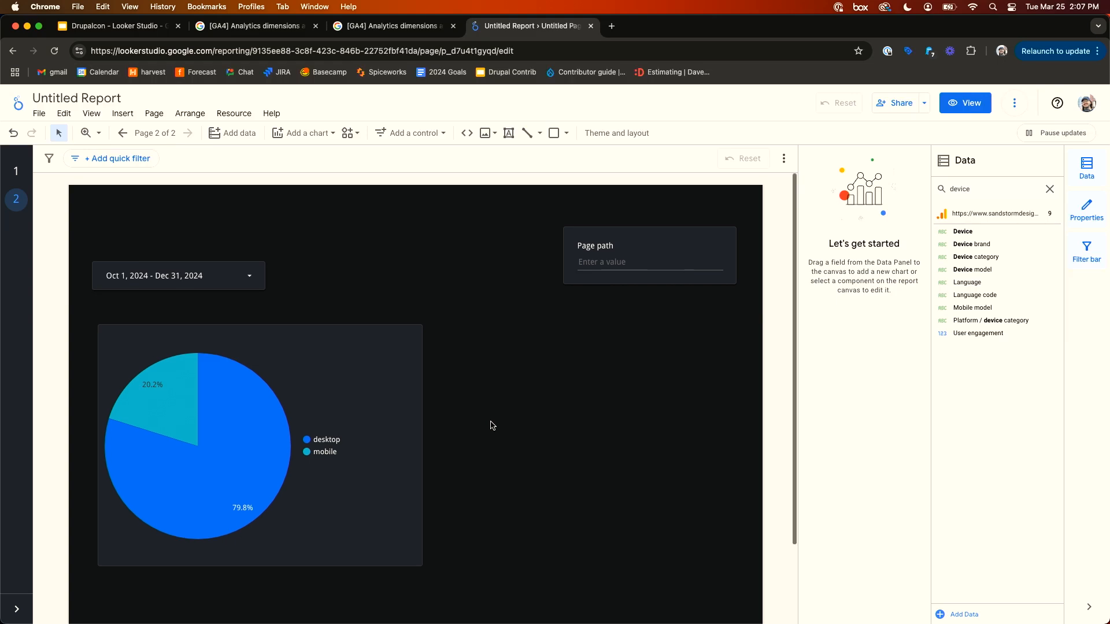
# - Inspect the pasted Page path control's settings and return to the Overview page
pyautogui.click(625, 229)
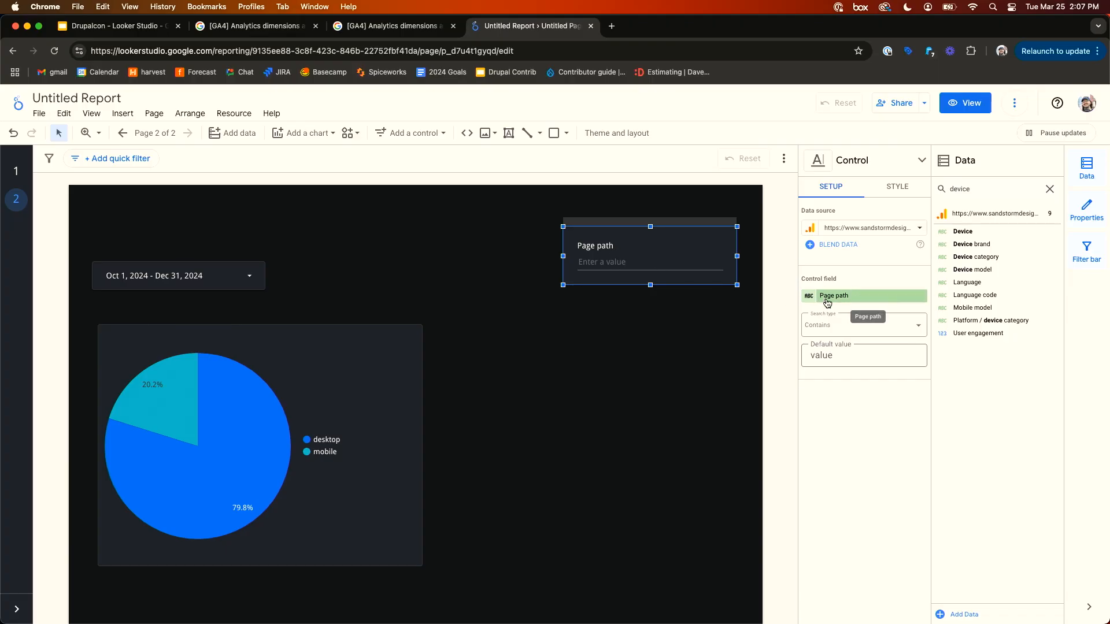
pyautogui.click(695, 322)
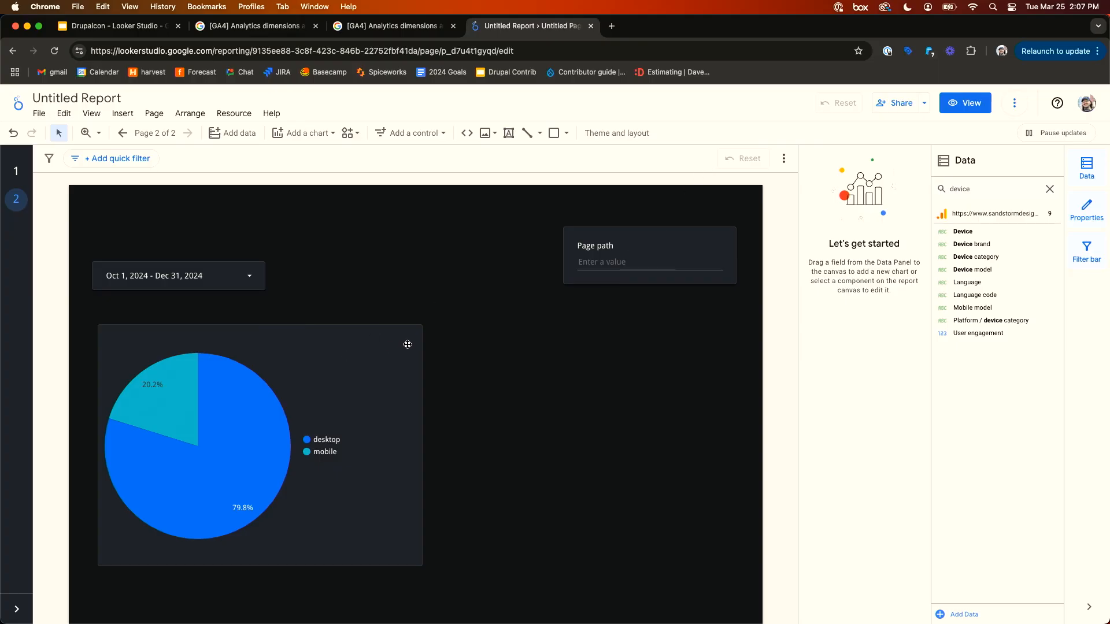
pyautogui.click(16, 171)
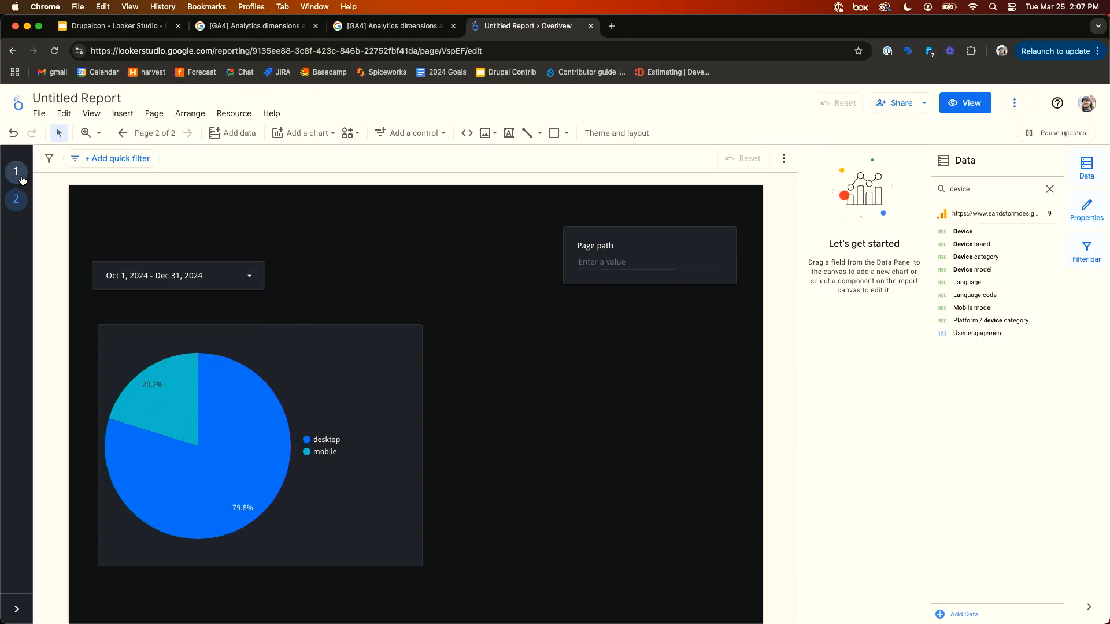
pyautogui.scroll(-3, 391, 280)
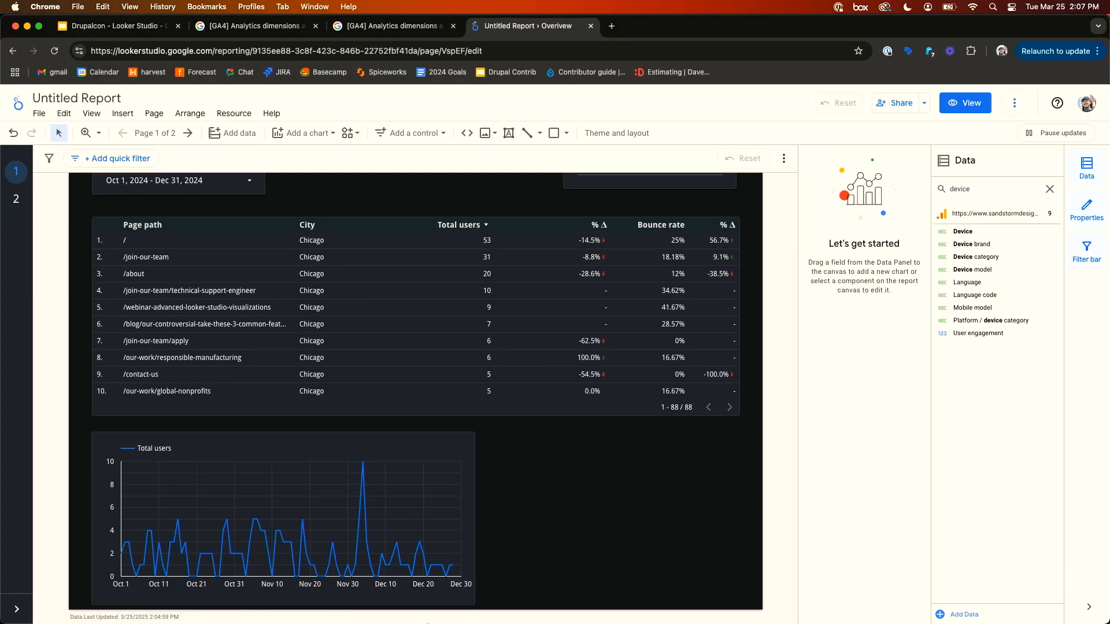
# - Change the copied input control on the second page to filter on Device category instead of Page path
pyautogui.scroll(3, 476, 184)
pyautogui.click(645, 244)
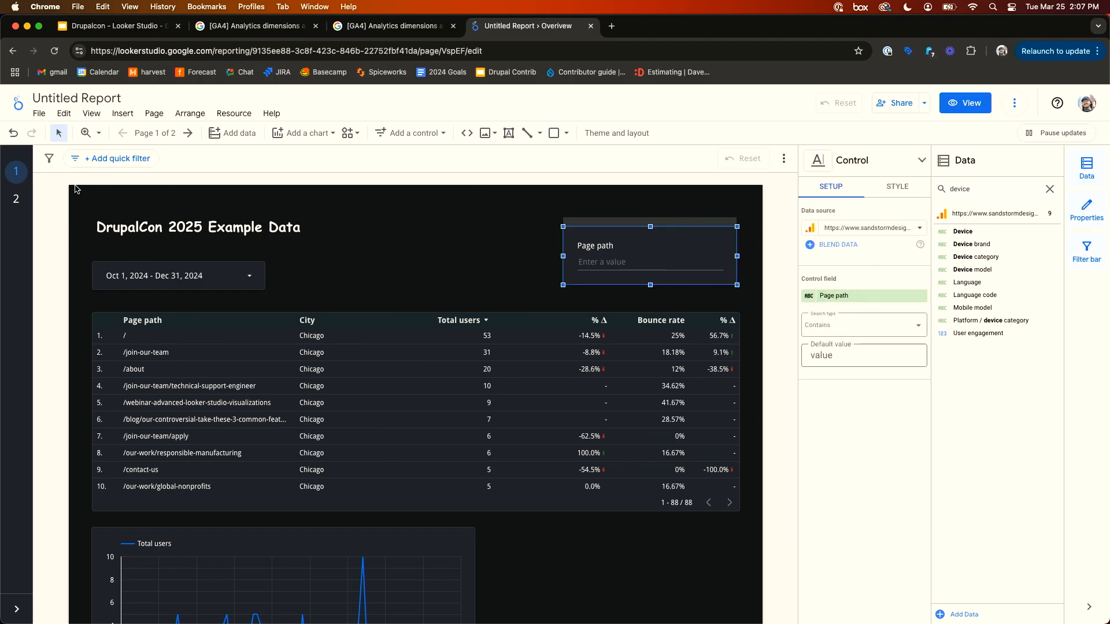
pyautogui.click(16, 200)
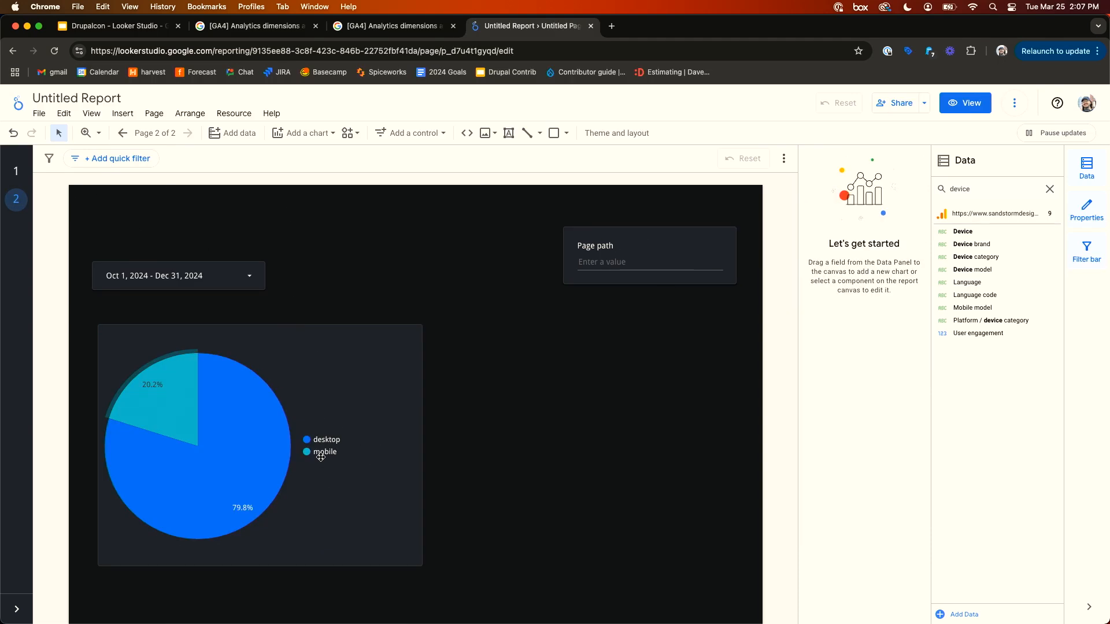
pyautogui.click(659, 242)
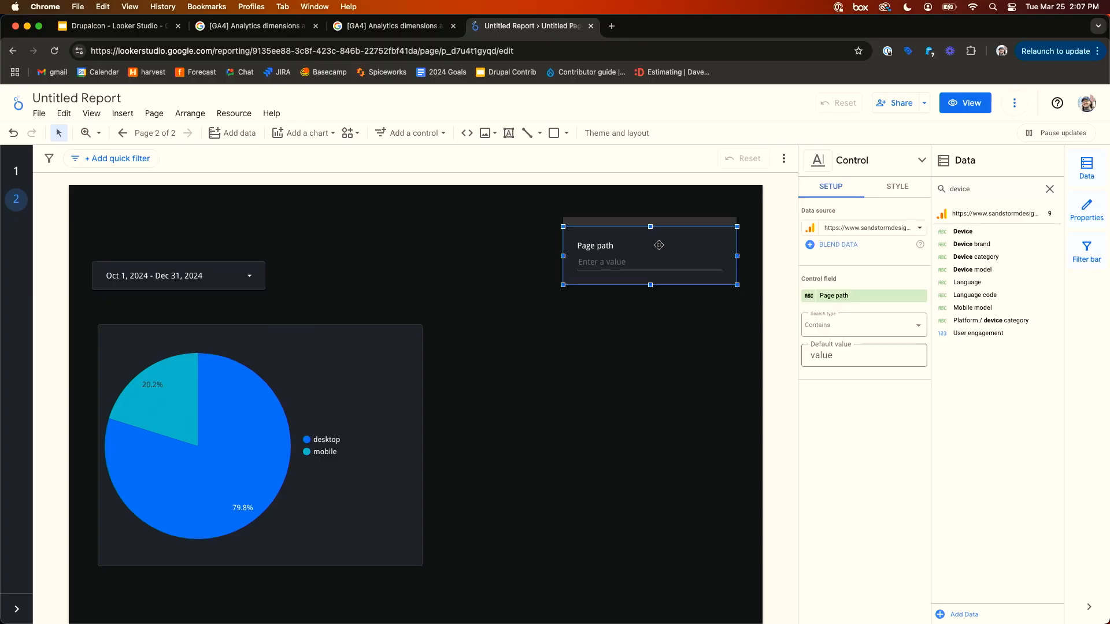
pyautogui.click(852, 301)
pyautogui.write('devi')
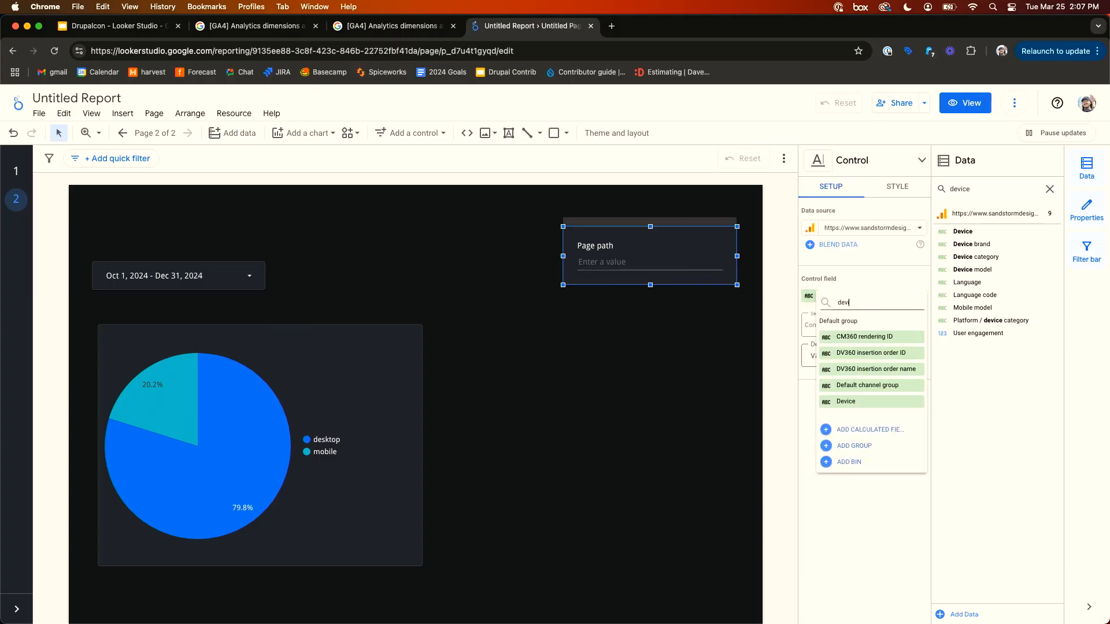
pyautogui.write('ce cat')
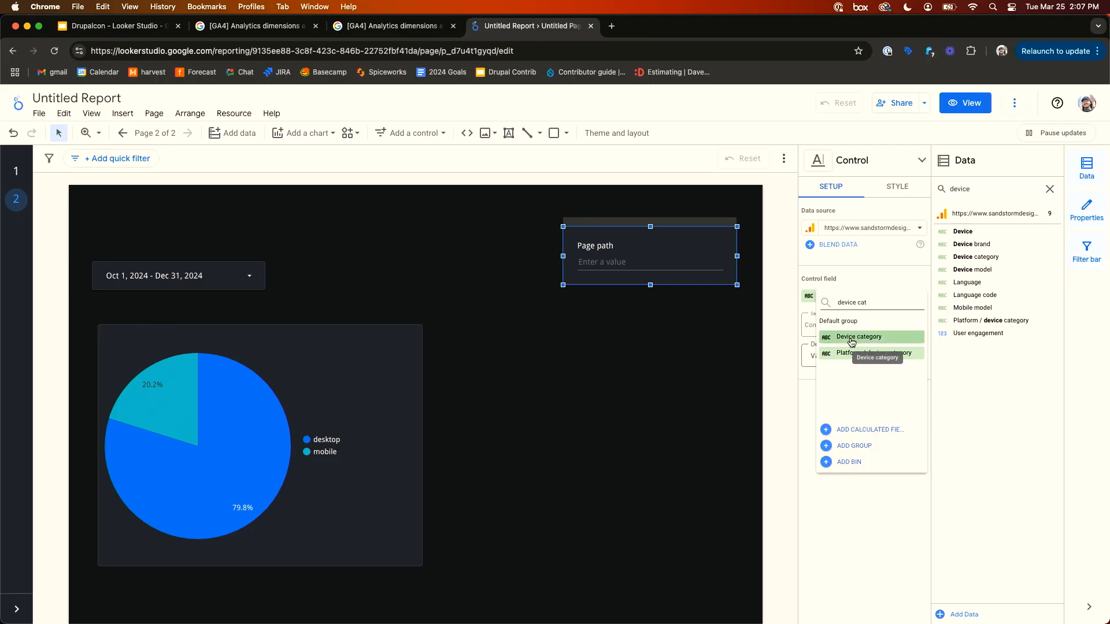
pyautogui.click(853, 337)
# - Try the Device category control by entering mobile, then clear the entry again
pyautogui.click(556, 368)
pyautogui.click(625, 258)
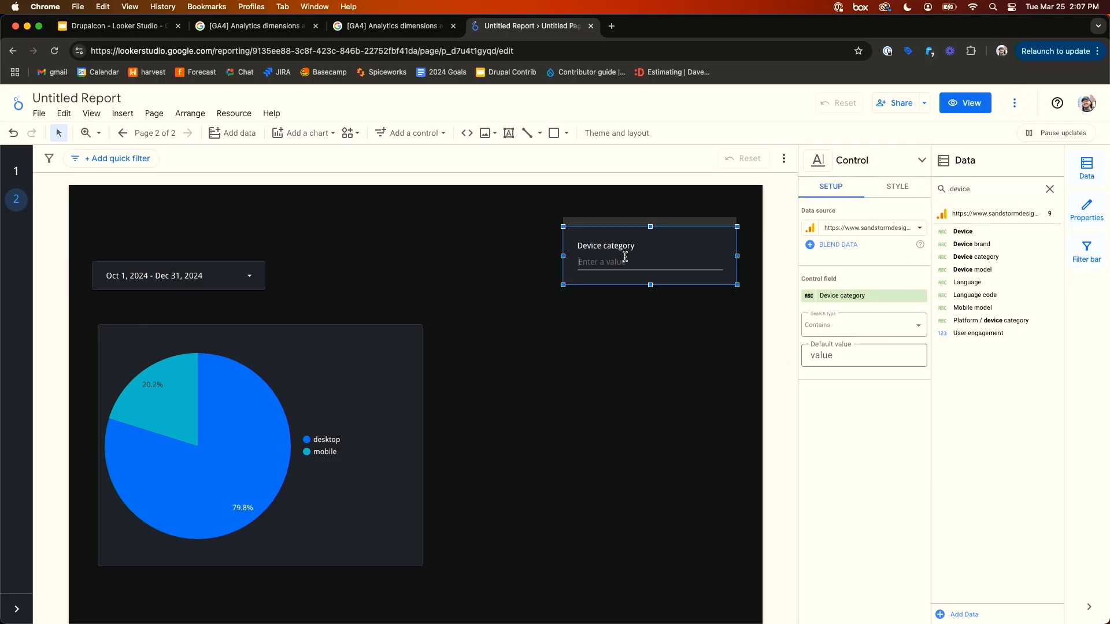
pyautogui.write('mobile')
pyautogui.press('Return')
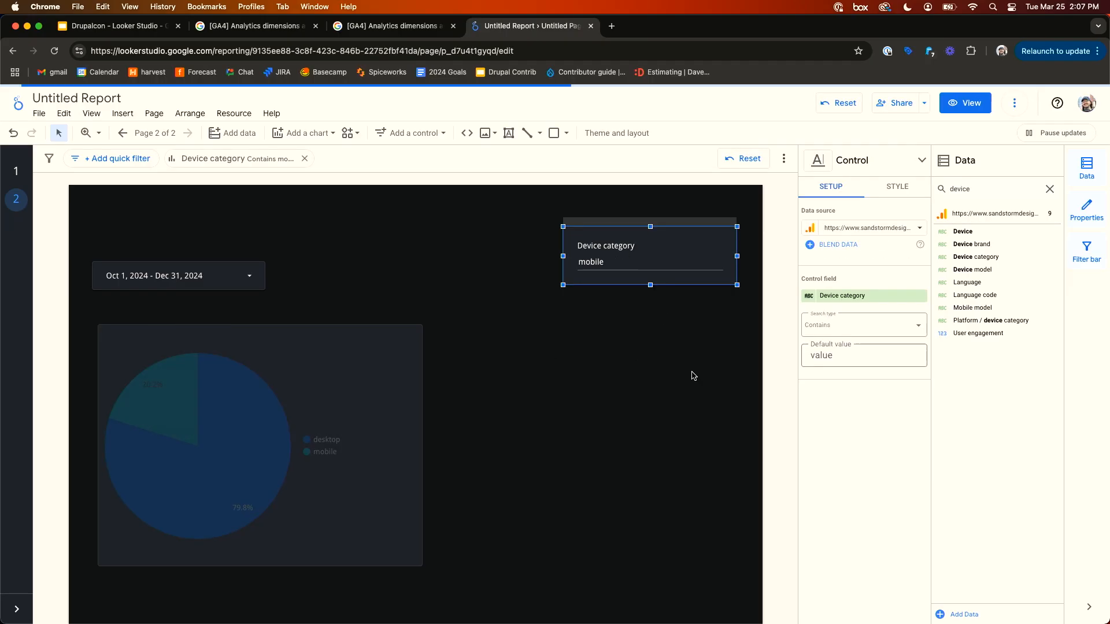
pyautogui.click(699, 396)
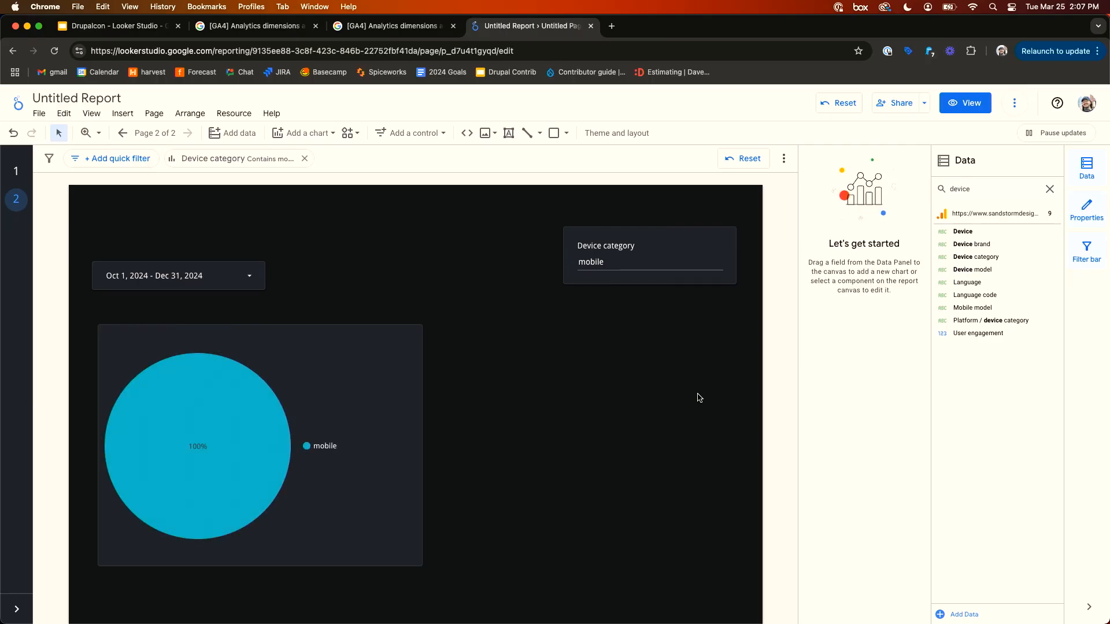
pyautogui.click(639, 258)
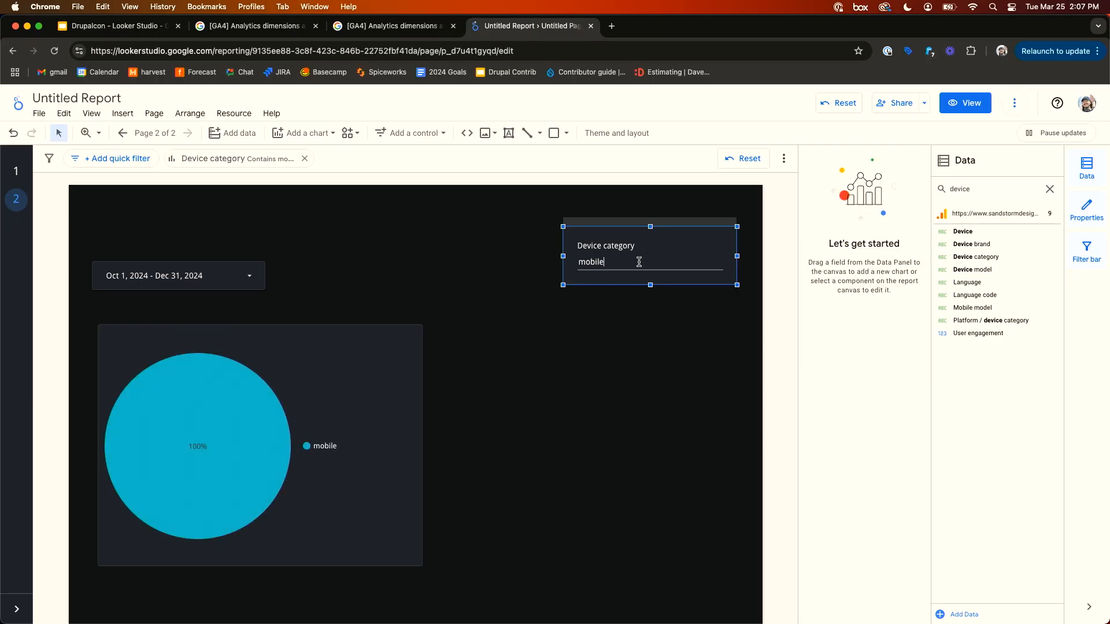
pyautogui.doubleClick(640, 258)
pyautogui.press('BackSpace')
pyautogui.click(419, 257)
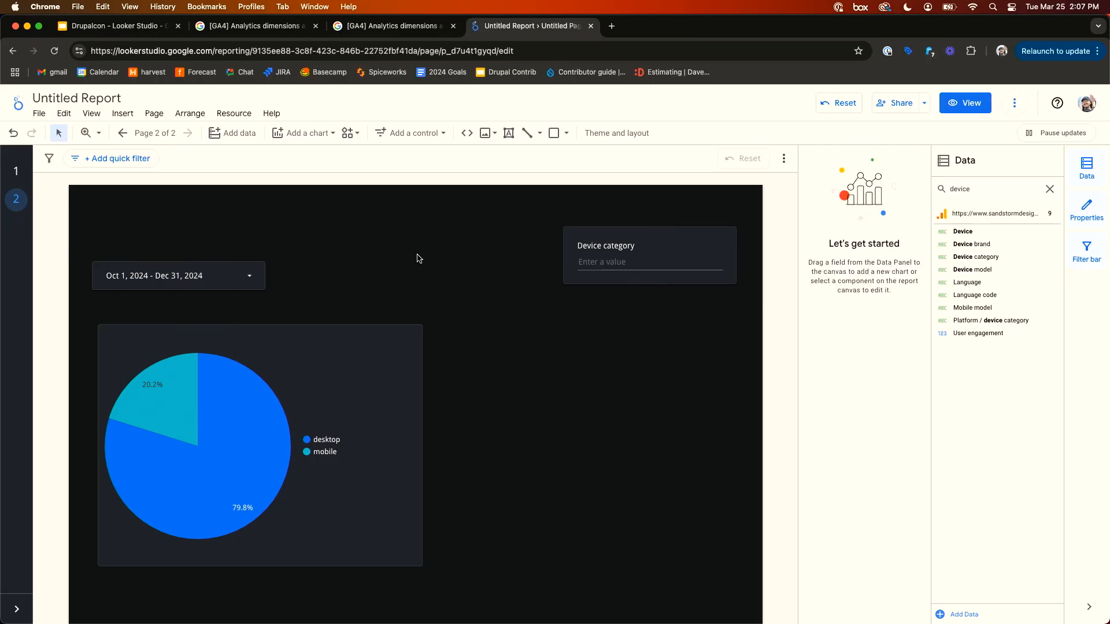
# - Add three new pages to the report from the report pages list
pyautogui.click(7, 167)
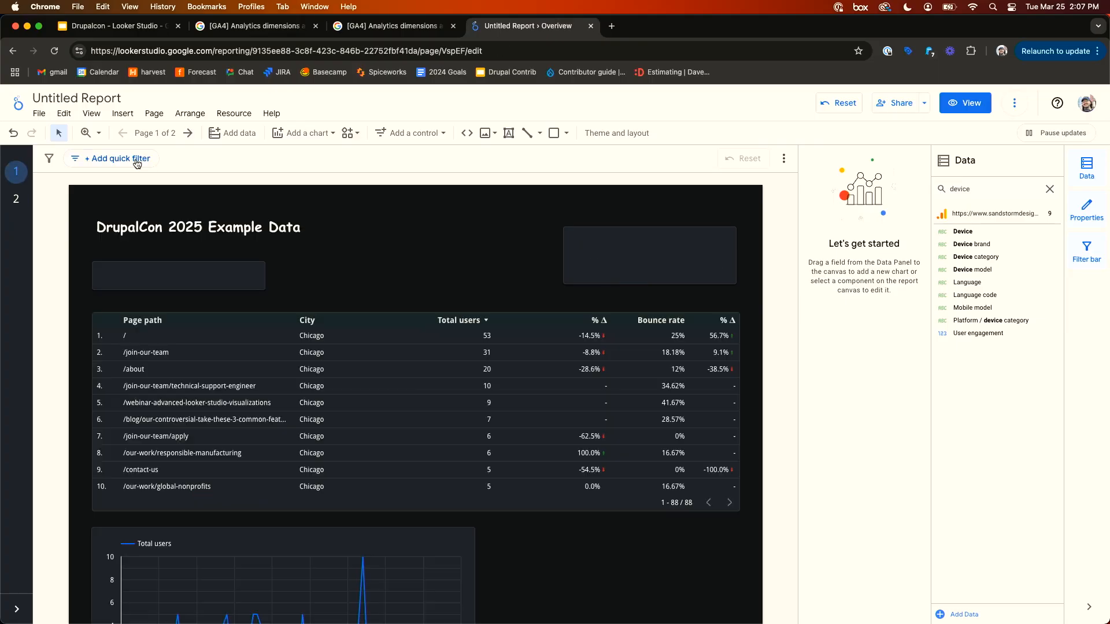
pyautogui.click(155, 138)
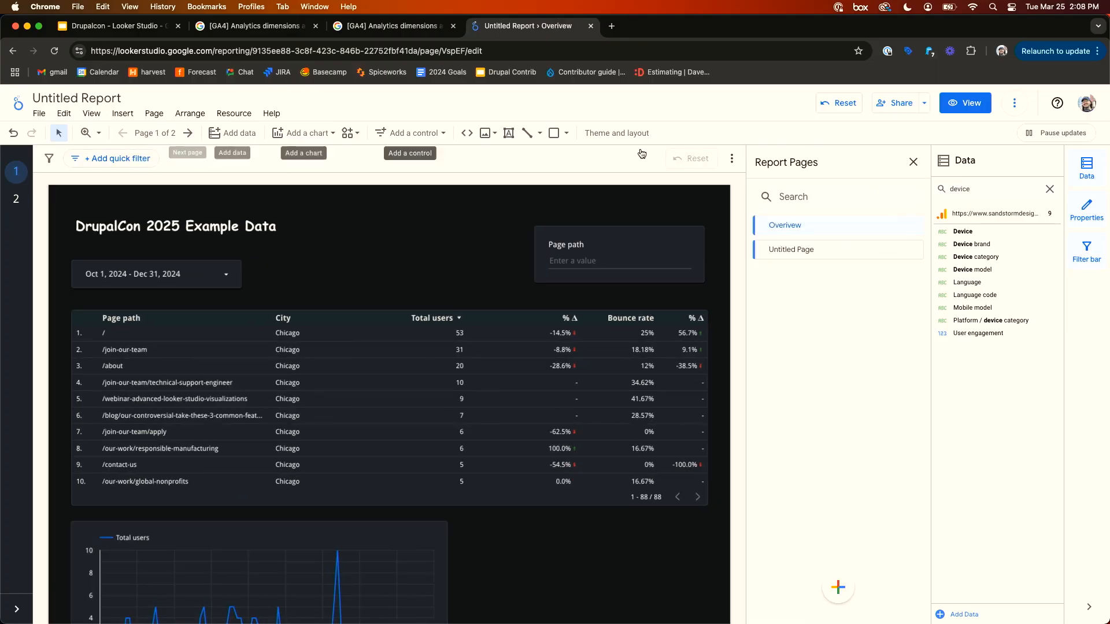
pyautogui.click(834, 585)
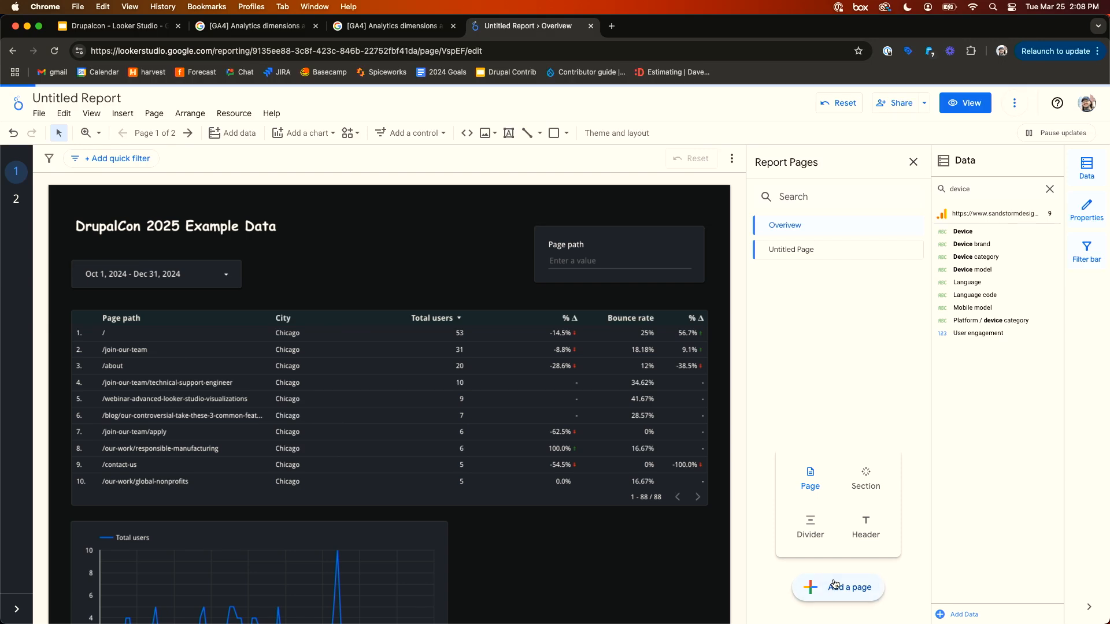
pyautogui.click(834, 586)
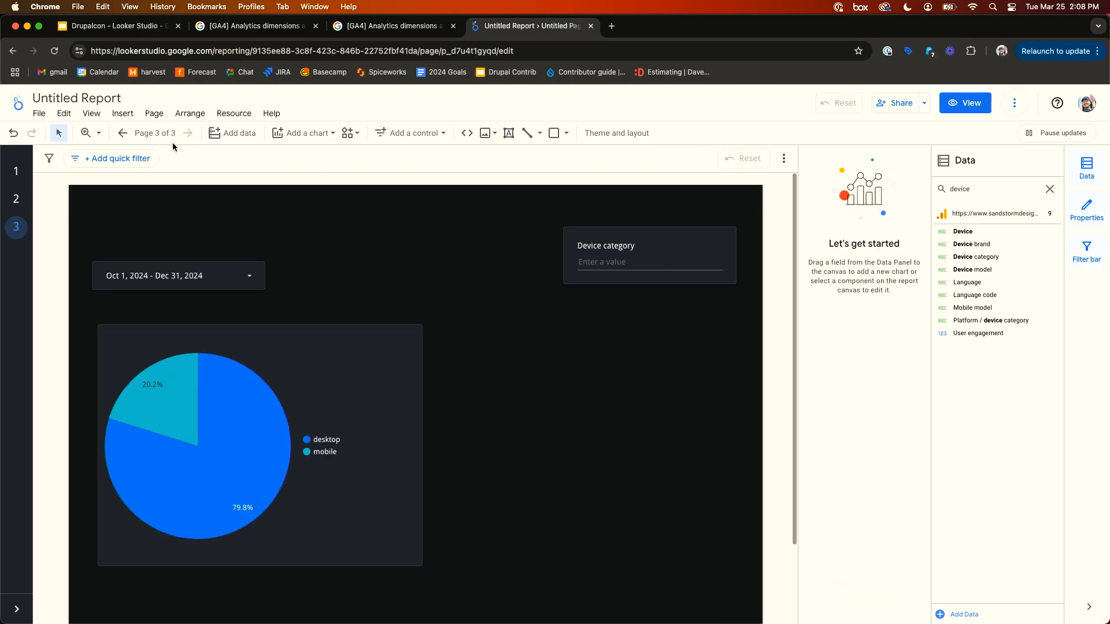
pyautogui.click(154, 133)
pyautogui.click(838, 588)
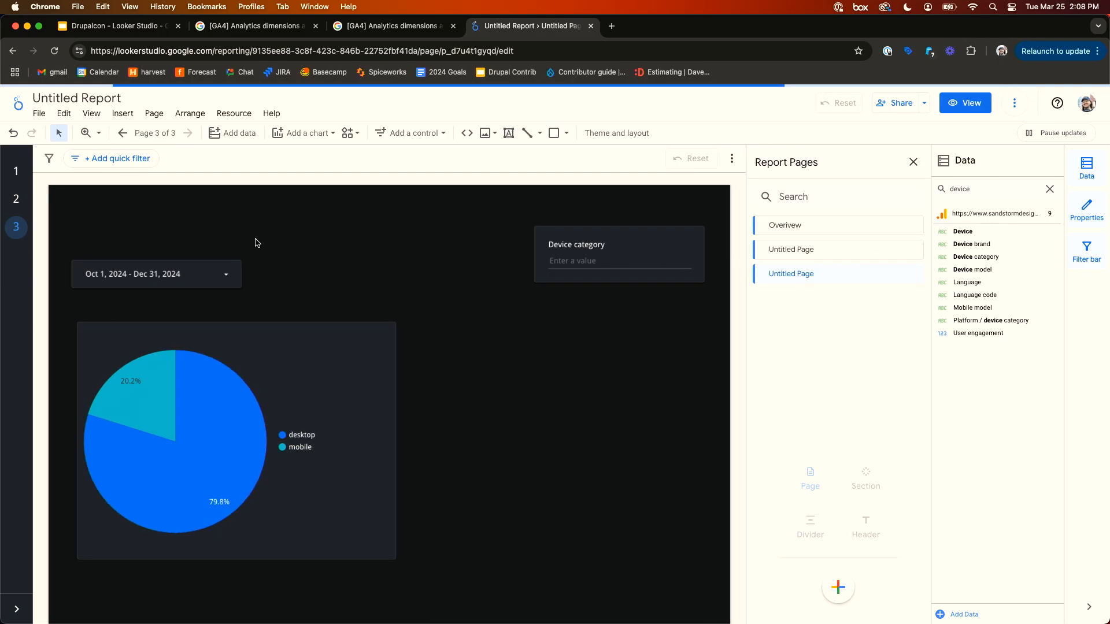
pyautogui.click(839, 588)
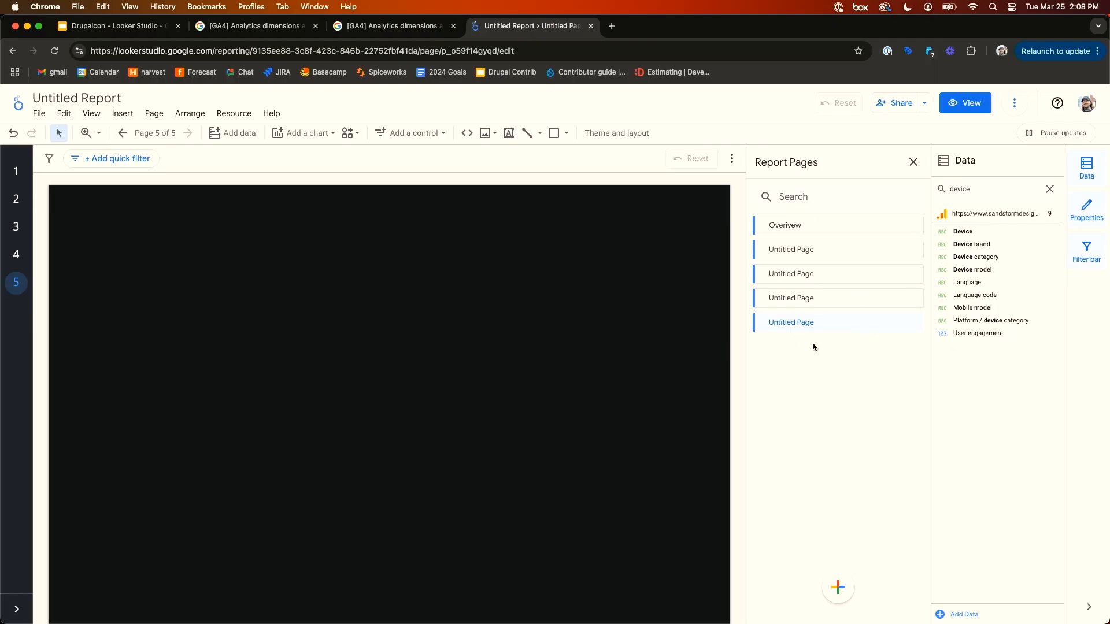
# - Add a section to the report and move it to the top of the page list
pyautogui.moveTo(830, 590)
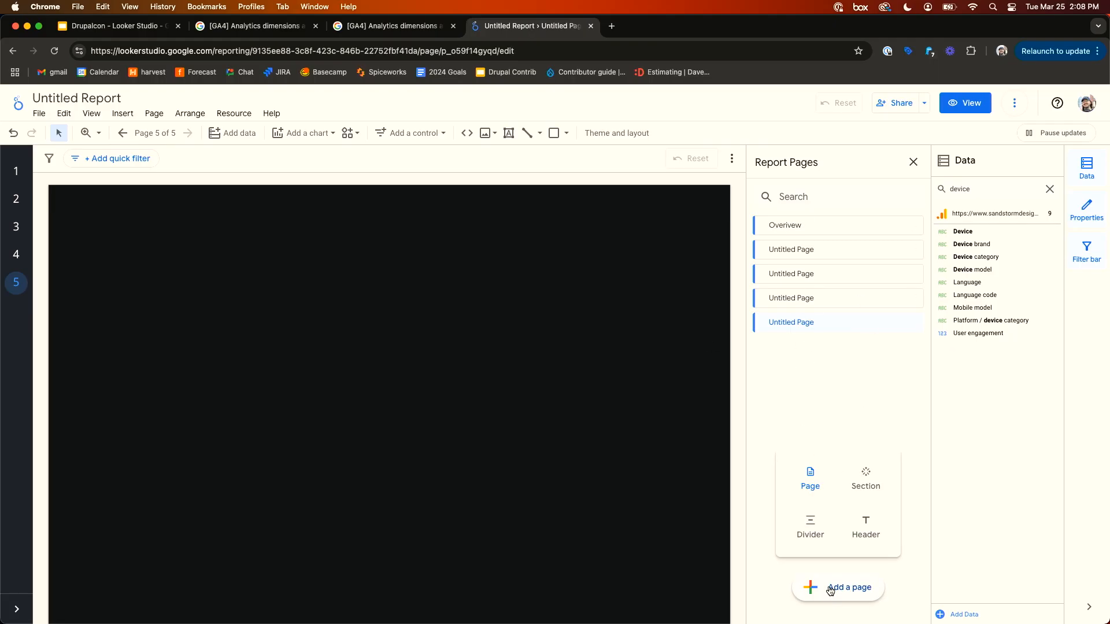
pyautogui.click(872, 489)
pyautogui.moveTo(762, 346); pyautogui.dragTo(771, 225)
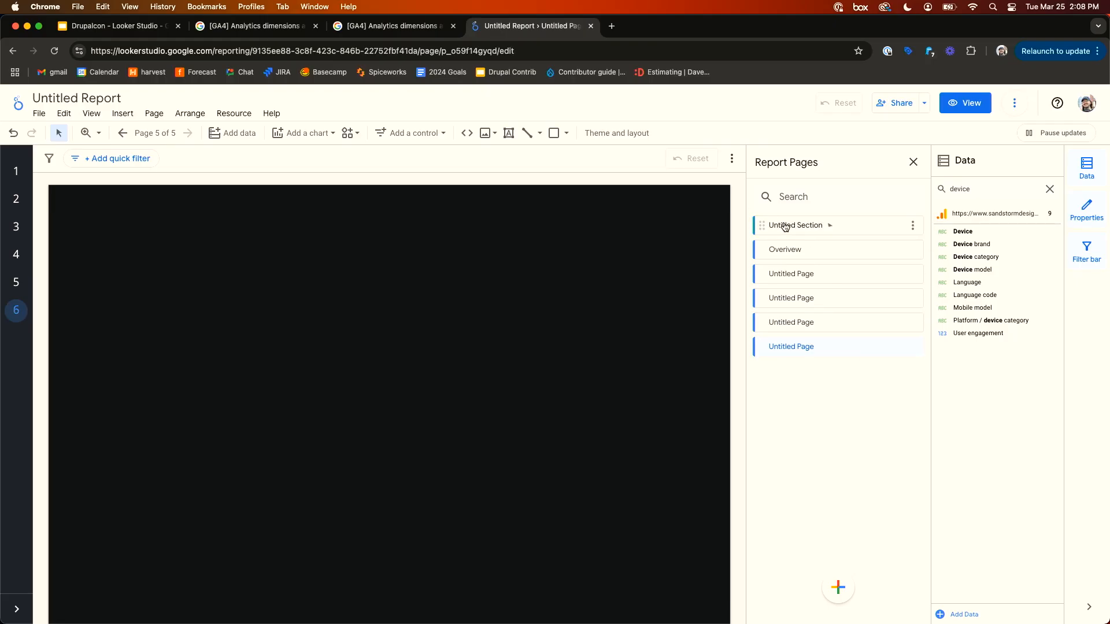
# - Rename the section to overview metrics and move the Overview page and the second page into it
pyautogui.click(912, 227)
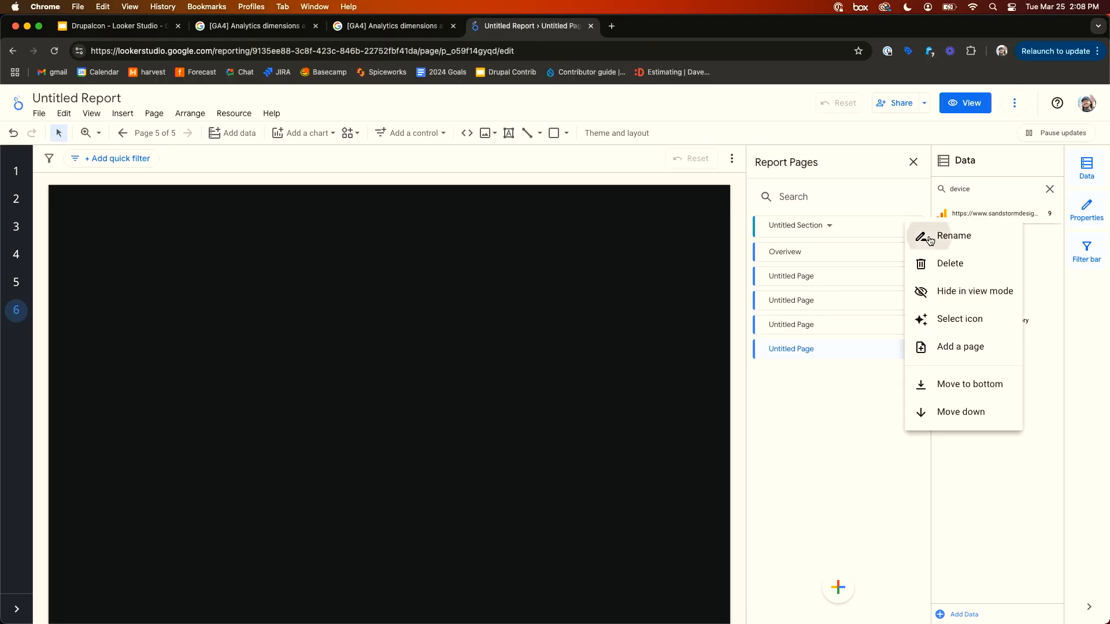
pyautogui.click(929, 239)
pyautogui.press('super+a')
pyautogui.write('overview metrics')
pyautogui.press('Return')
pyautogui.moveTo(763, 250)
pyautogui.mouseDown()
pyautogui.moveTo(788, 250)
pyautogui.moveTo(766, 231)
pyautogui.mouseUp()
pyautogui.moveTo(761, 276); pyautogui.dragTo(769, 254)
# - Preview the report in view mode, expanding the overview metrics section and browsing its pages, then return to editing
pyautogui.click(963, 103)
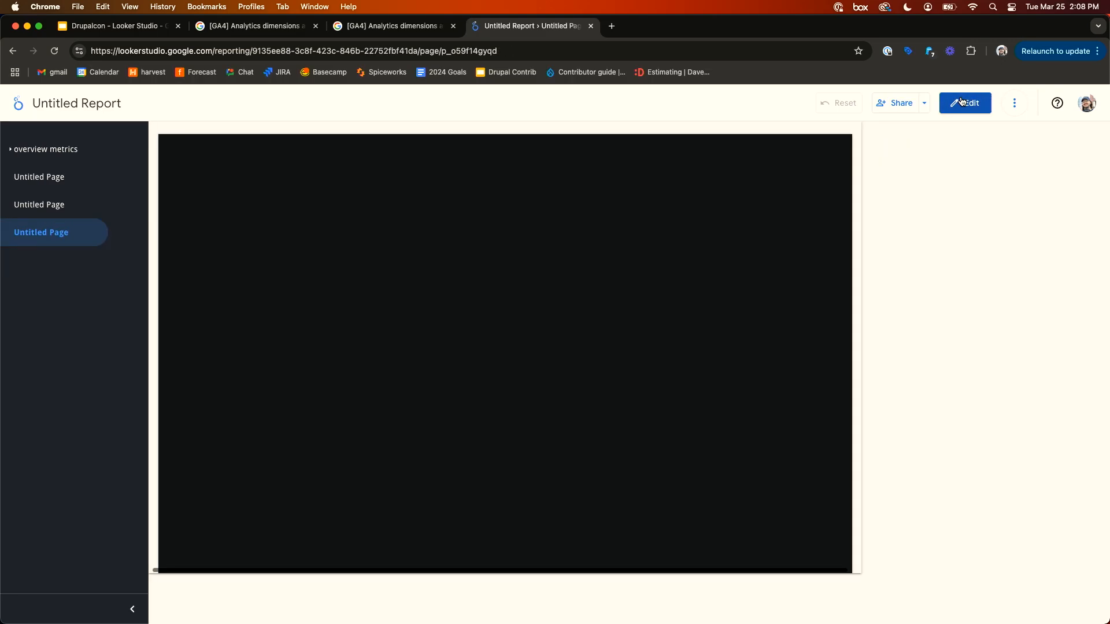
pyautogui.click(100, 151)
pyautogui.click(69, 153)
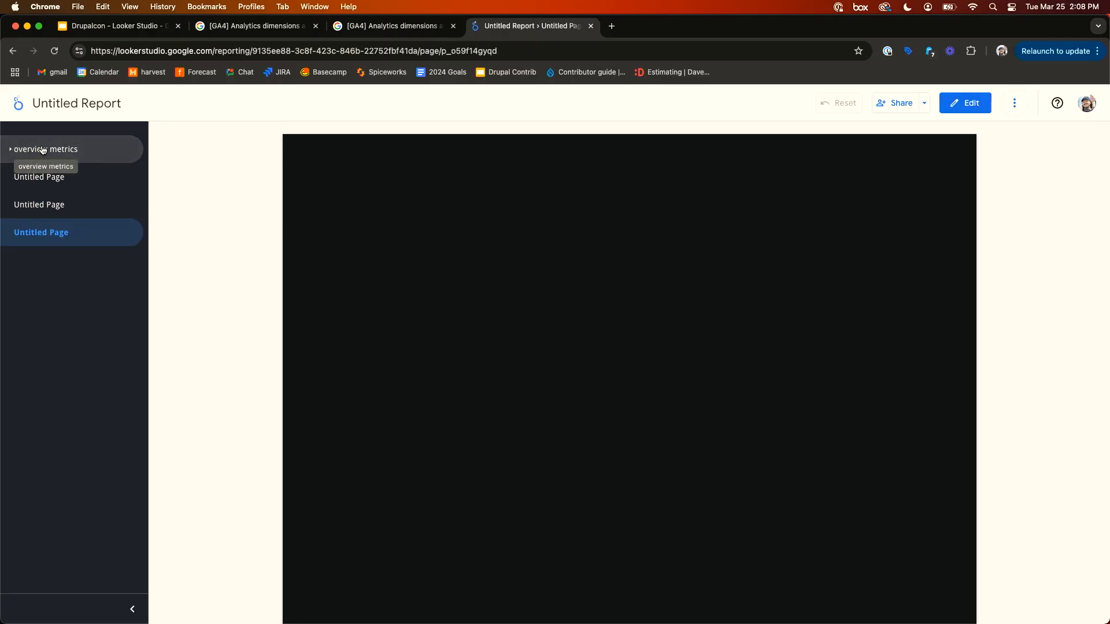
pyautogui.click(42, 150)
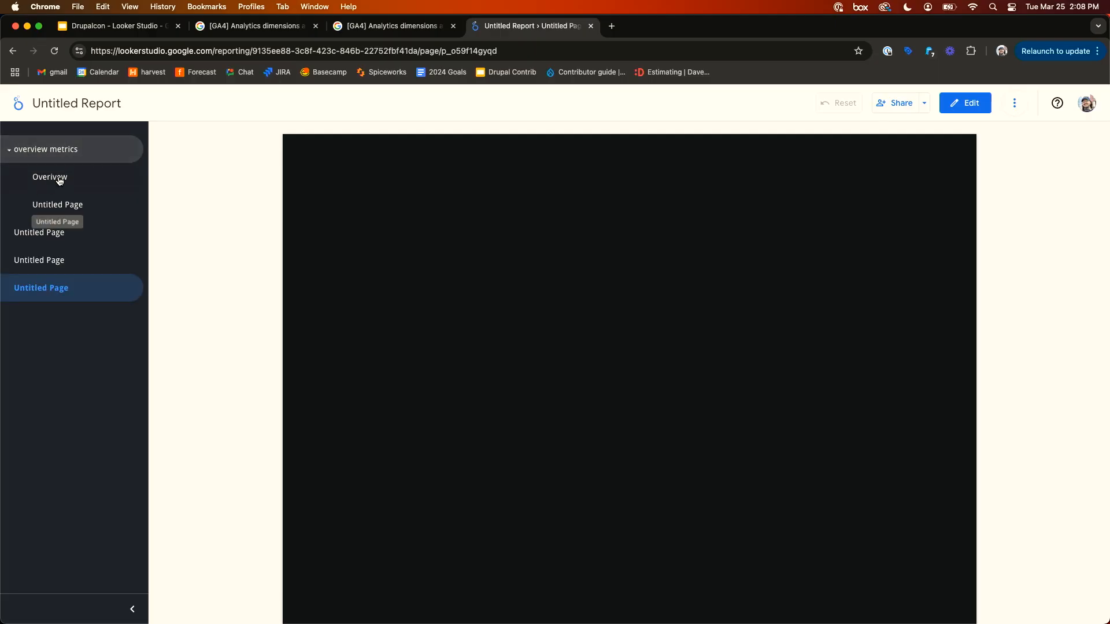
pyautogui.click(87, 176)
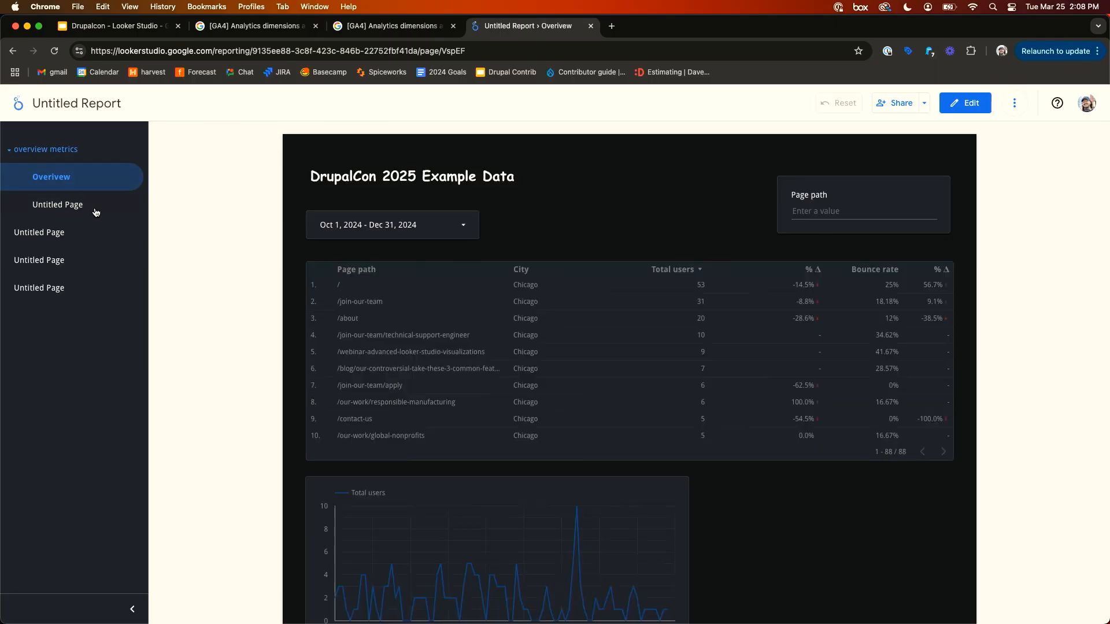
pyautogui.click(96, 207)
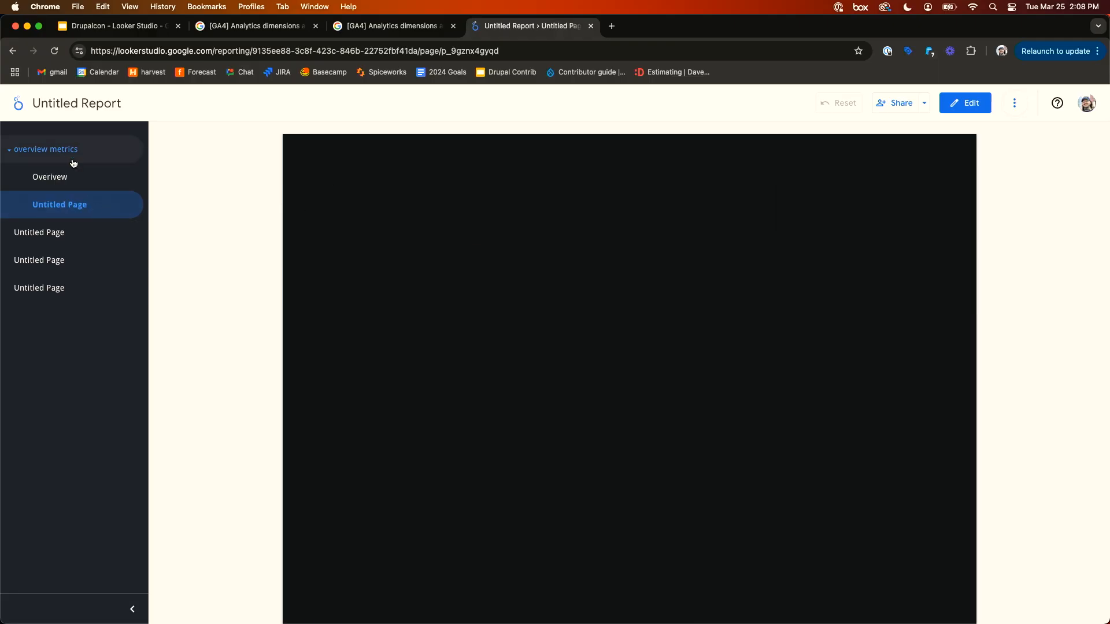
pyautogui.click(71, 188)
pyautogui.click(965, 103)
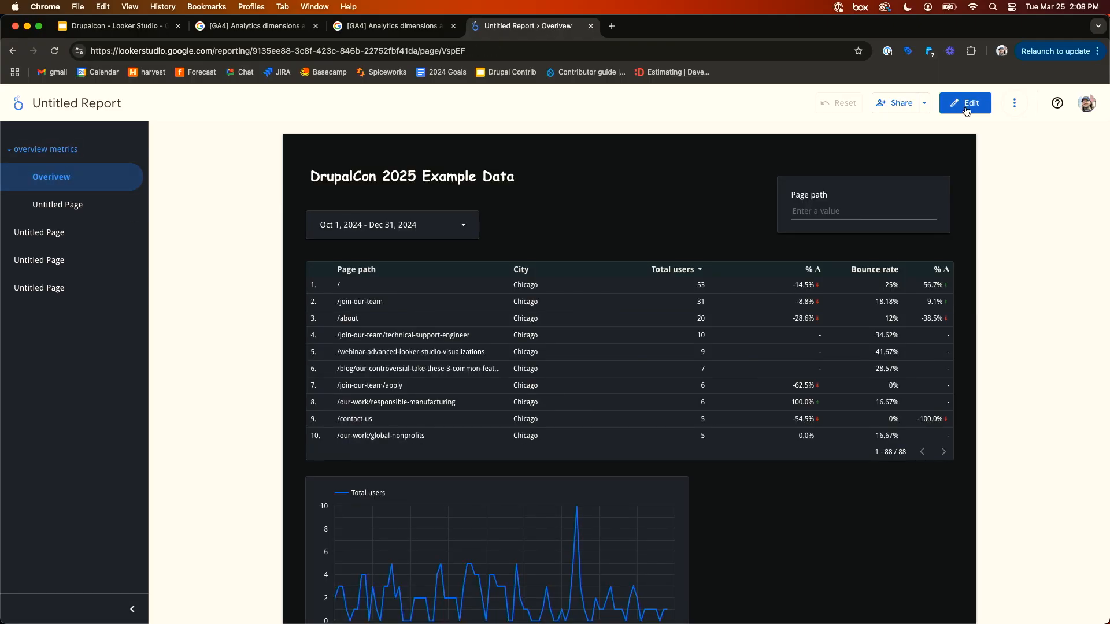
# - Add another new page to the overview metrics section
pyautogui.click(148, 133)
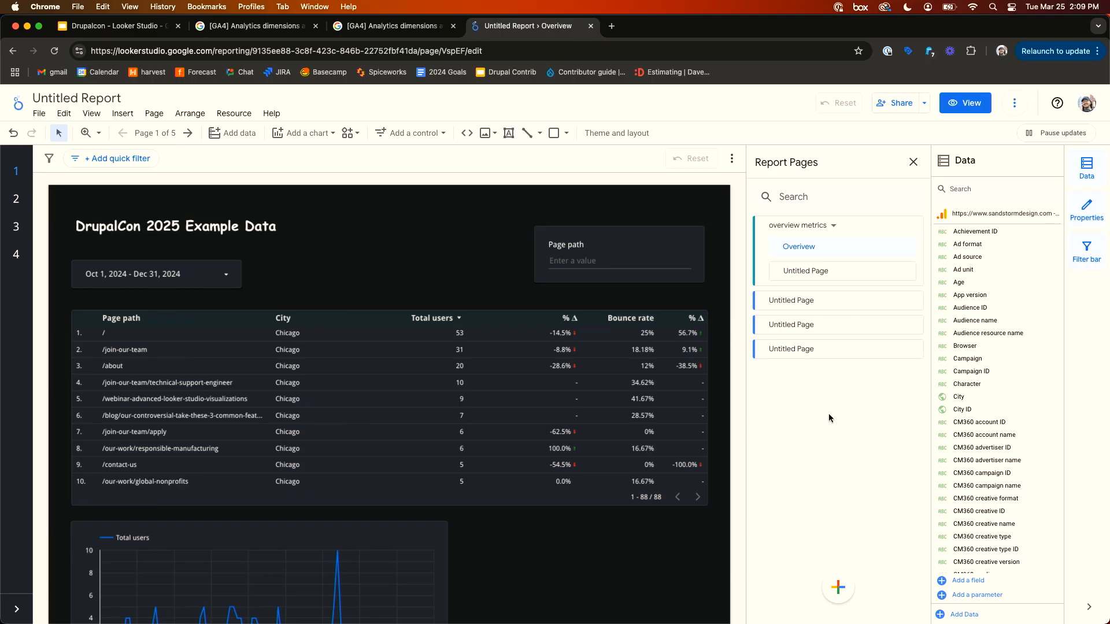
pyautogui.moveTo(838, 587)
pyautogui.click(877, 489)
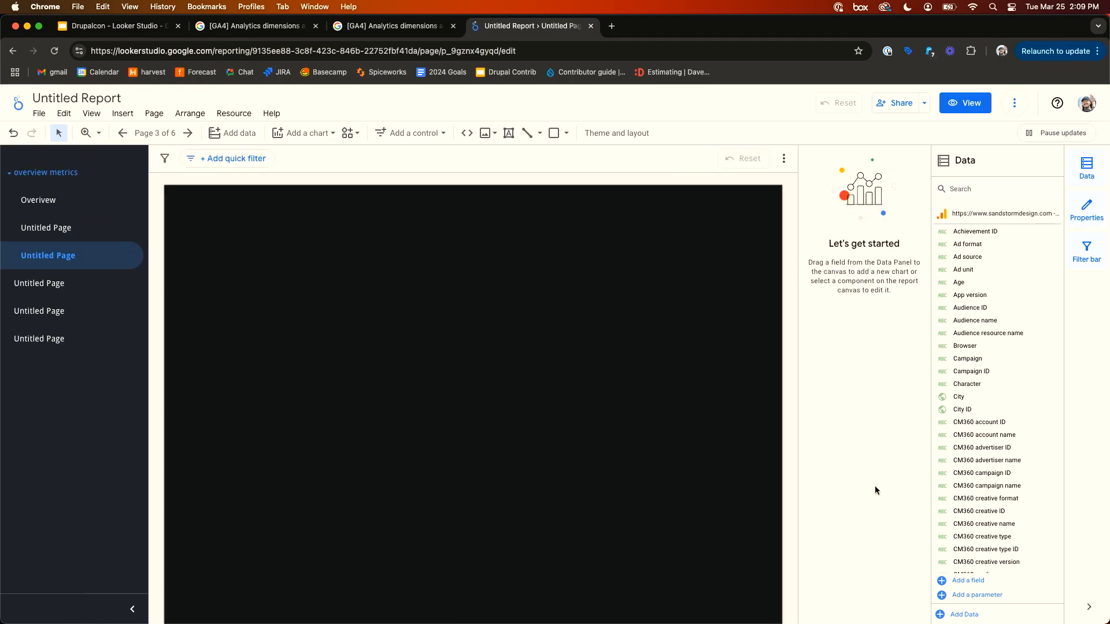
# - Add a second section and place it further down the page list
pyautogui.moveTo(839, 587)
pyautogui.click(862, 485)
pyautogui.moveTo(777, 320); pyautogui.dragTo(834, 370)
pyautogui.click(828, 350)
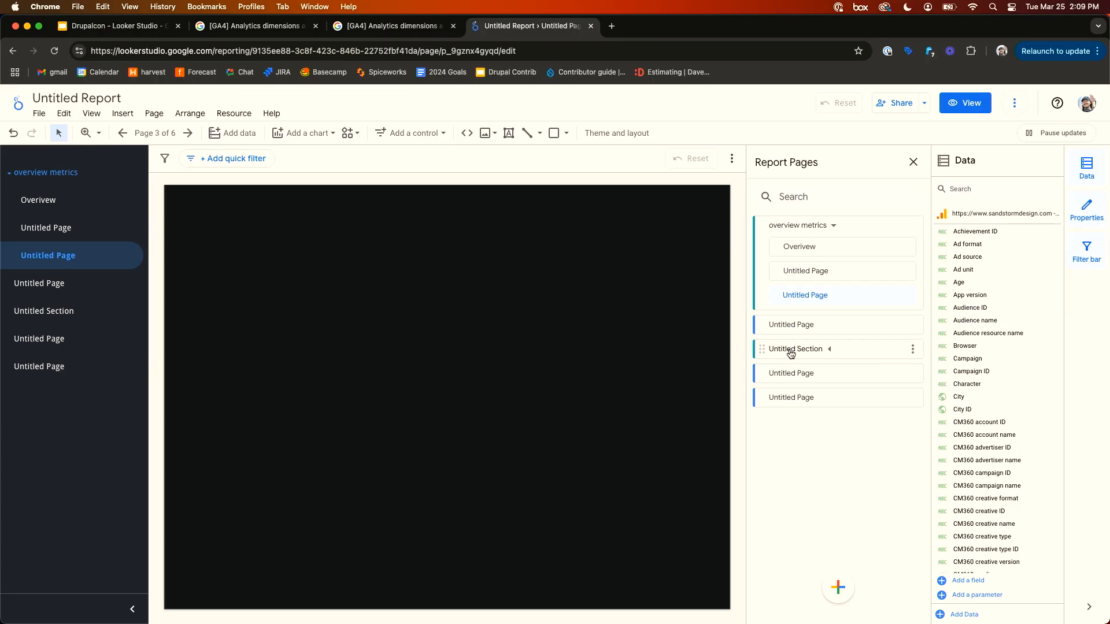
# - Rename the new section to Social Media Metrics and move the page above it into the section
pyautogui.click(914, 349)
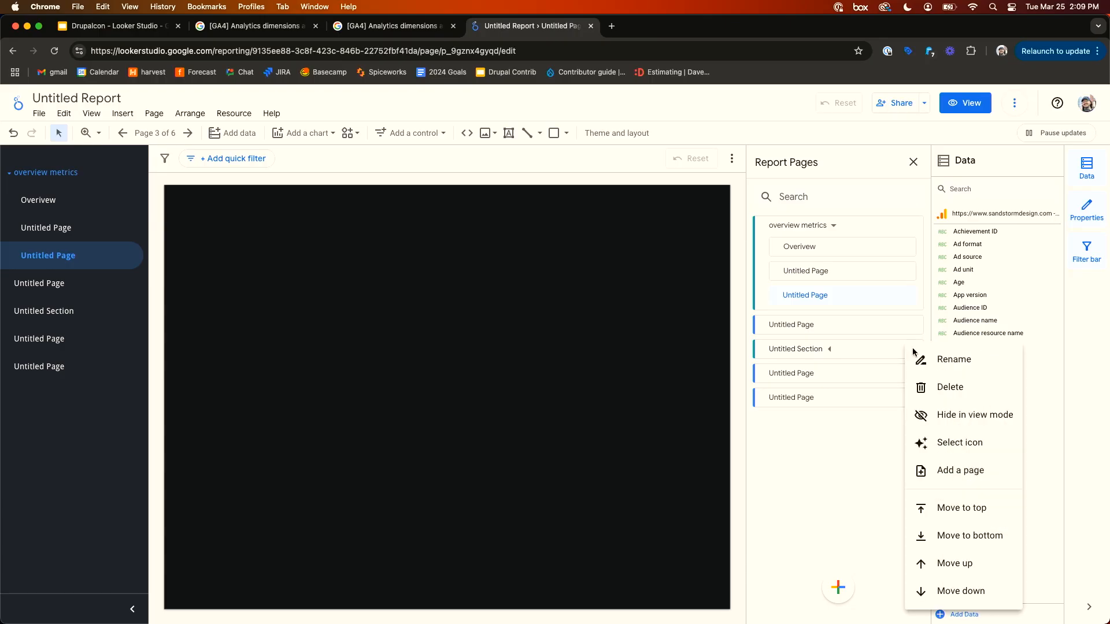
pyautogui.click(936, 359)
pyautogui.tripleClick(801, 348)
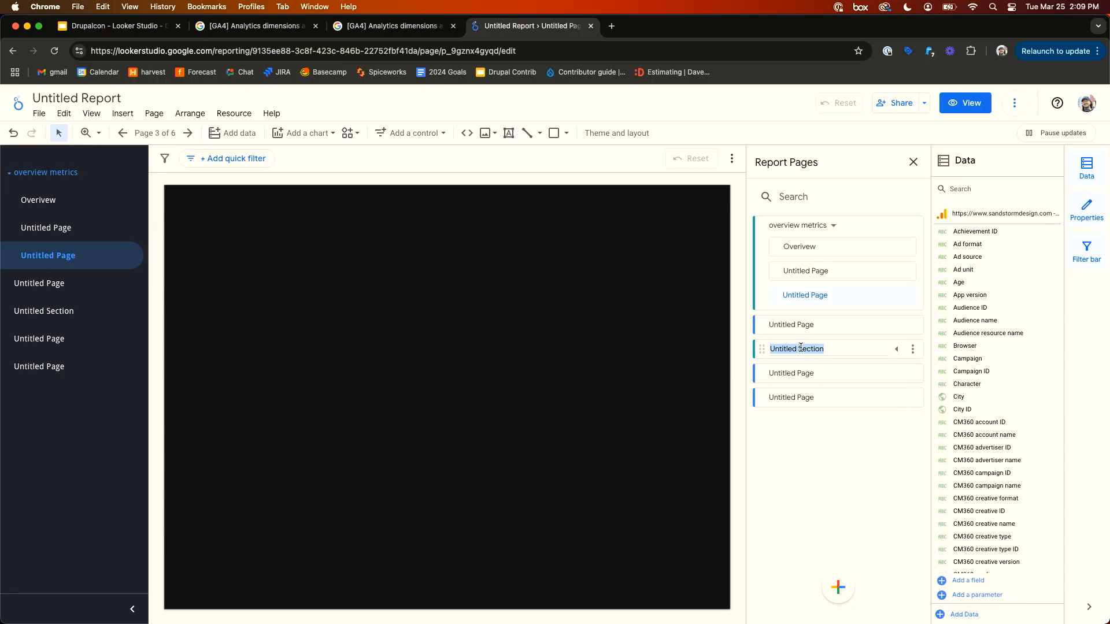
pyautogui.write('Social Media Metrics')
pyautogui.press('Return')
pyautogui.moveTo(775, 324); pyautogui.dragTo(774, 370)
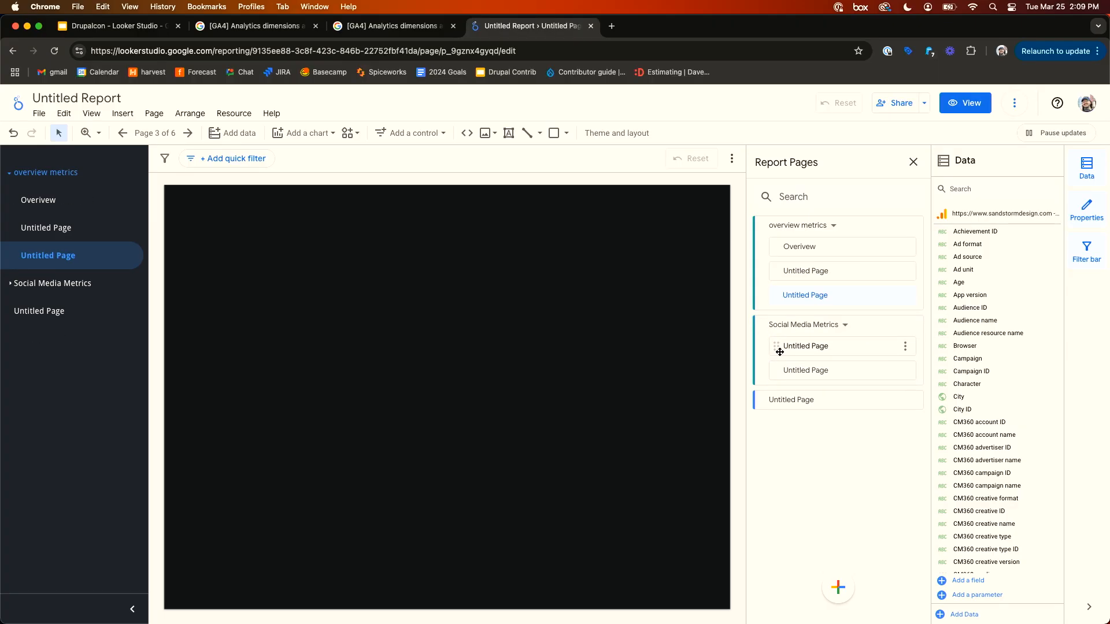
pyautogui.click(913, 162)
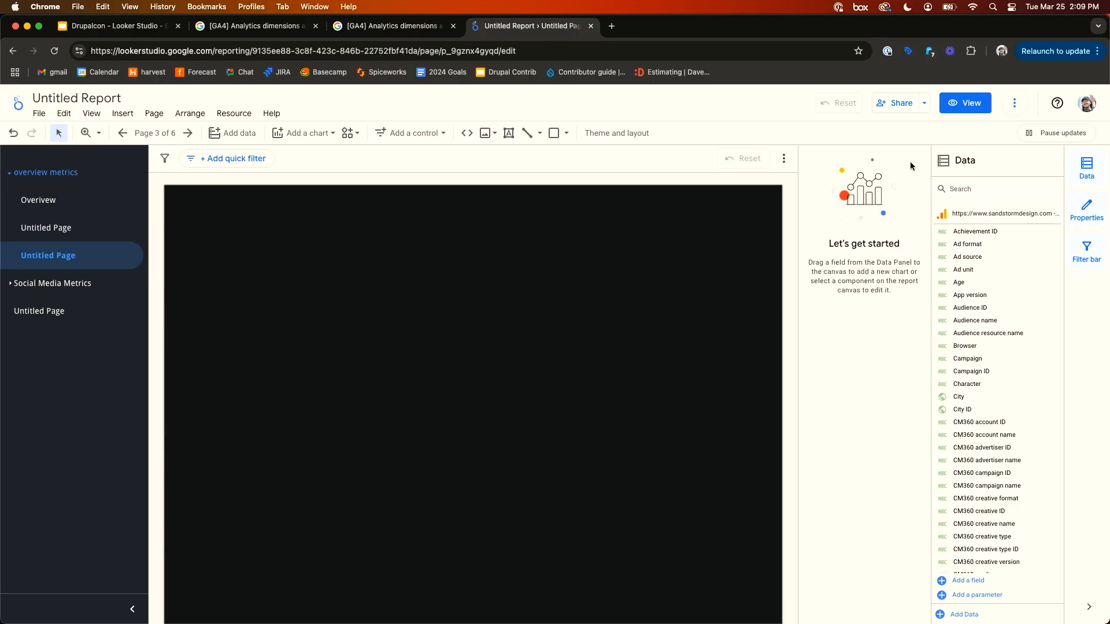
# - Check the report navigation in view mode by collapsing and expanding the sections
pyautogui.click(965, 103)
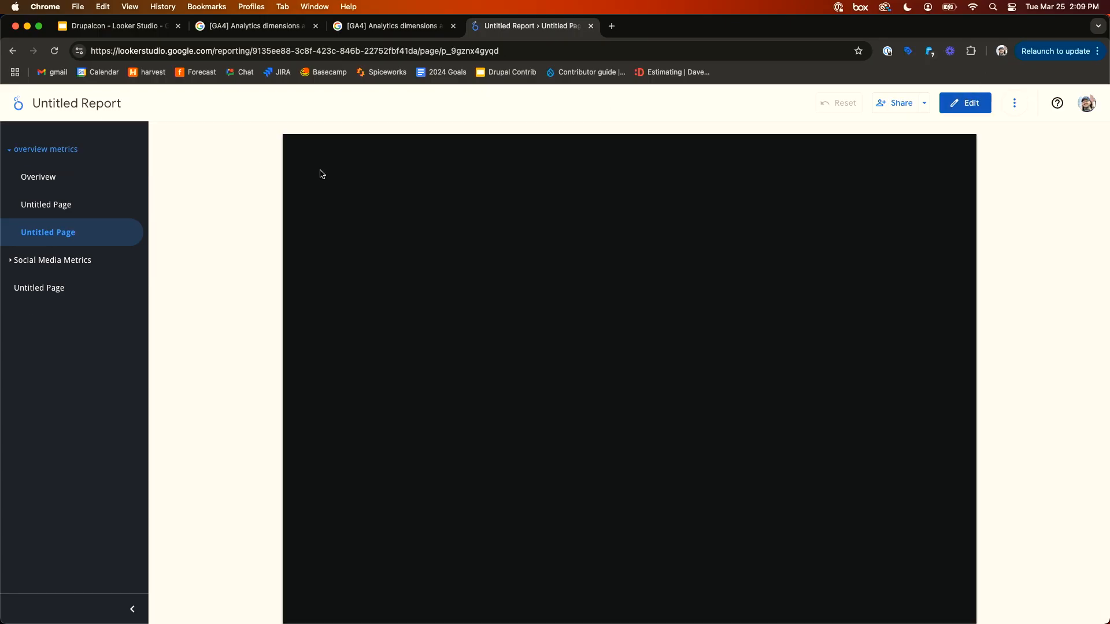
pyautogui.click(8, 154)
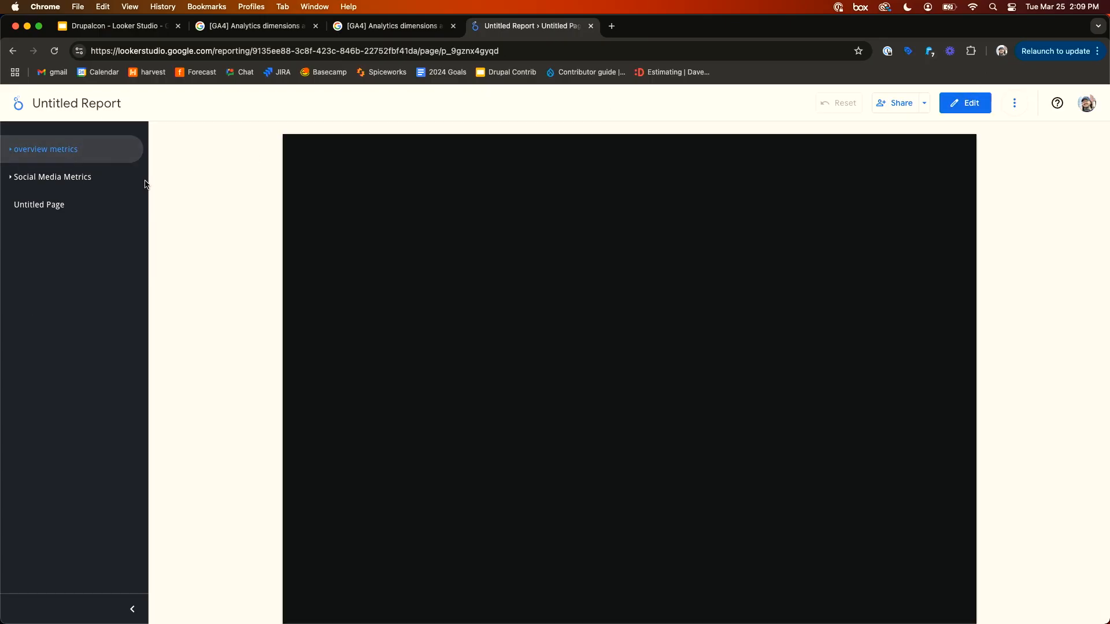
pyautogui.click(63, 152)
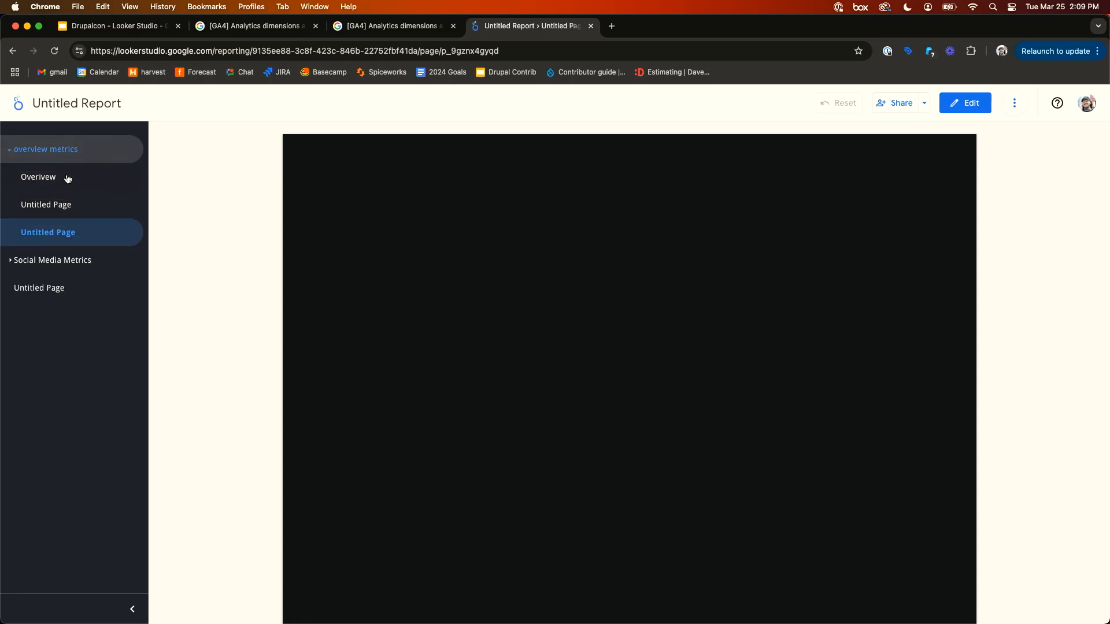
# - Browse the report's pages in view mode, expanding and collapsing the overview metrics and Social Media Metrics sections
pyautogui.click(66, 209)
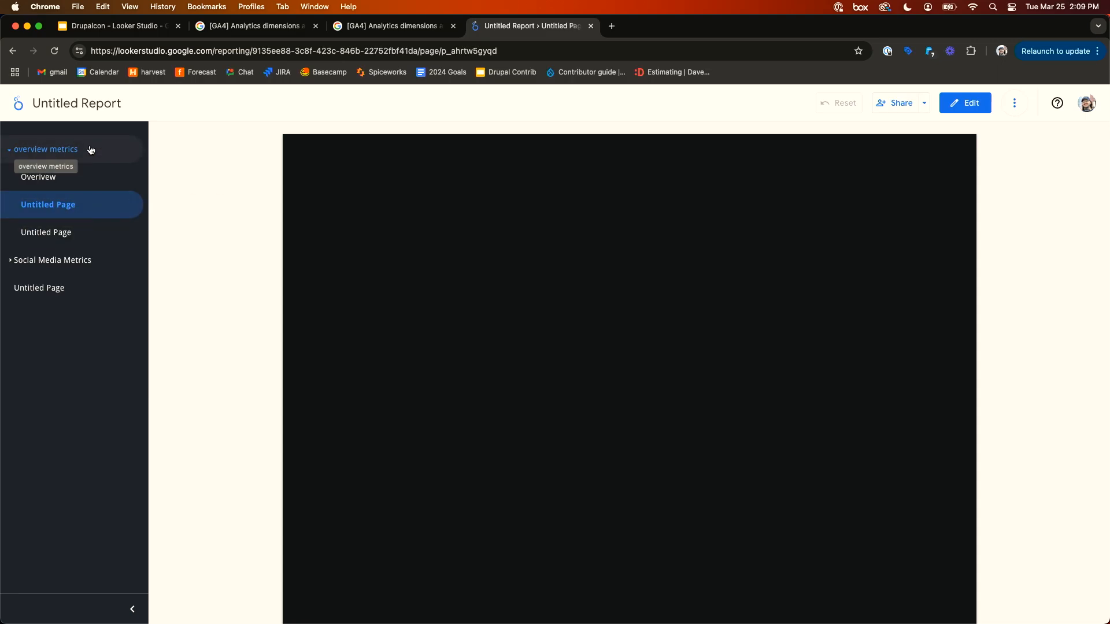
pyautogui.click(54, 269)
pyautogui.click(75, 290)
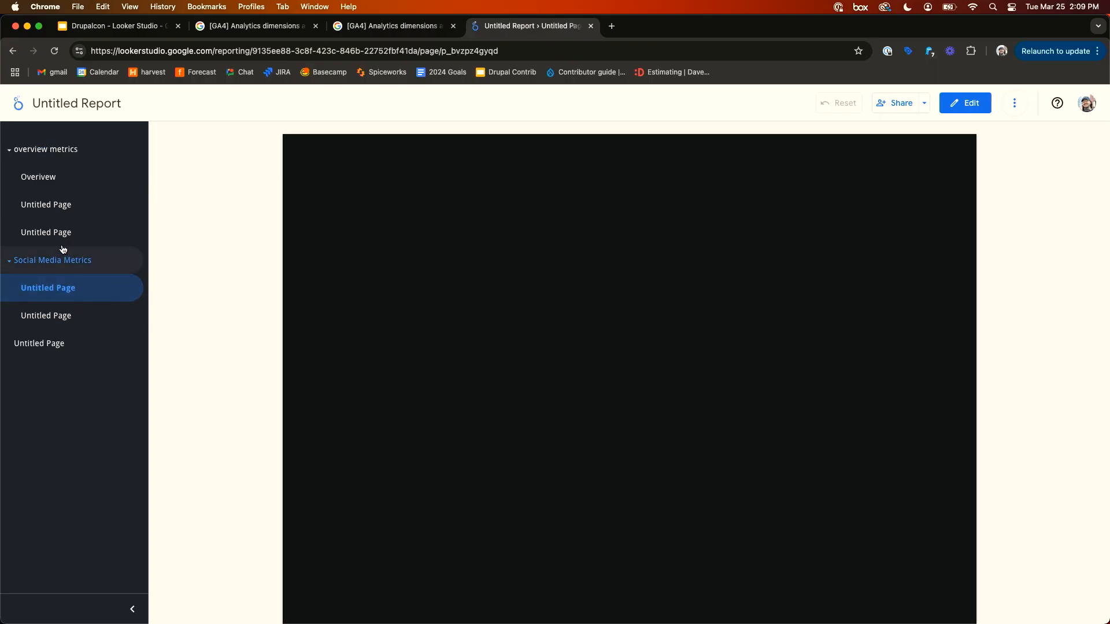
pyautogui.click(77, 260)
pyautogui.click(78, 153)
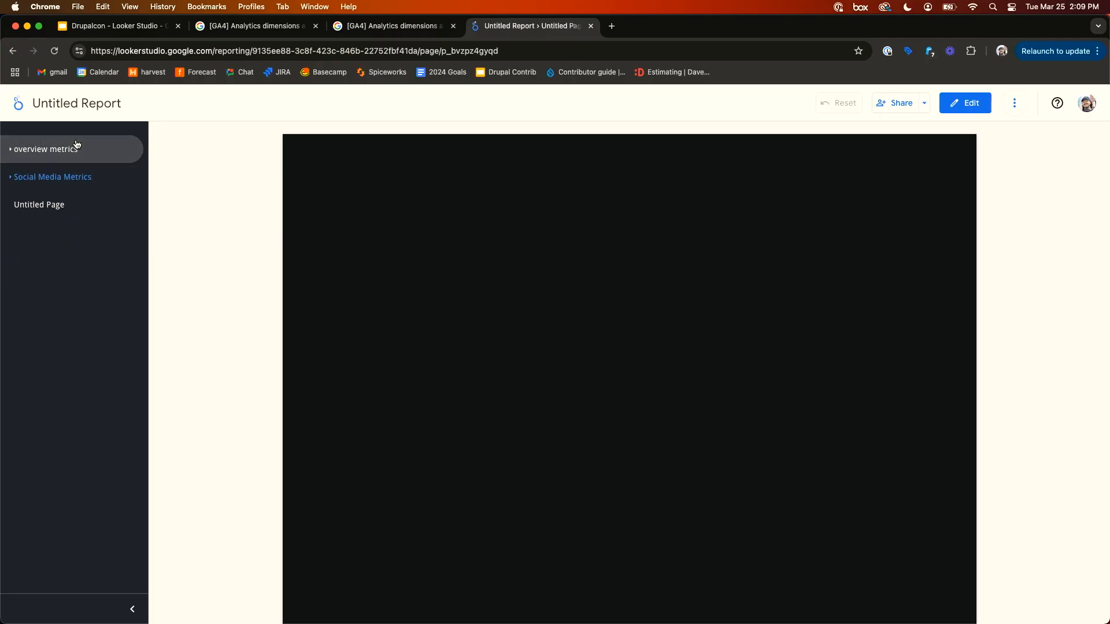
# - Return to editing, open the Overview page and preview it in view mode before editing again
pyautogui.click(965, 110)
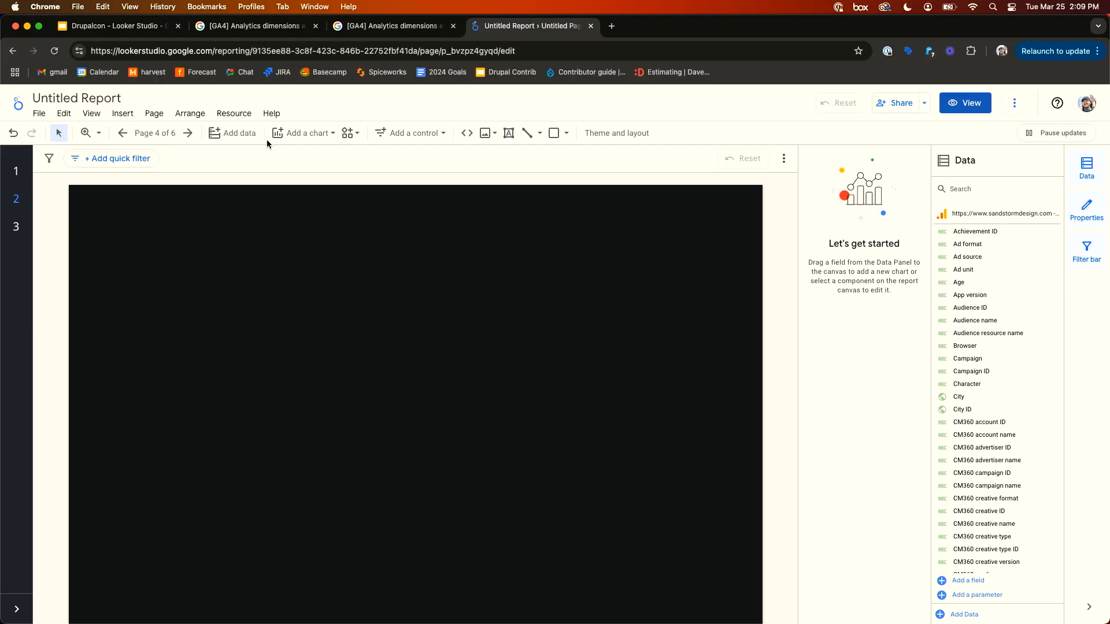
pyautogui.moveTo(13, 171)
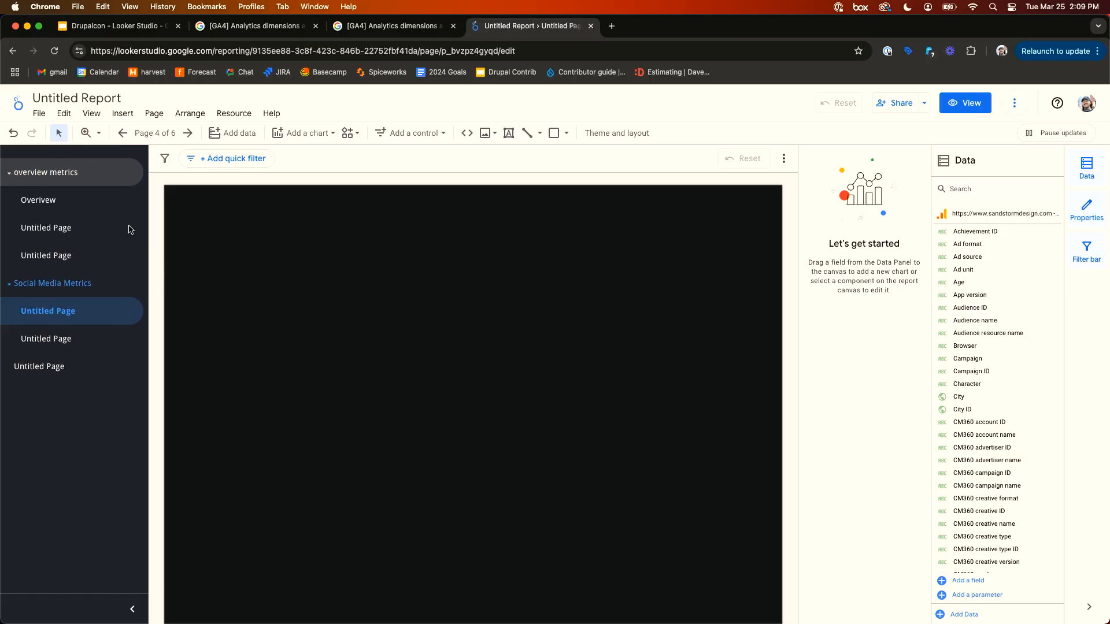
pyautogui.click(51, 197)
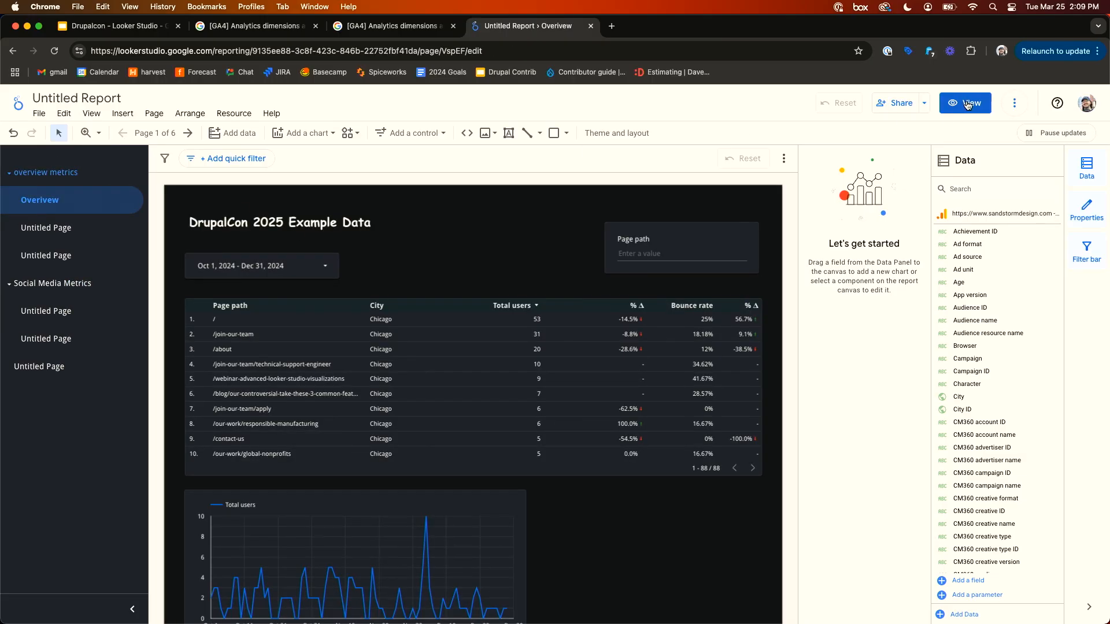
pyautogui.click(967, 103)
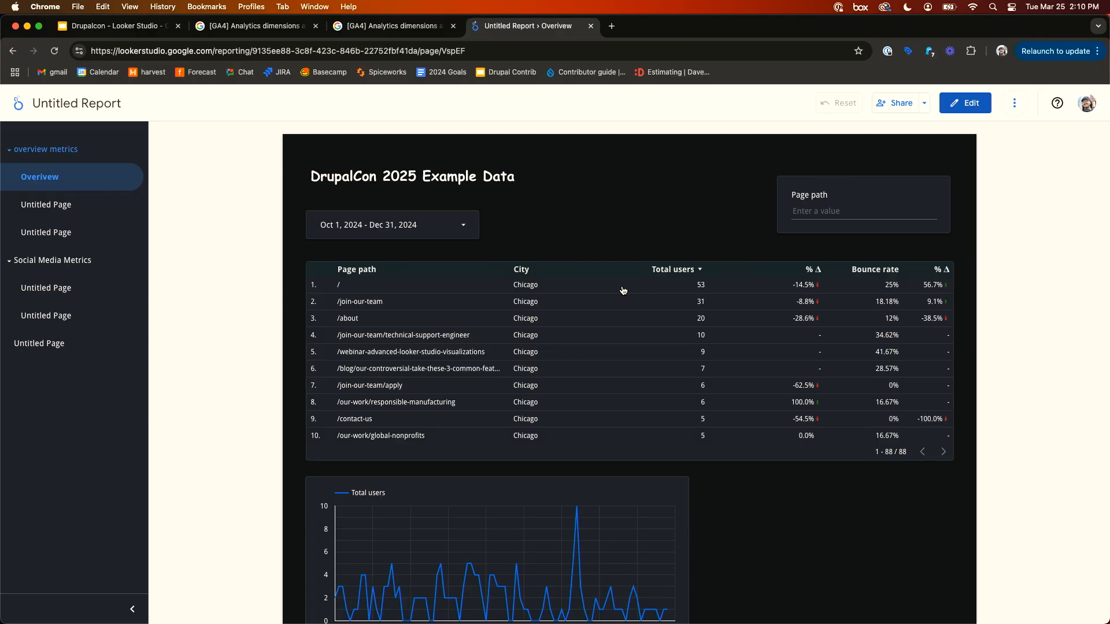
pyautogui.click(971, 104)
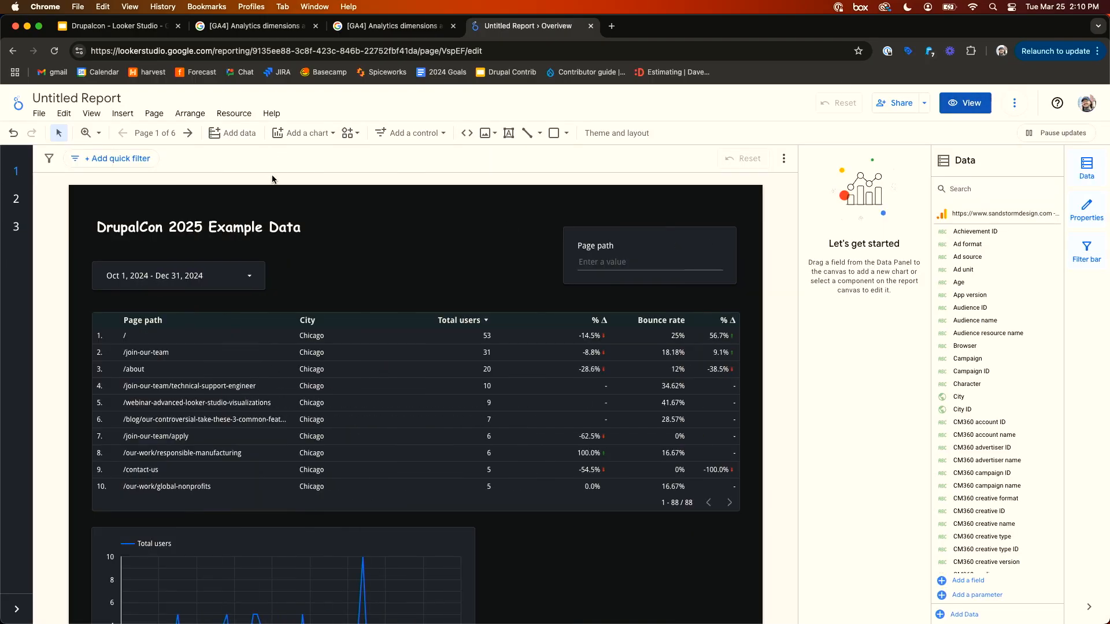
# - Add a pie chart to the third page of the overview metrics section and enlarge it
pyautogui.click(19, 200)
pyautogui.click(68, 257)
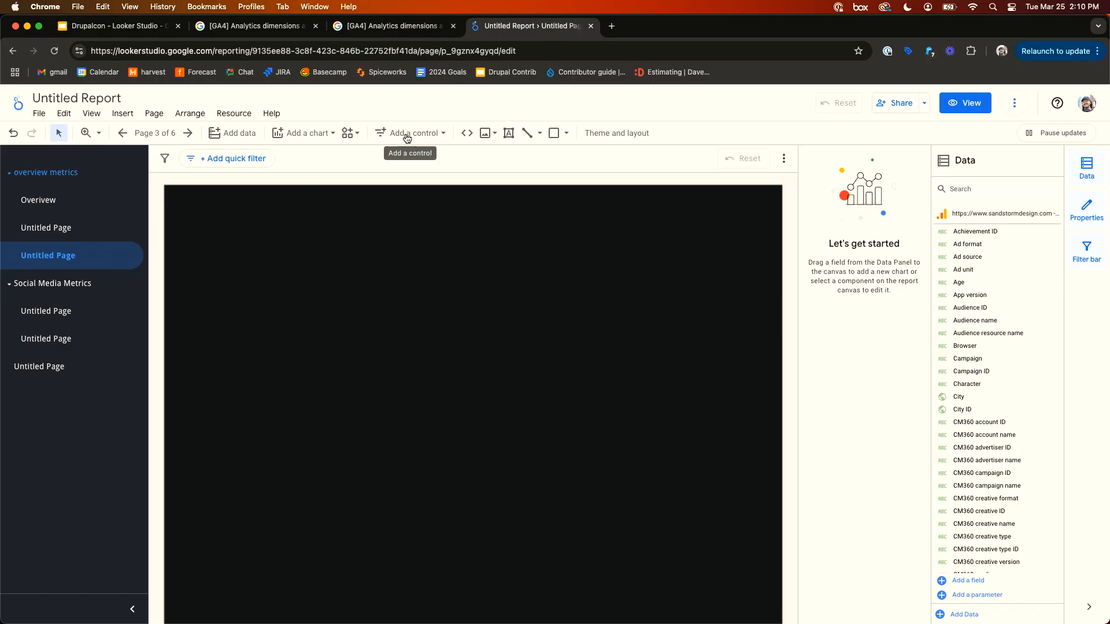
pyautogui.click(304, 134)
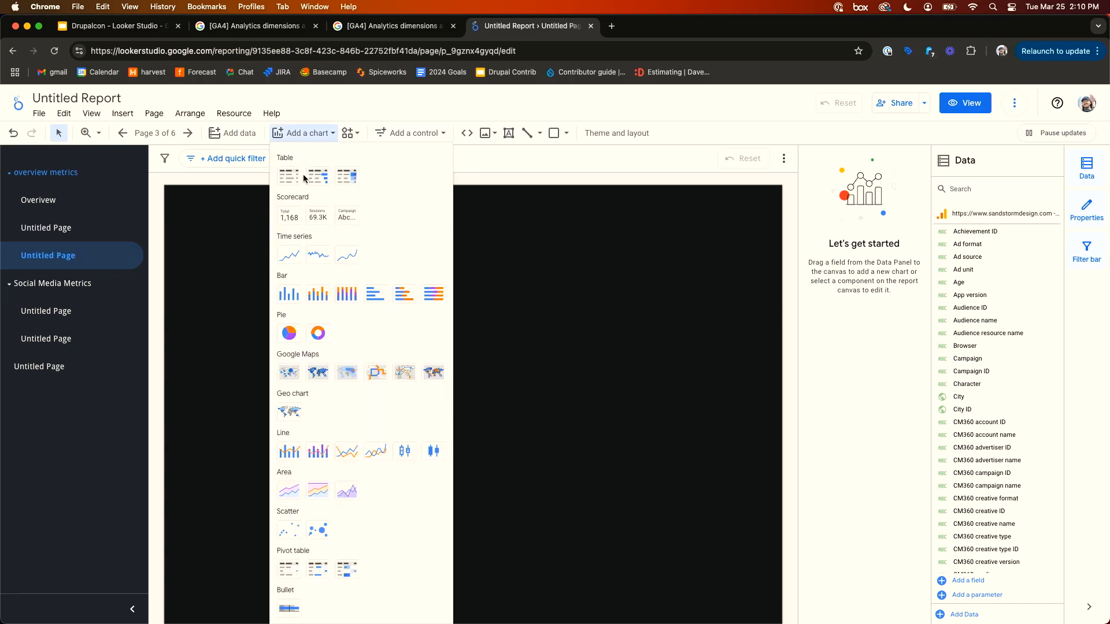
pyautogui.click(295, 337)
pyautogui.click(218, 245)
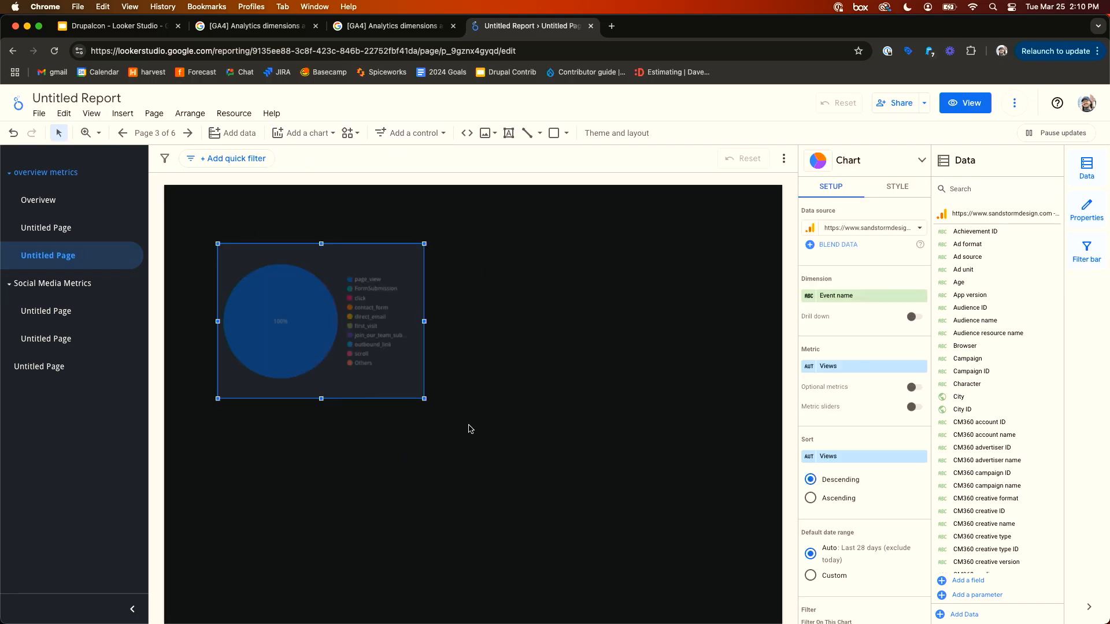
pyautogui.moveTo(424, 399); pyautogui.dragTo(510, 465)
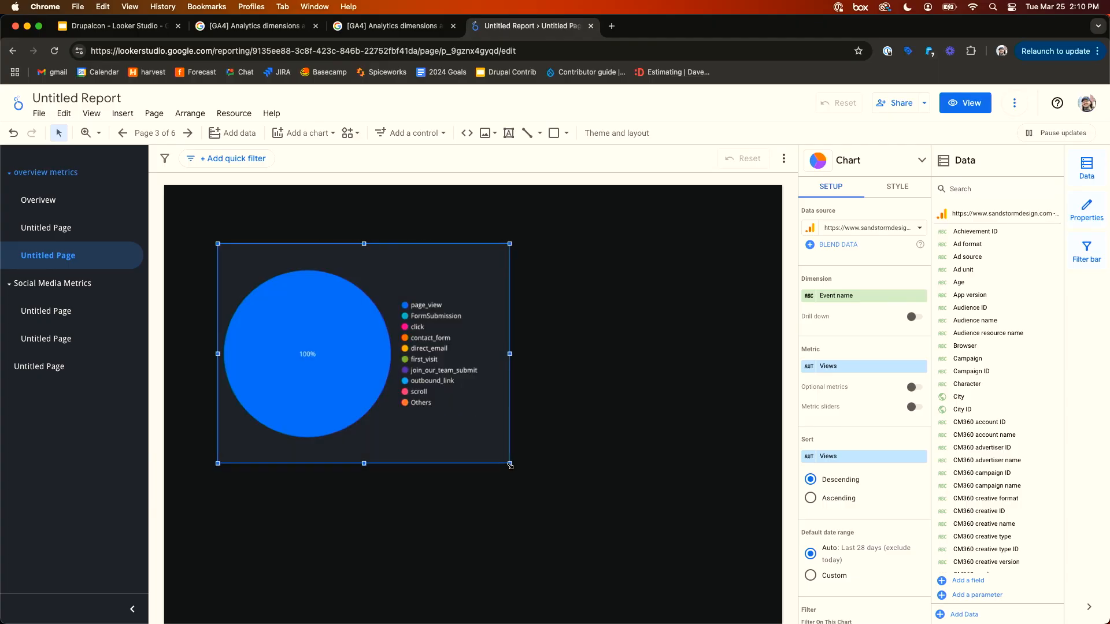
# - Set the pie chart's dimension to City and its metric to Total users, and enlarge the chart slightly
pyautogui.click(856, 296)
pyautogui.write('city')
pyautogui.click(850, 337)
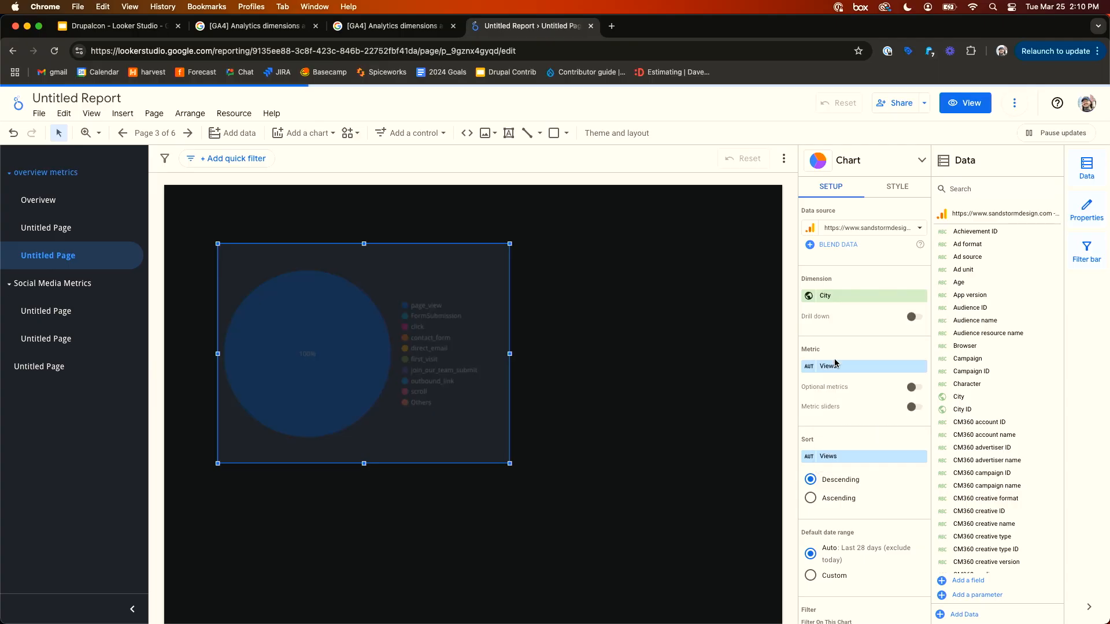
pyautogui.click(835, 366)
pyautogui.write('total user')
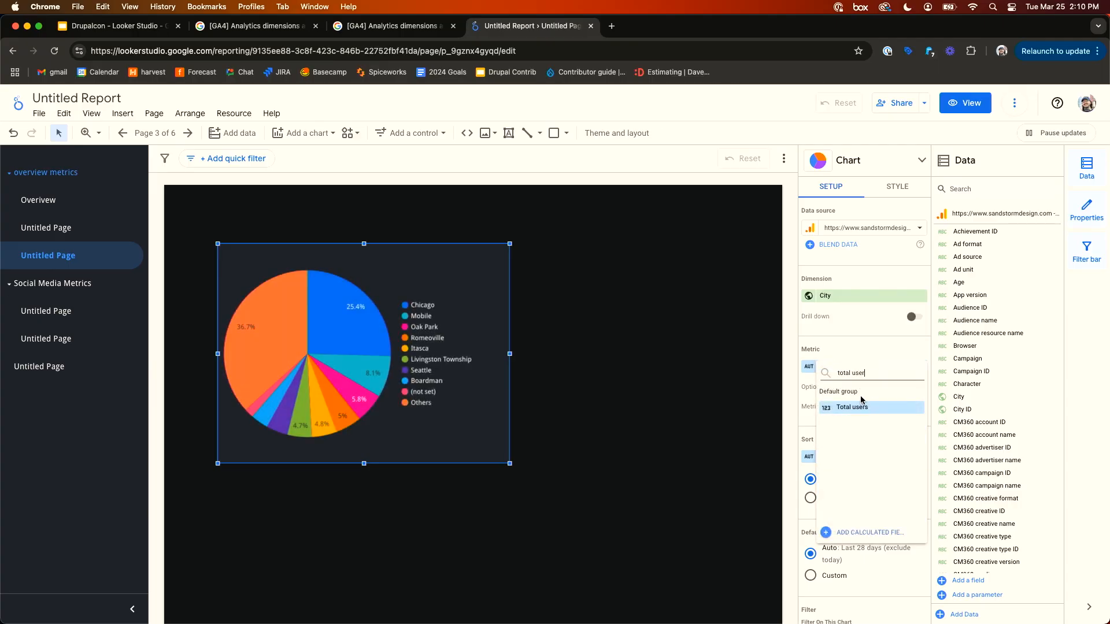
pyautogui.click(860, 407)
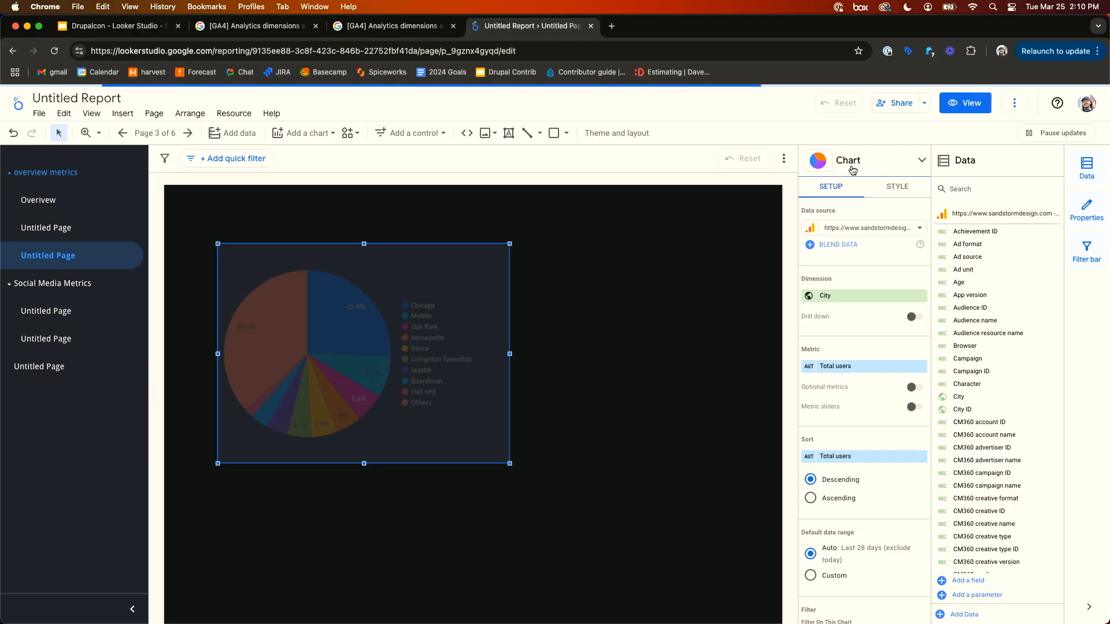
pyautogui.moveTo(510, 463); pyautogui.dragTo(527, 478)
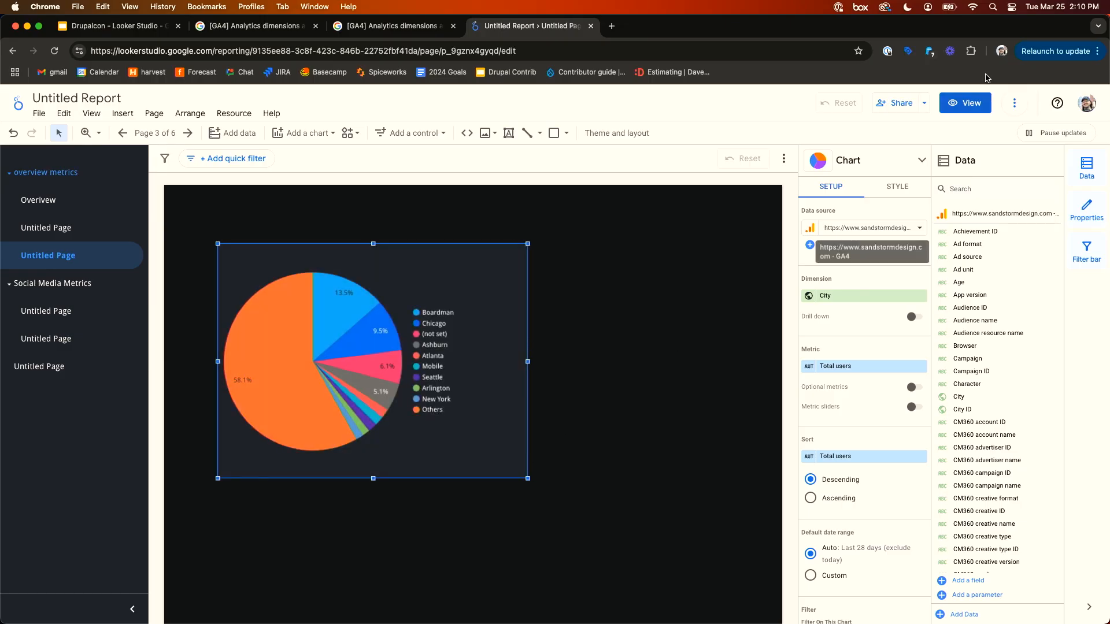
# - Preview the page, then enable drill down on the pie chart
pyautogui.click(965, 103)
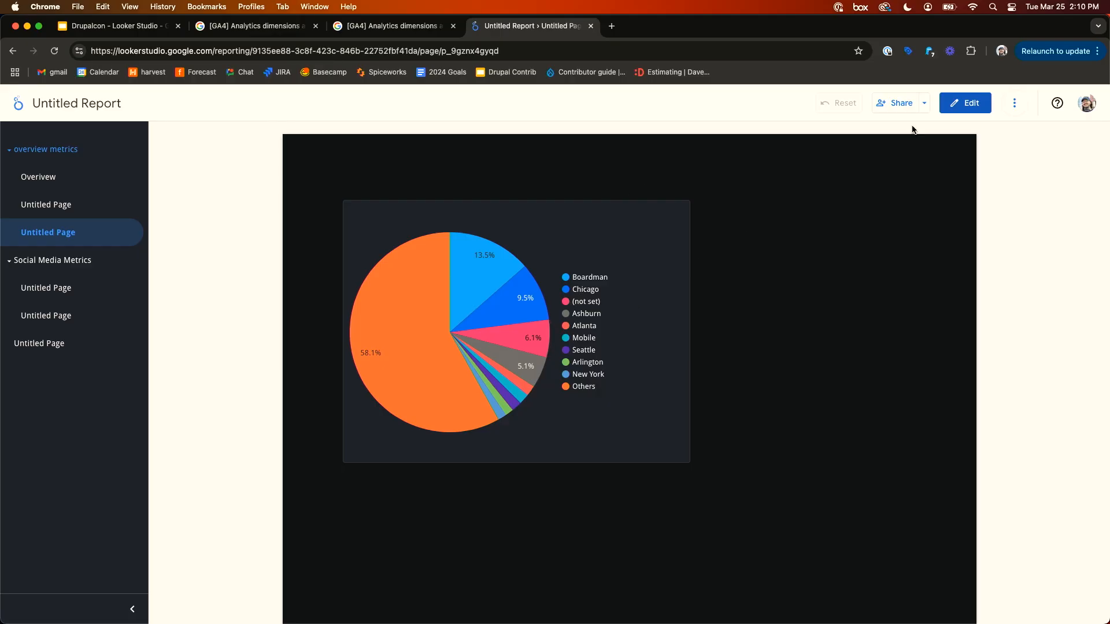
pyautogui.click(977, 99)
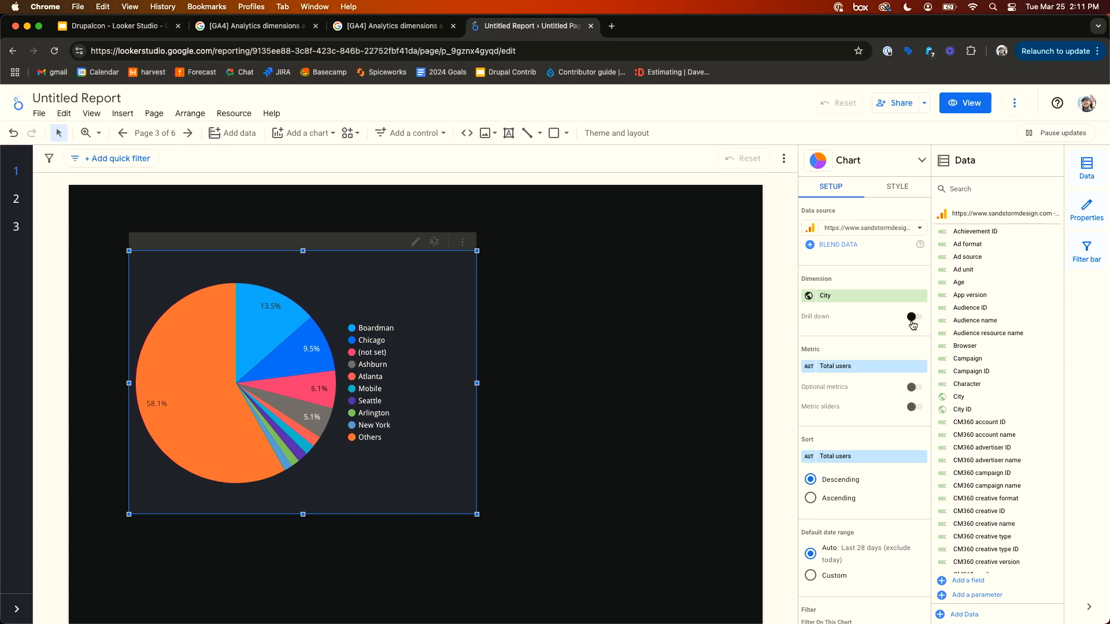
pyautogui.click(912, 319)
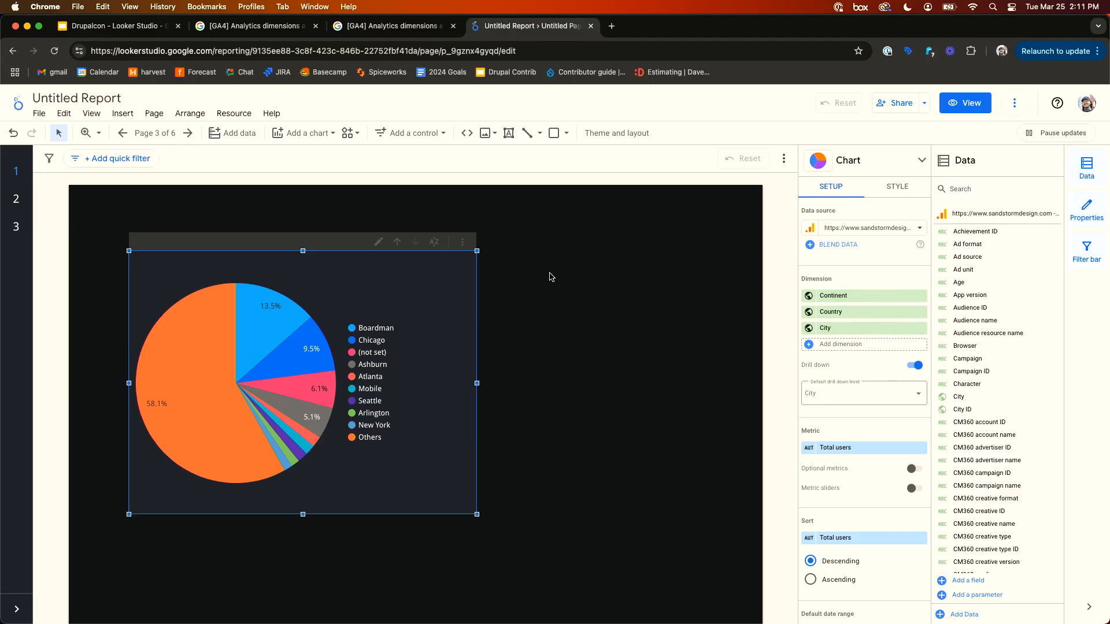
# - Test drilling the pie chart up and down between City, Country and Continent in view mode
pyautogui.click(967, 103)
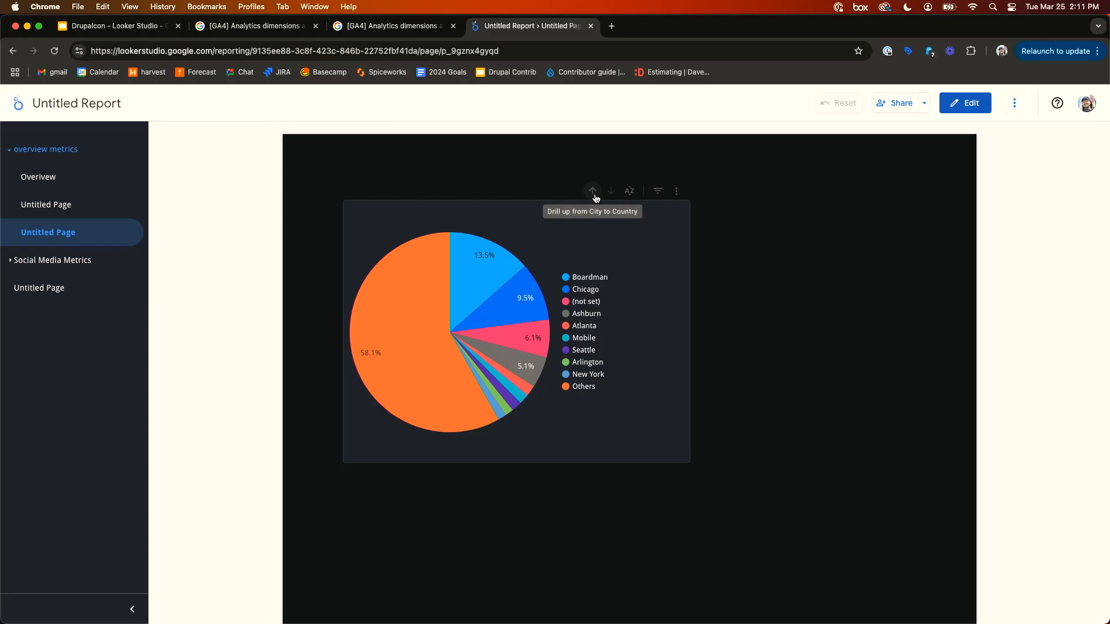
pyautogui.click(594, 192)
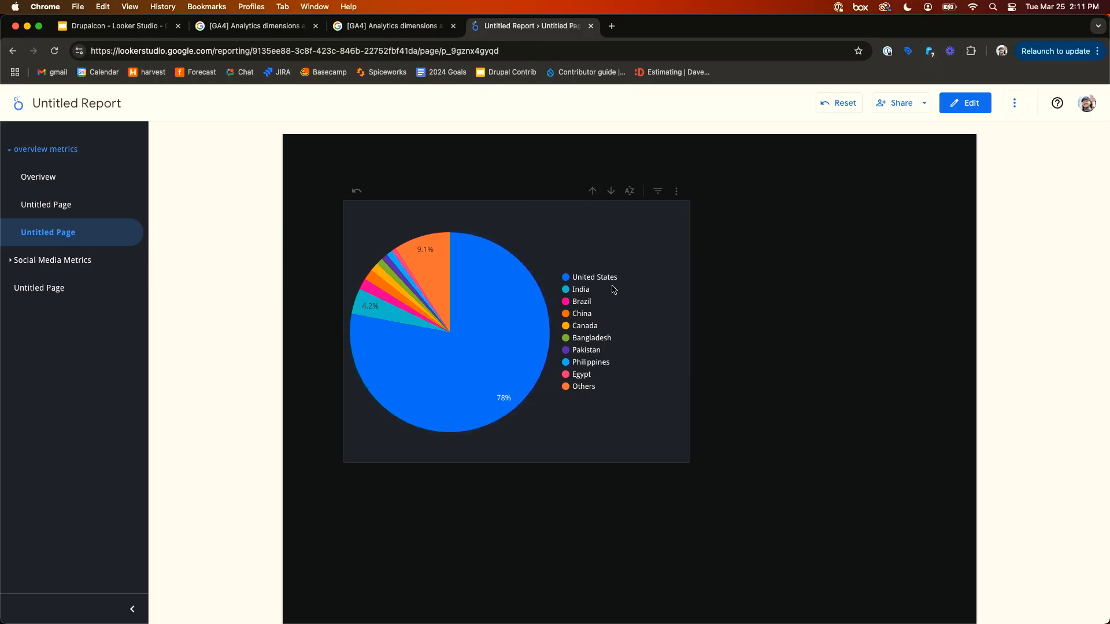
pyautogui.click(592, 192)
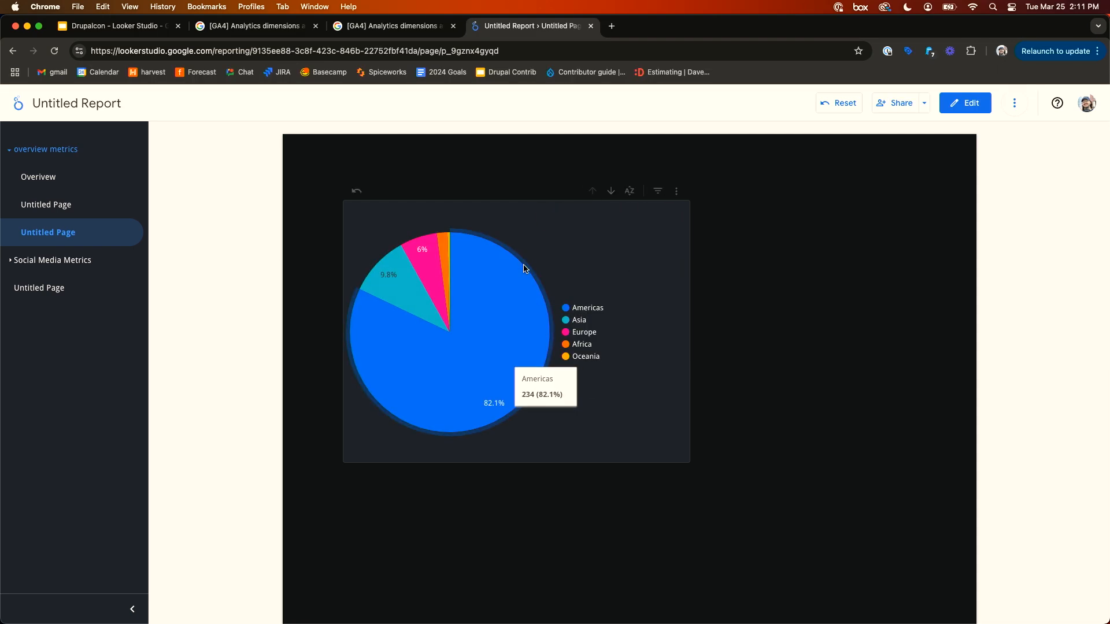
pyautogui.click(612, 194)
pyautogui.click(612, 194)
pyautogui.click(964, 103)
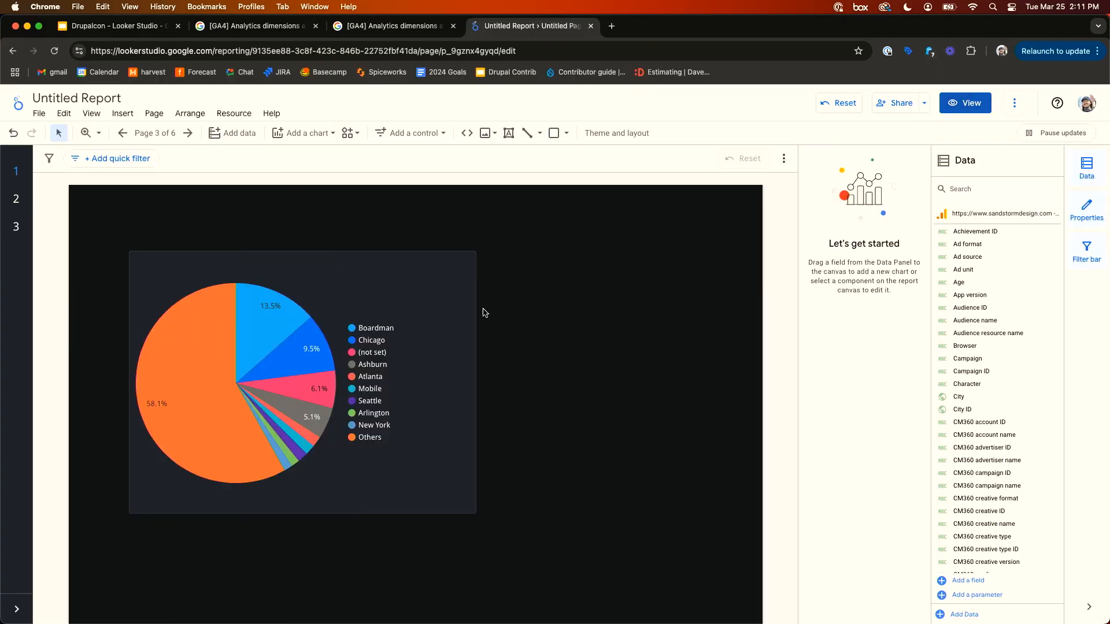
# - Set the pie chart's default drill-down level to Continent
pyautogui.click(431, 309)
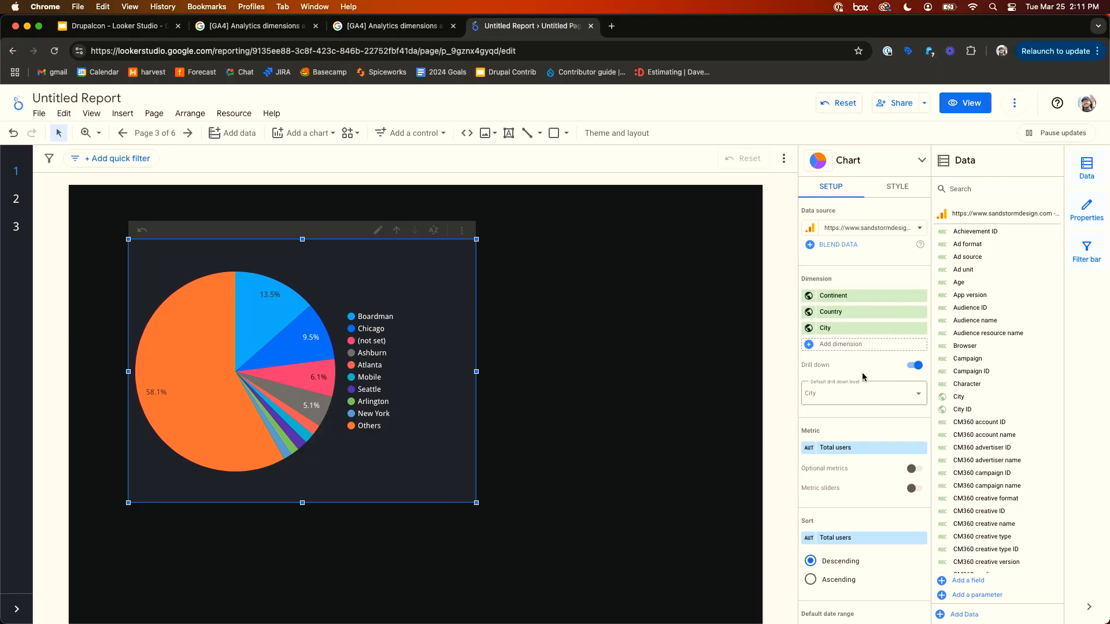
pyautogui.scroll(-2, 867, 351)
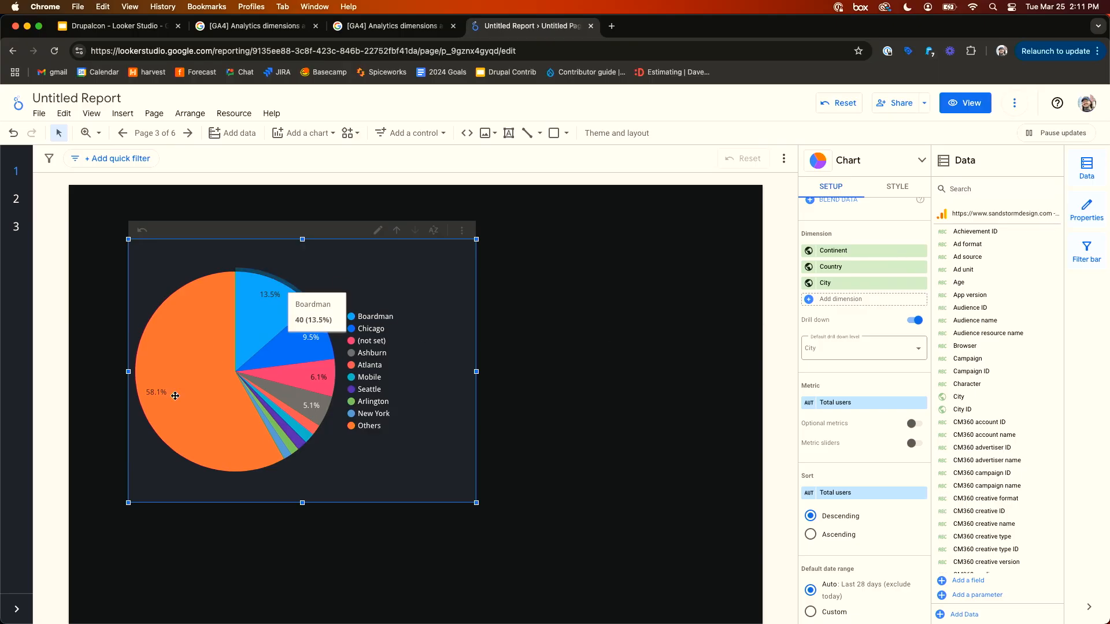
pyautogui.click(869, 351)
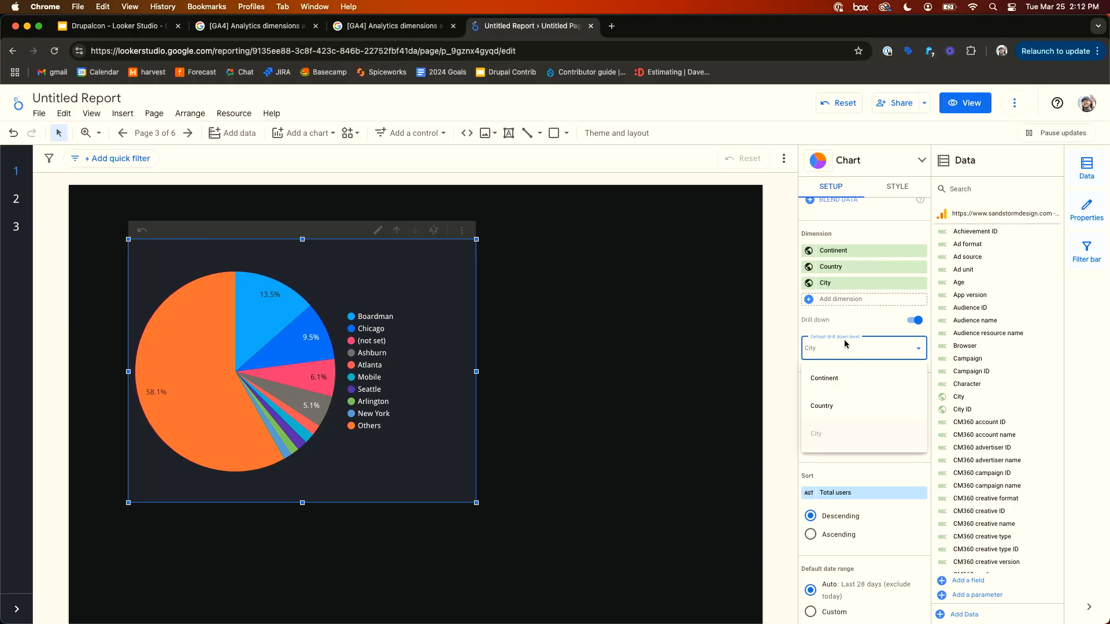
pyautogui.click(836, 380)
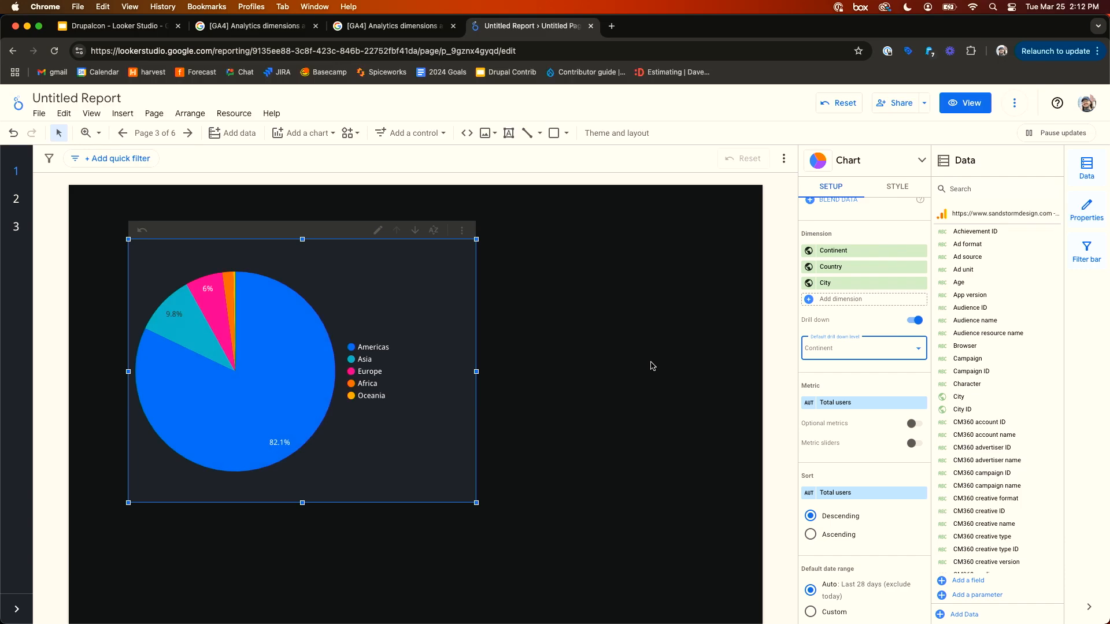
# - Test the pie chart's drill-down controls in view mode and return to editing
pyautogui.click(964, 103)
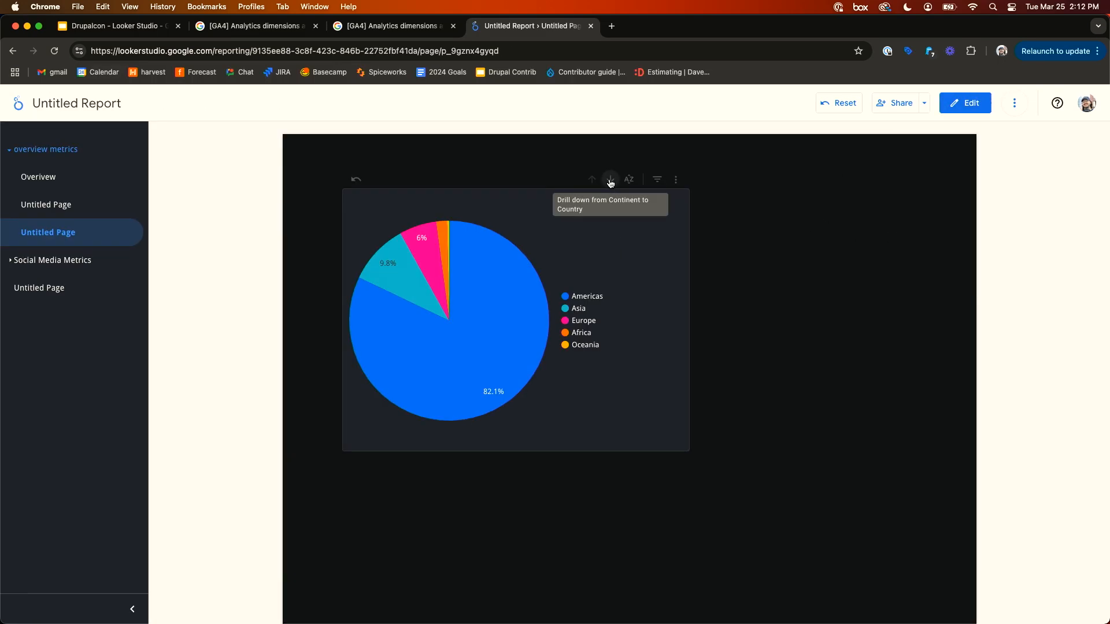
pyautogui.click(611, 182)
pyautogui.click(592, 179)
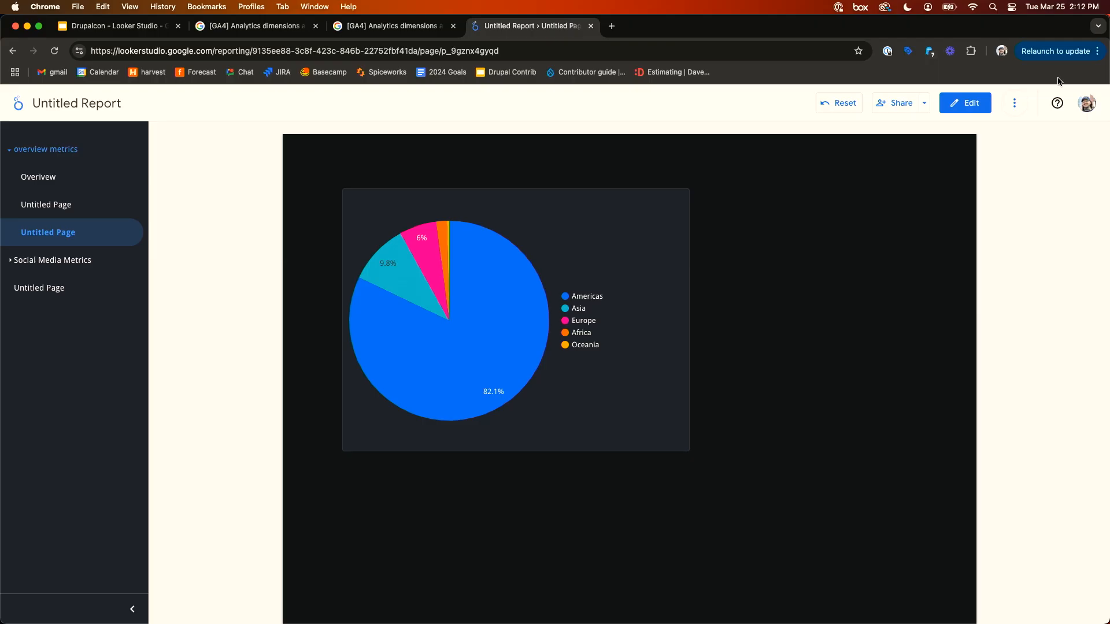
pyautogui.click(978, 103)
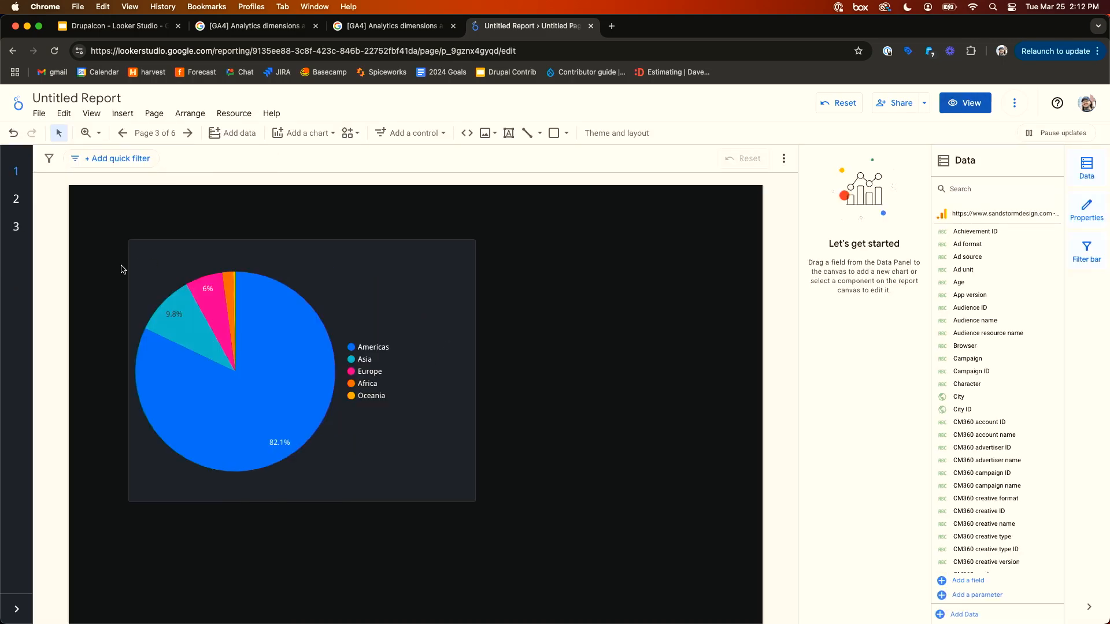
# - Select the pie chart and review its chart setup options, including dimensions, drill-down, metric, sort and interactions
pyautogui.moveTo(258, 253)
pyautogui.click(427, 284)
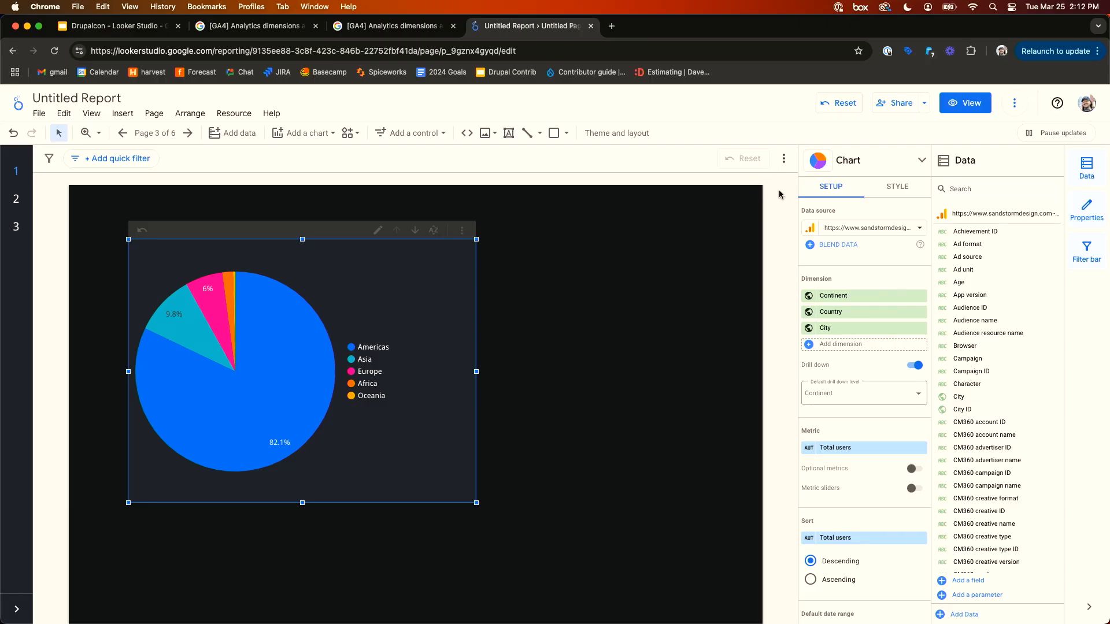
pyautogui.click(786, 162)
pyautogui.click(726, 241)
pyautogui.scroll(-1, 919, 323)
pyautogui.scroll(-3, 918, 323)
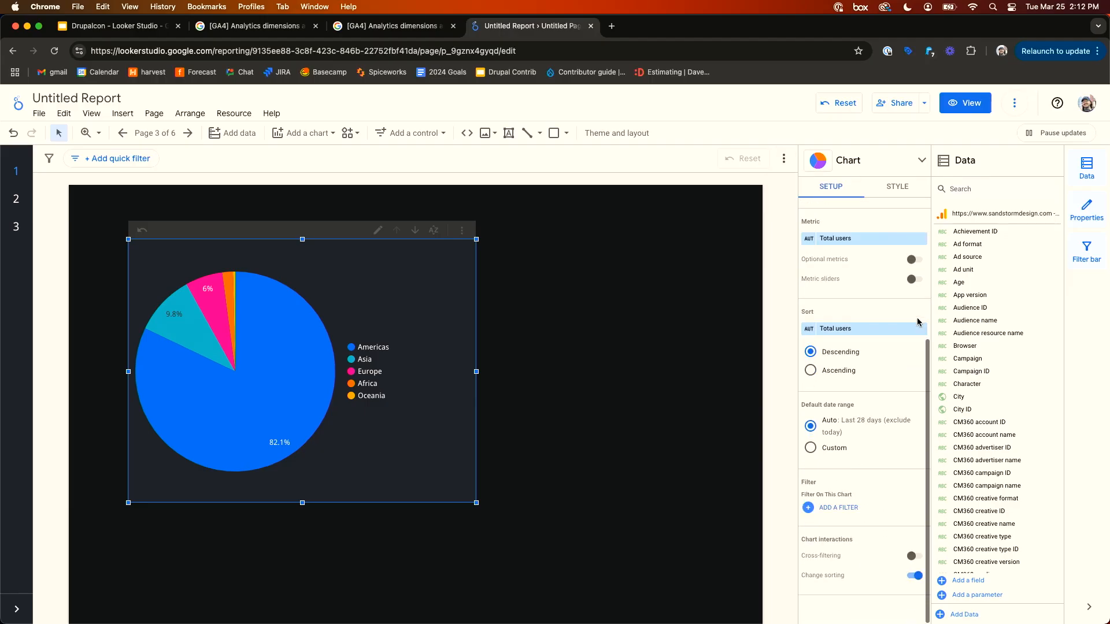
pyautogui.scroll(5, 916, 321)
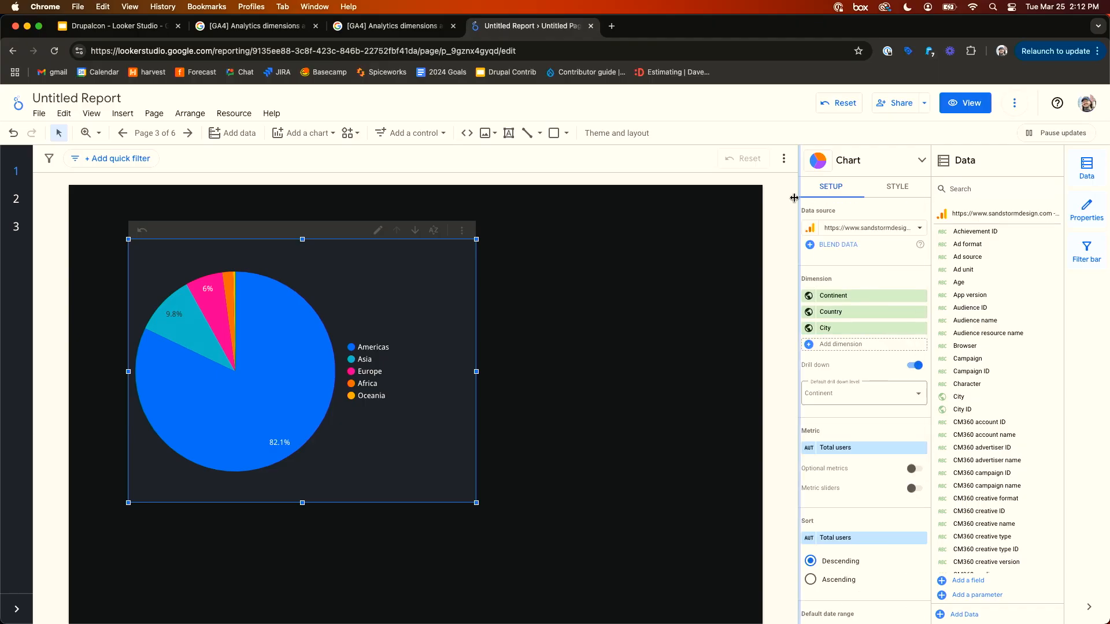
# - Open the pie chart's Export Data options for CSV, CSV (Excel) or Google Sheets, and cancel without exporting
pyautogui.click(1015, 103)
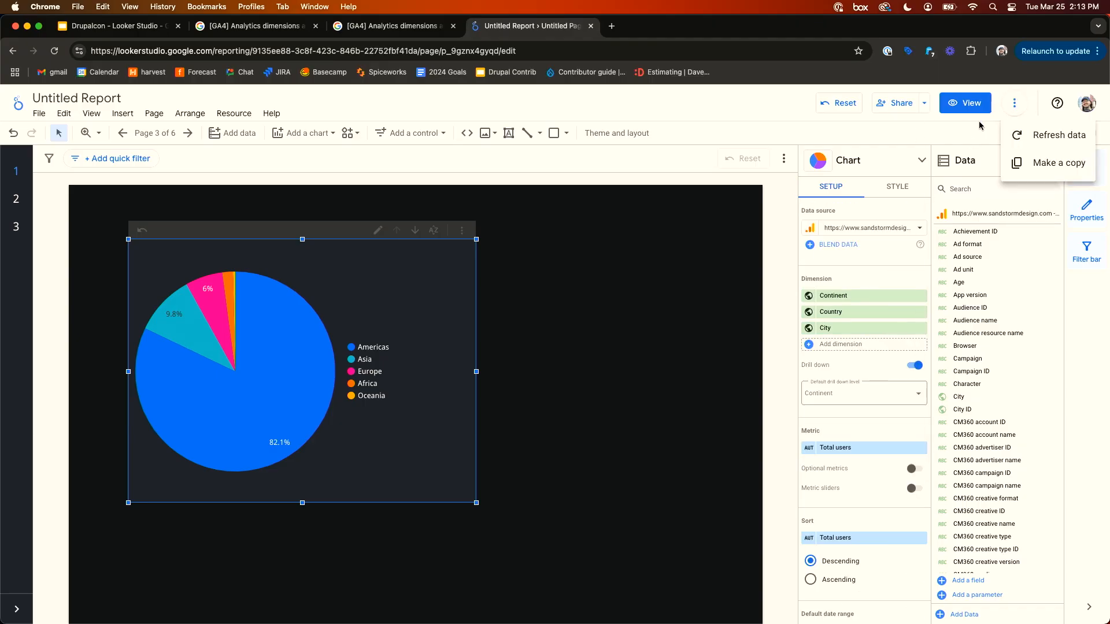
pyautogui.click(627, 266)
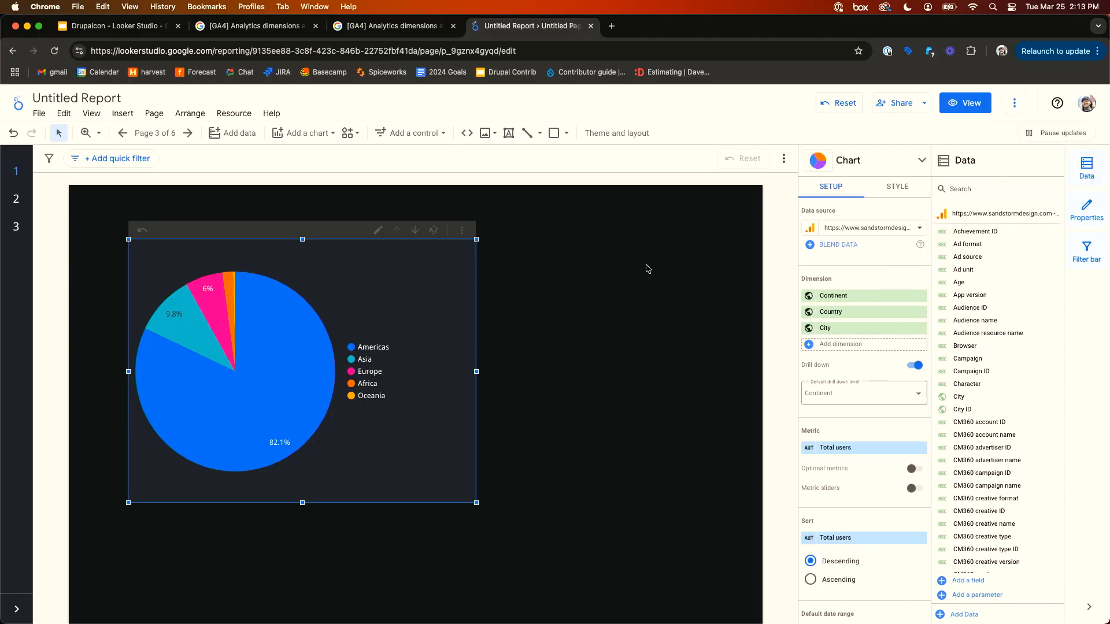
pyautogui.click(462, 230)
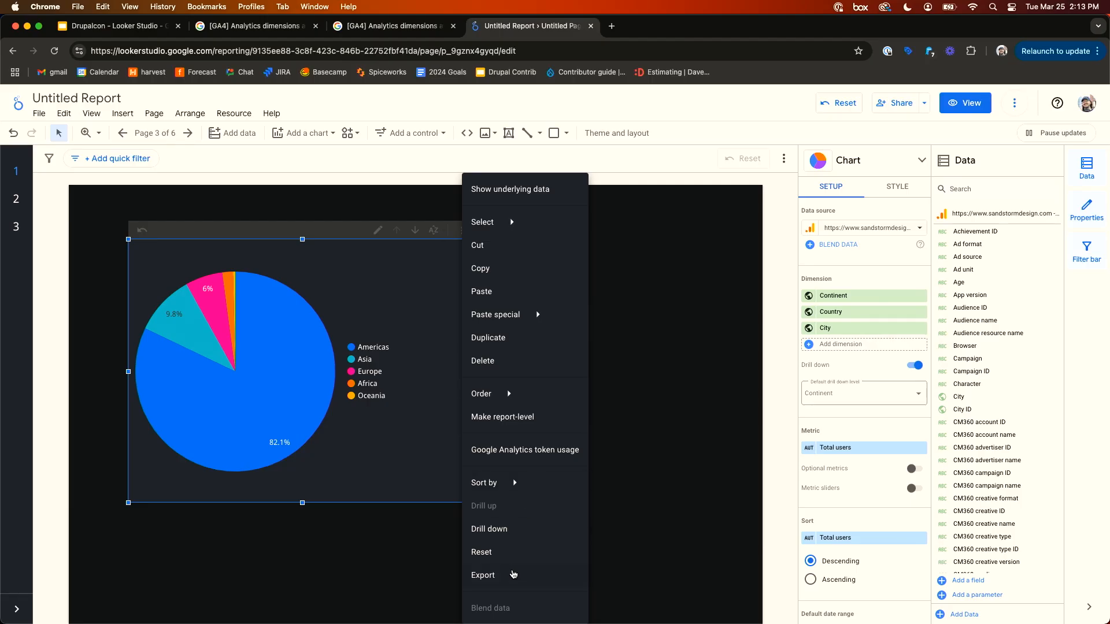
pyautogui.click(411, 293)
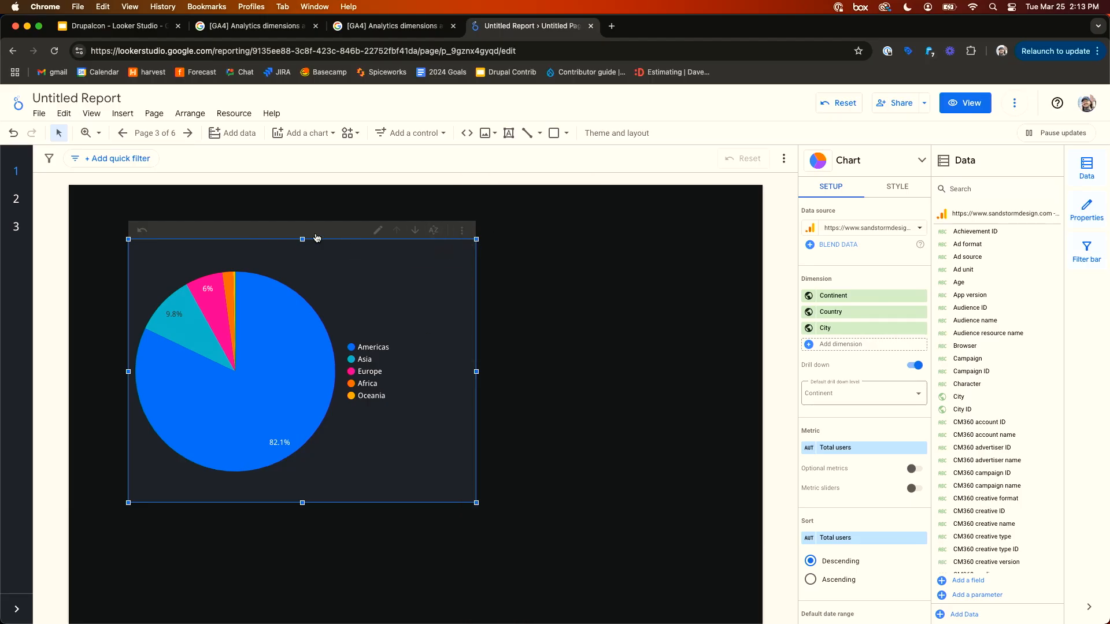
pyautogui.click(463, 233)
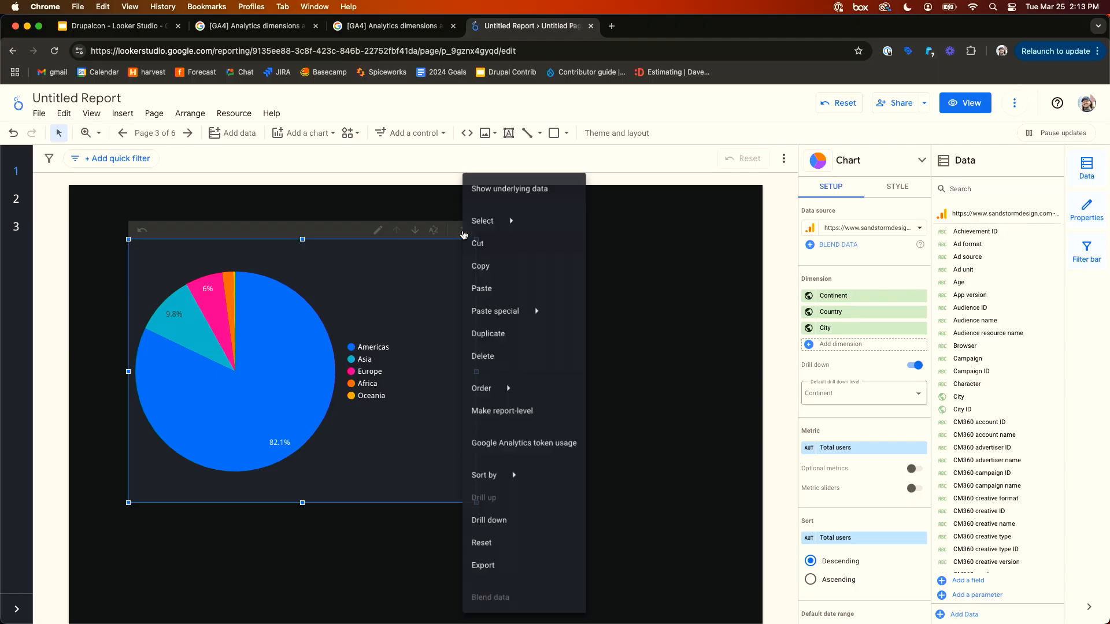
pyautogui.click(485, 575)
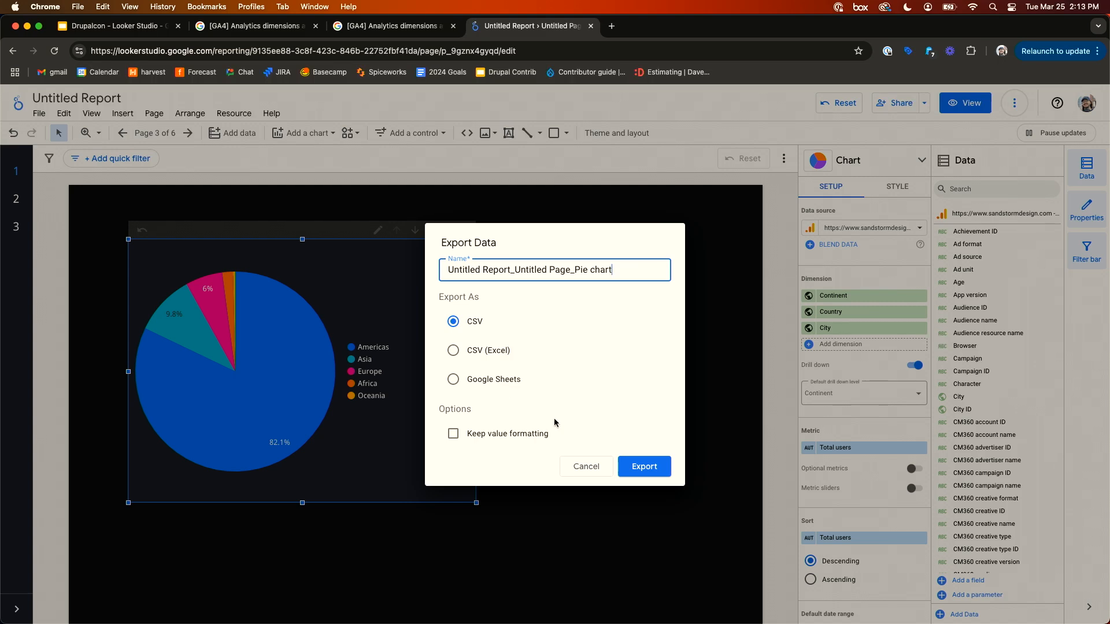
pyautogui.click(585, 466)
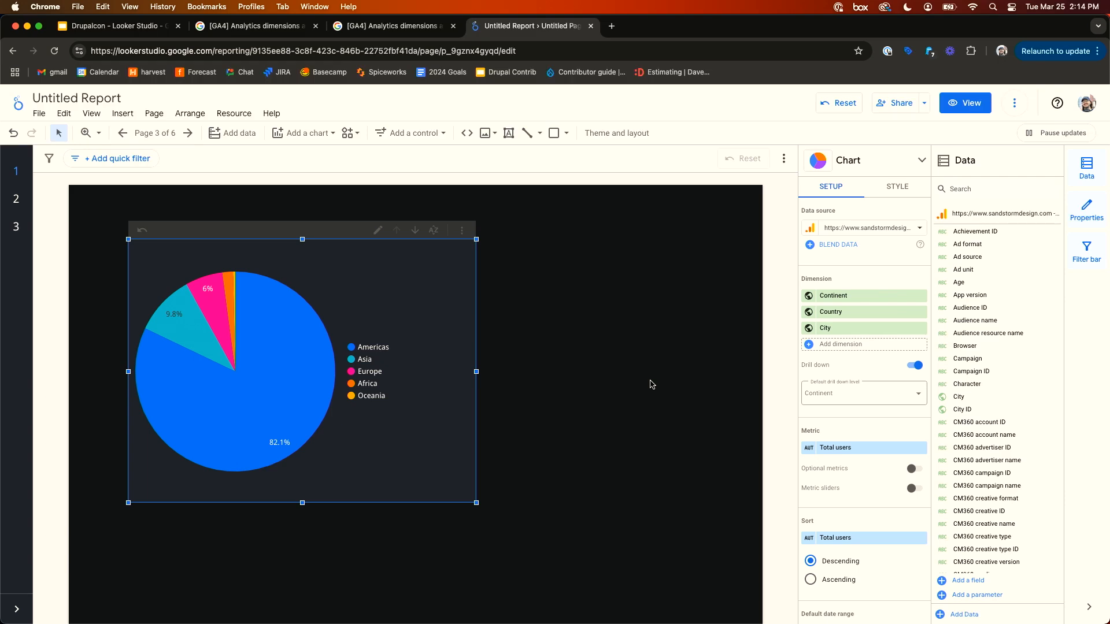
# - Deselect the chart, switch the report to view mode and review the report's extra options menu
pyautogui.click(686, 348)
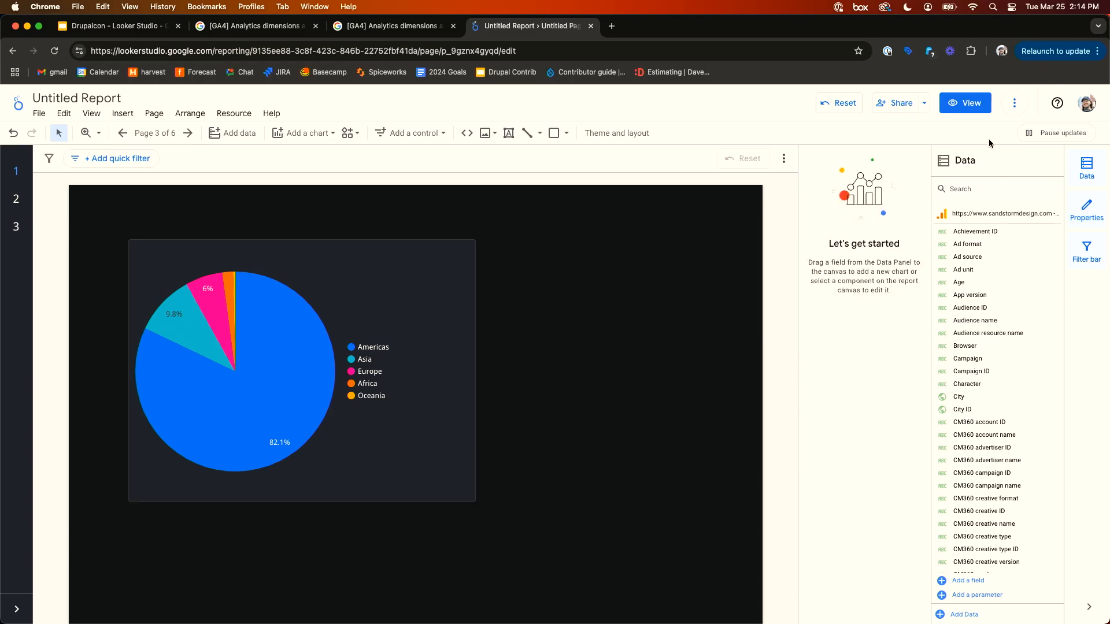
pyautogui.click(1014, 102)
pyautogui.press('Escape')
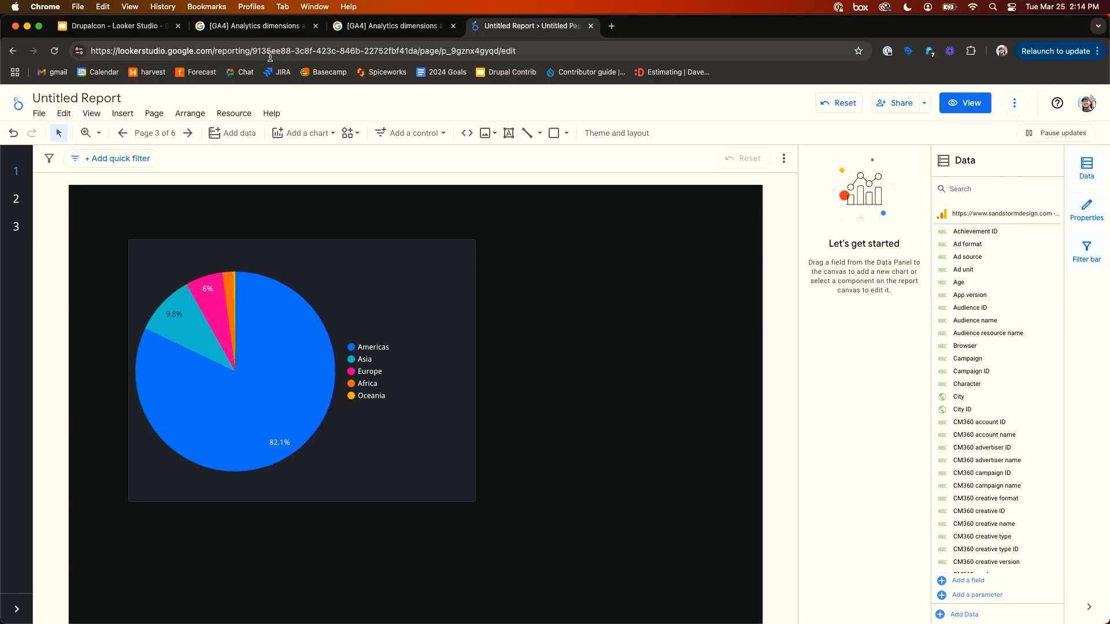
pyautogui.click(969, 104)
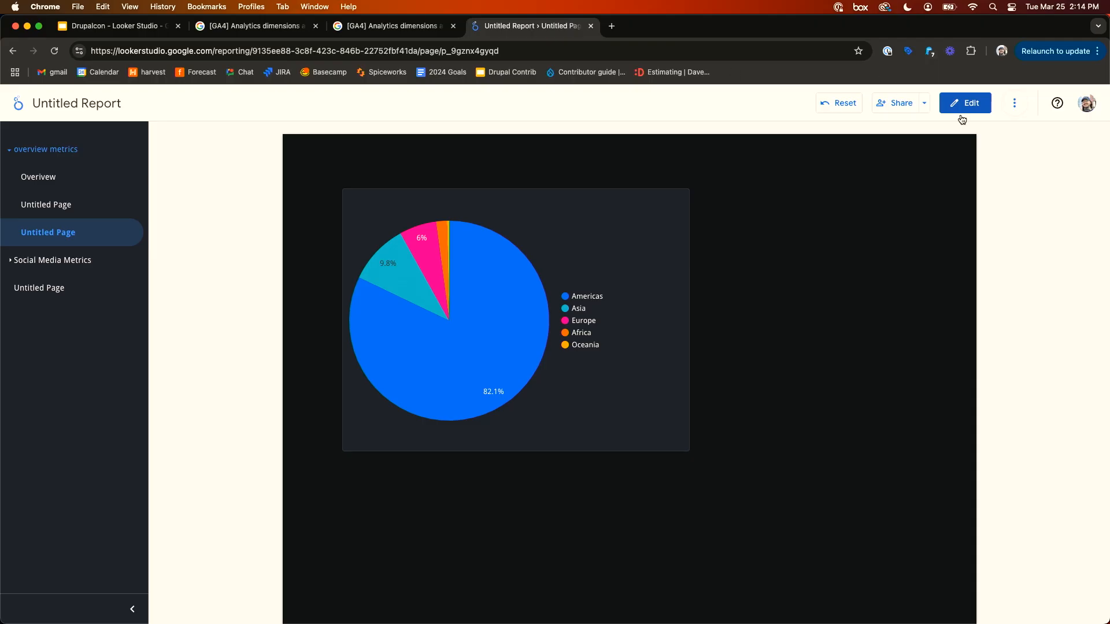
pyautogui.click(1014, 110)
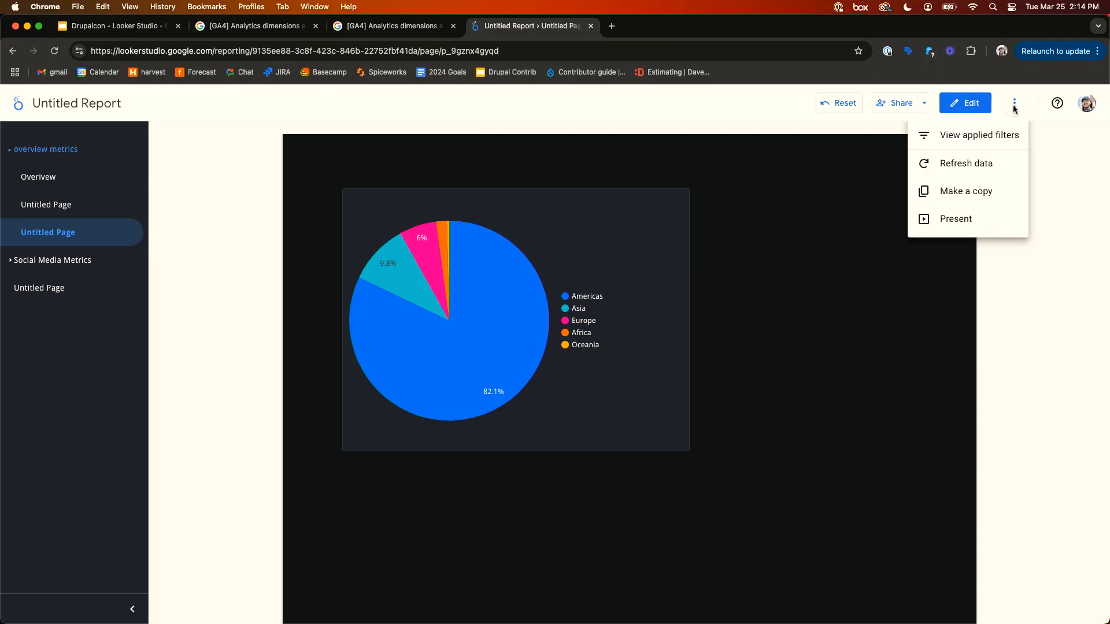
pyautogui.click(1014, 104)
# - Open the report's sharing dialog and review the link settings access levels without changing them
pyautogui.click(897, 107)
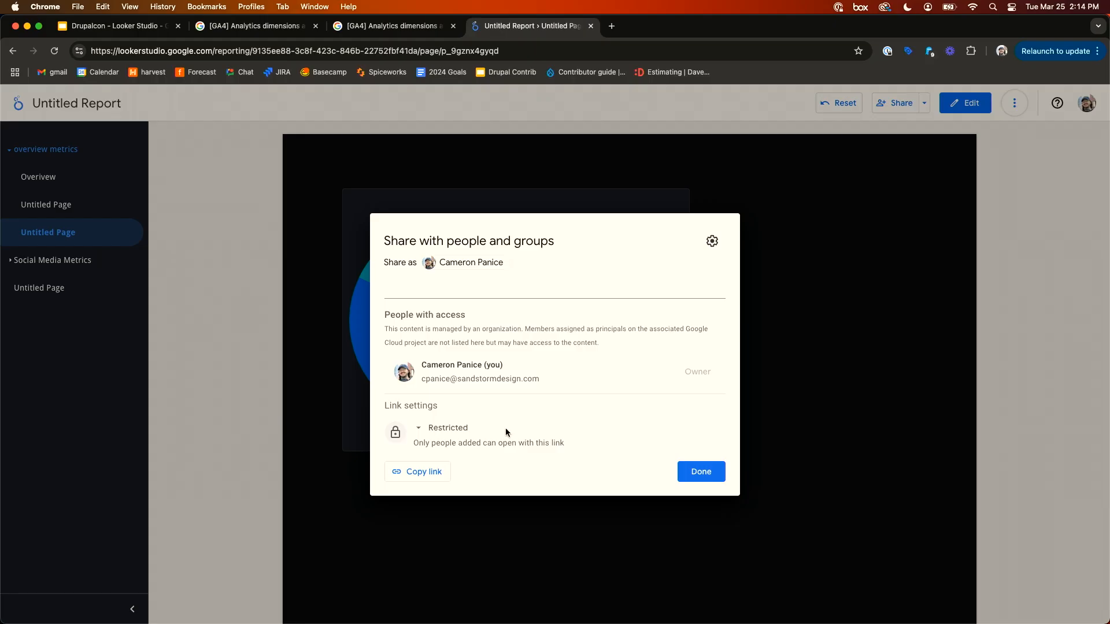
pyautogui.click(713, 241)
pyautogui.click(391, 285)
pyautogui.click(423, 436)
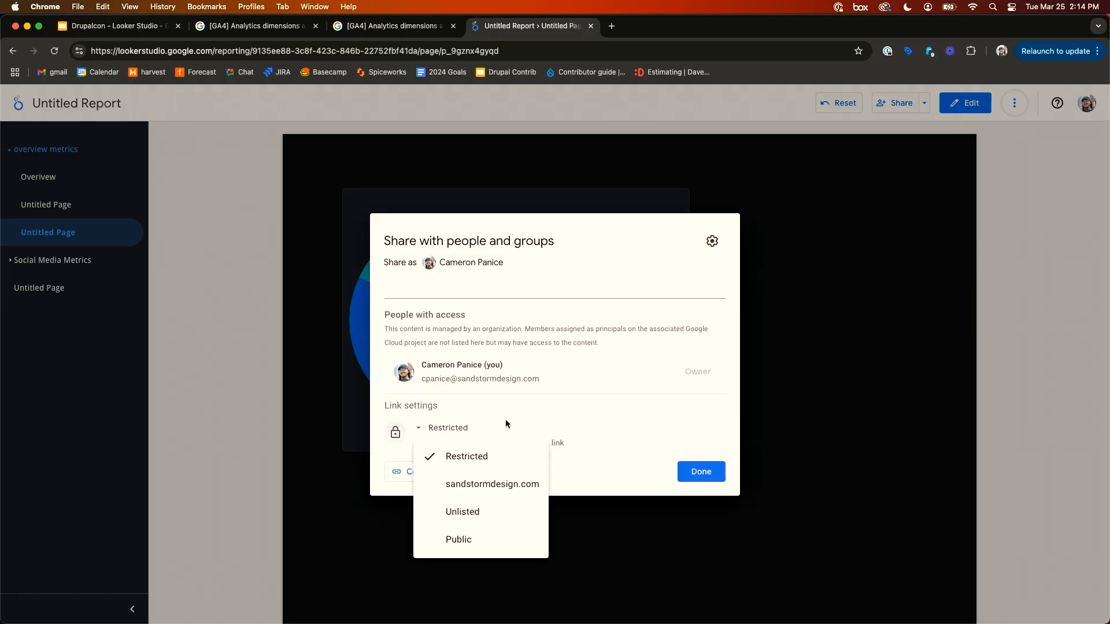
pyautogui.click(518, 410)
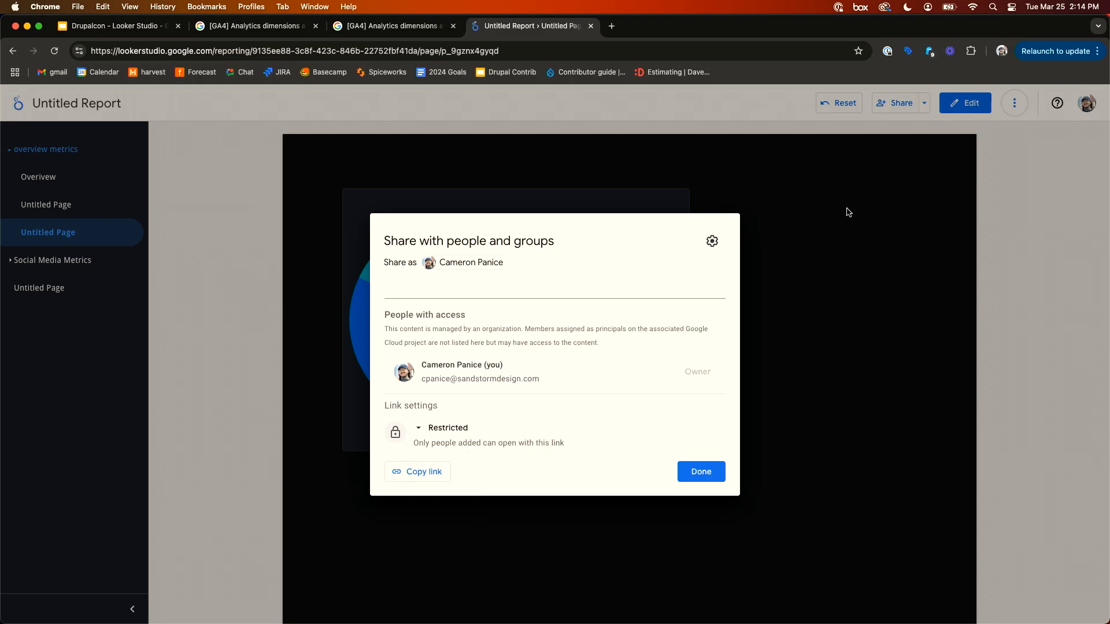
pyautogui.click(846, 208)
# - Open the PDF download options, pick Select Pages and expand Additional Options, then cancel the download
pyautogui.click(1014, 104)
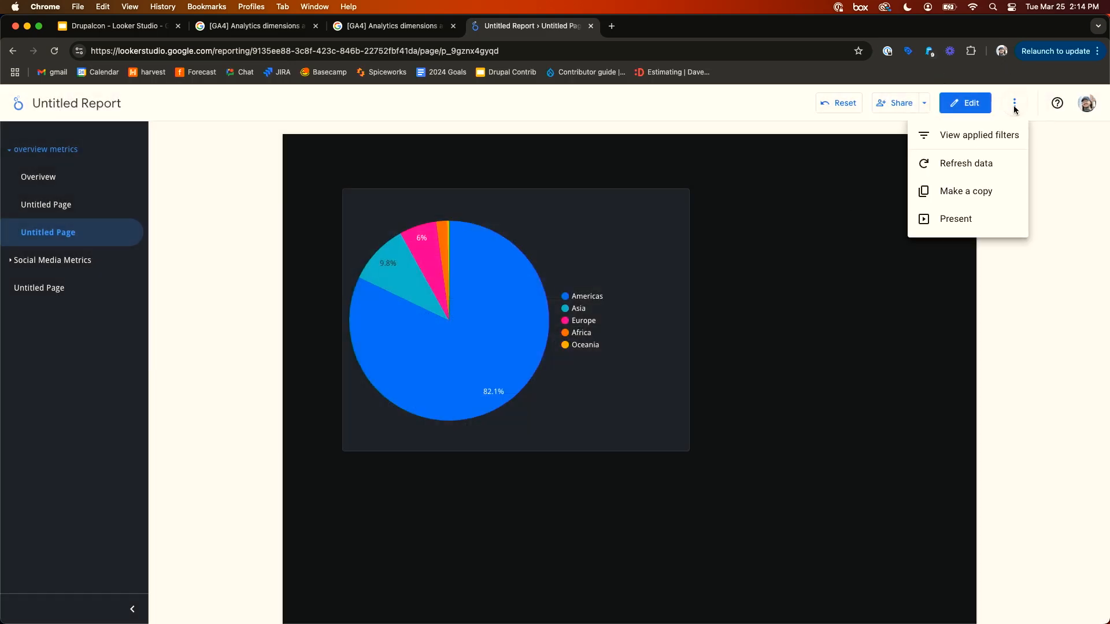
pyautogui.click(1014, 105)
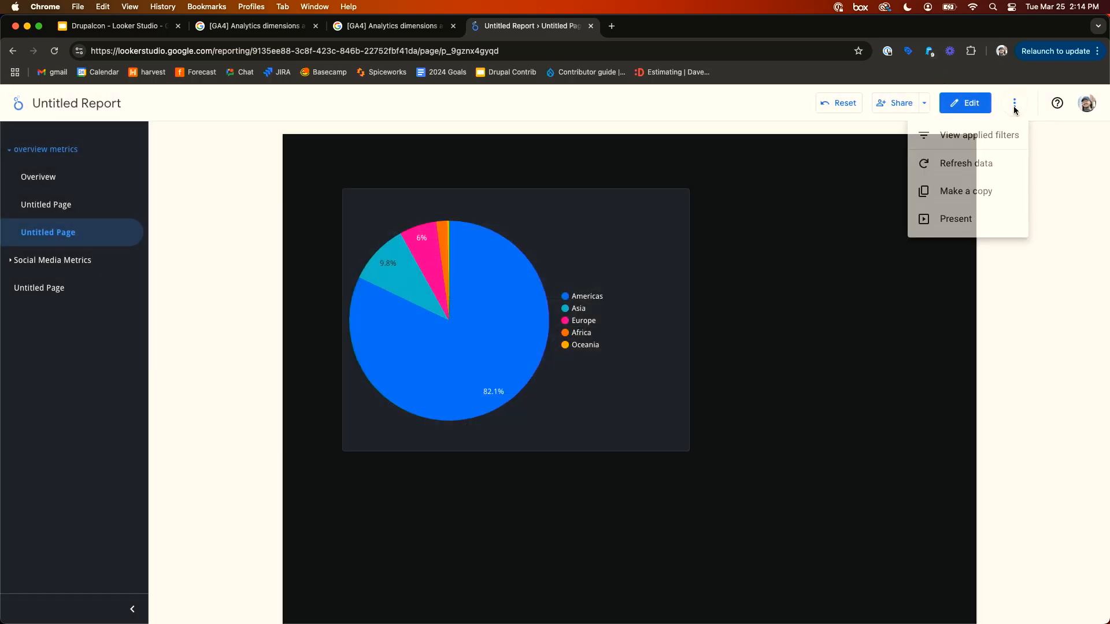
pyautogui.click(925, 103)
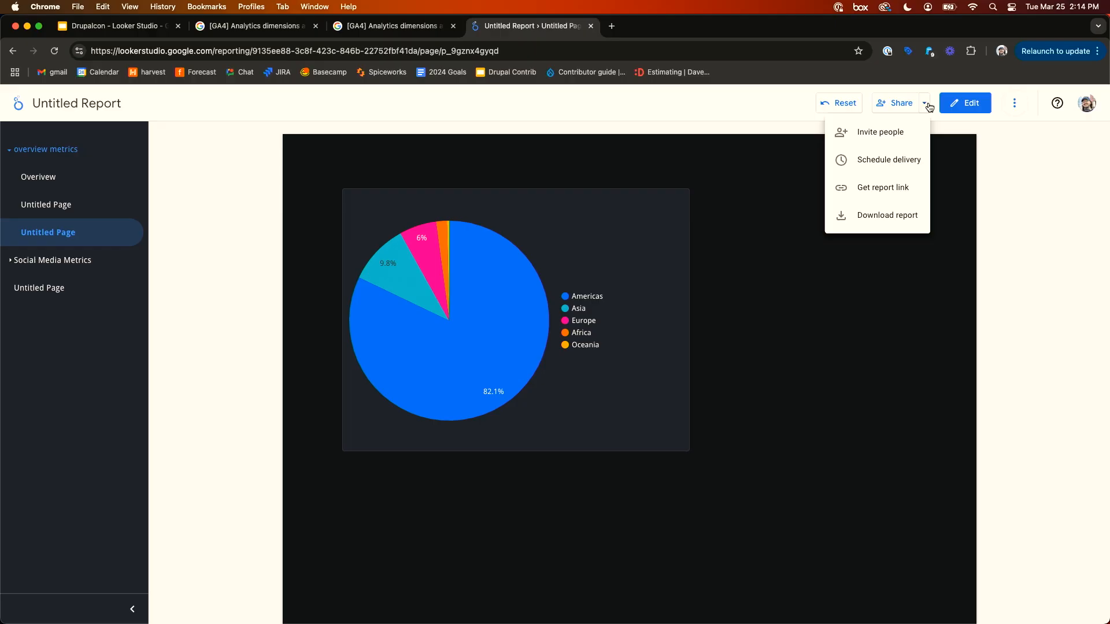
pyautogui.click(905, 215)
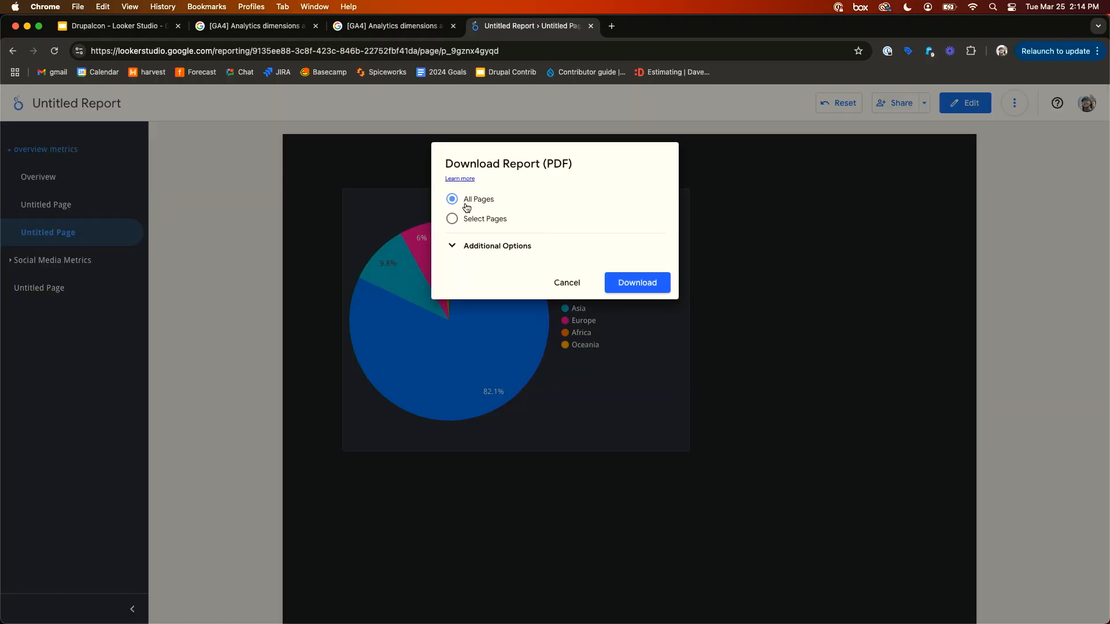
pyautogui.click(452, 218)
pyautogui.scroll(-2, 475, 283)
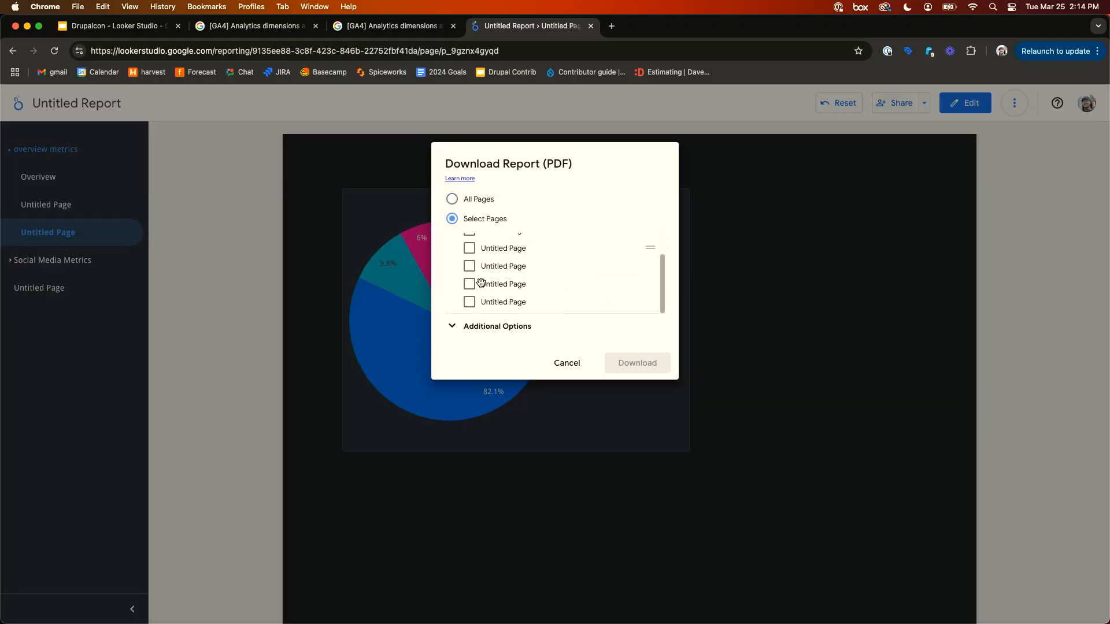
pyautogui.scroll(2, 481, 283)
pyautogui.click(452, 327)
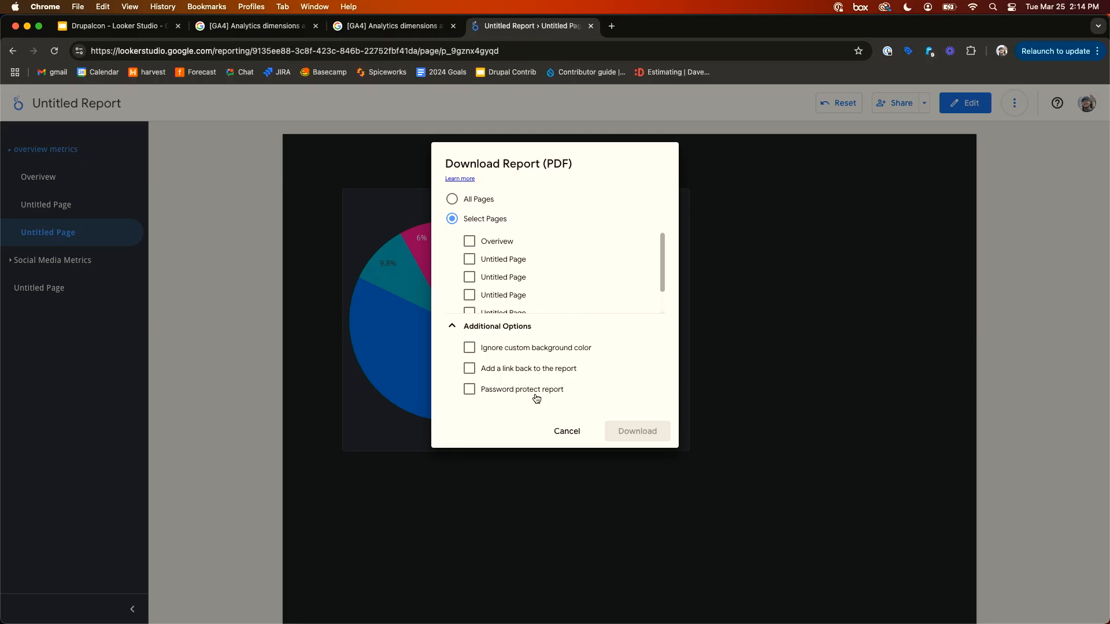
pyautogui.click(561, 431)
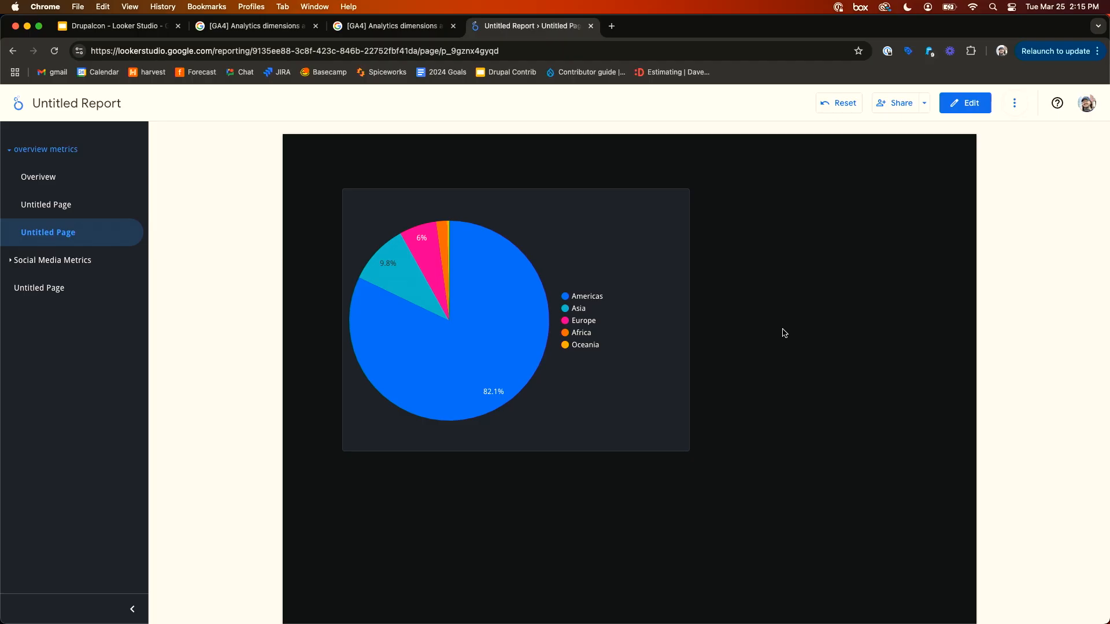
# - Return to edit mode, deselect the chart and open the report settings panel
pyautogui.click(964, 103)
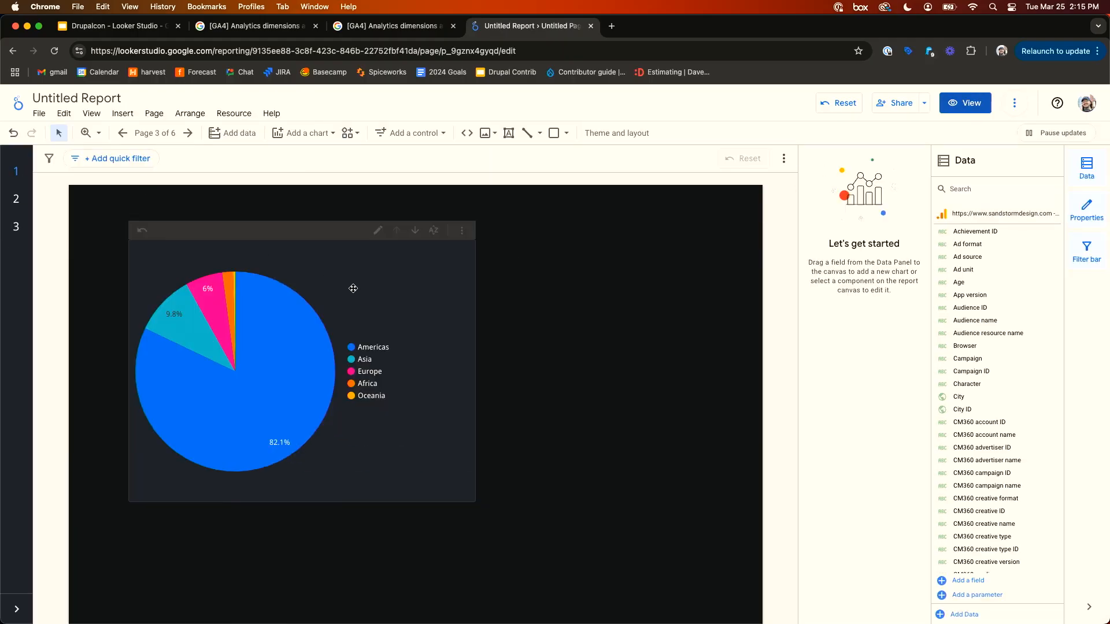
pyautogui.click(354, 288)
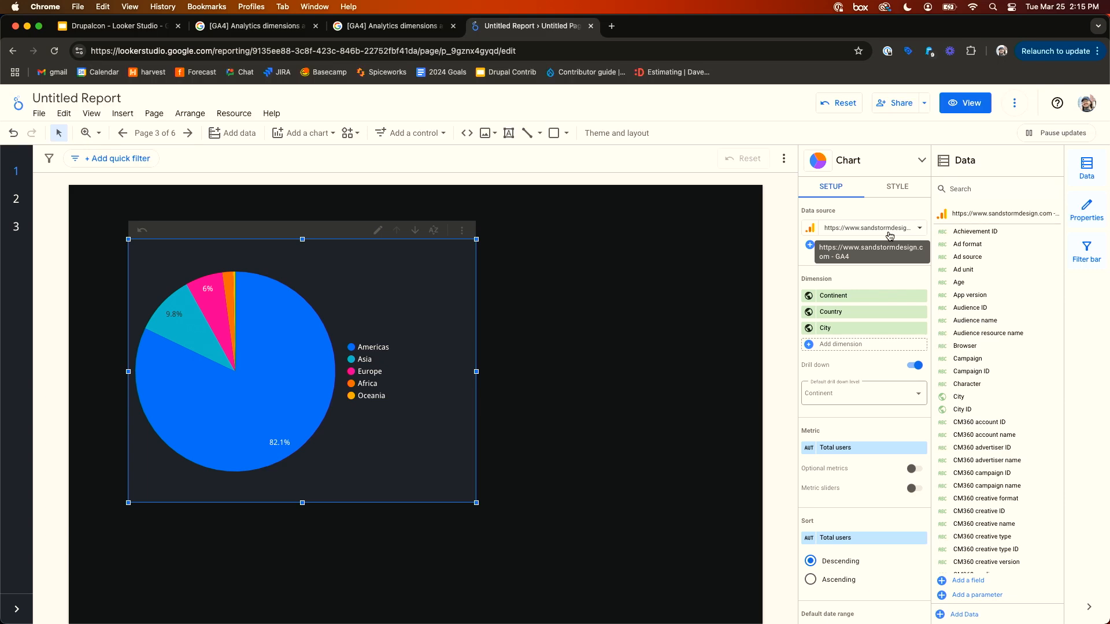
pyautogui.click(97, 223)
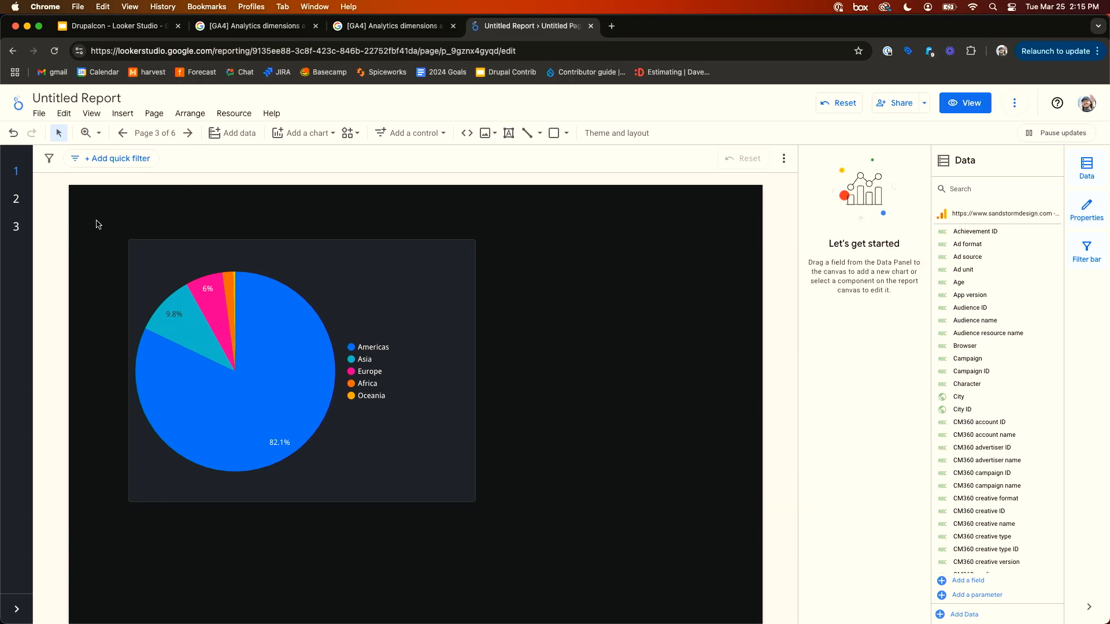
pyautogui.click(36, 113)
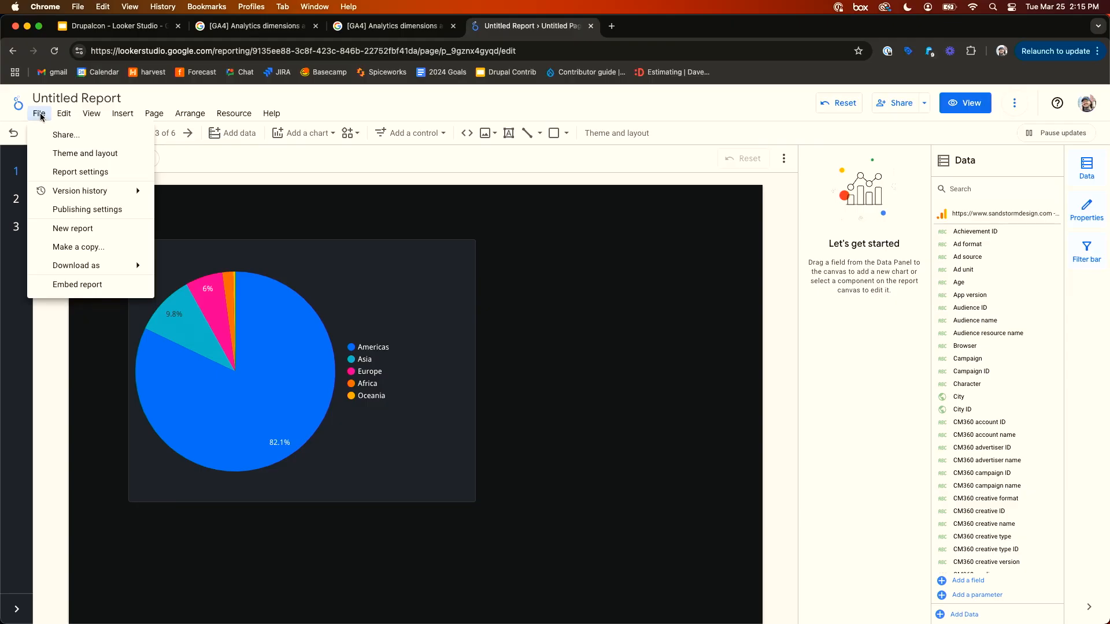
pyautogui.click(85, 172)
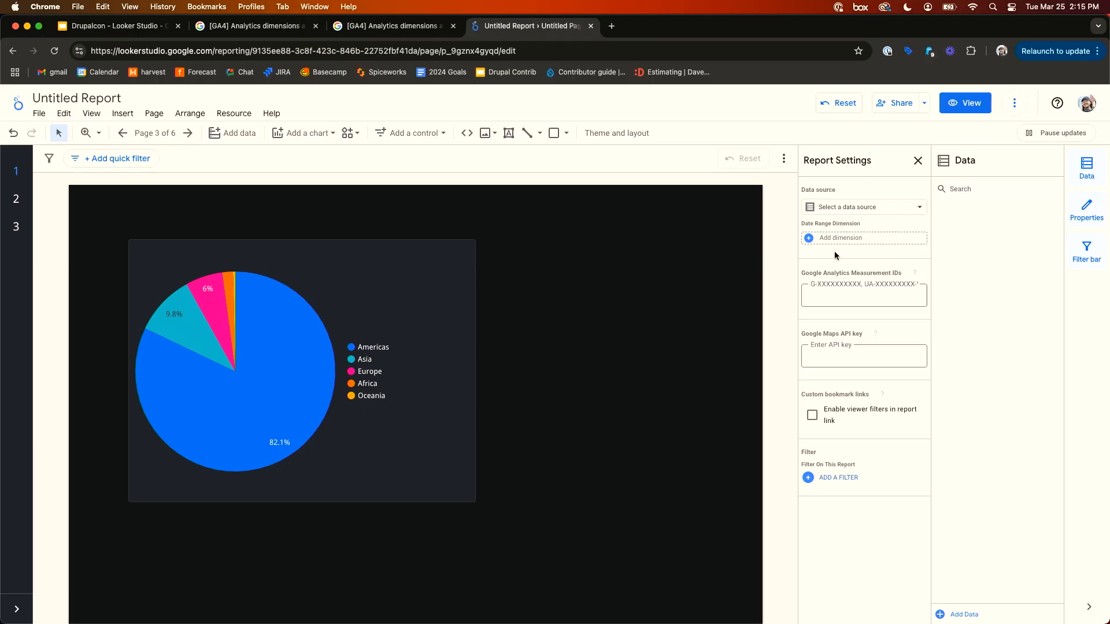
# - Add the Demo Account's GA4 - Google Merch Shop property as a new Google Analytics data source for the report
pyautogui.click(845, 208)
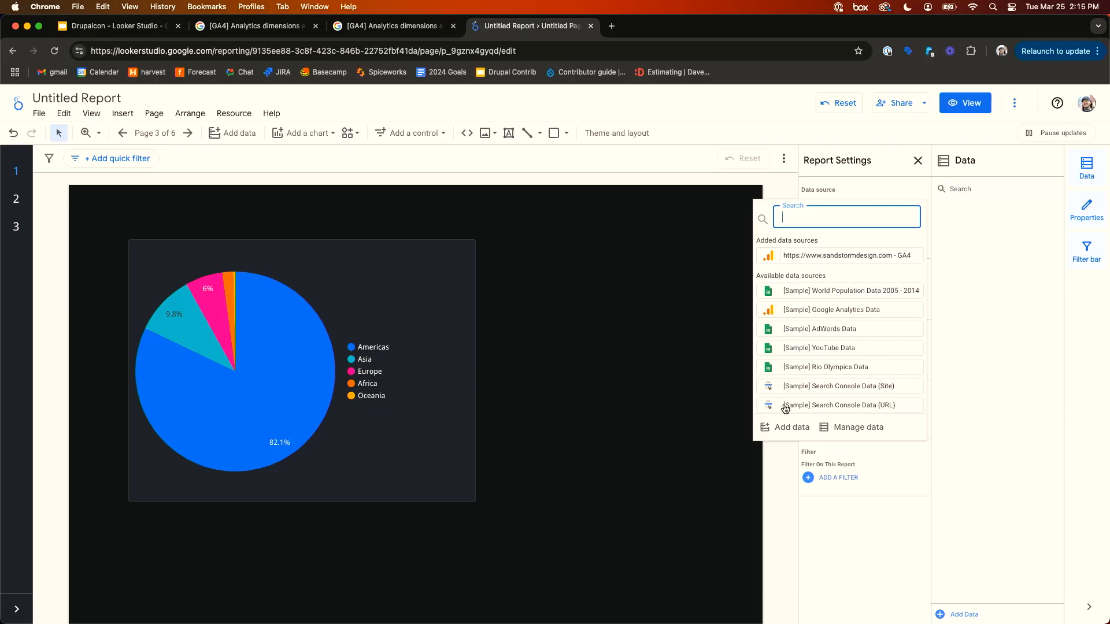
pyautogui.click(789, 427)
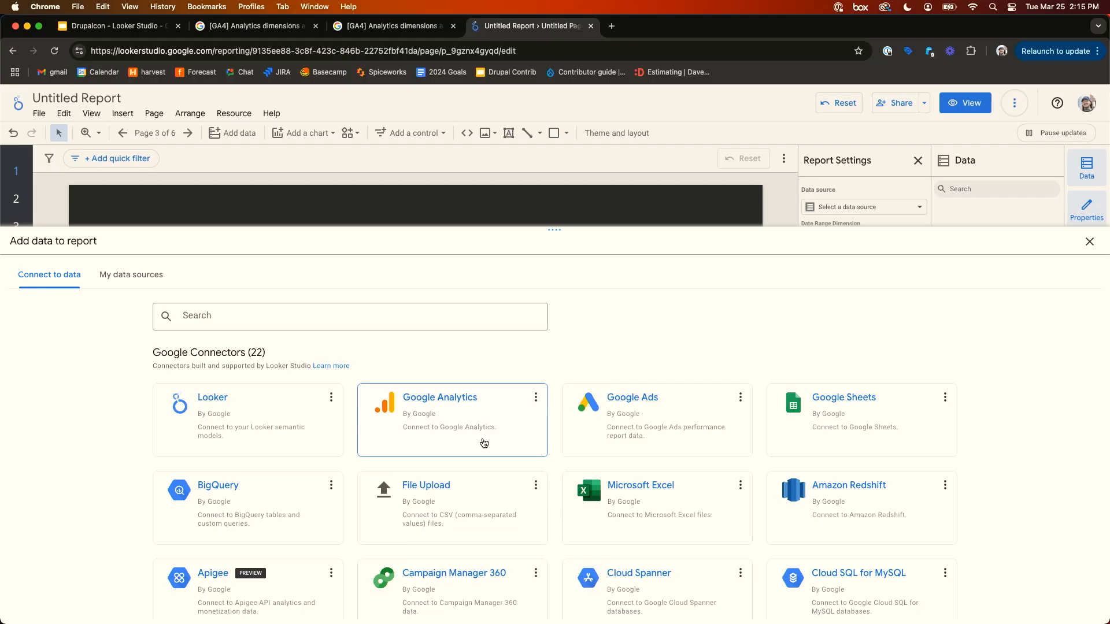
pyautogui.click(484, 443)
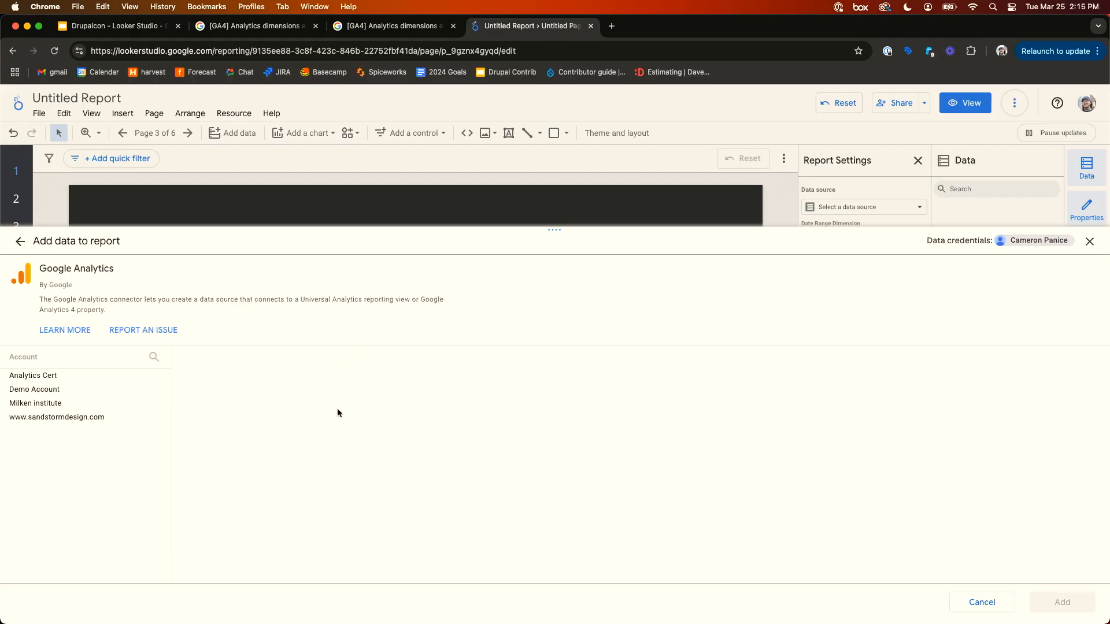
pyautogui.click(113, 388)
pyautogui.click(248, 401)
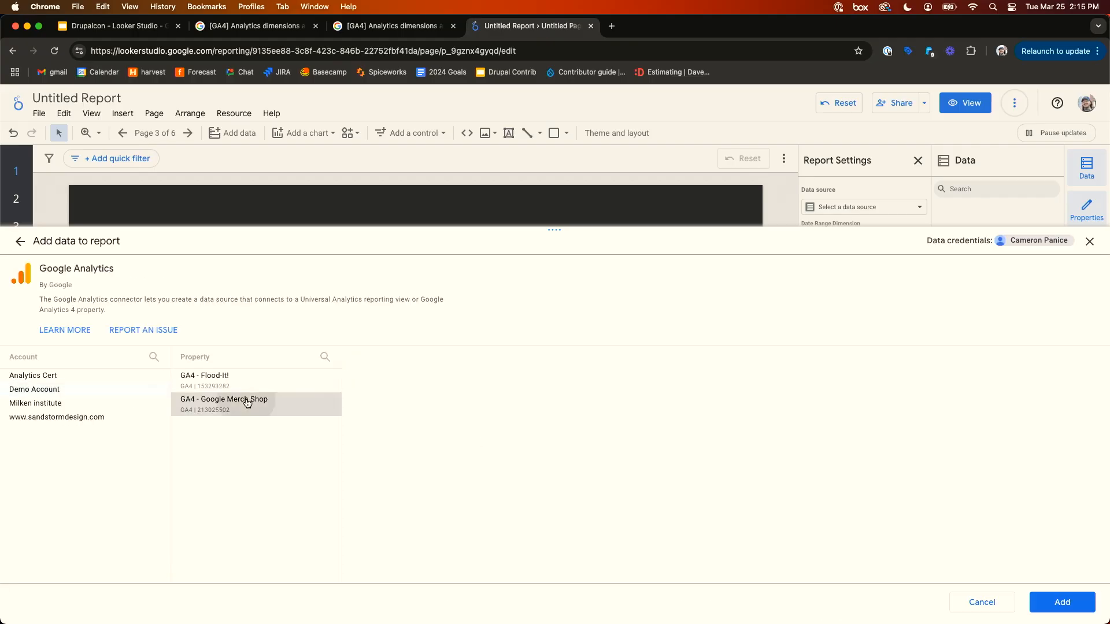
pyautogui.click(1062, 602)
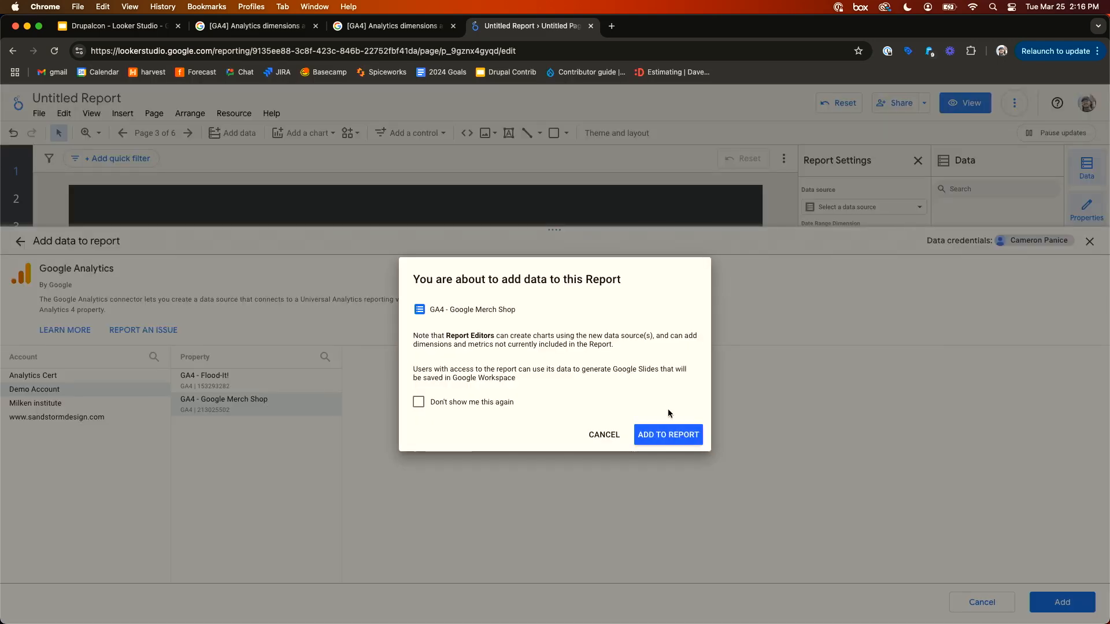
# - Finish adding the GA4 - Google Merch Shop data source and close the report settings panel
pyautogui.click(666, 440)
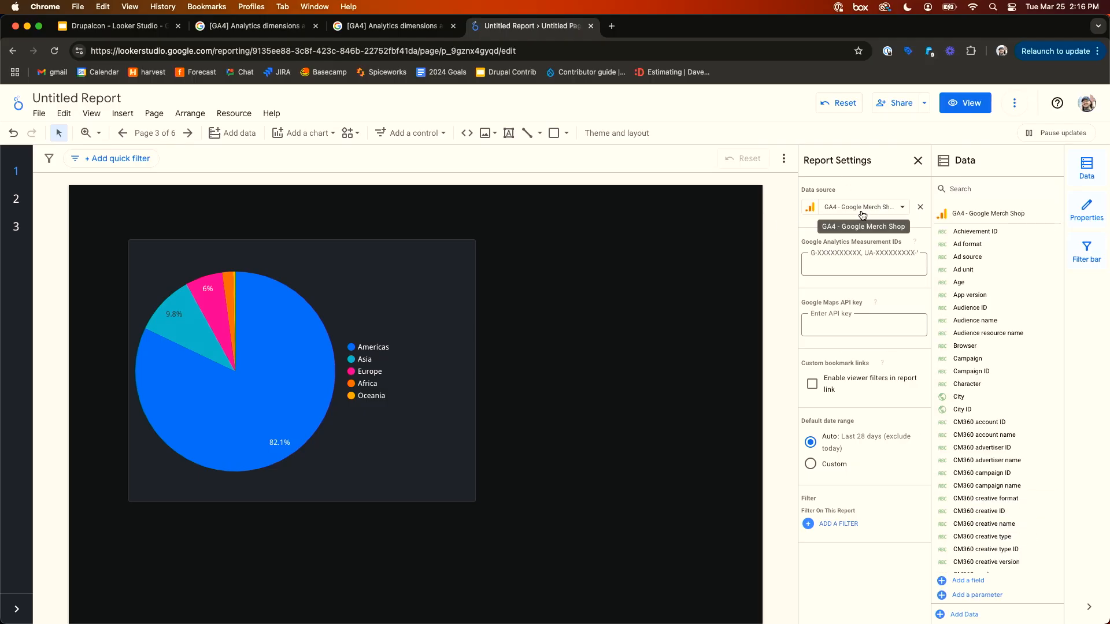
pyautogui.click(919, 160)
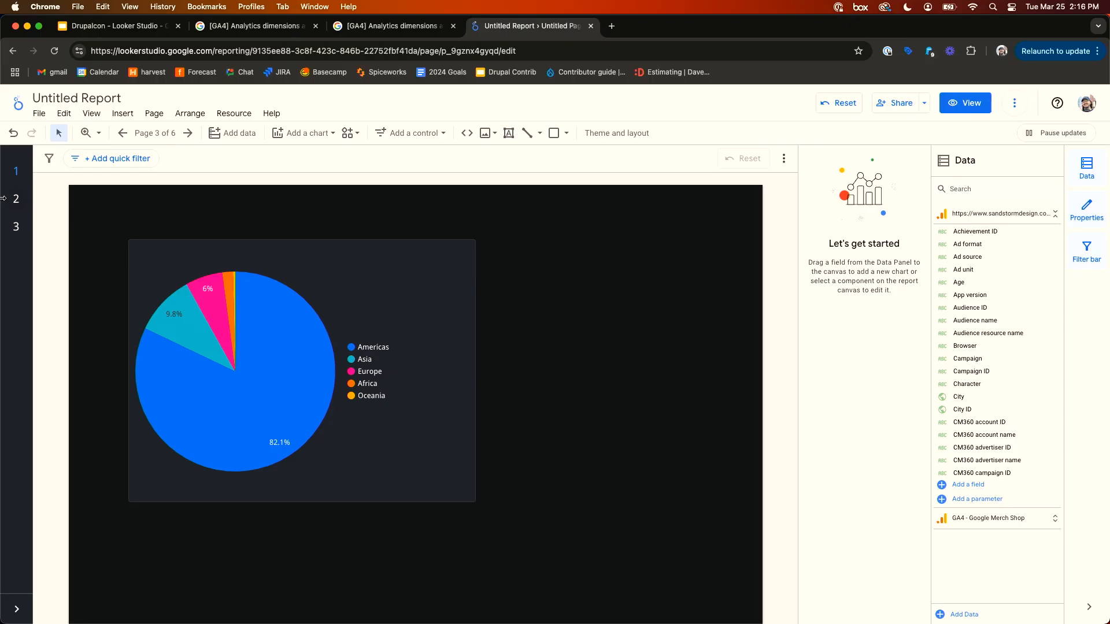
# - Open the Overview page and toggle between view mode and edit mode
pyautogui.click(26, 199)
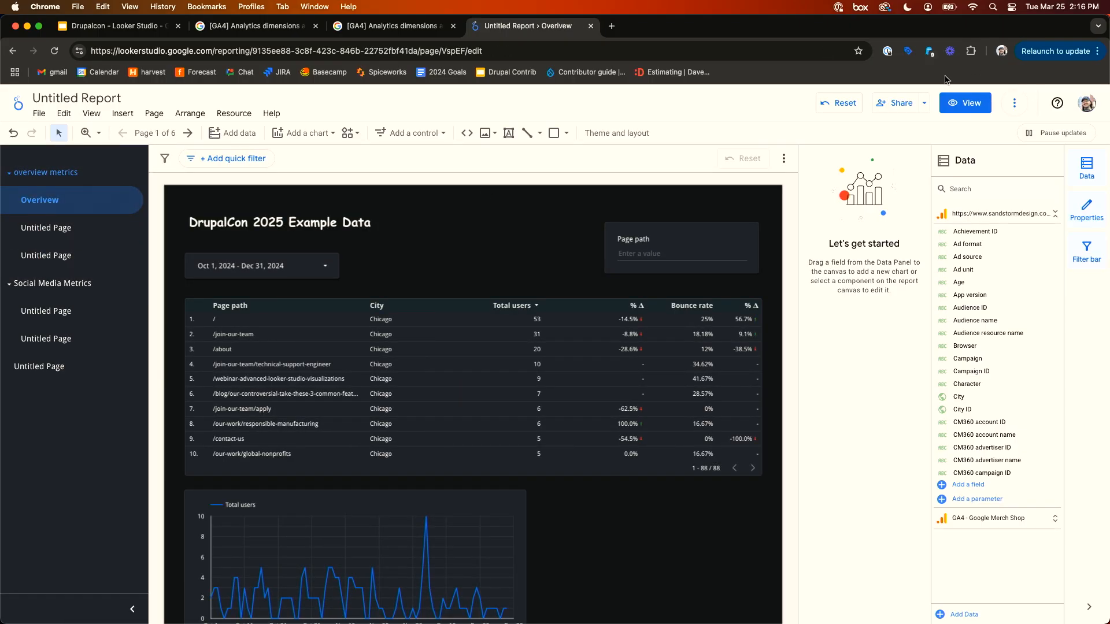
pyautogui.click(961, 104)
pyautogui.click(962, 104)
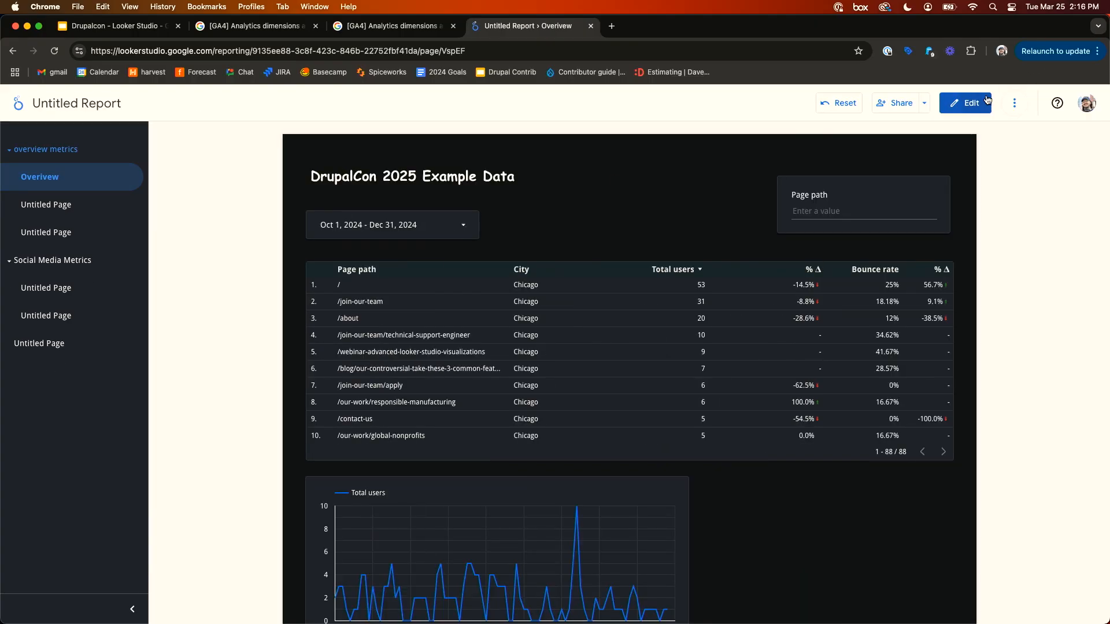
# - Switch the Overview page table's data source to GA4 - Google Merch Shop, then deselect the table
pyautogui.click(381, 320)
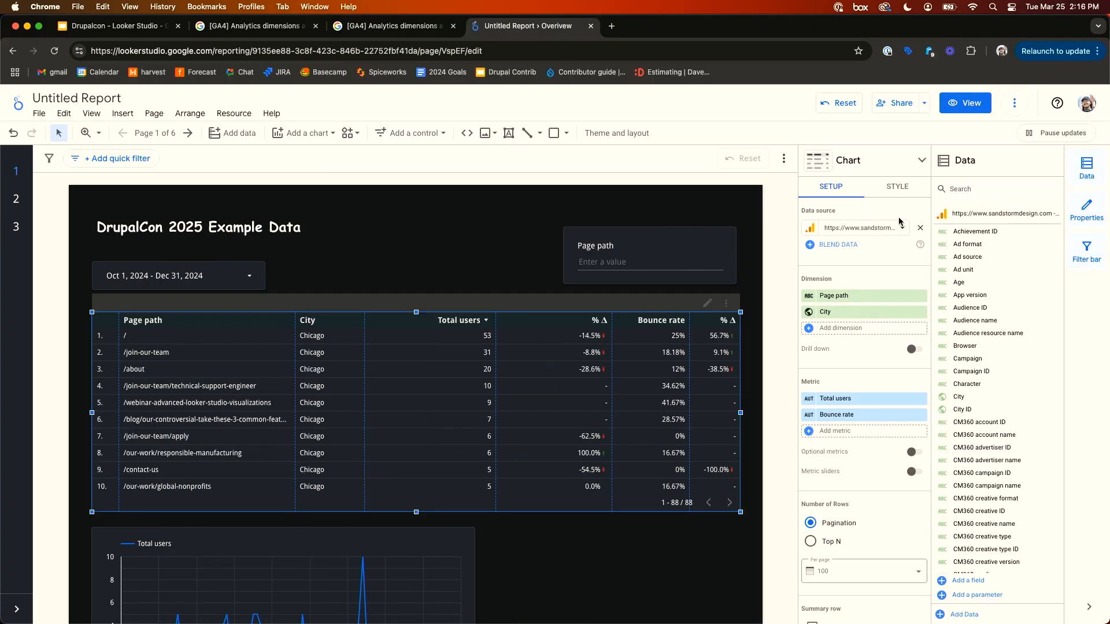
pyautogui.click(899, 223)
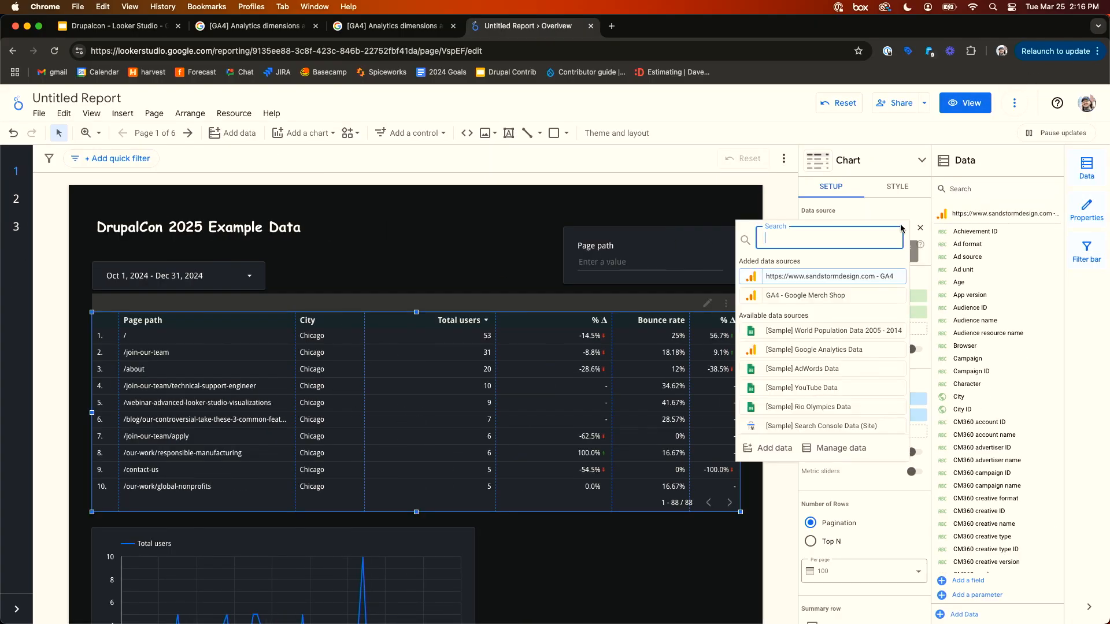
pyautogui.click(839, 292)
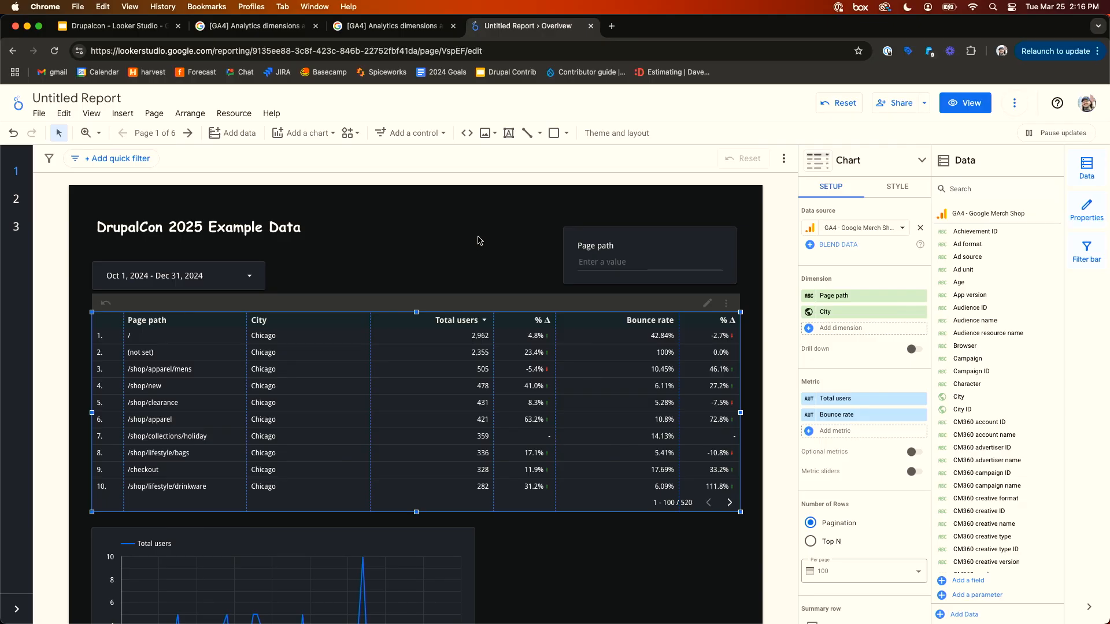
pyautogui.click(418, 207)
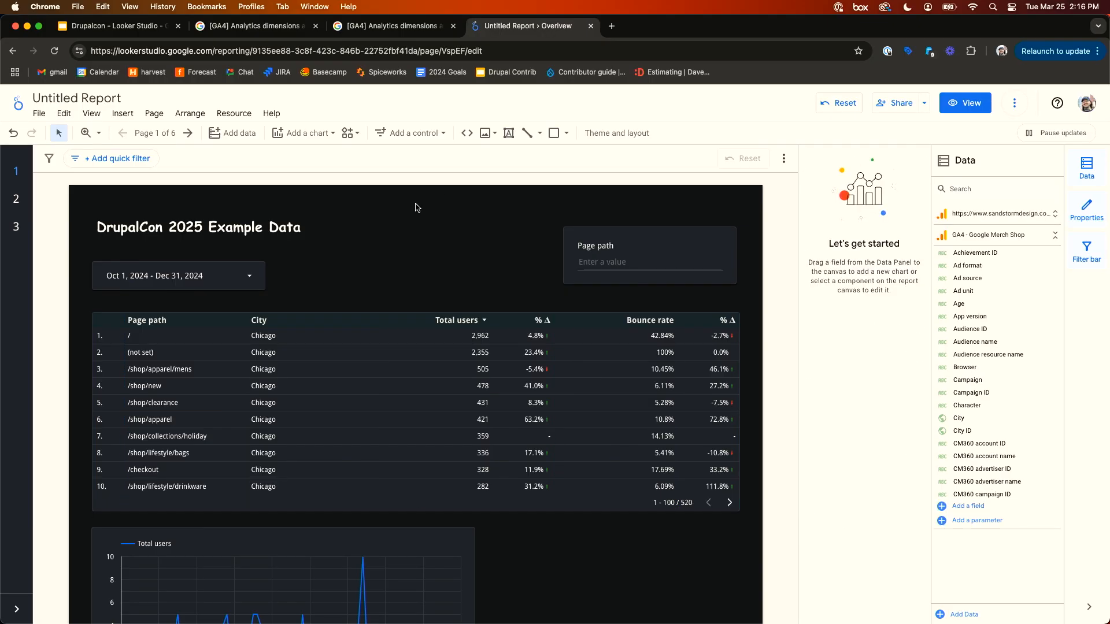
# - Open the Theme and Layout panel and browse the theme customization settings before closing it
pyautogui.click(40, 114)
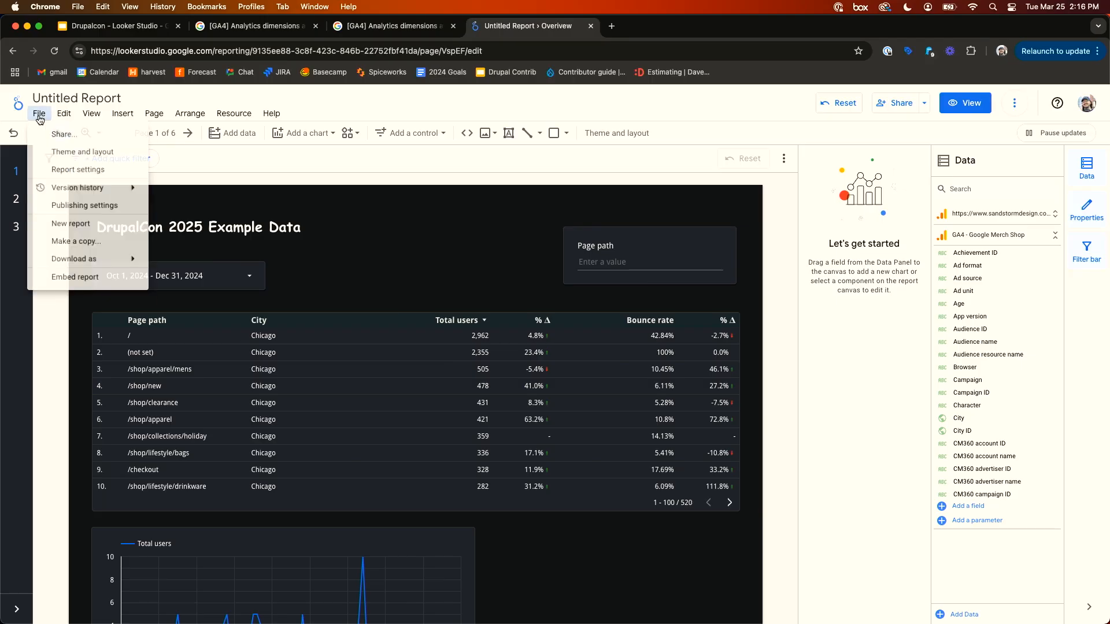
pyautogui.click(73, 154)
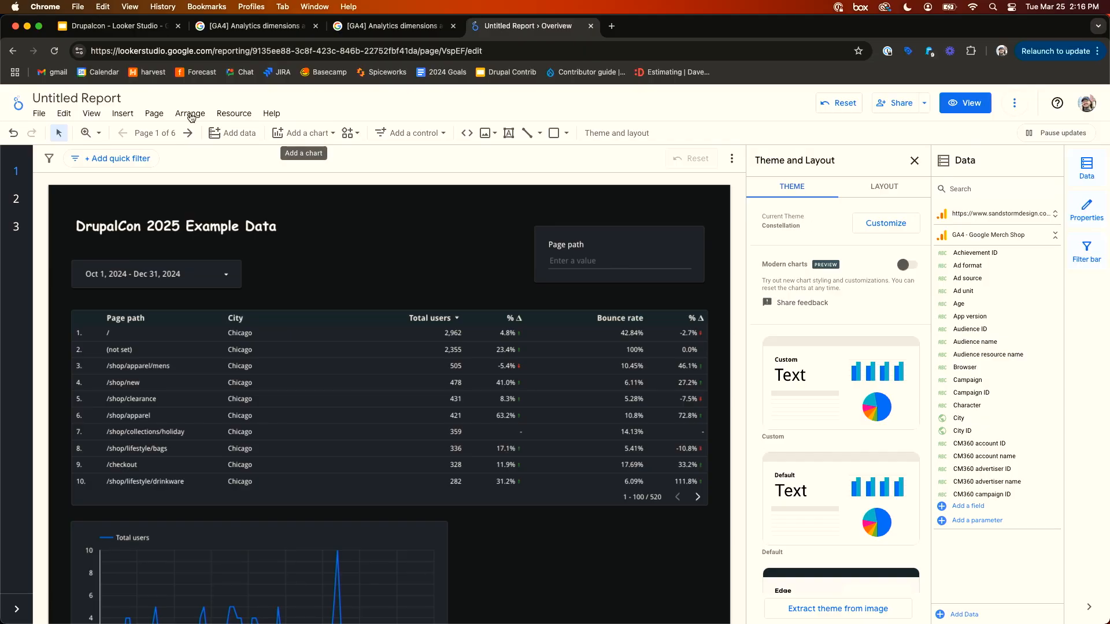
pyautogui.click(39, 114)
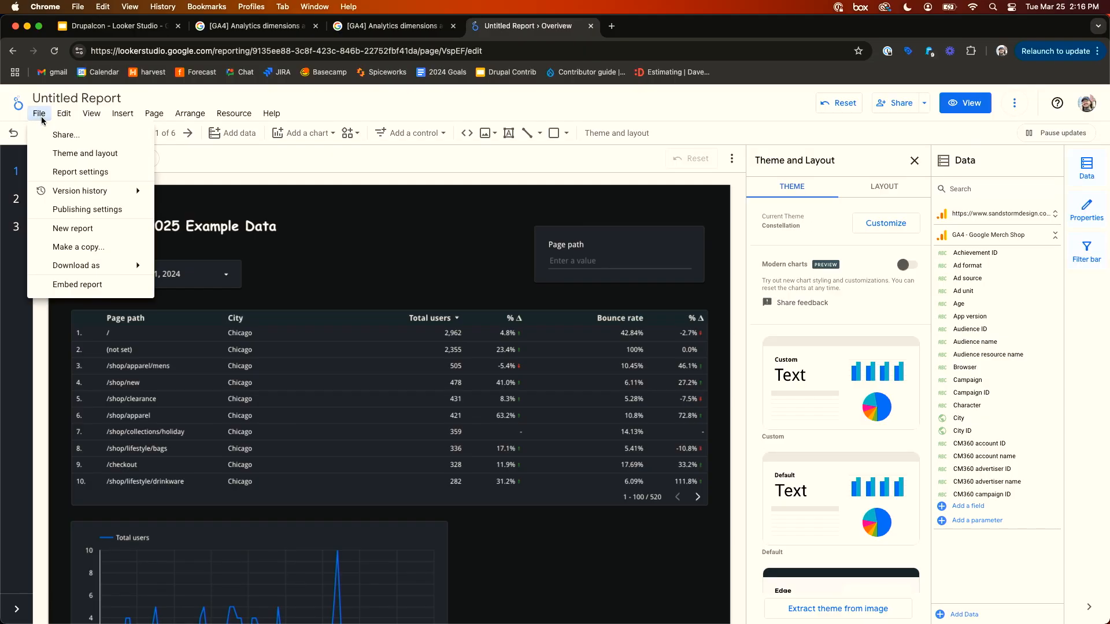
pyautogui.click(80, 154)
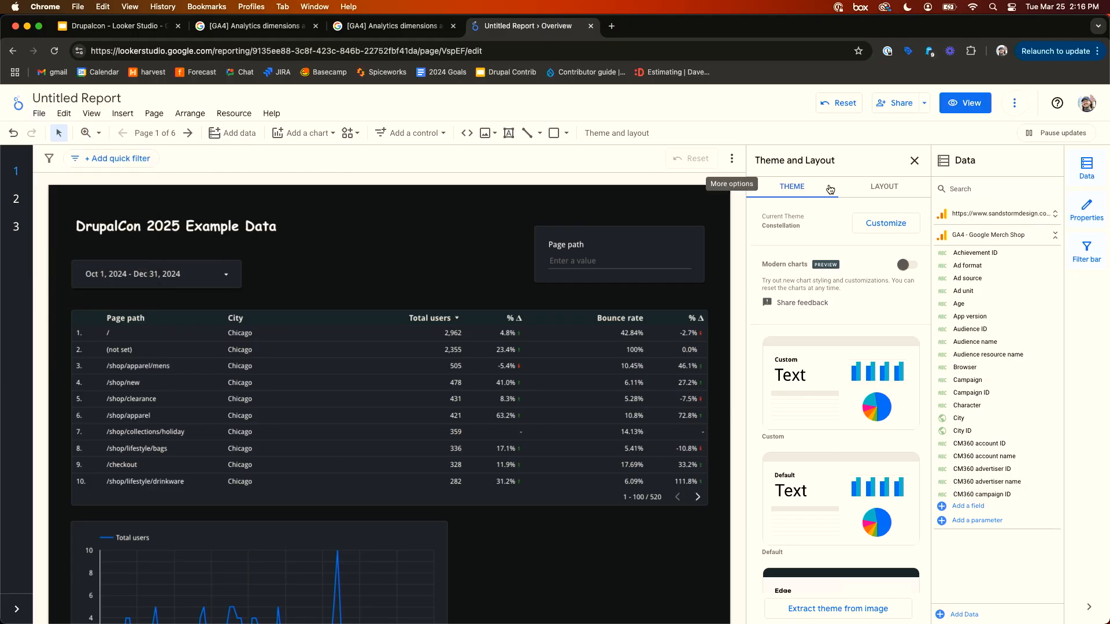
pyautogui.click(883, 223)
pyautogui.scroll(-15, 824, 325)
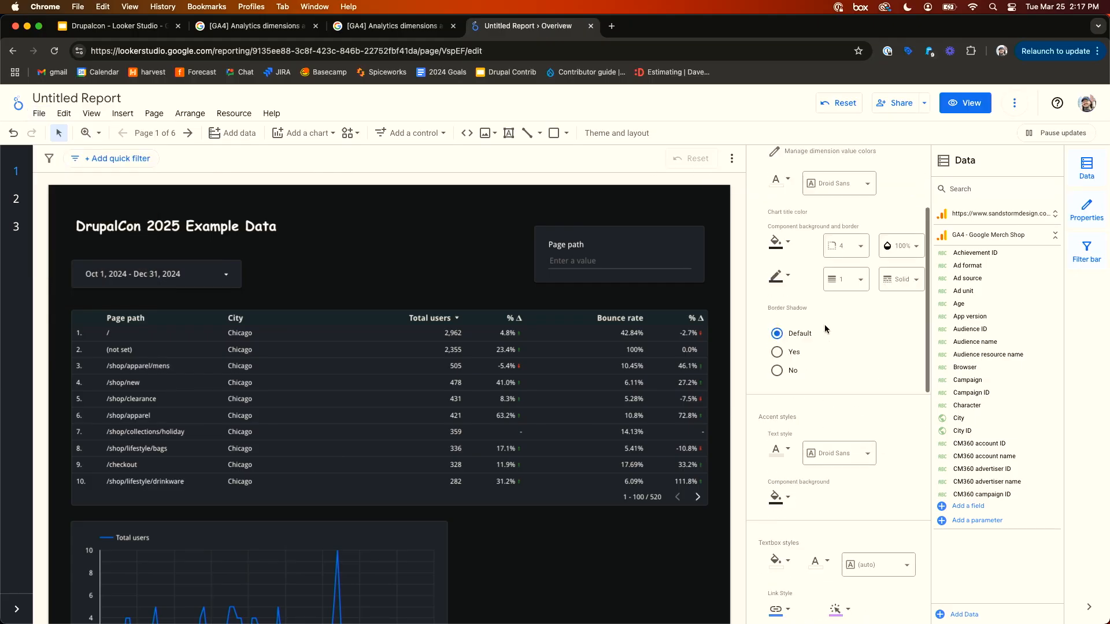
pyautogui.scroll(10, 828, 334)
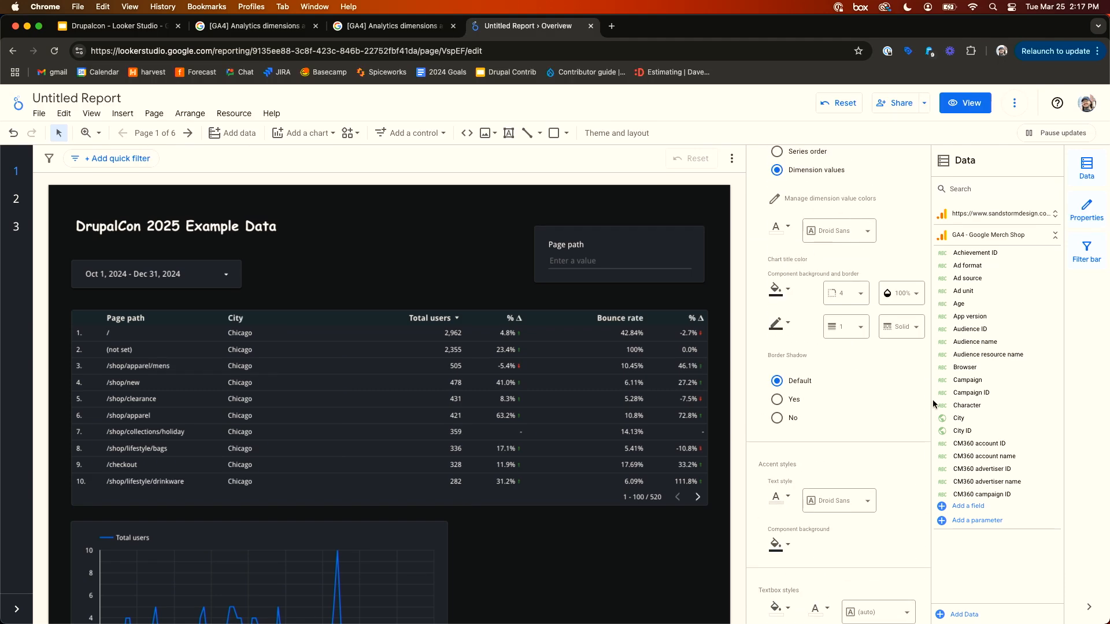
pyautogui.scroll(3, 922, 289)
pyautogui.click(913, 161)
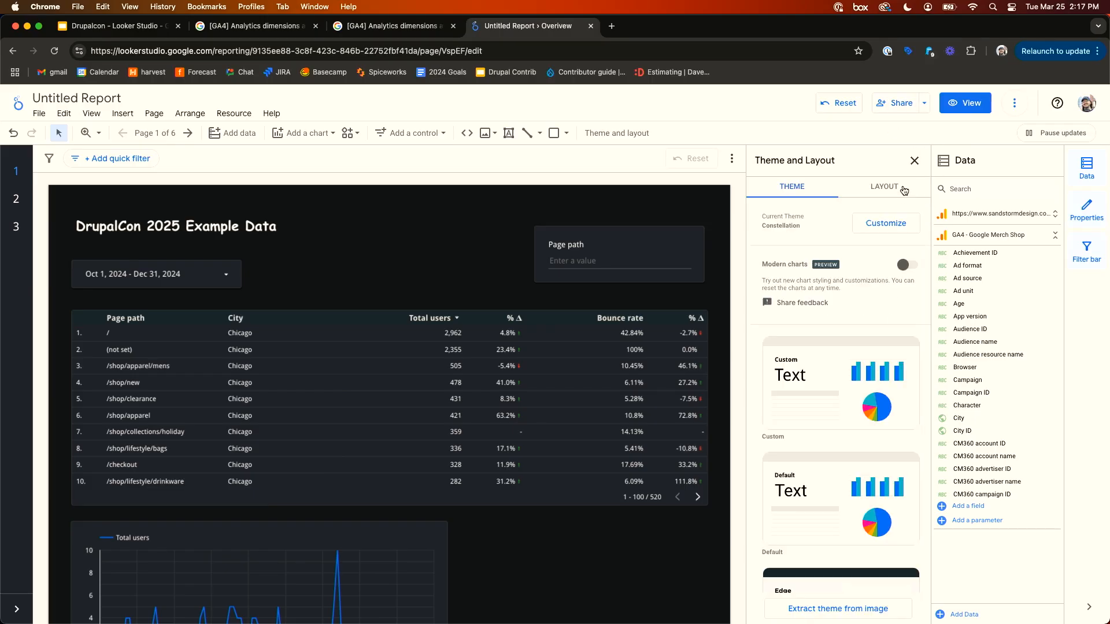
pyautogui.click(913, 162)
# - Open the Share with people and groups dialog, view the link access choices, and close it without changes
pyautogui.click(893, 104)
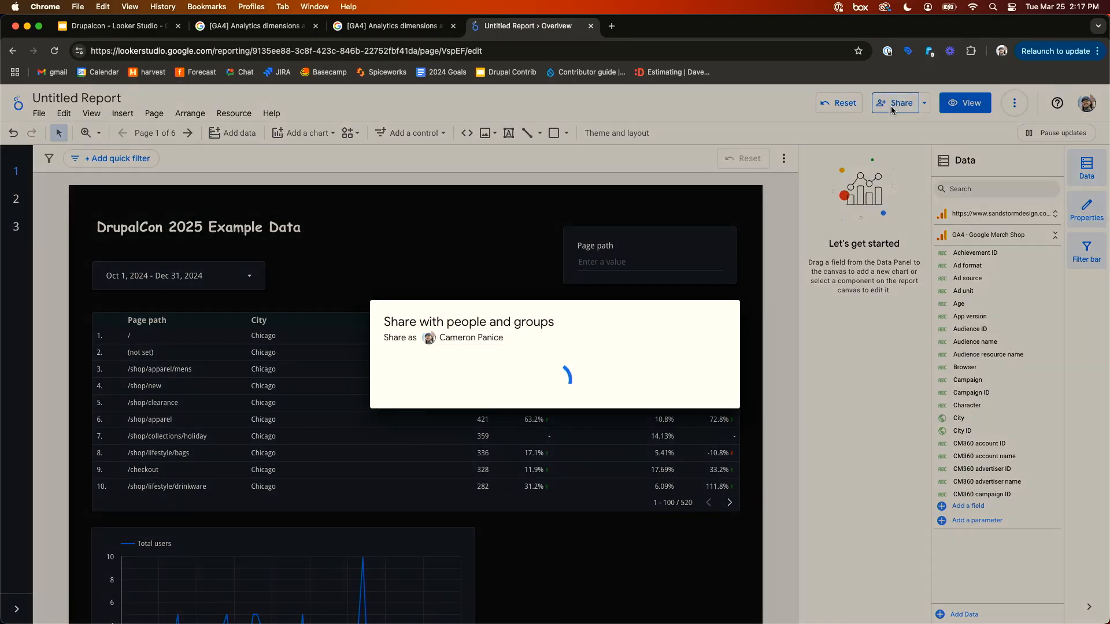
pyautogui.click(466, 290)
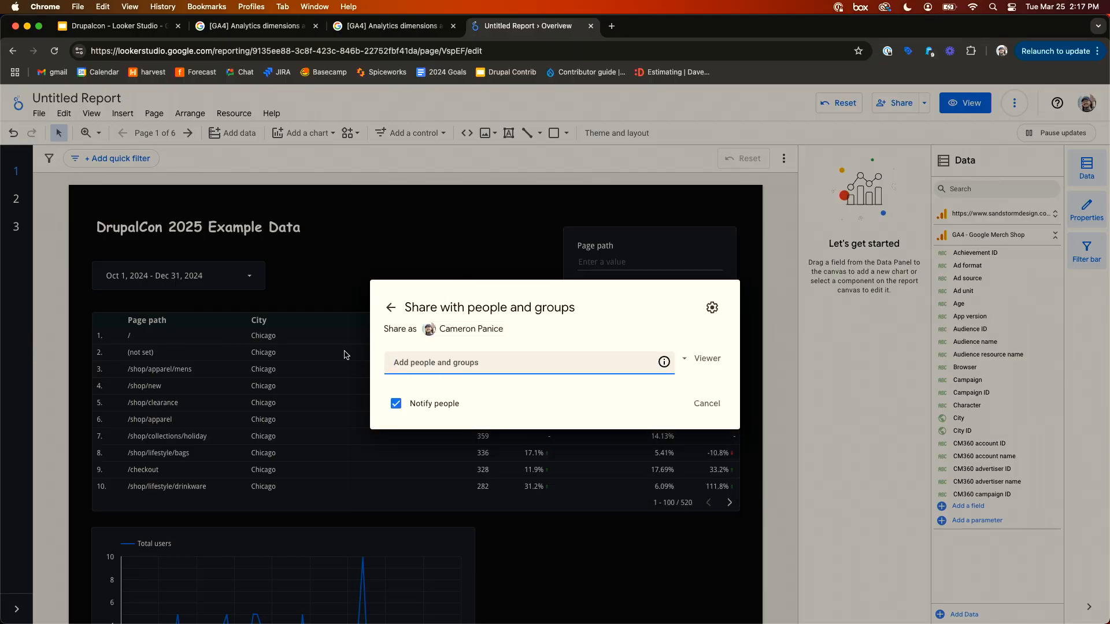
pyautogui.click(389, 305)
pyautogui.click(454, 430)
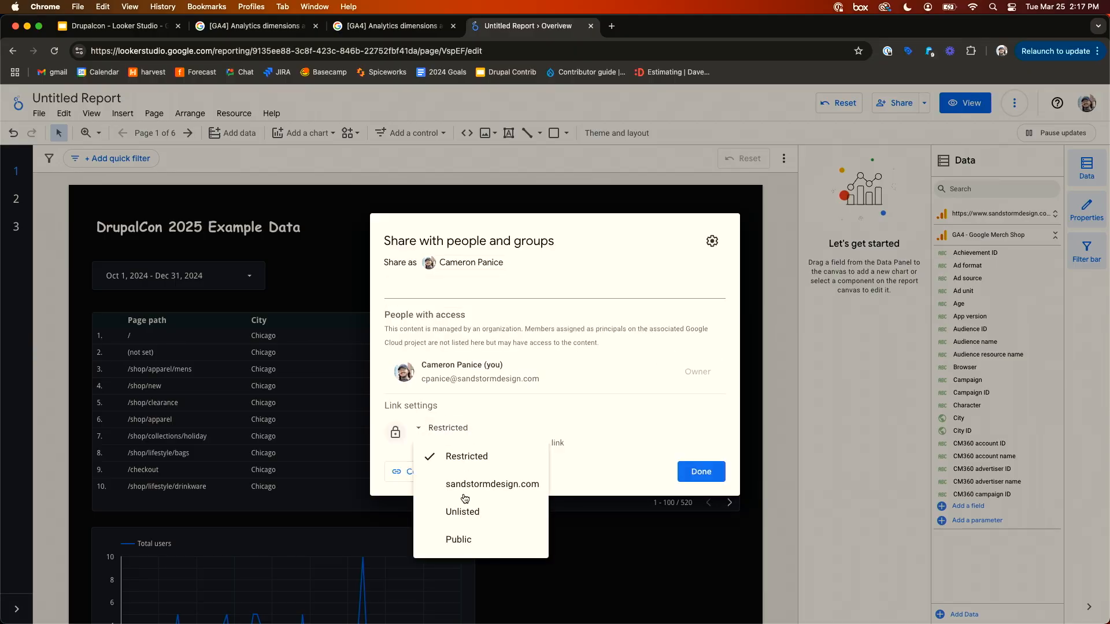
pyautogui.click(518, 381)
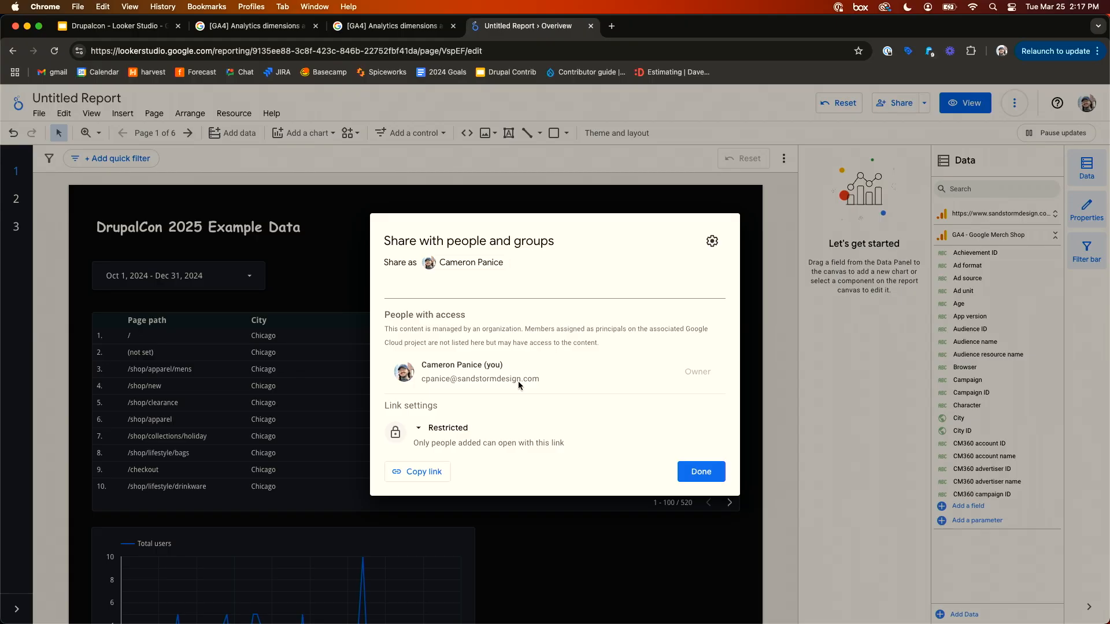
pyautogui.click(700, 471)
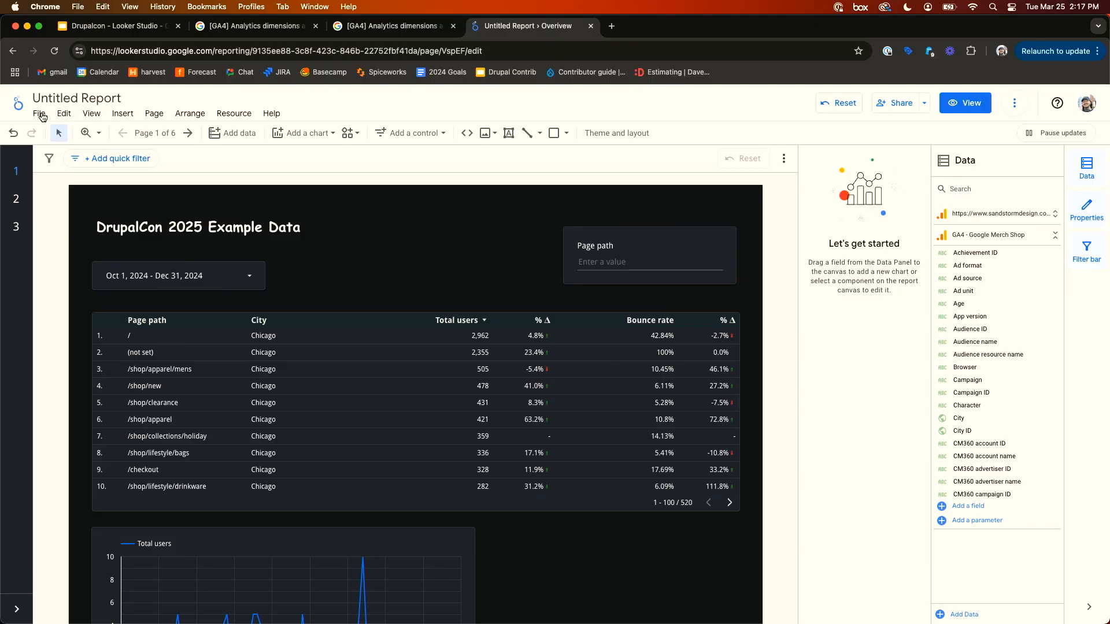
# - Make a copy of the report using GA4 - Google Merch Shop and the sandstormdesign.com property as new data sources
pyautogui.click(40, 114)
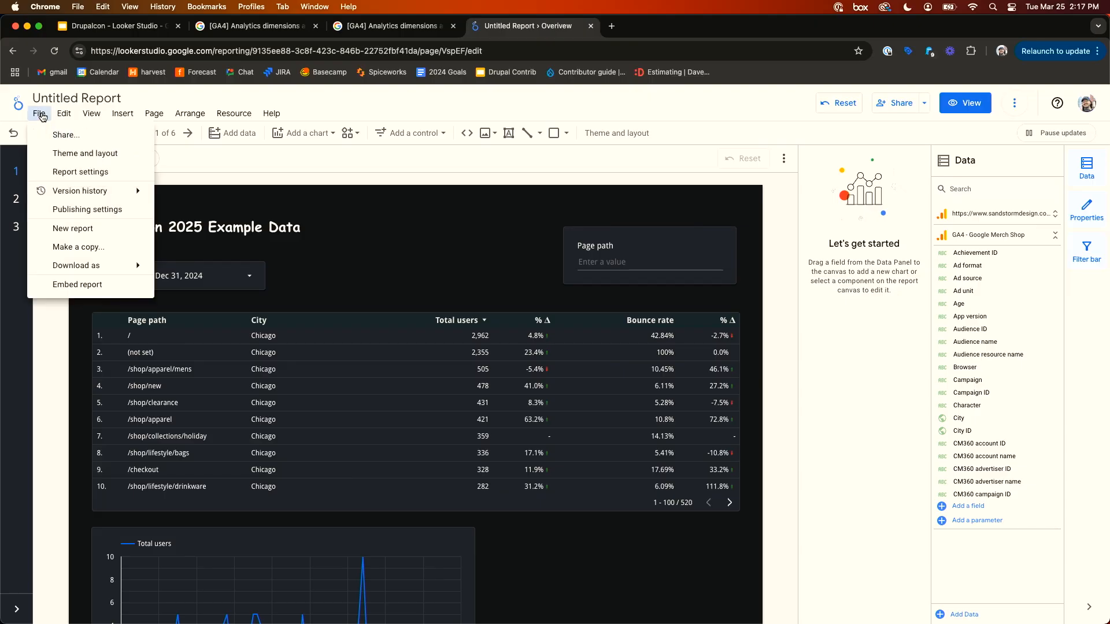
pyautogui.click(102, 249)
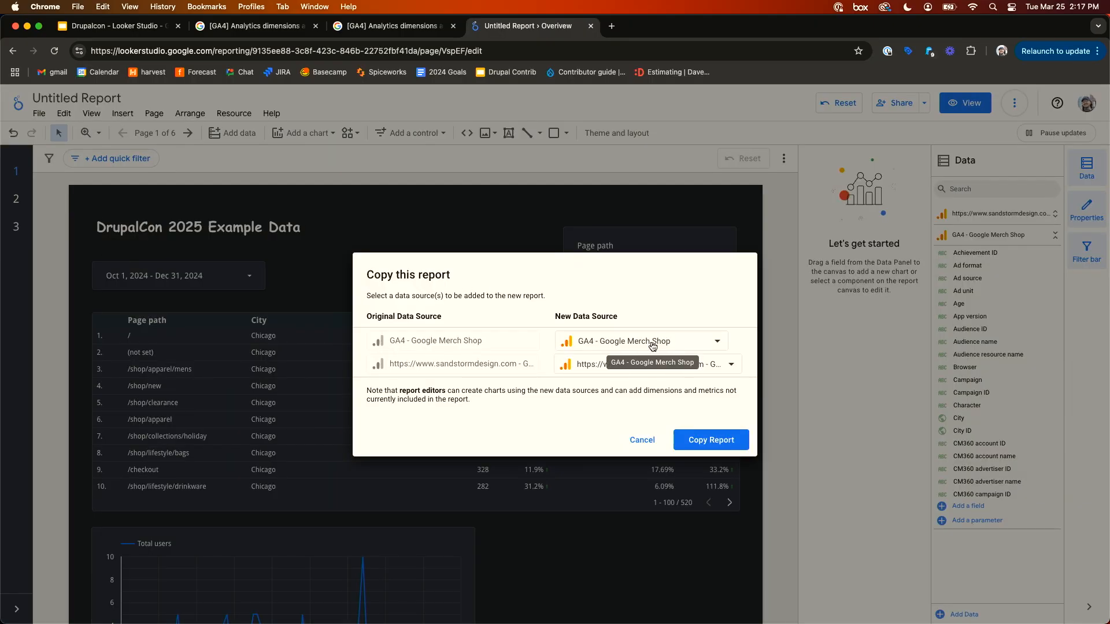
pyautogui.click(722, 445)
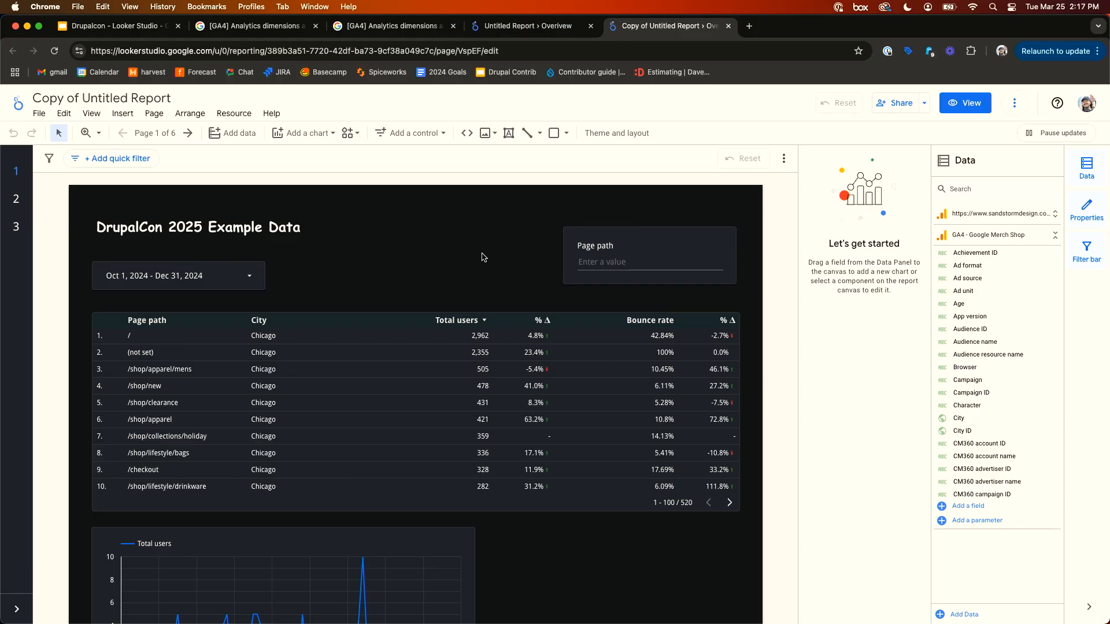
# - Return to the original report, open the second page under overview metrics and add a table chart to it
pyautogui.click(532, 32)
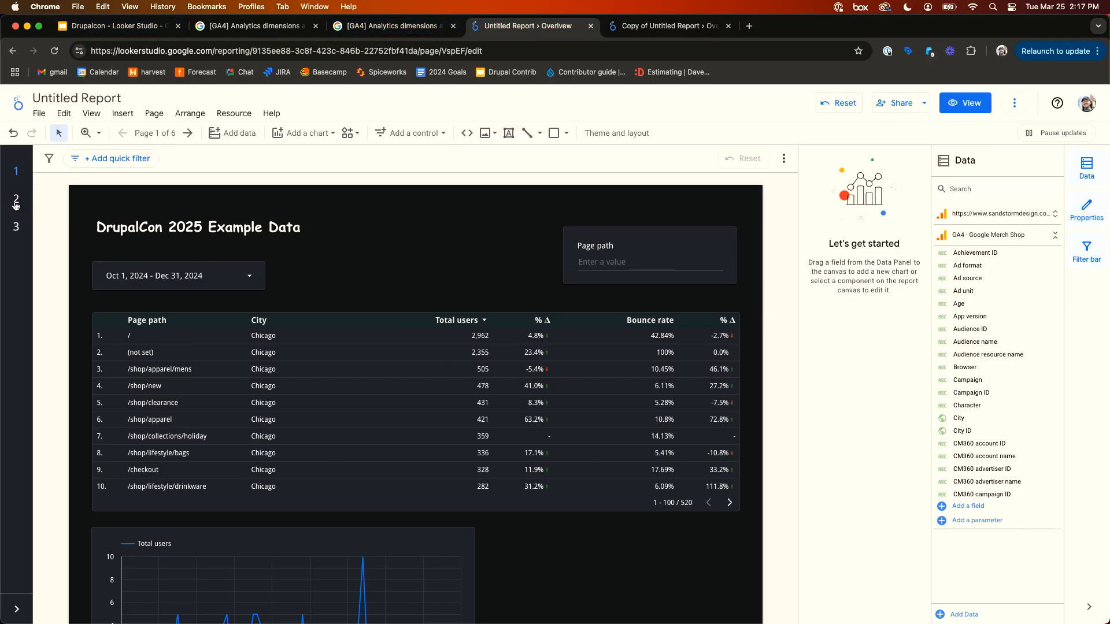
pyautogui.moveTo(19, 230)
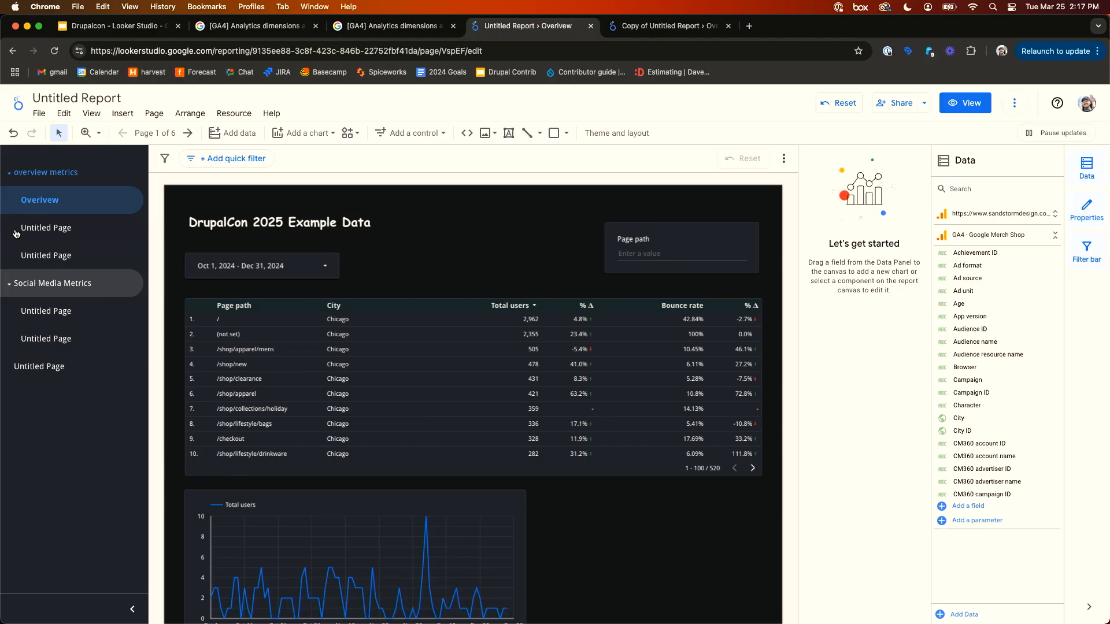
pyautogui.click(55, 228)
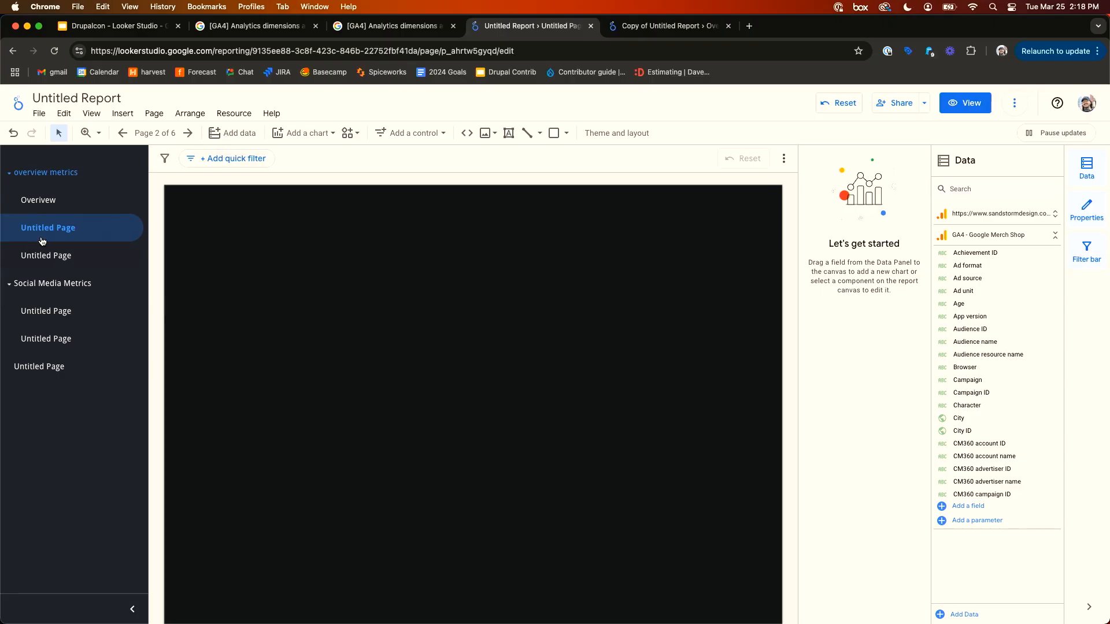
pyautogui.click(295, 134)
pyautogui.click(289, 170)
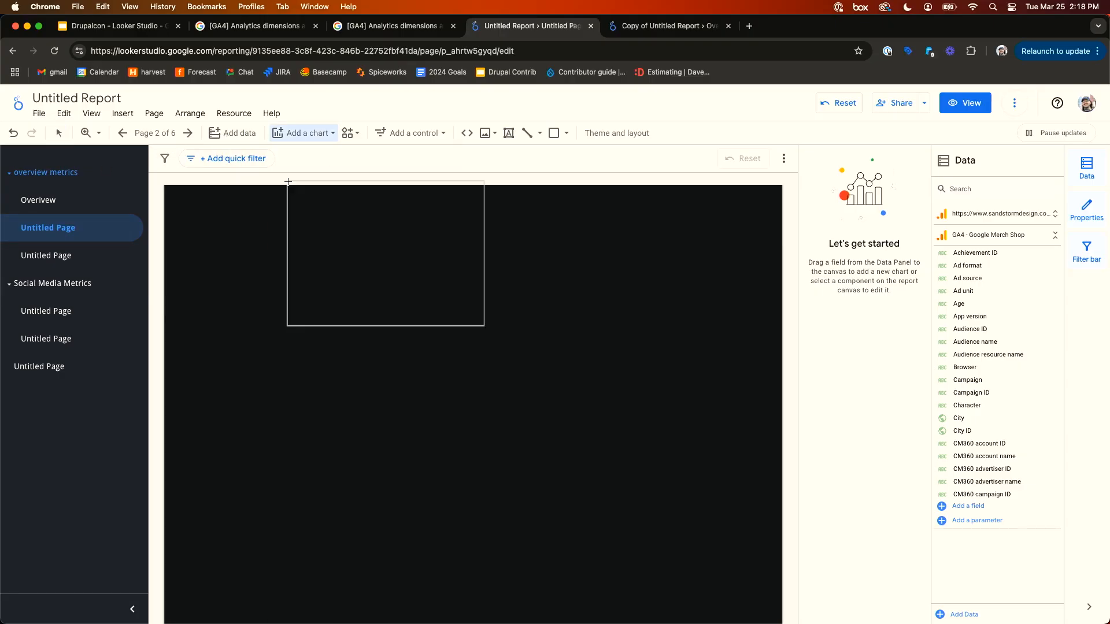
pyautogui.moveTo(230, 256)
pyautogui.mouseDown()
pyautogui.moveTo(435, 374)
pyautogui.moveTo(437, 411)
pyautogui.mouseUp()
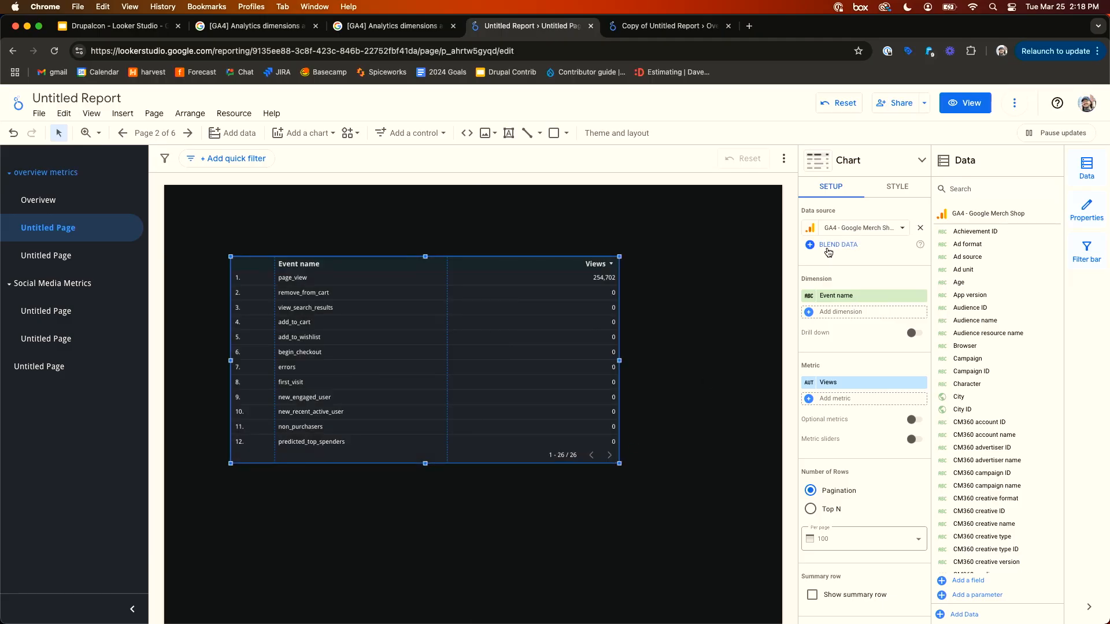
# - Open the Blend Data editor for the new table, dismiss the tour prompt, and close the editor
pyautogui.click(828, 247)
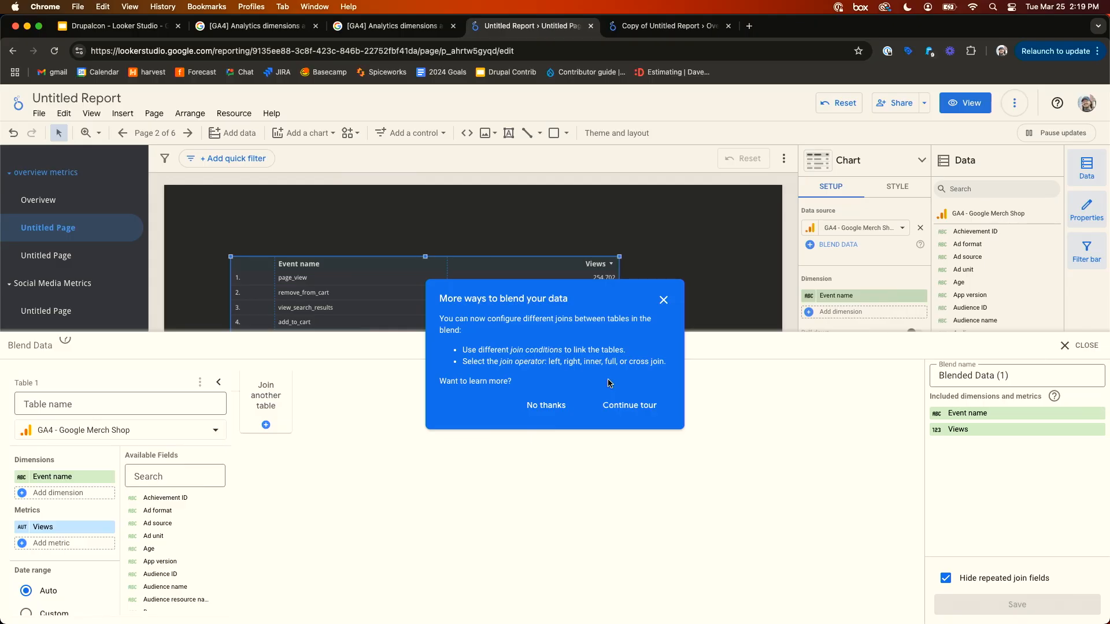
pyautogui.click(665, 299)
pyautogui.click(1075, 345)
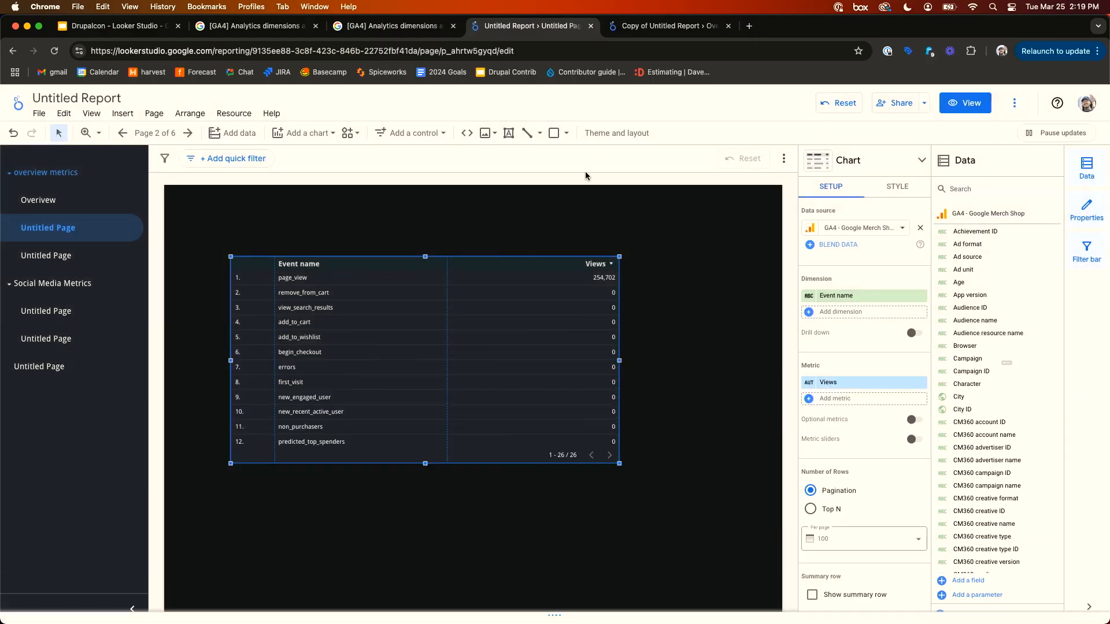
# - Switch to the Drupalcon - Looker Studio presentation, start the slideshow and advance to the next slide
pyautogui.click(81, 25)
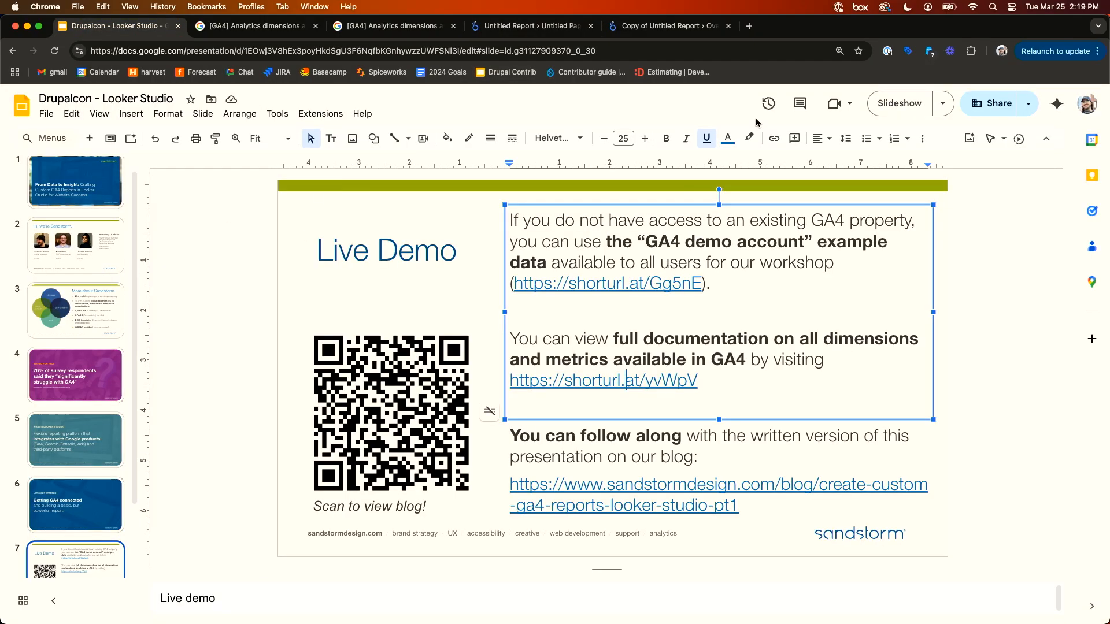
pyautogui.click(913, 108)
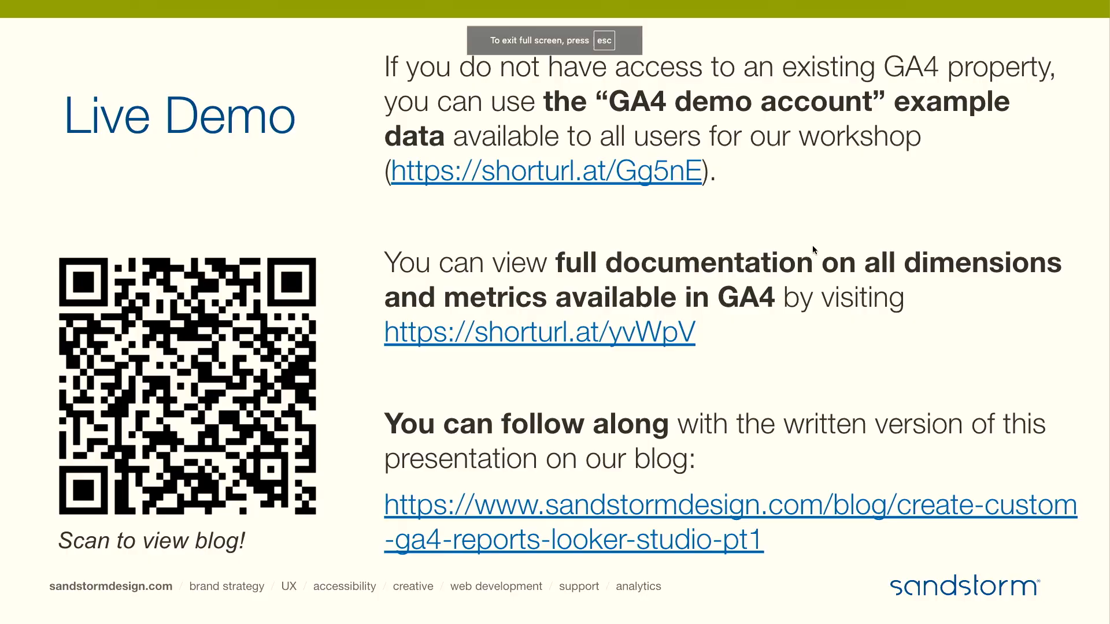
pyautogui.click(813, 247)
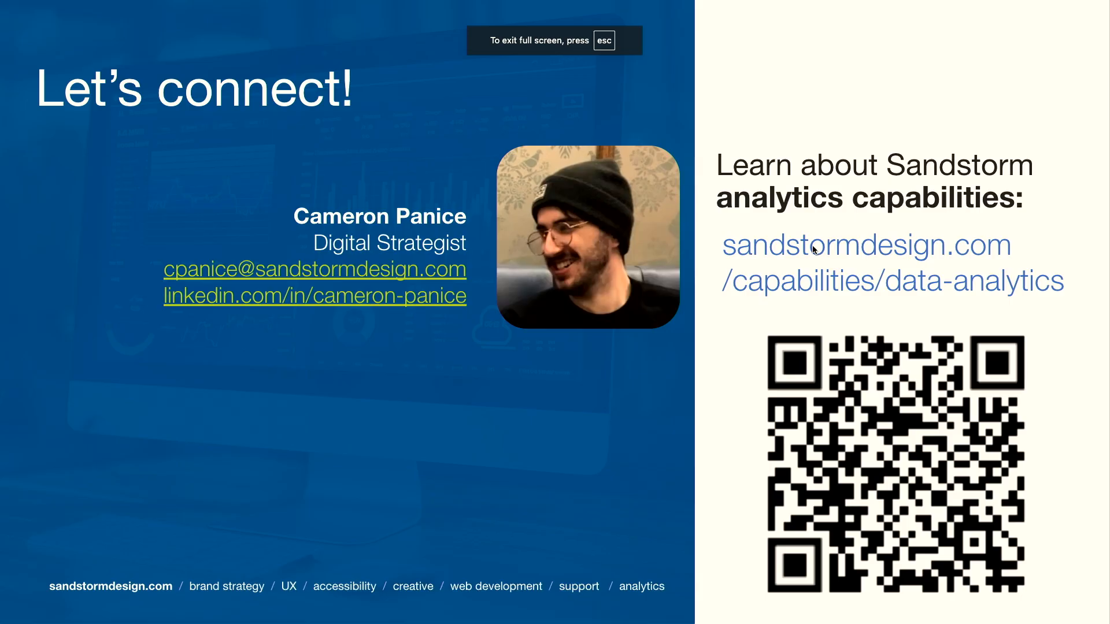